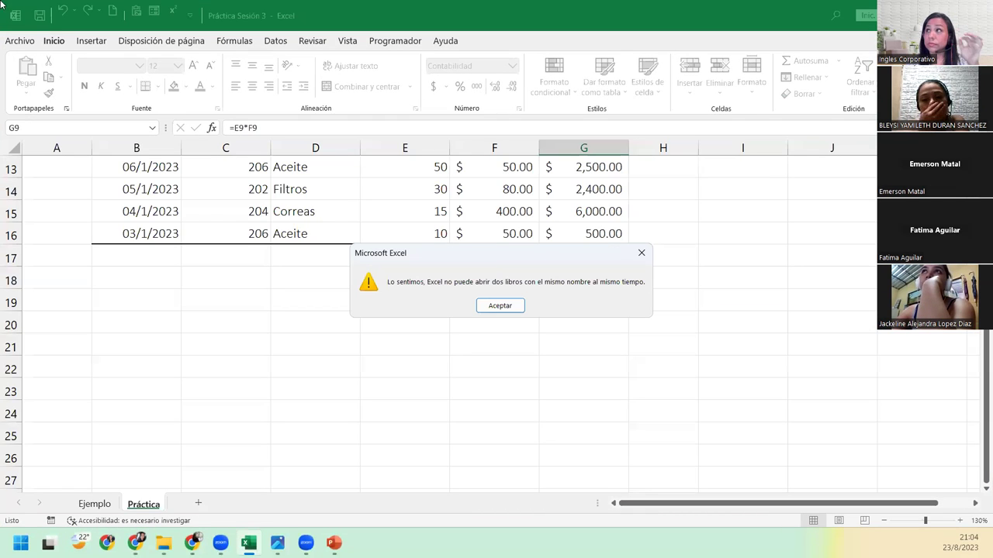
# Step: Dismiss the duplicate-name warning, then close Práctica Sesión 3, saving its changes
pyautogui.click(501, 307)
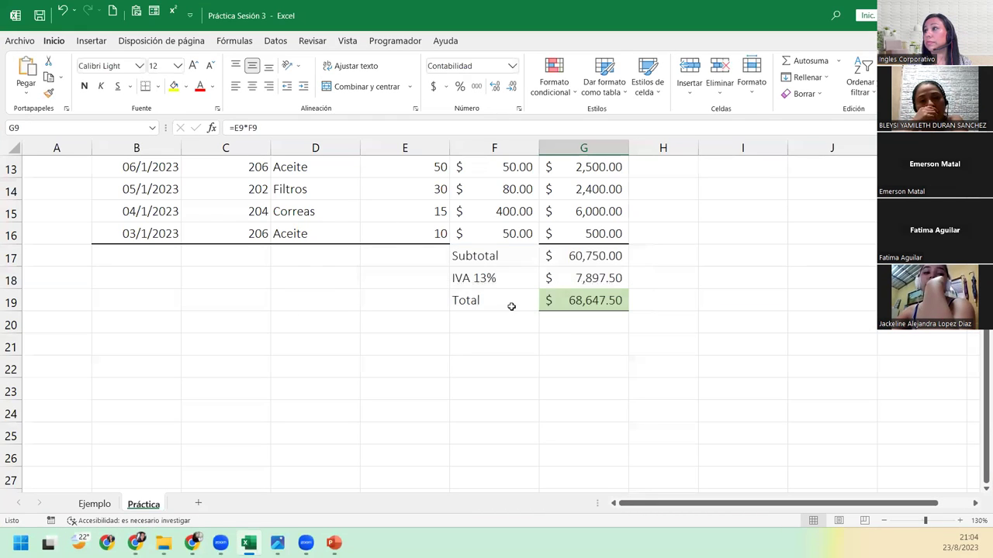
pyautogui.hotkey('alt', 'F4')
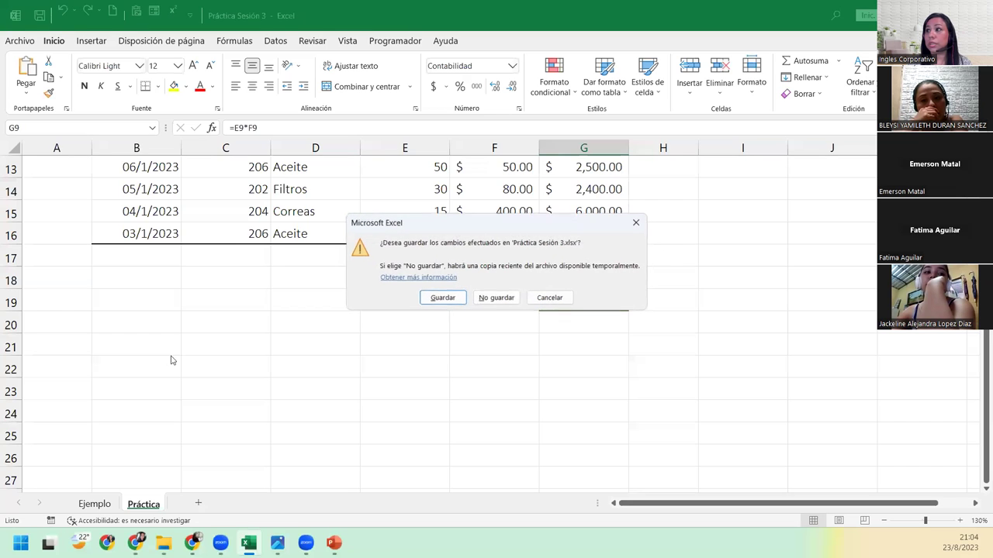
pyautogui.click(462, 298)
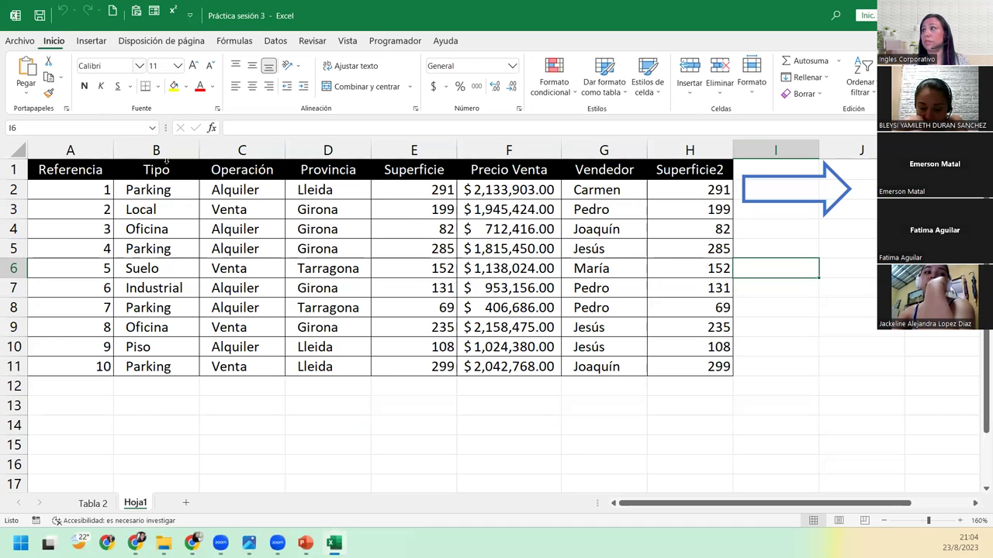
# Step: Delete the arrow shape beside the table and return to the Hoja1 sheet
pyautogui.click(794, 210)
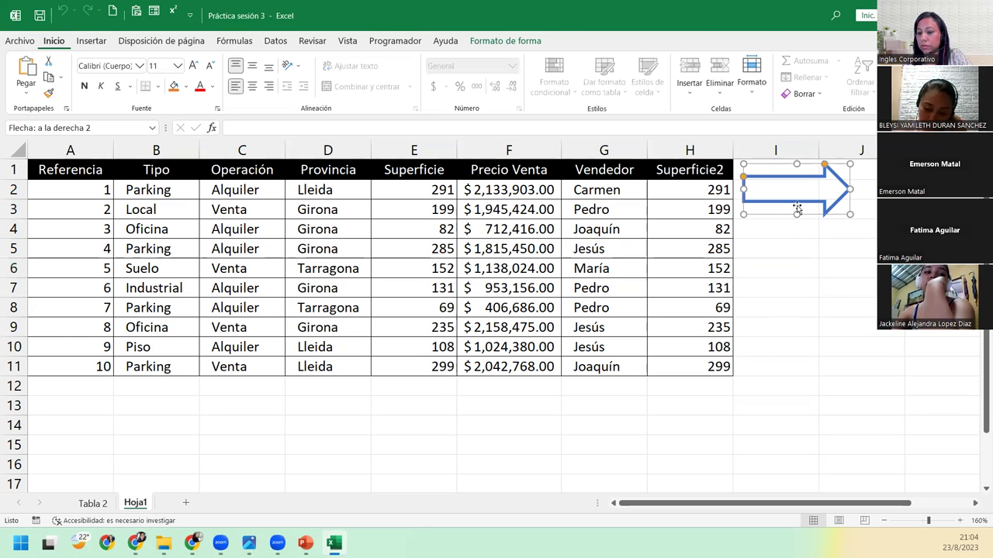
pyautogui.press('Delete')
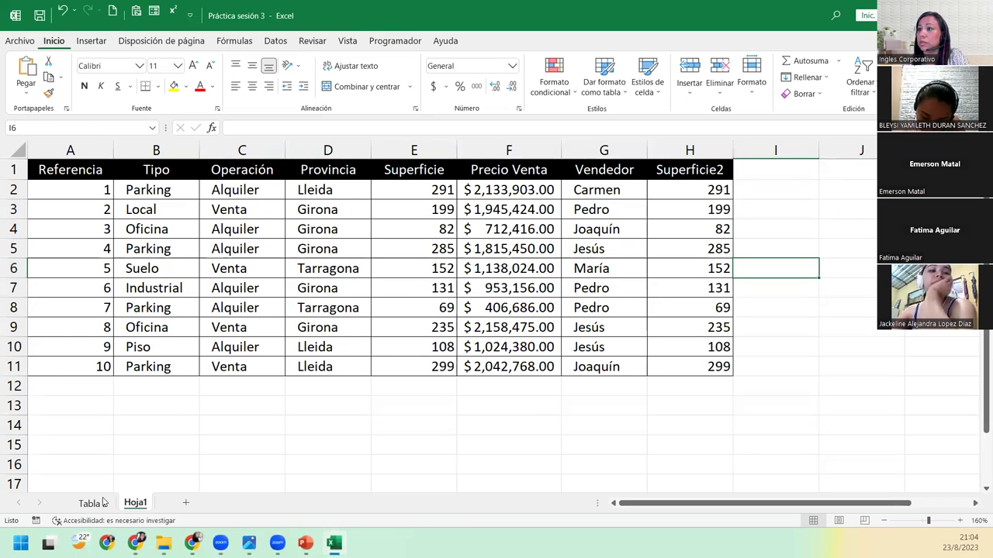
pyautogui.click(101, 504)
pyautogui.click(136, 503)
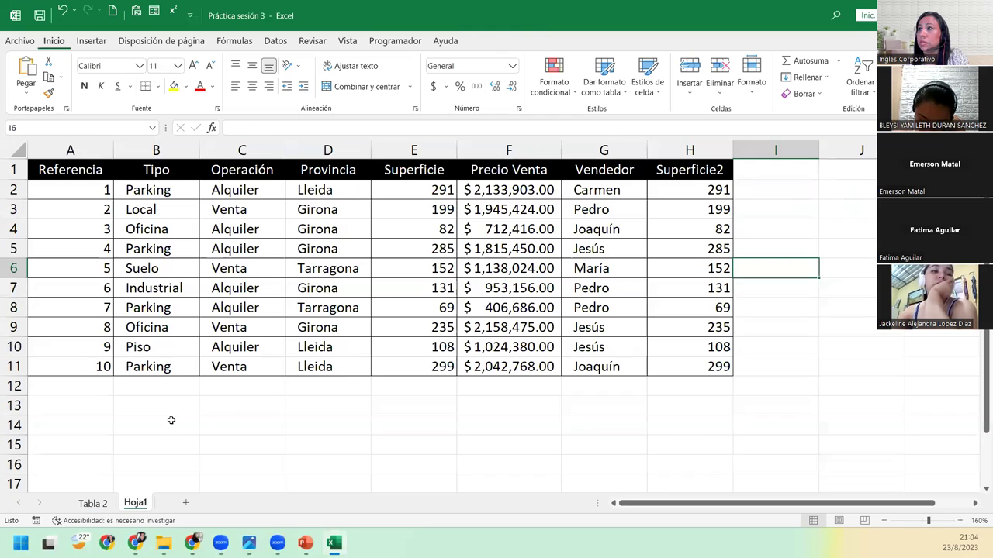
pyautogui.click(178, 267)
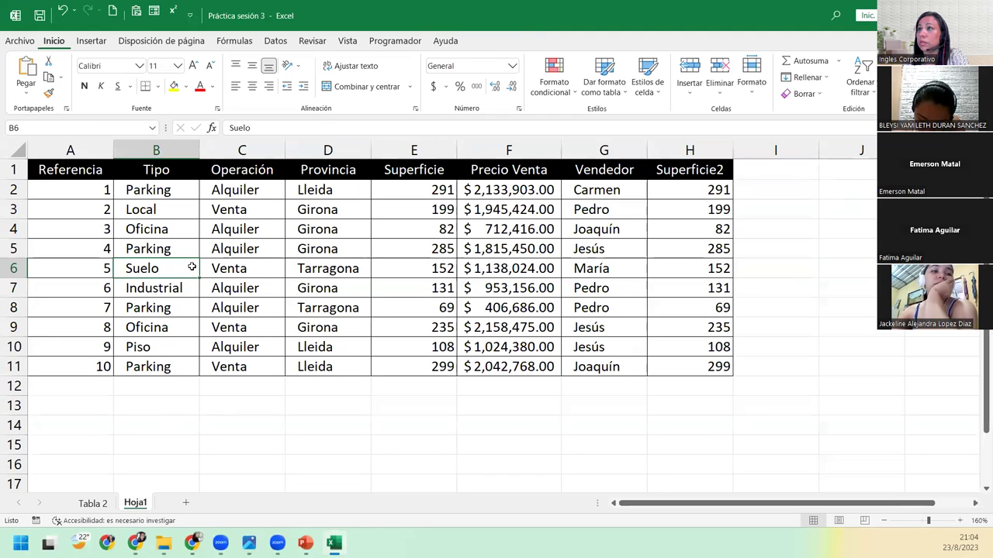
# Step: Open the Hoja1 sheet's options, then close them without deleting the sheet
pyautogui.rightClick(133, 505)
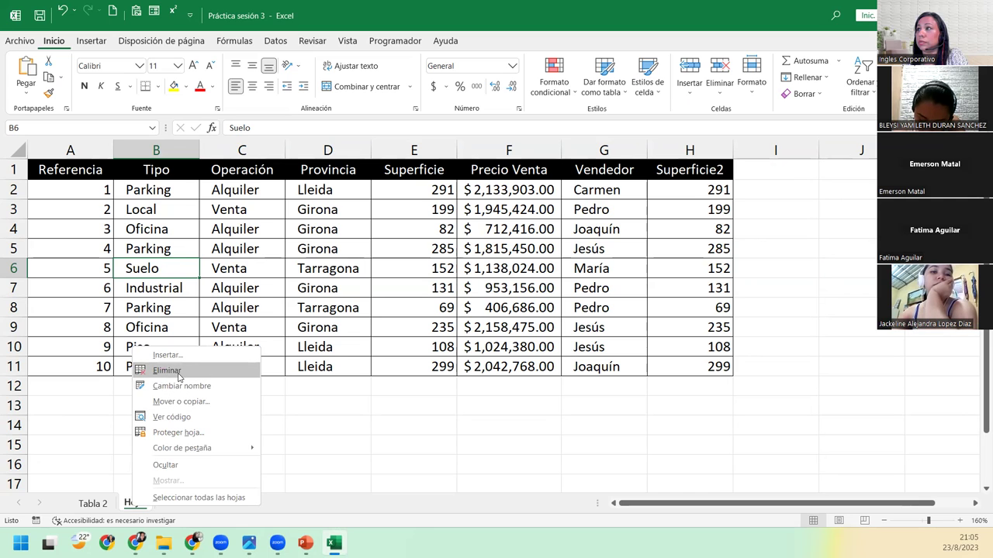
pyautogui.click(135, 284)
pyautogui.click(106, 190)
pyautogui.scroll(-6, 104, 204)
pyautogui.scroll(6, 104, 204)
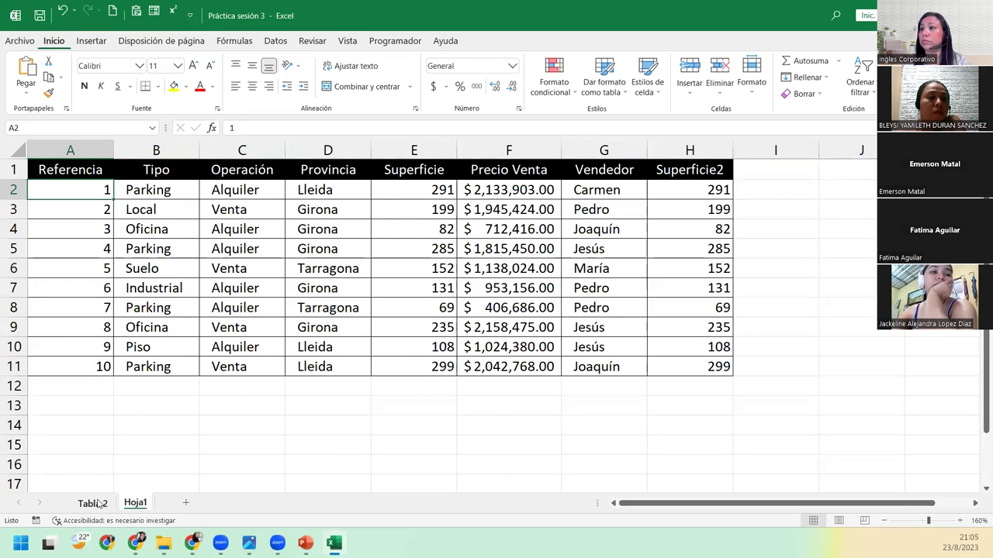
pyautogui.click(93, 504)
# Step: Rename Hoja1 to 'Tabla 1' and move it before Tabla 2
pyautogui.doubleClick(139, 503)
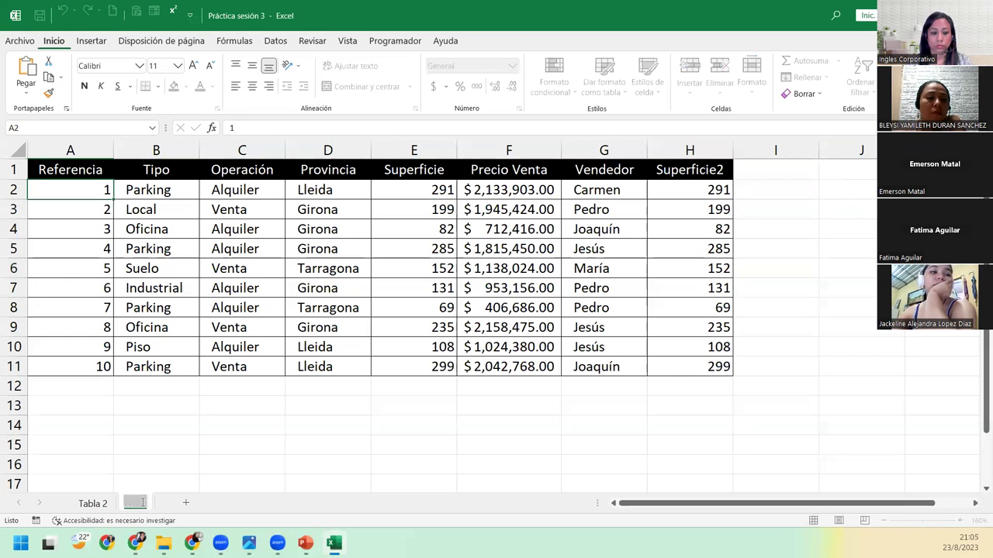
pyautogui.press('BackSpace')
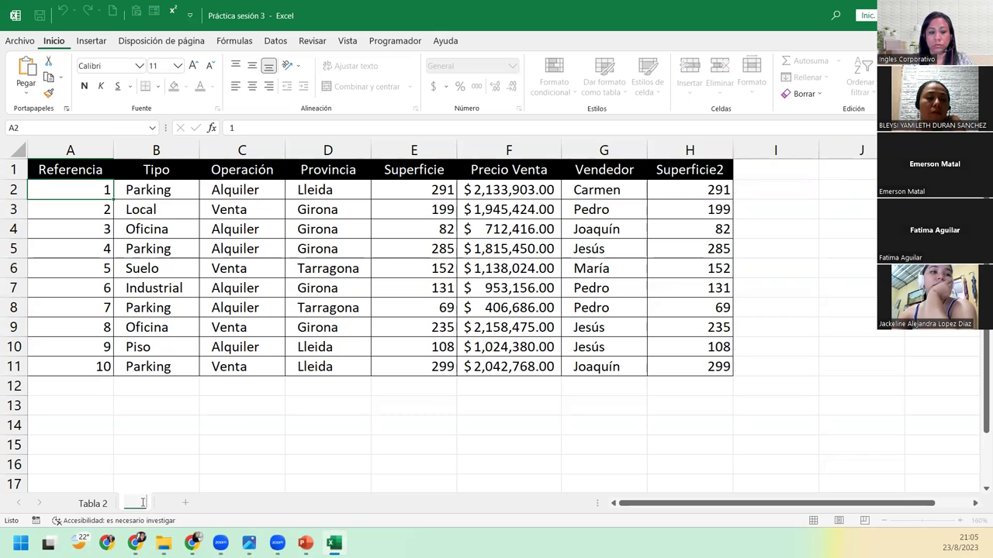
pyautogui.write('Tabla 1')
pyautogui.press('Return')
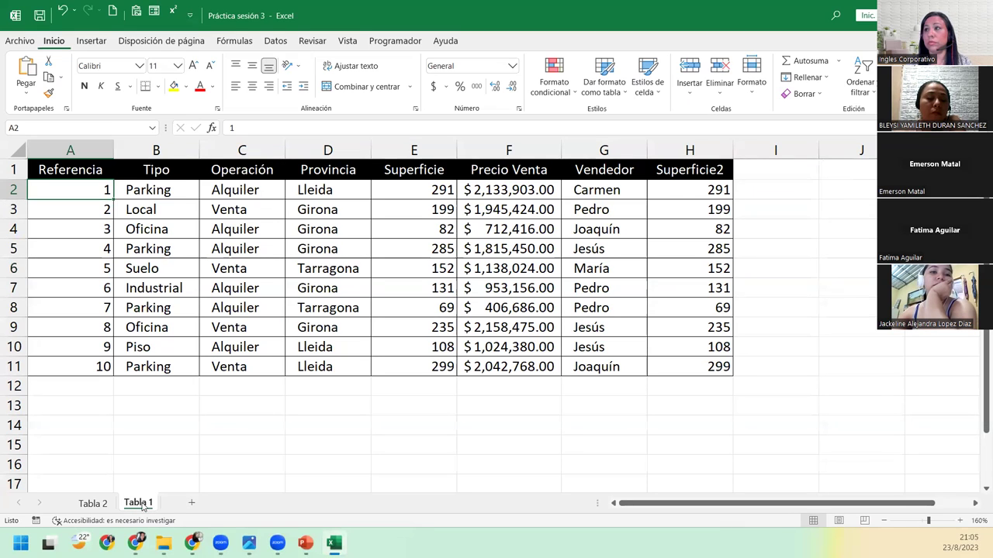
pyautogui.moveTo(128, 503); pyautogui.dragTo(84, 503)
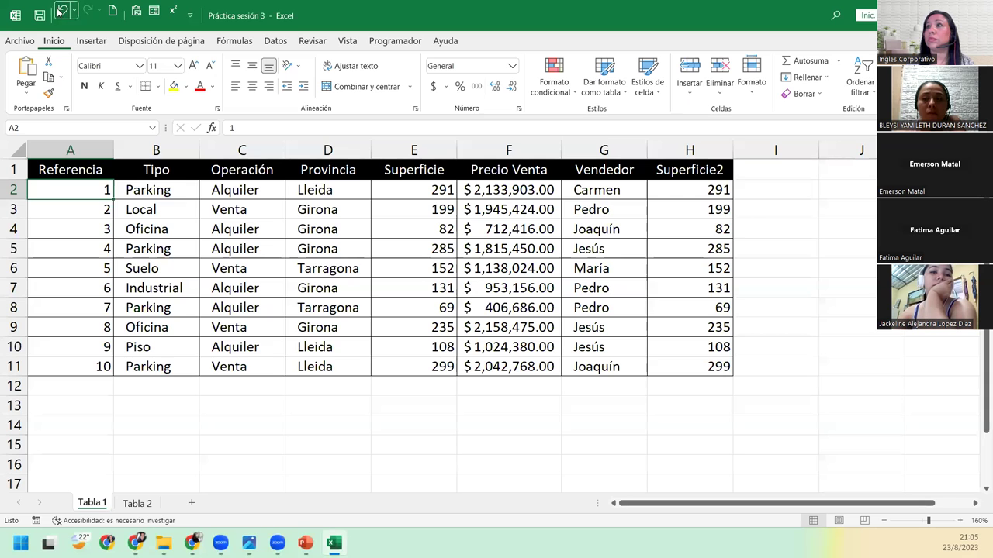
# Step: Save the workbook as Práctica sesión 3 in Excel Básico G9-EXB-9-10-PM-08-23 > Excel Básico
pyautogui.click(23, 42)
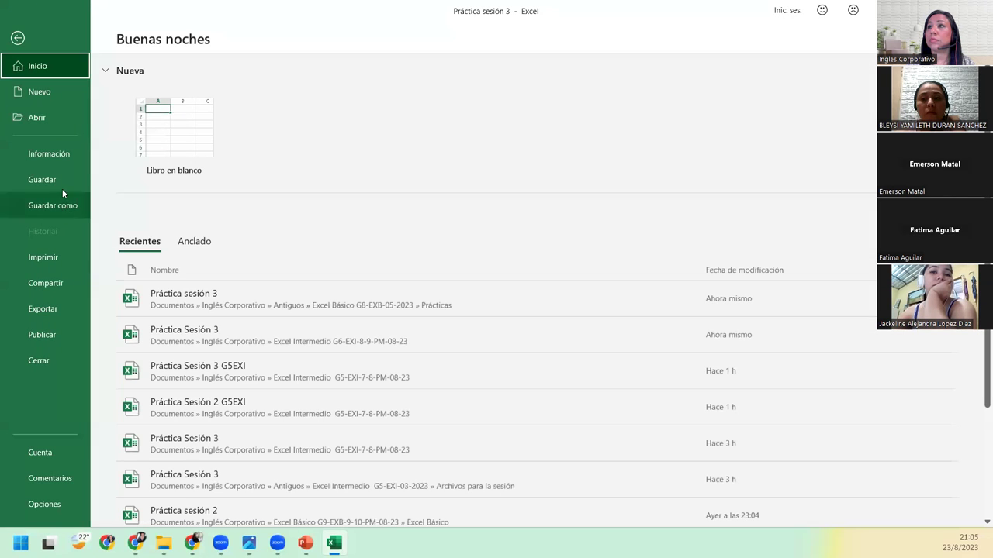
pyautogui.click(60, 206)
pyautogui.click(170, 218)
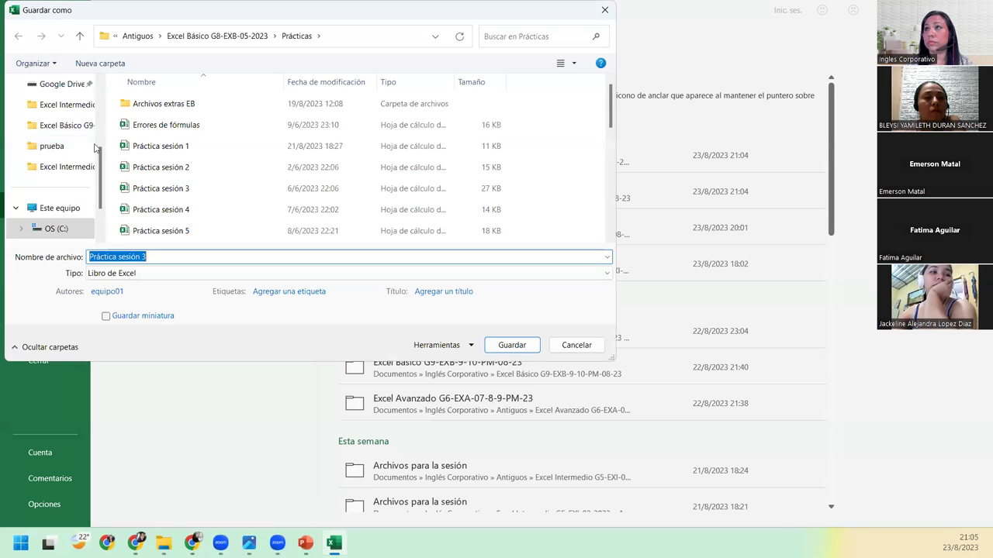
pyautogui.scroll(1, 50, 161)
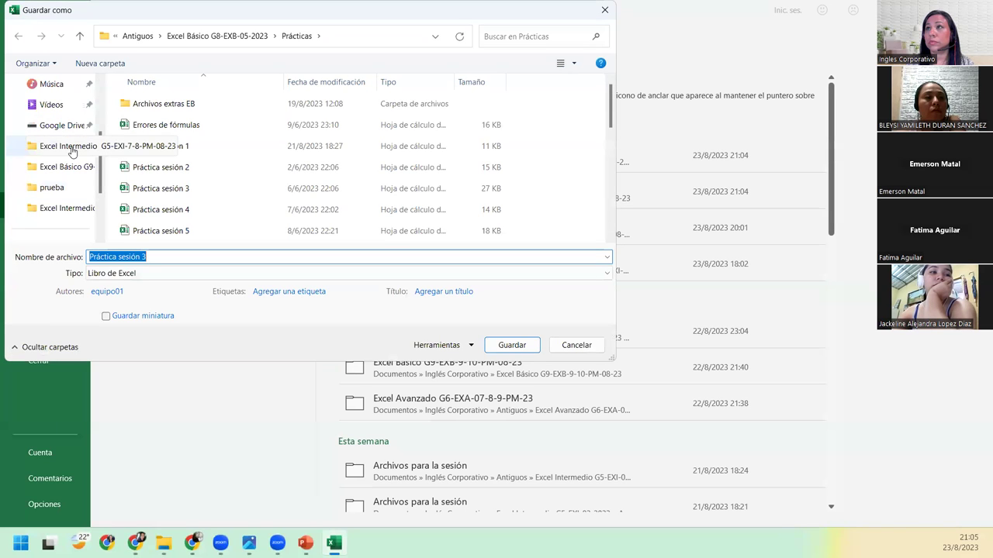
pyautogui.click(66, 168)
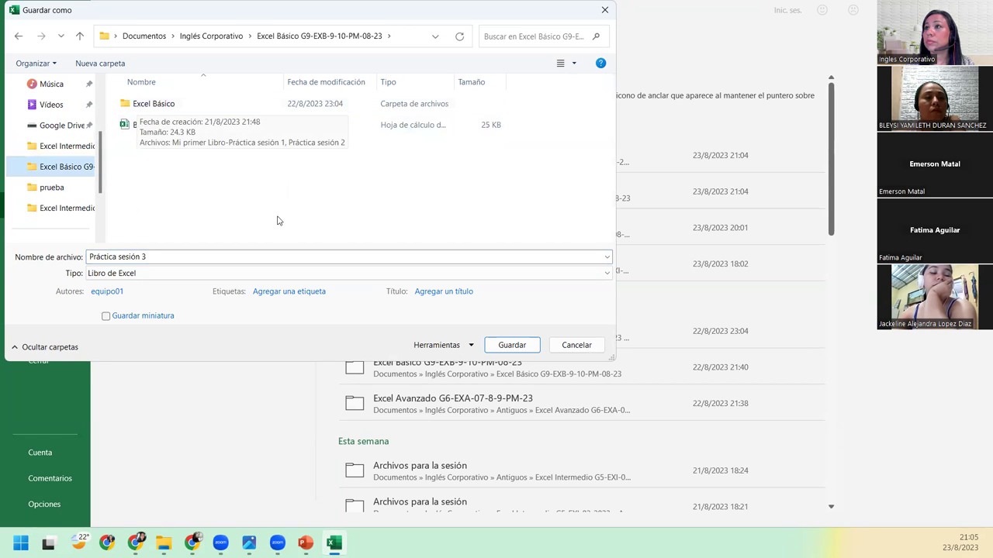
pyautogui.doubleClick(149, 104)
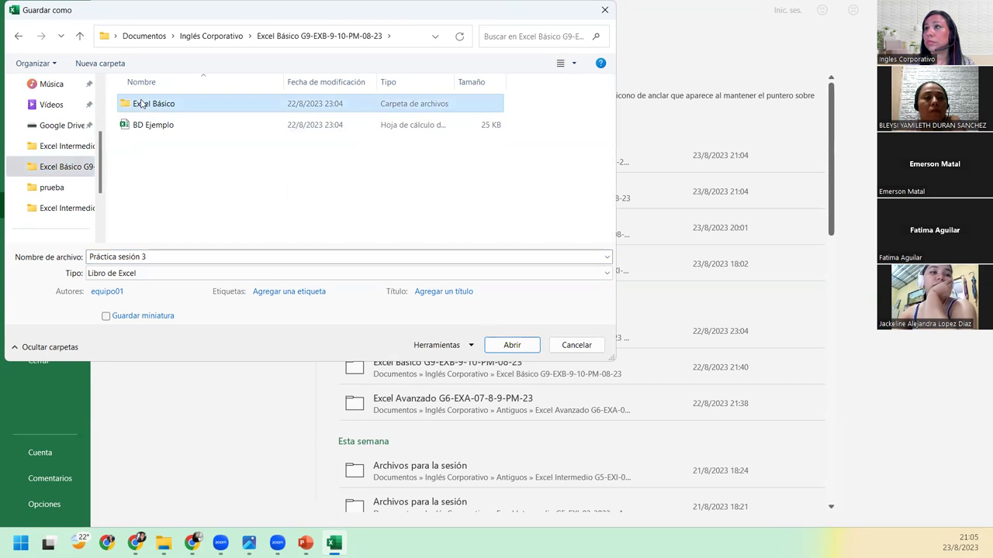
pyautogui.click(512, 345)
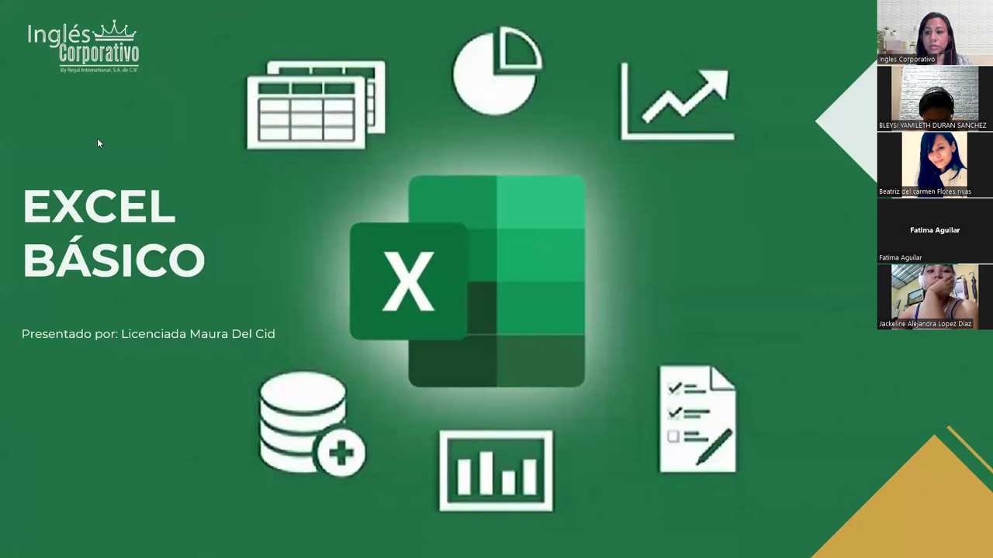
# Step: Advance the slideshow through SESIÓN 3 and AGENDA to CONTENIDO SESIÓN 3
pyautogui.click(675, 159)
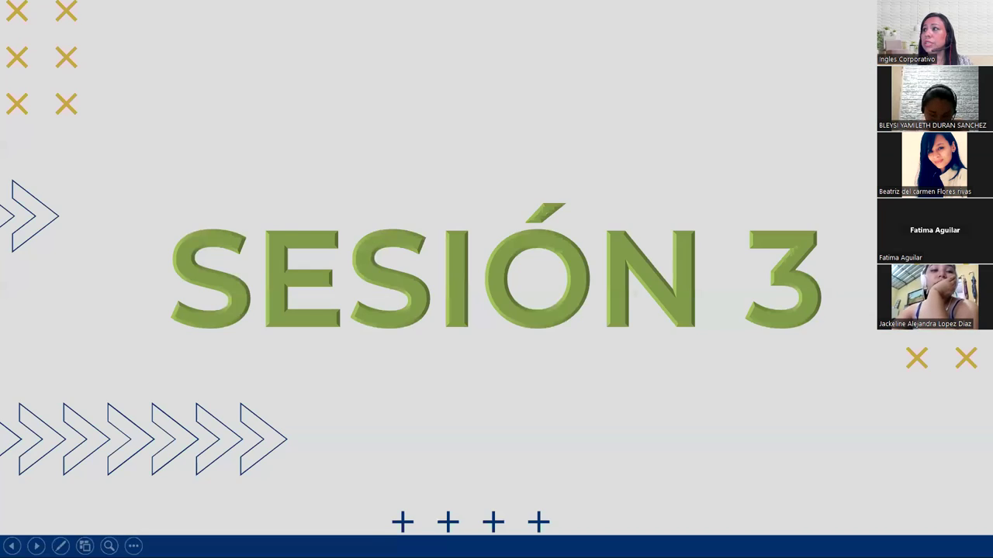
pyautogui.press('Right')
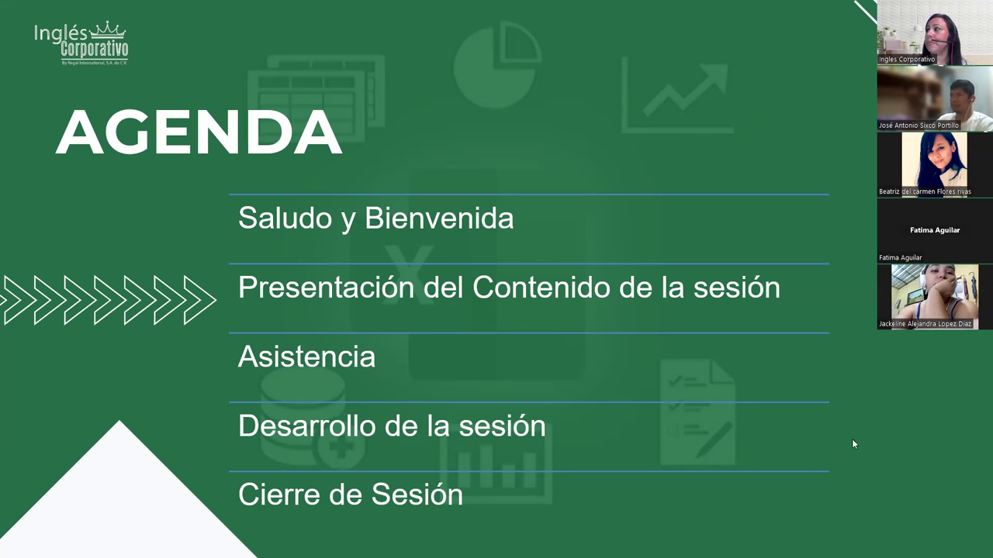
pyautogui.press('Right')
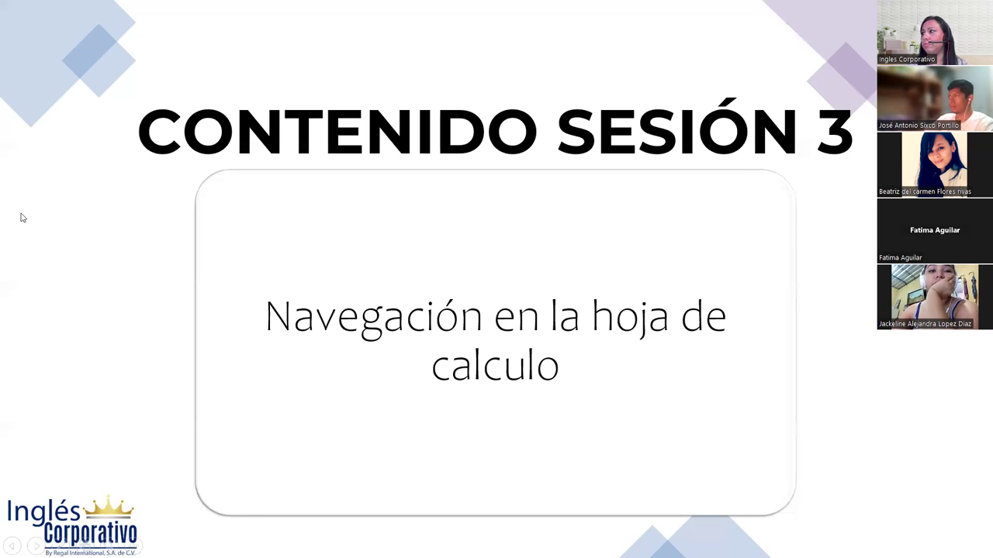
# Step: Advance past OBJETIVO SESIÓN 3 to the NAVEGACIÓN ENTRE CELDAS slide
pyautogui.press('Right')
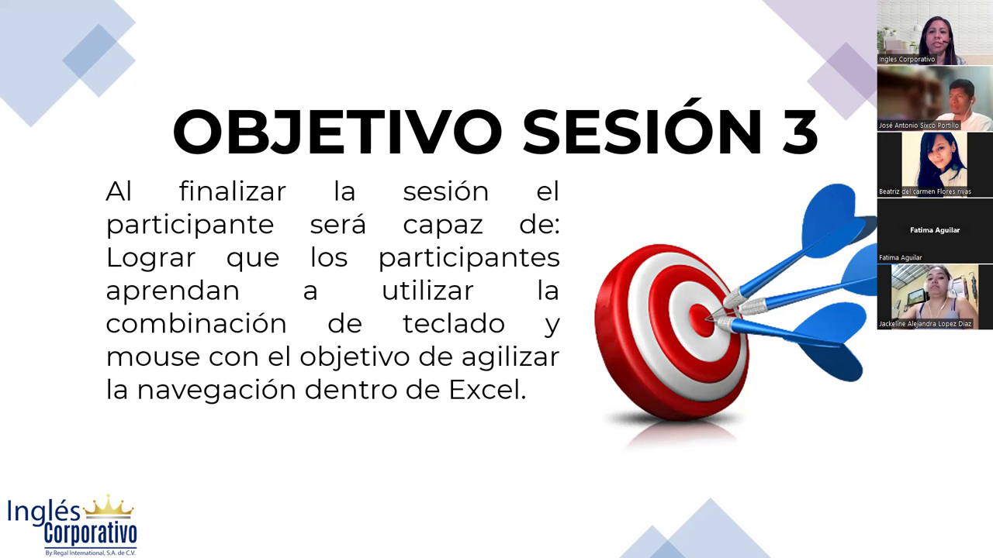
pyautogui.press('Right')
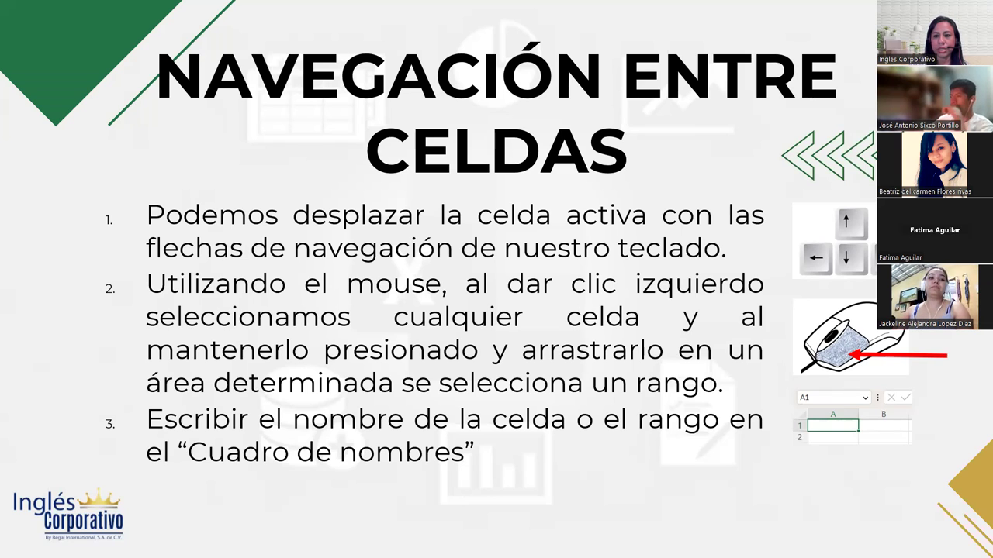
# Step: Reveal navigation tips 4 and 5 on Ctrl plus arrows and Re pág/Av pág
pyautogui.press('Right')
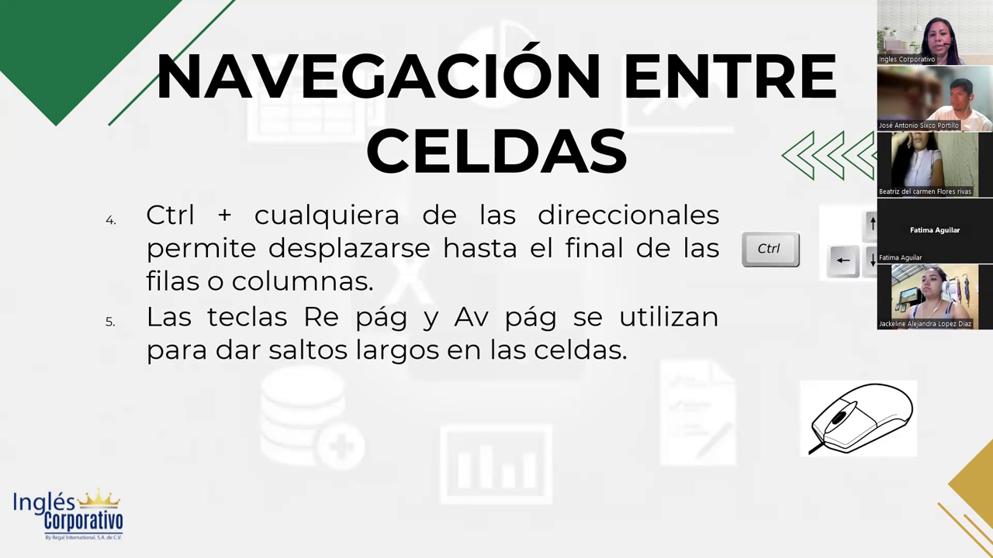
# Step: Advance to the SELECCIÓN DE CELDAS slide on Shift, Ctrl+Shift and Ctrl+click selection
pyautogui.press('Right')
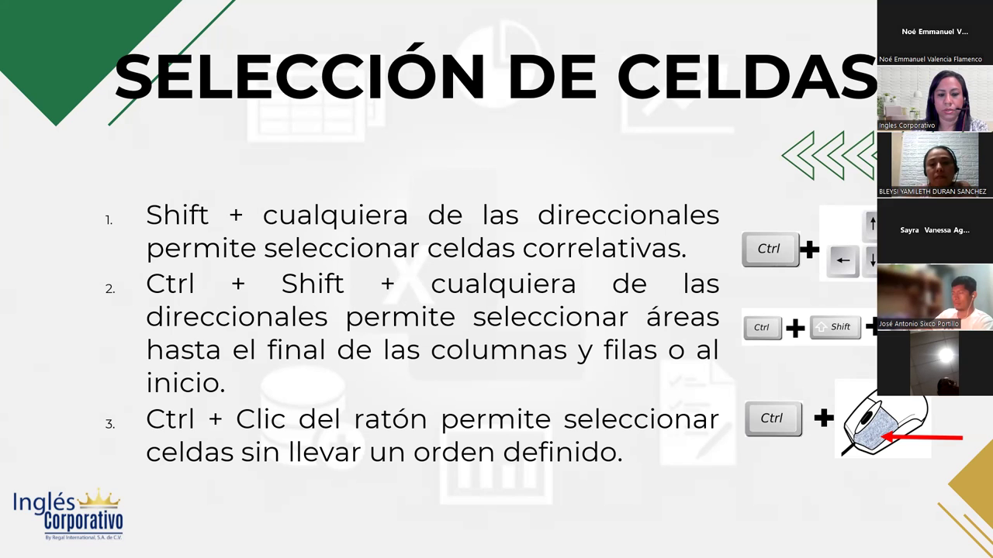
# Step: Switch from the slideshow back to the Práctica sesión 3 workbook in Excel
pyautogui.hotkey('alt', 'Tab')
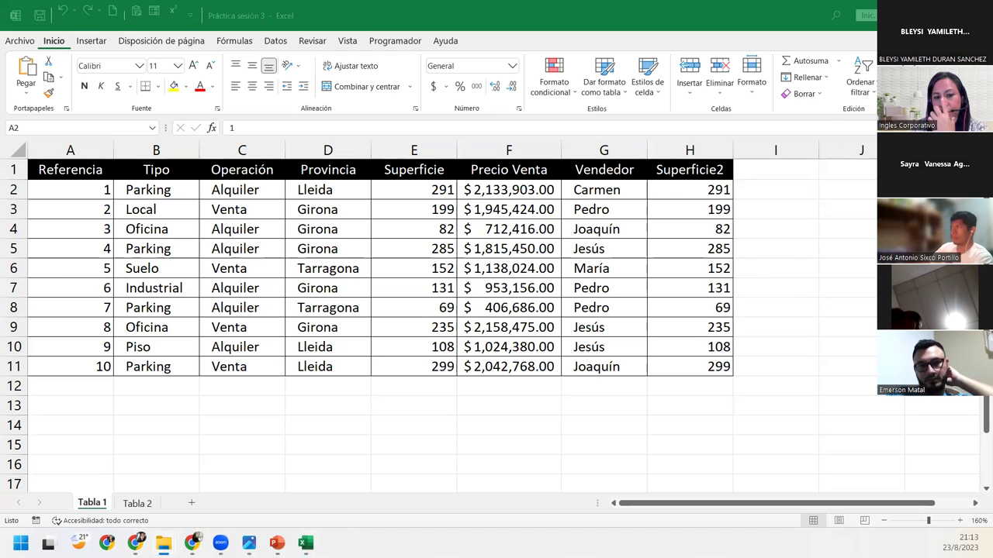
pyautogui.hotkey('alt', 'Tab')
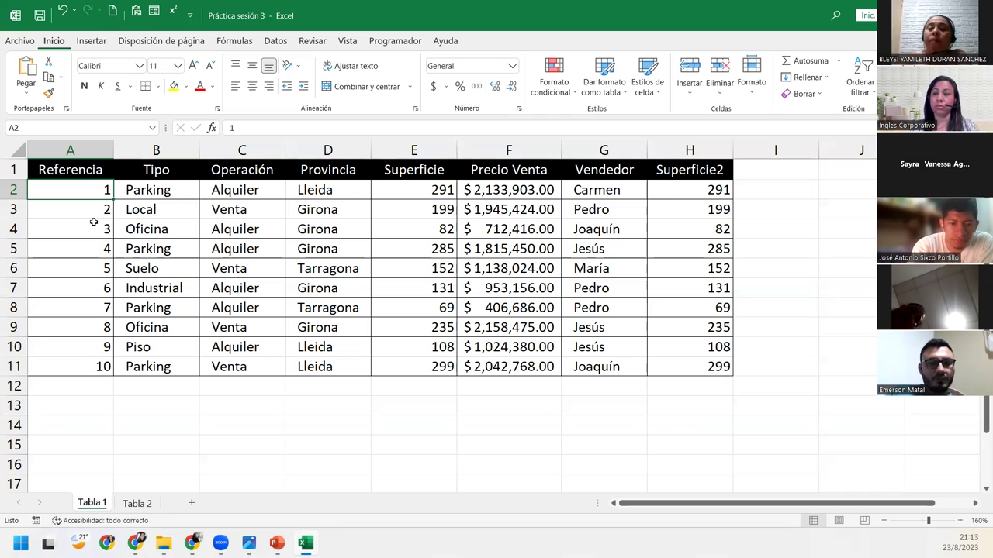
pyautogui.hotkey('ctrl', 'Down')
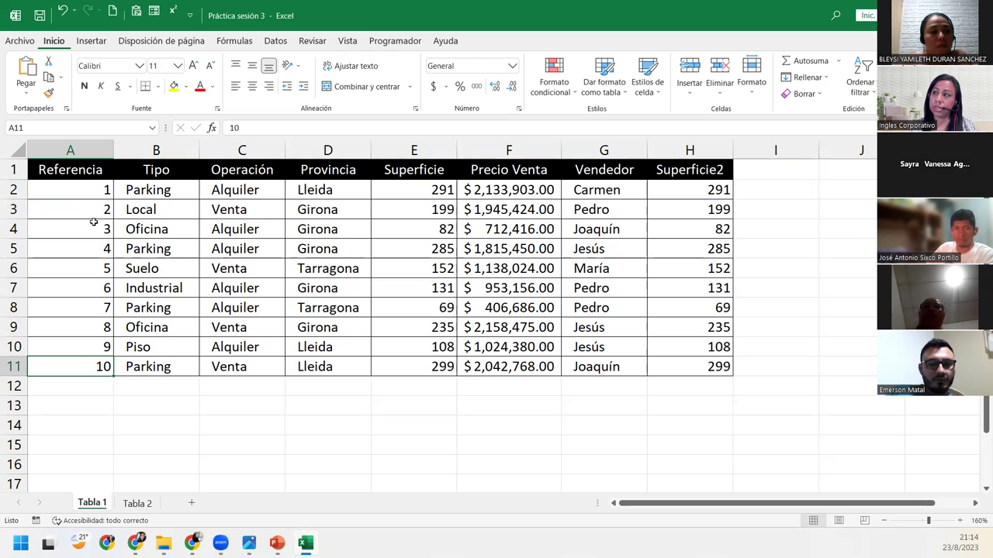
pyautogui.hotkey('ctrl', 'Right')
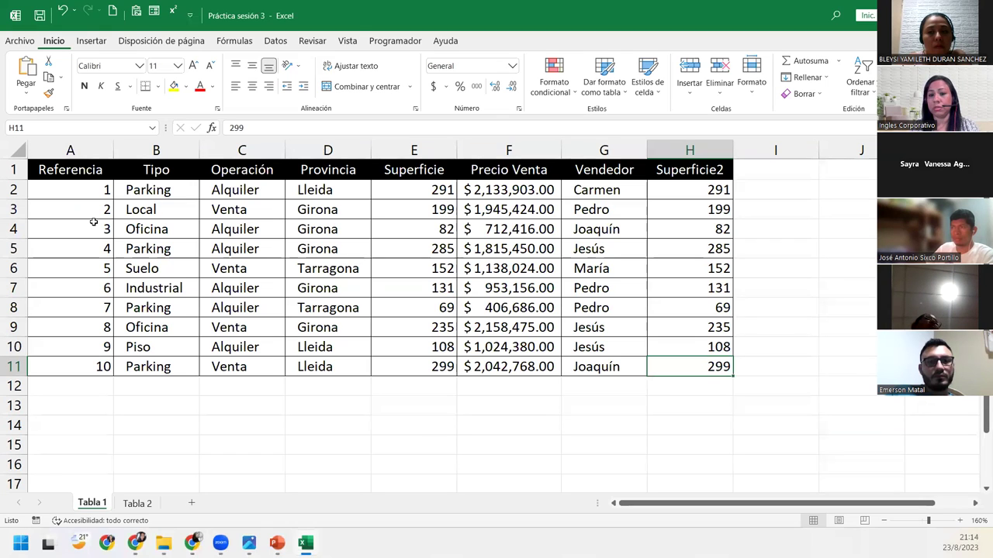
pyautogui.hotkey('ctrl', 'Right')
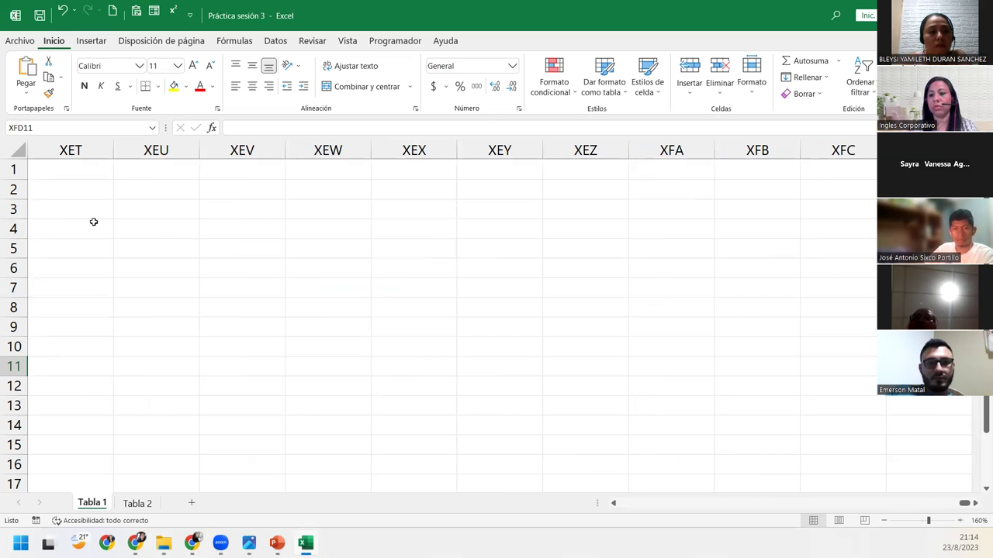
pyautogui.hotkey('ctrl', 'Left')
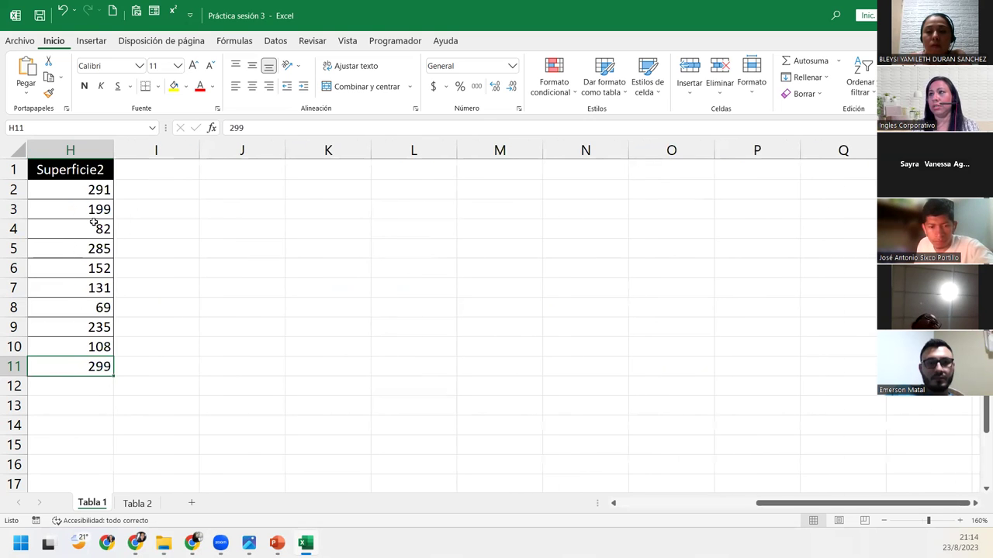
pyautogui.hotkey('ctrl', 'Left')
pyautogui.press('Up')
pyautogui.press('Up')
pyautogui.press('Up')
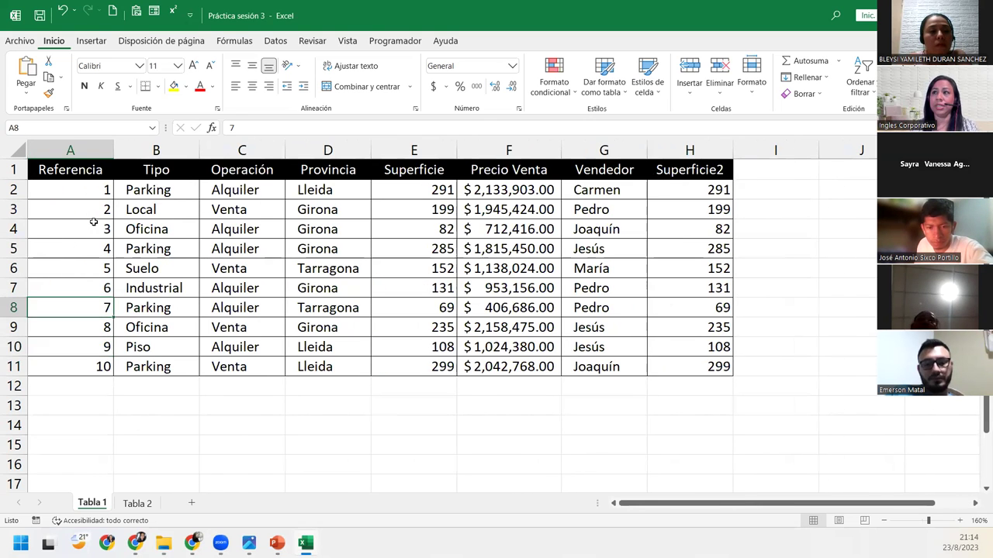
pyautogui.hotkey('ctrl', 'Up')
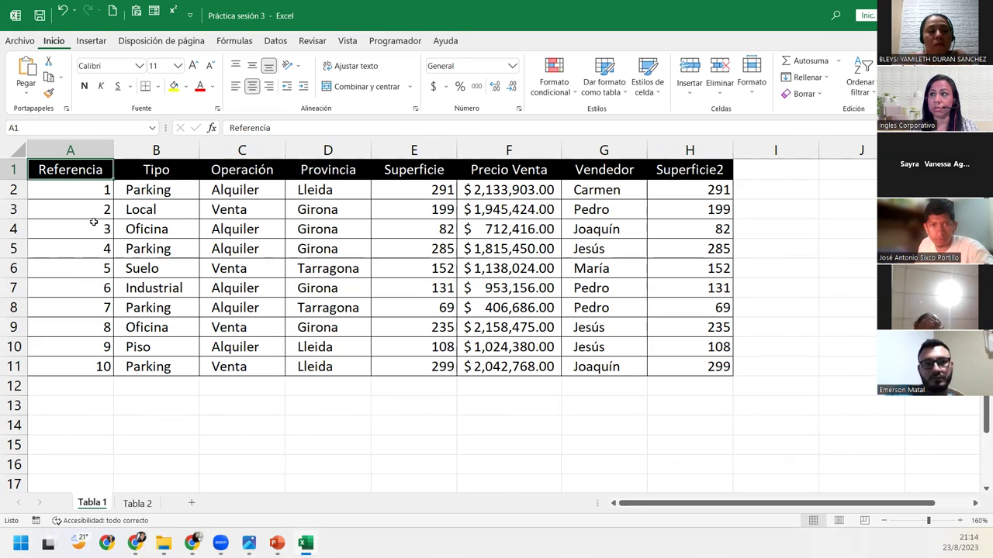
pyautogui.hotkey('ctrl', 'Down')
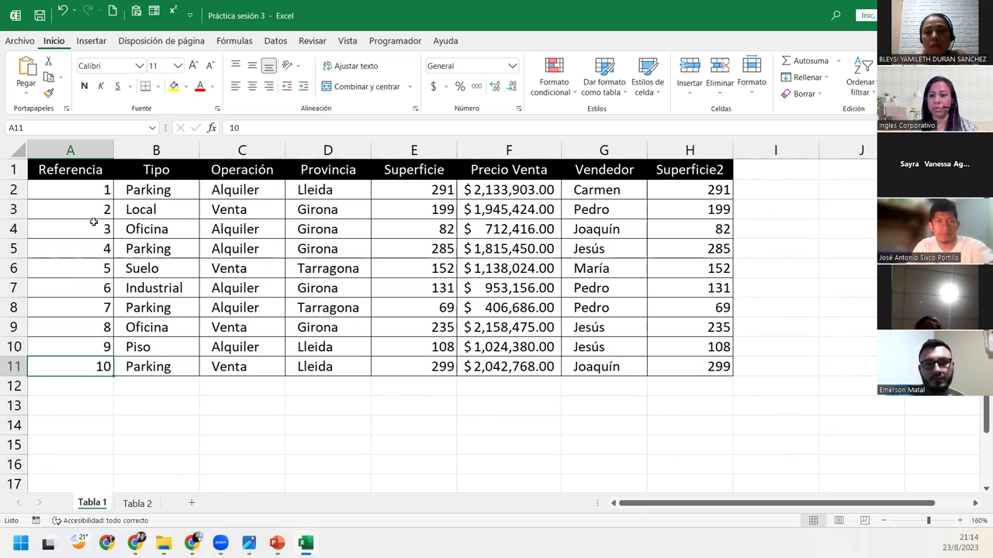
pyautogui.hotkey('ctrl', 'Right')
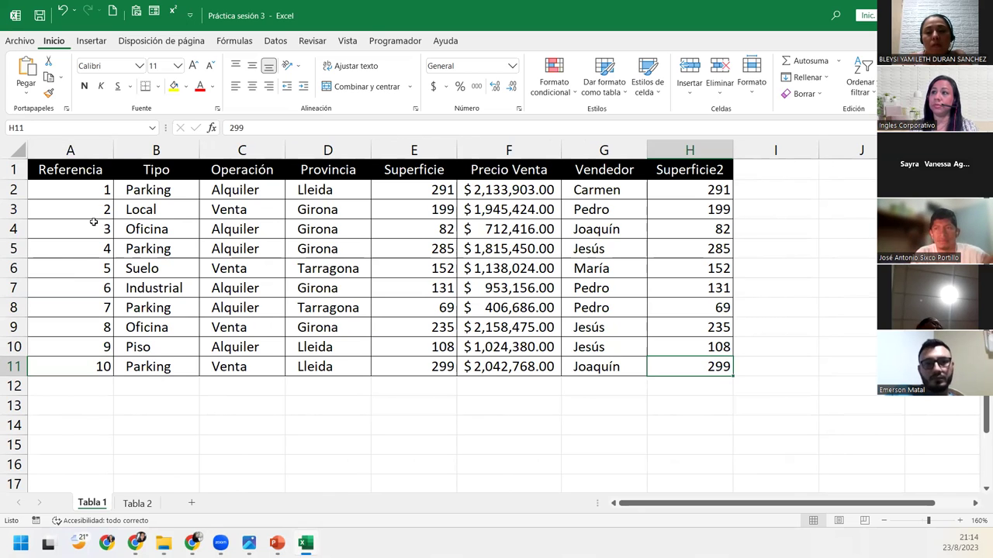
pyautogui.hotkey('ctrl', 'Up')
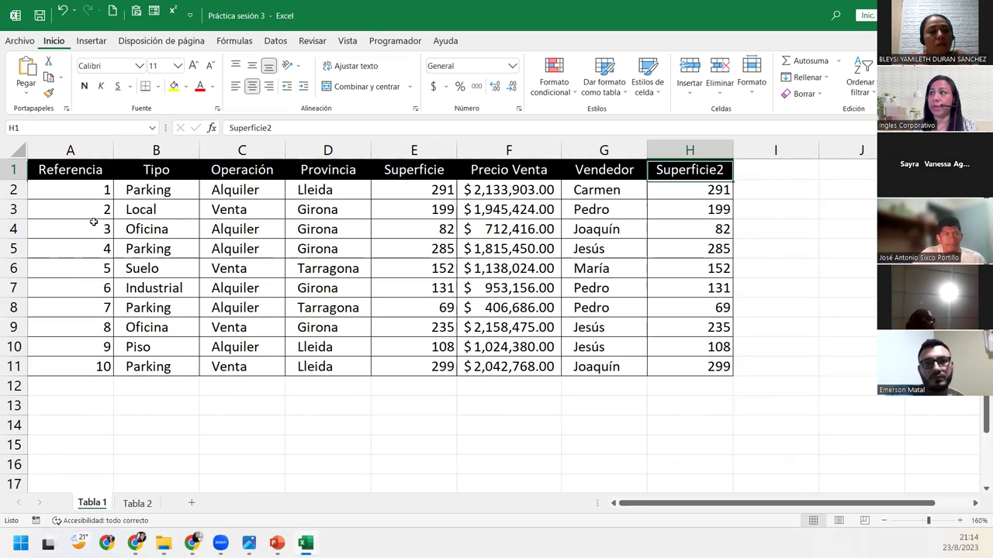
pyautogui.hotkey('ctrl', 'Left')
pyautogui.hotkey('ctrl', 'Down')
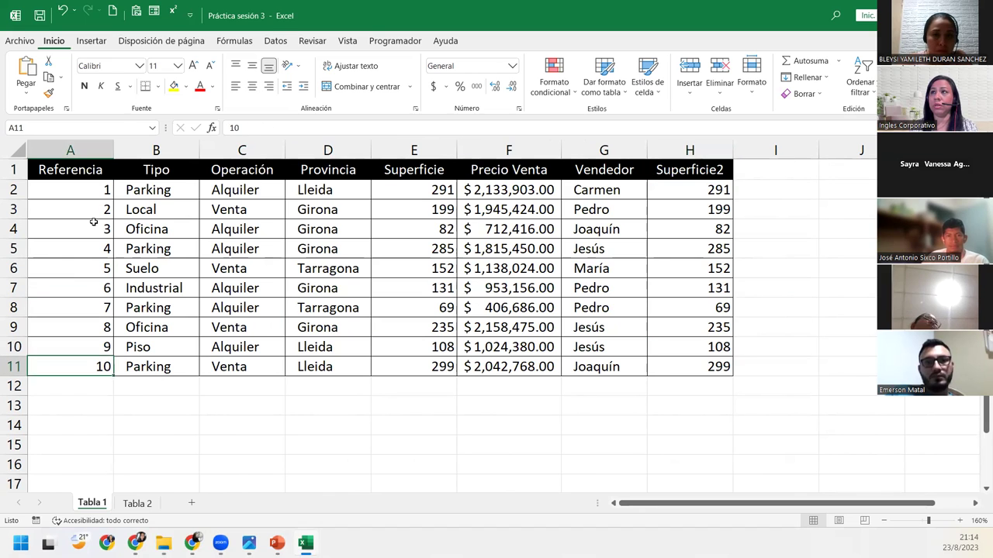
pyautogui.hotkey('ctrl', 'Right')
pyautogui.hotkey('ctrl', 'Up')
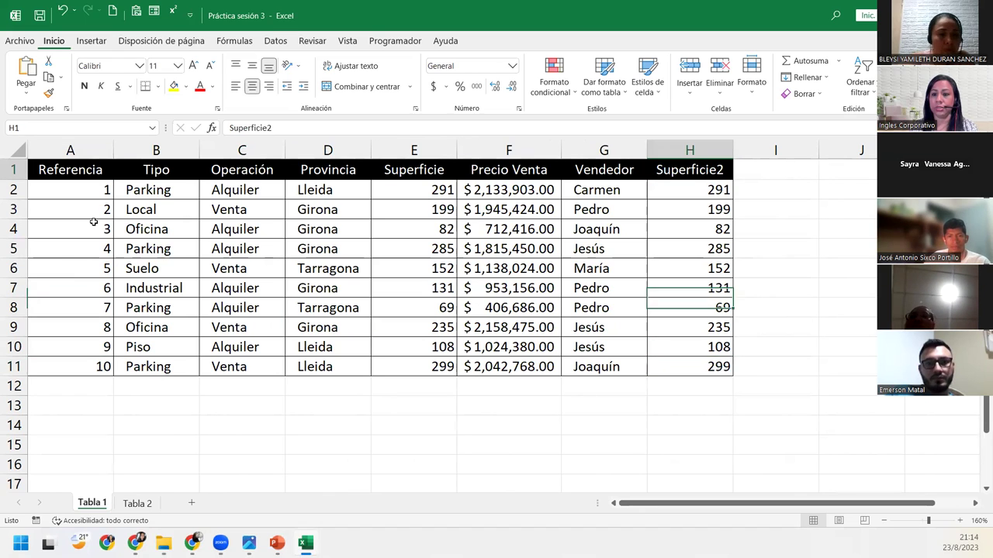
pyautogui.hotkey('ctrl', 'Left')
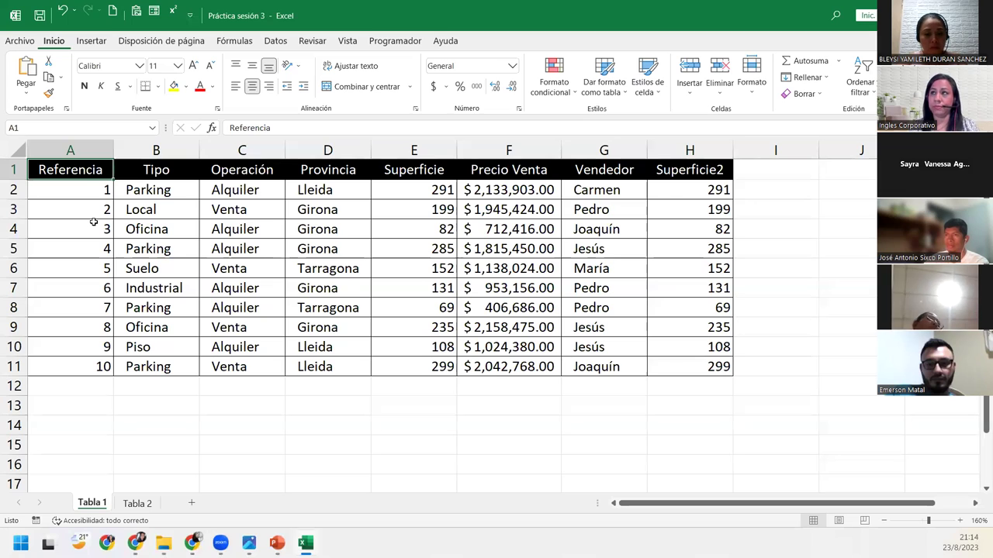
pyautogui.press('Down')
pyautogui.press('Down')
pyautogui.press('Down')
pyautogui.press('Down')
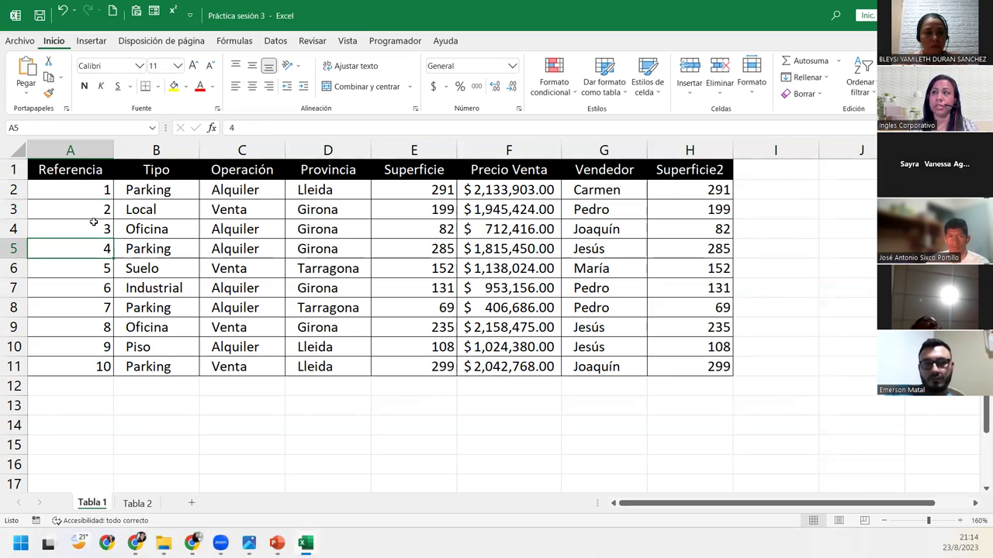
pyautogui.hotkey('ctrl', 'space')
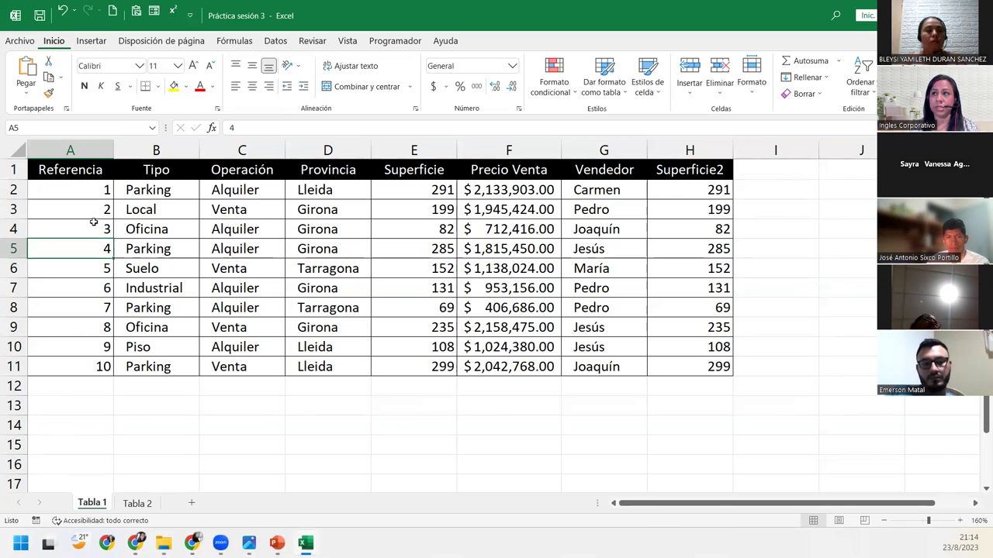
# Step: Select all of row 5, the Parking rental in Girona, using Shift+Space
pyautogui.hotkey('shift', 'space')
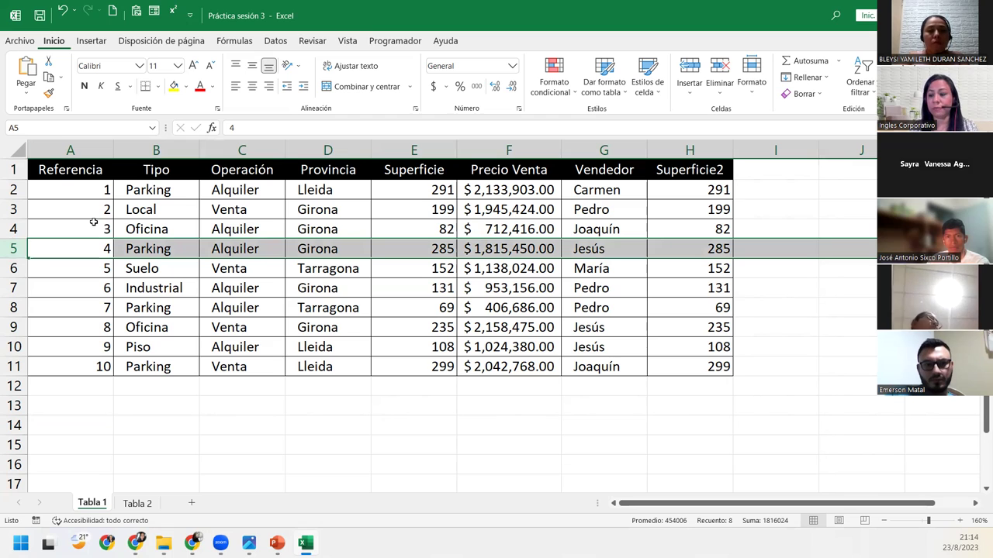
pyautogui.click(118, 306)
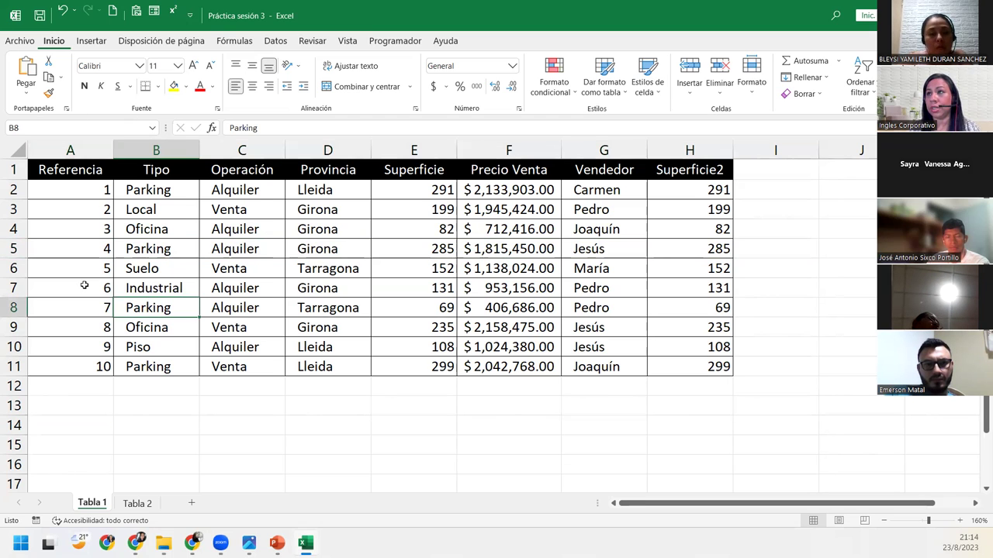
pyautogui.click(12, 248)
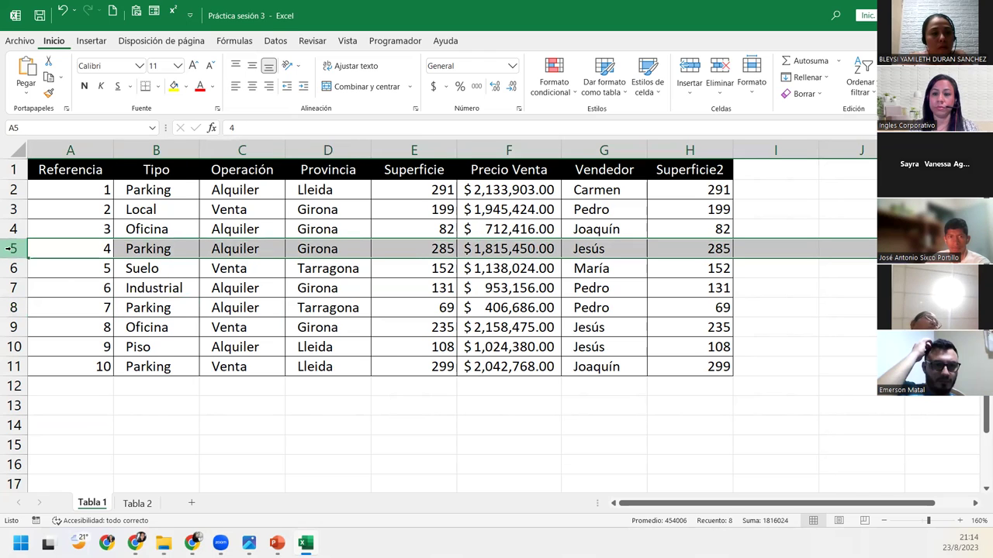
pyautogui.click(159, 249)
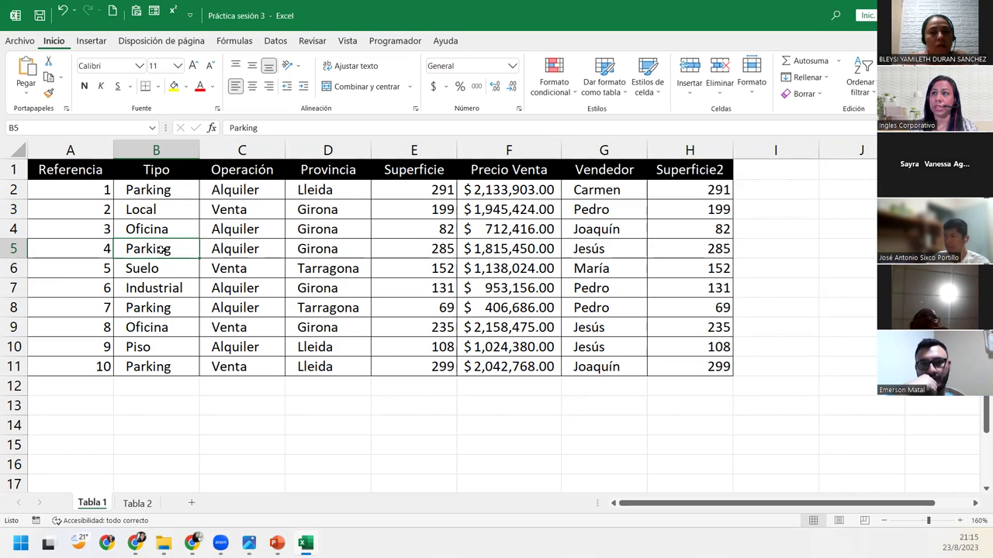
pyautogui.hotkey('shift', 'space')
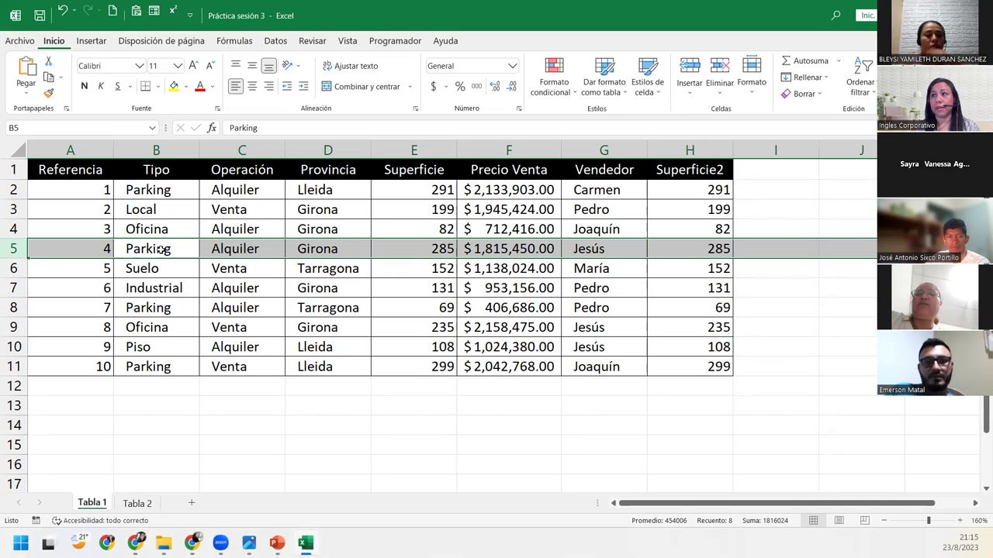
pyautogui.press('Left')
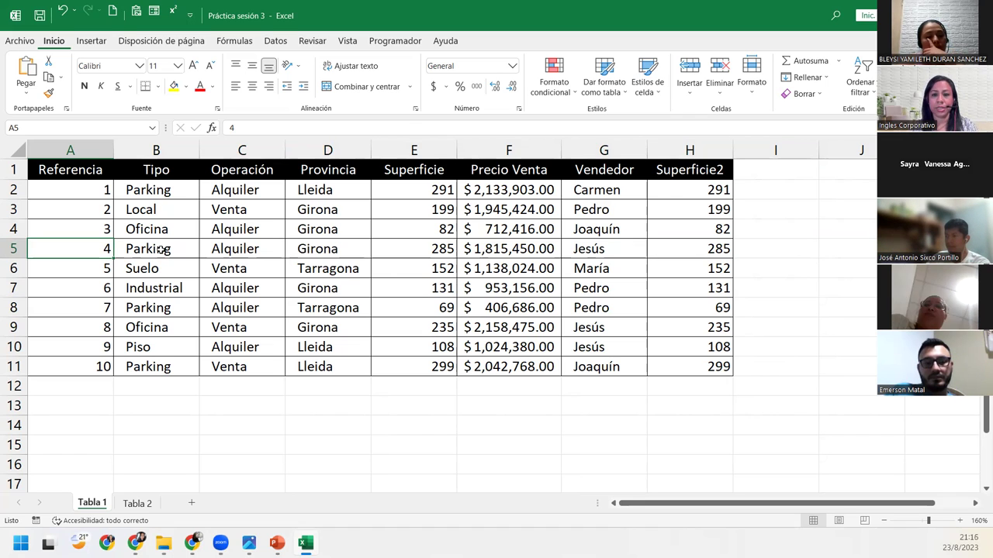
pyautogui.hotkey('shift', 'space')
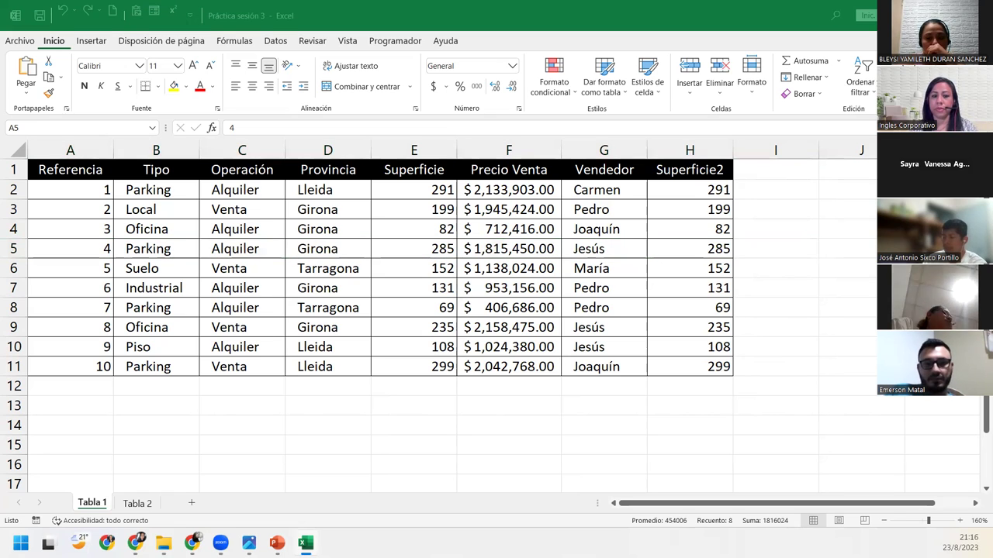
pyautogui.click(216, 267)
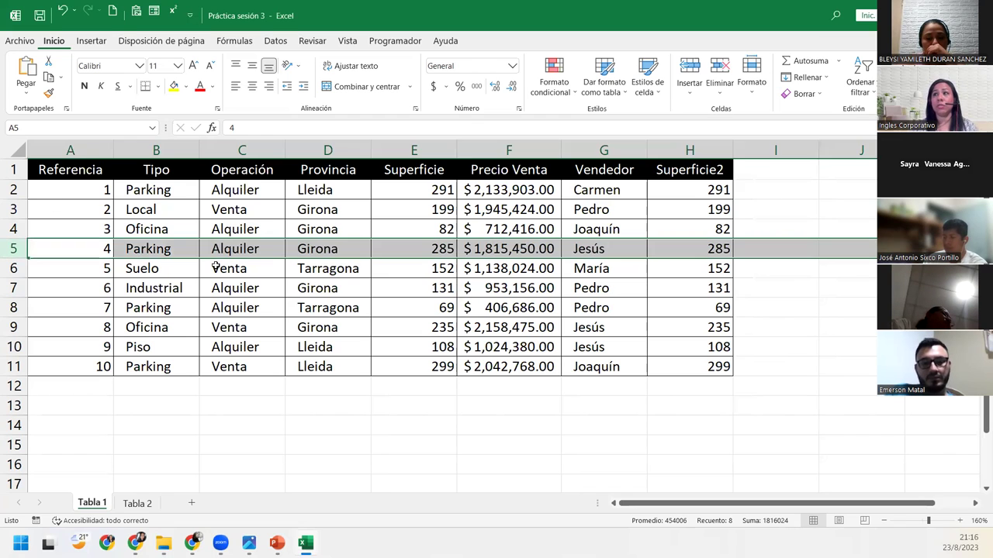
pyautogui.click(215, 267)
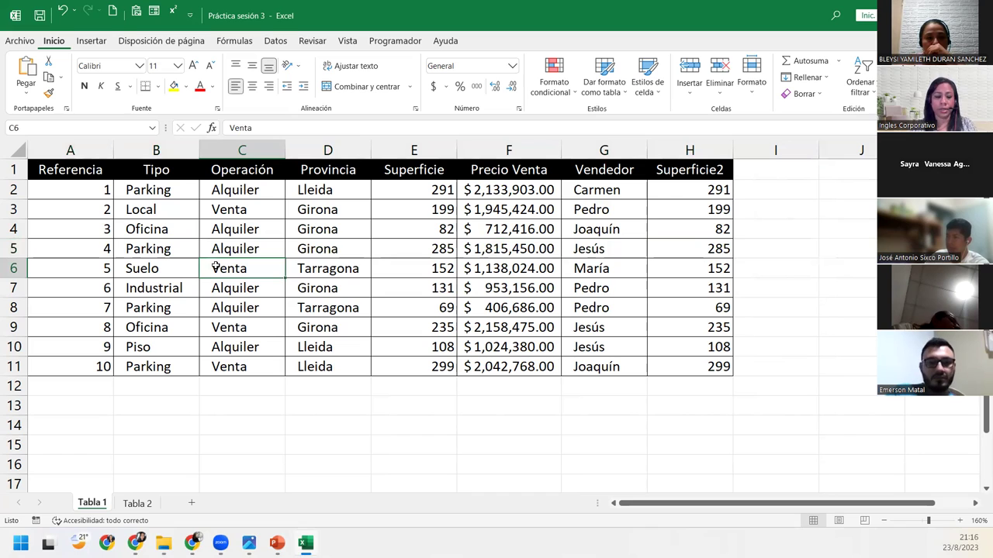
pyautogui.hotkey('ctrl', 'space')
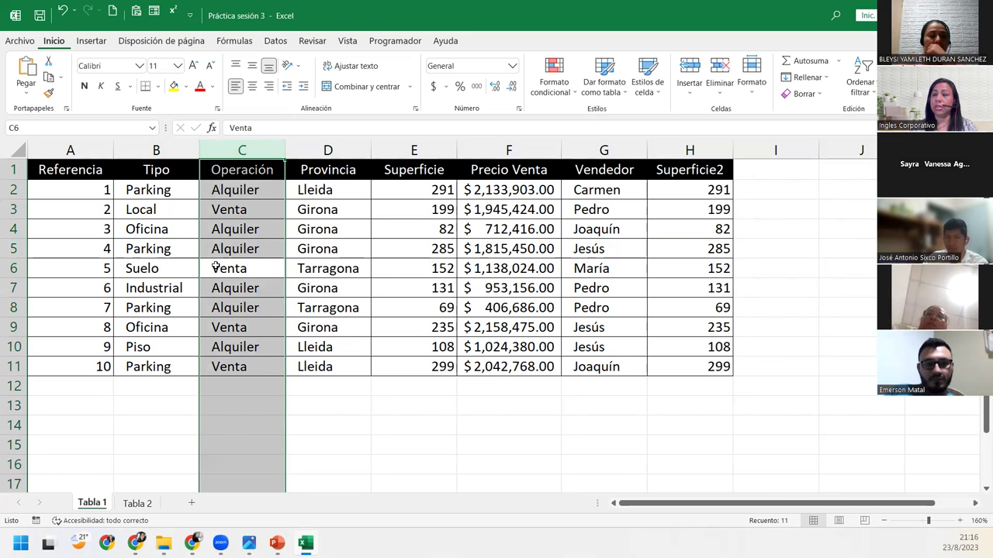
pyautogui.hotkey('ctrl', 'a')
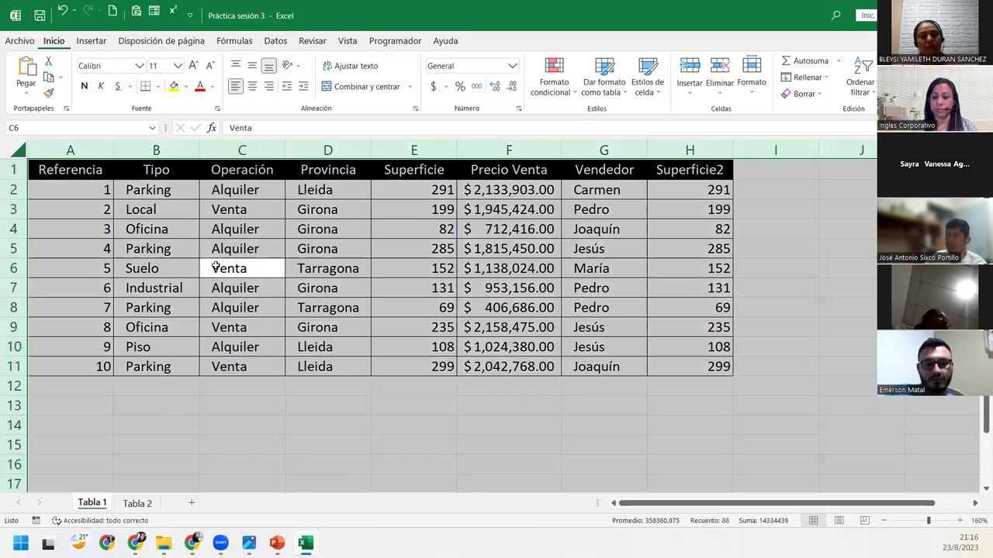
pyautogui.press('Up')
pyautogui.press('Left')
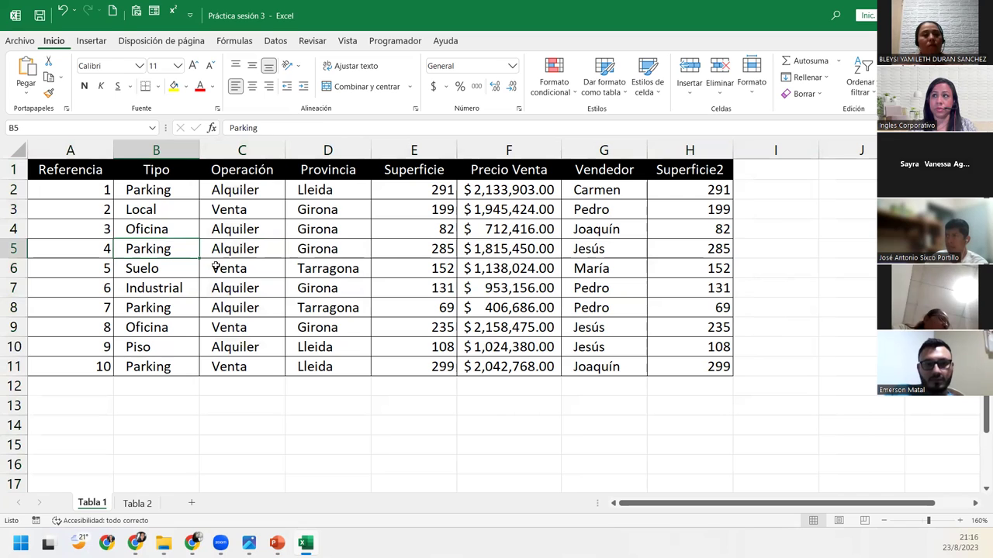
pyautogui.press('Up')
pyautogui.hotkey('ctrl', 'space')
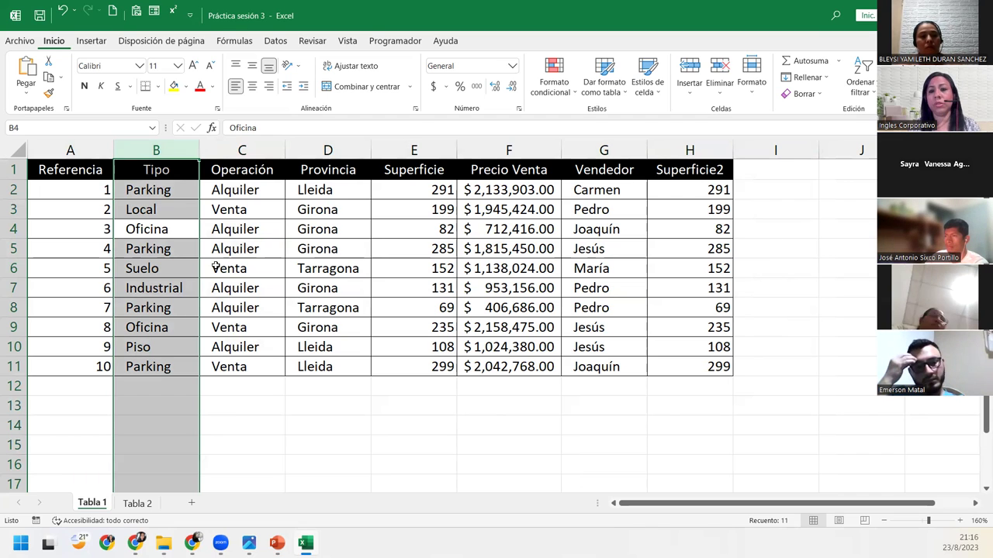
pyautogui.hotkey('shift', 'space')
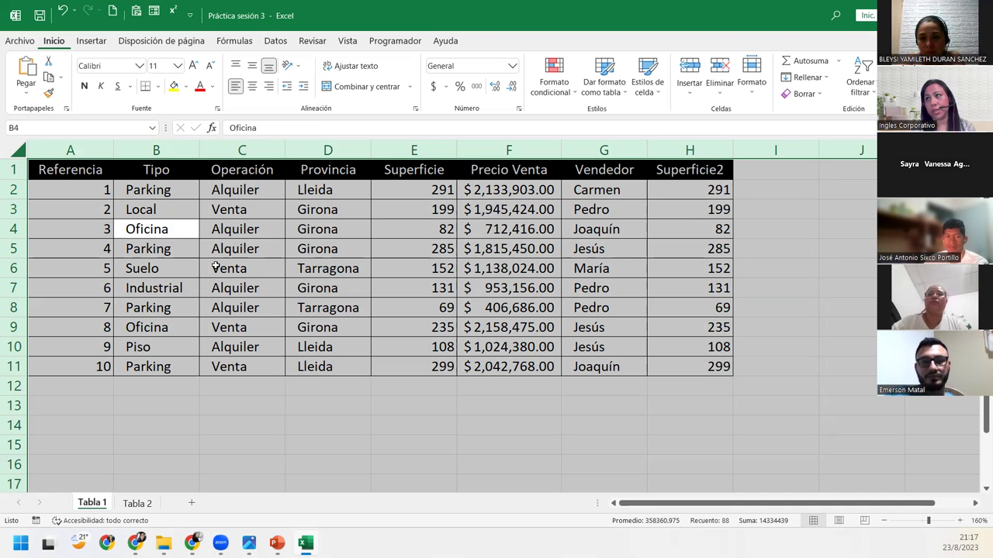
pyautogui.click(128, 250)
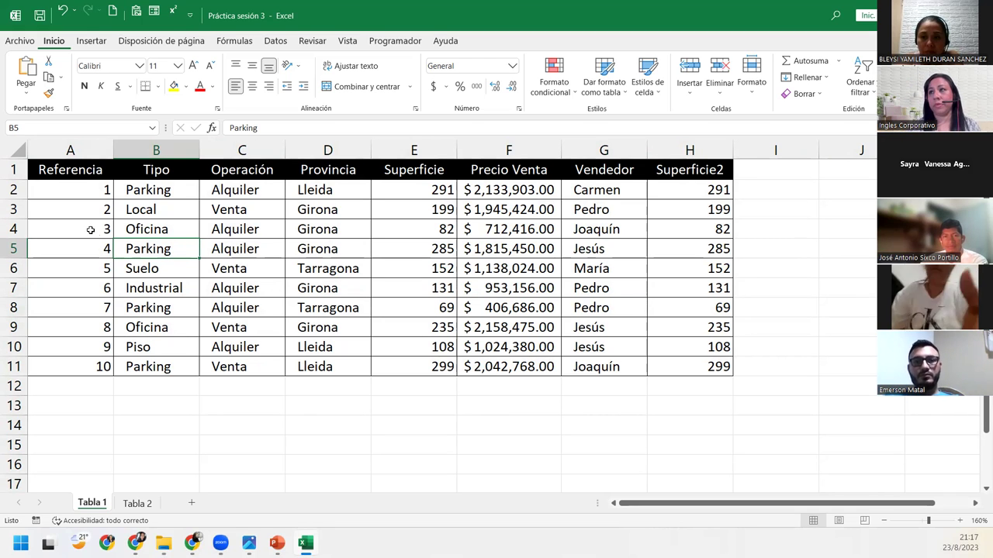
pyautogui.click(60, 172)
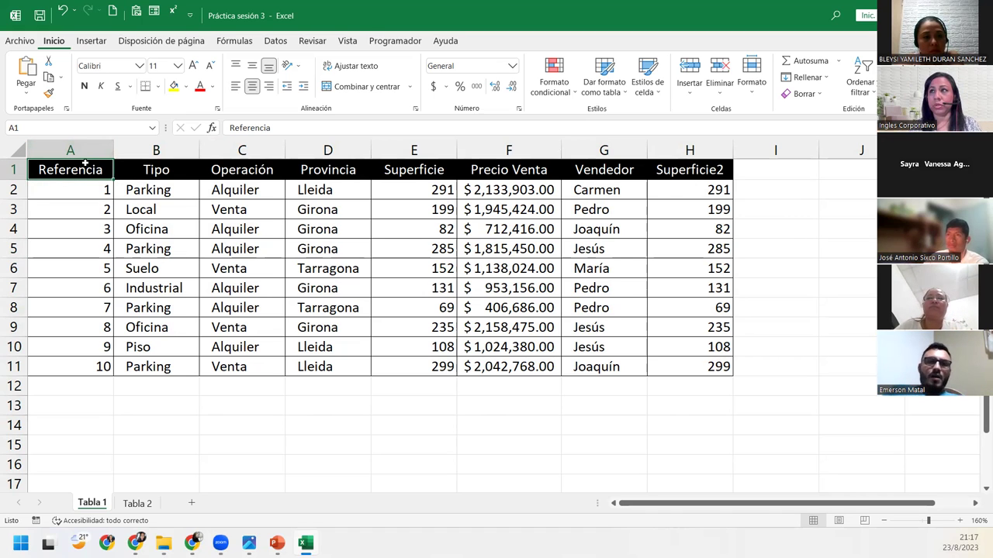
pyautogui.hotkey('ctrl', 'shift', 'Down')
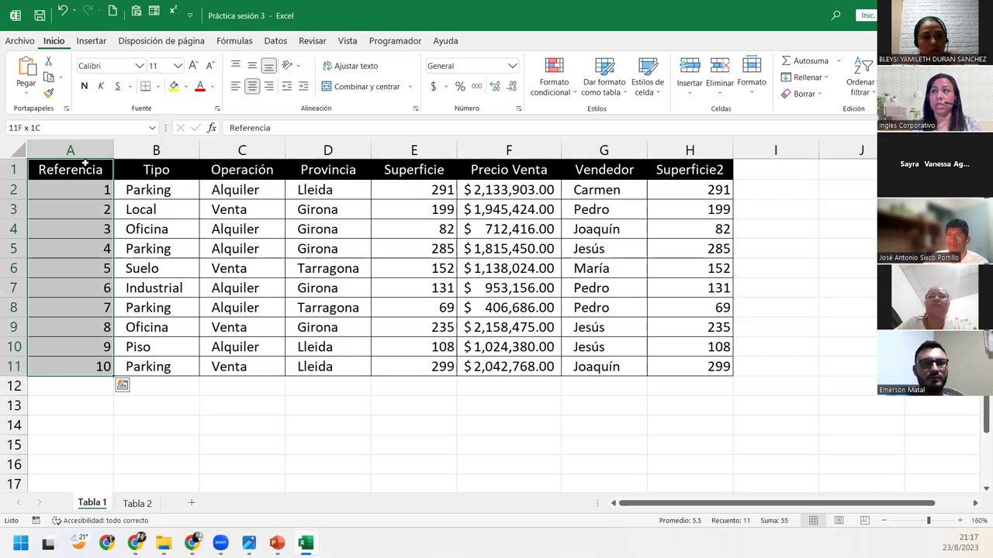
pyautogui.hotkey('ctrl', 'shift', 'Right')
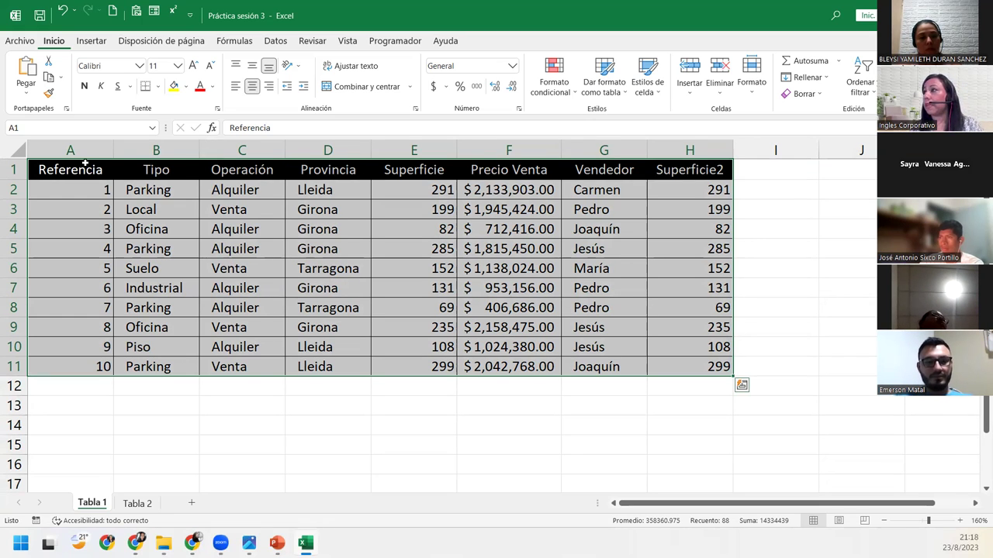
pyautogui.click(96, 252)
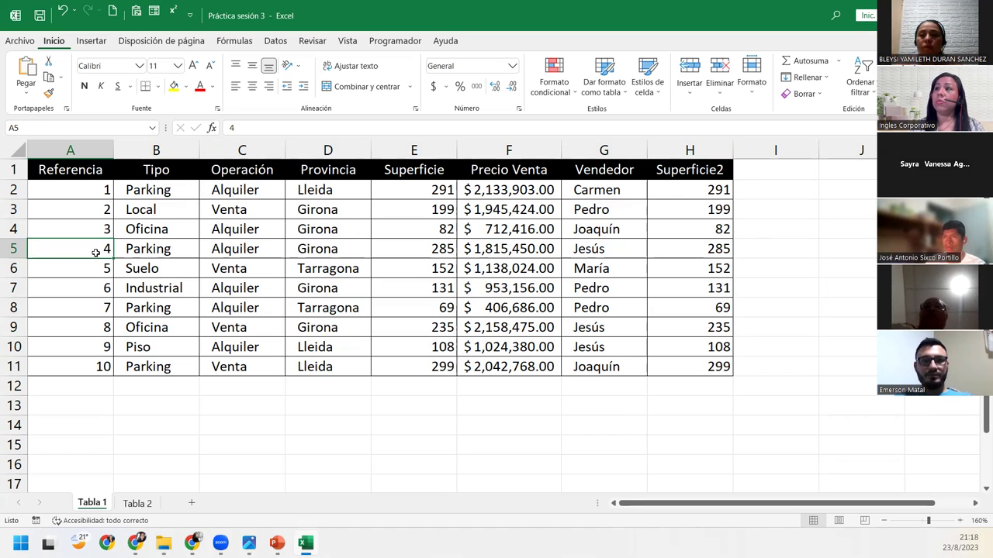
pyautogui.press('Up')
pyautogui.press('Up')
pyautogui.press('Up')
pyautogui.press('Up')
pyautogui.press('Down')
pyautogui.press('Down')
pyautogui.press('Down')
pyautogui.press('Down')
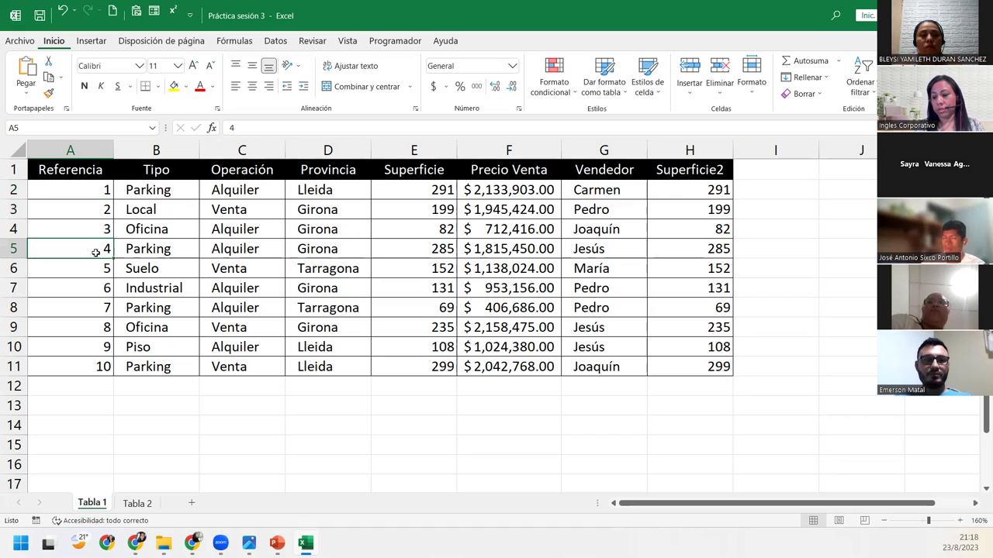
pyautogui.click(358, 271)
pyautogui.click(547, 431)
pyautogui.click(851, 276)
pyautogui.click(694, 170)
pyautogui.click(483, 248)
pyautogui.click(286, 321)
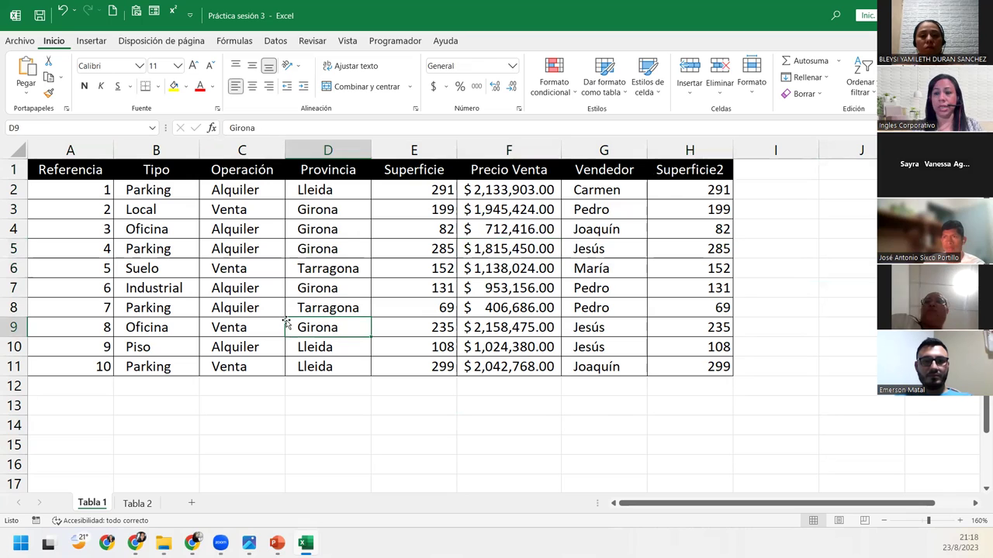
pyautogui.press('Right')
pyautogui.press('Right')
pyautogui.press('Right')
pyautogui.press('Down')
pyautogui.press('Down')
pyautogui.press('Down')
pyautogui.press('Down')
pyautogui.press('Down')
pyautogui.press('Left')
pyautogui.press('Left')
pyautogui.press('Left')
pyautogui.press('Left')
pyautogui.press('Up')
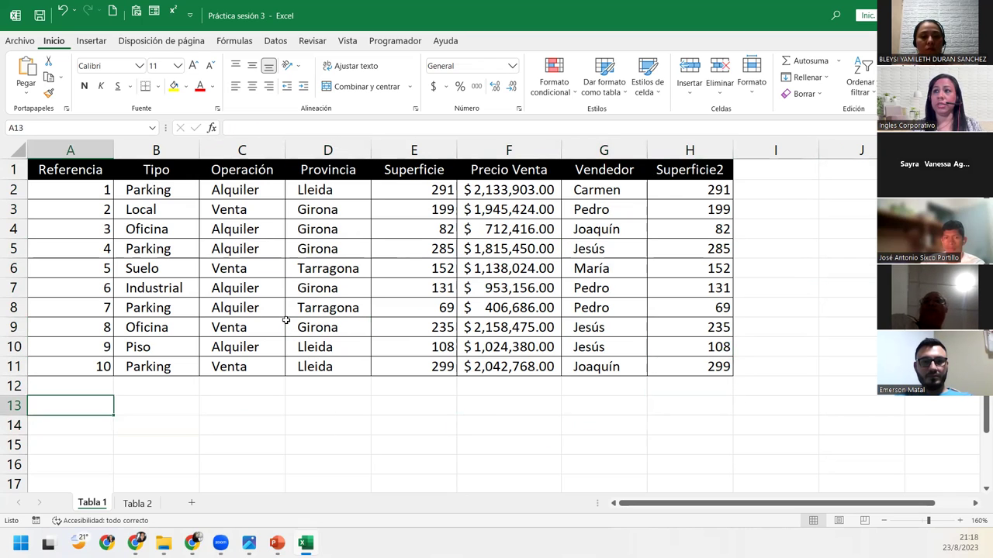
pyautogui.hotkey('ctrl', 'Home')
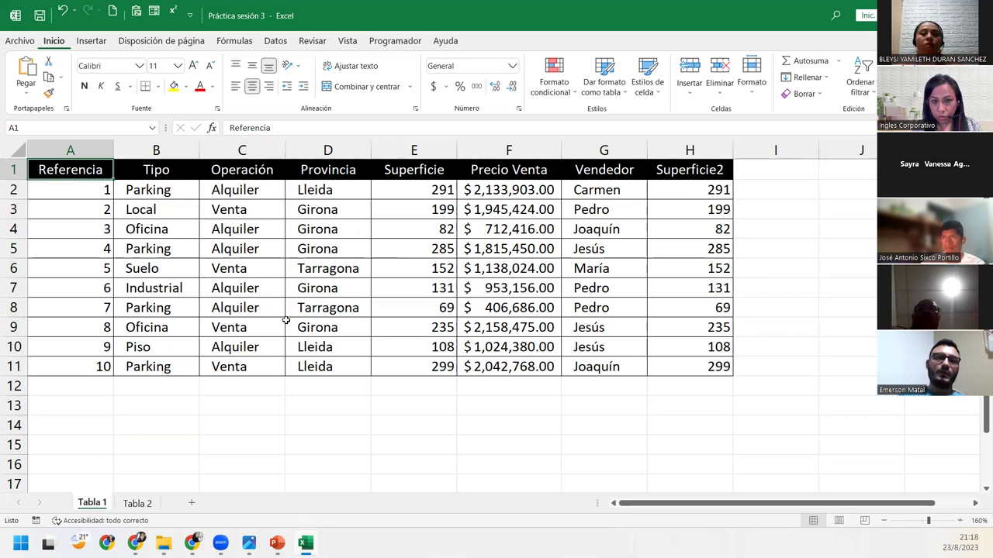
# Step: Jump to cell XZ1021 via the Name Box, then cancel a second Name Box edit
pyautogui.click(86, 128)
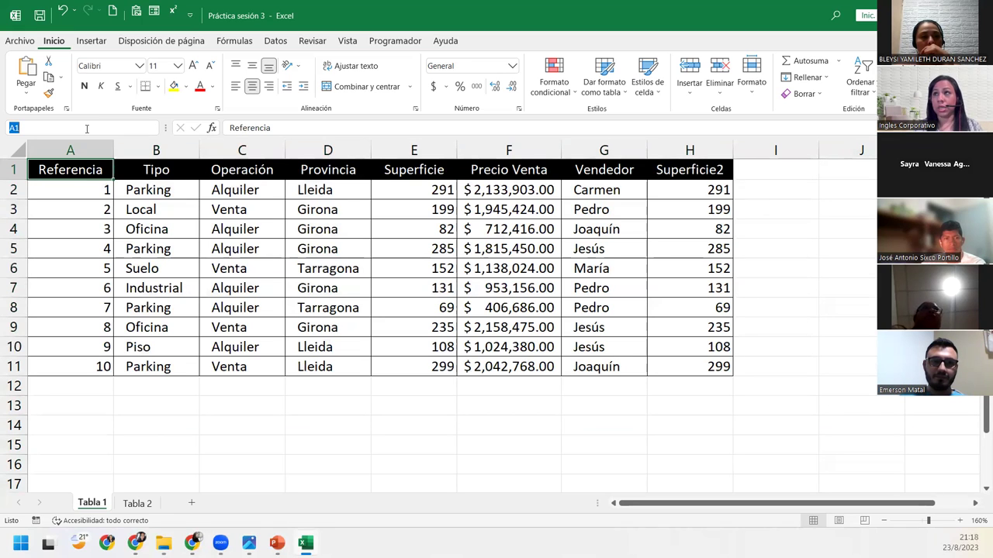
pyautogui.write('xz1021')
pyautogui.press('Return')
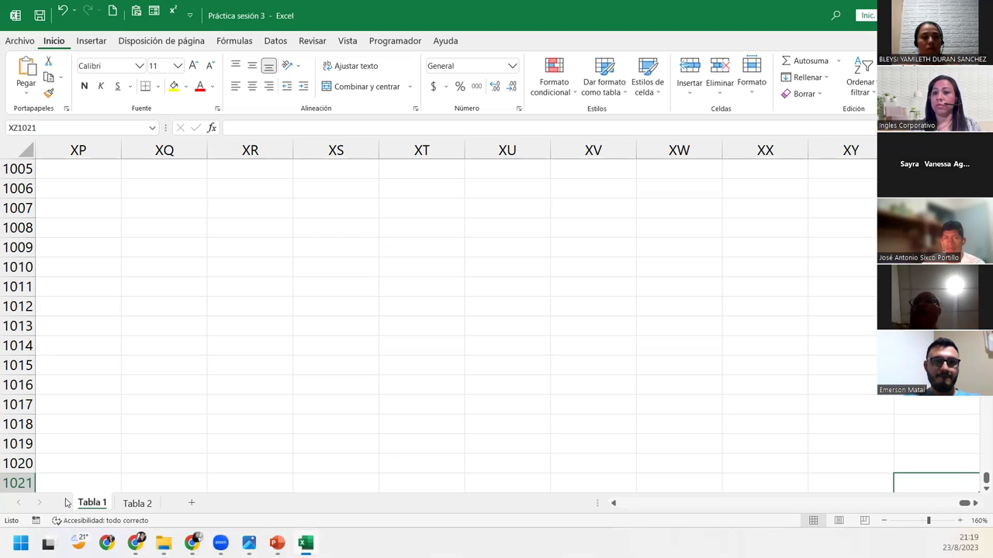
pyautogui.click(17, 128)
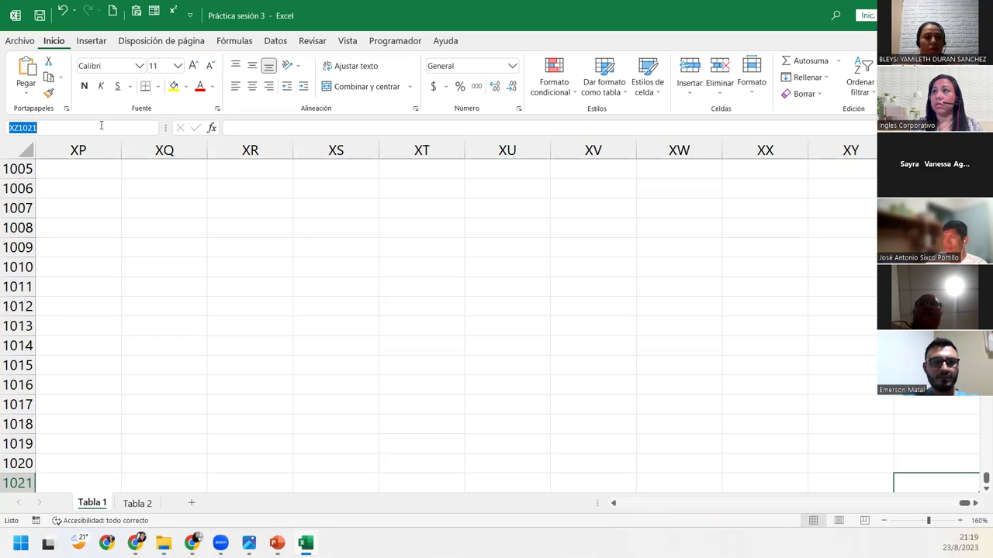
pyautogui.press('Home')
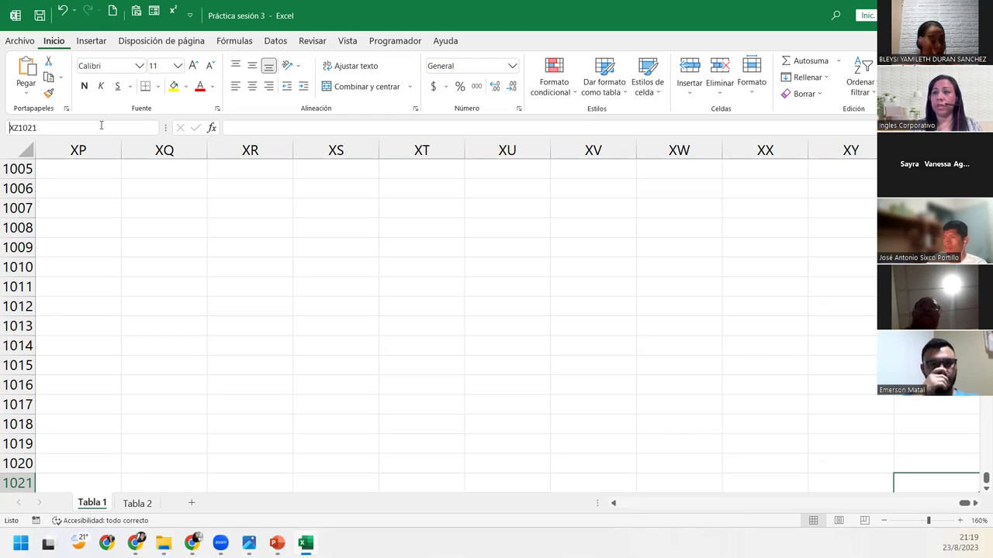
pyautogui.press('Return')
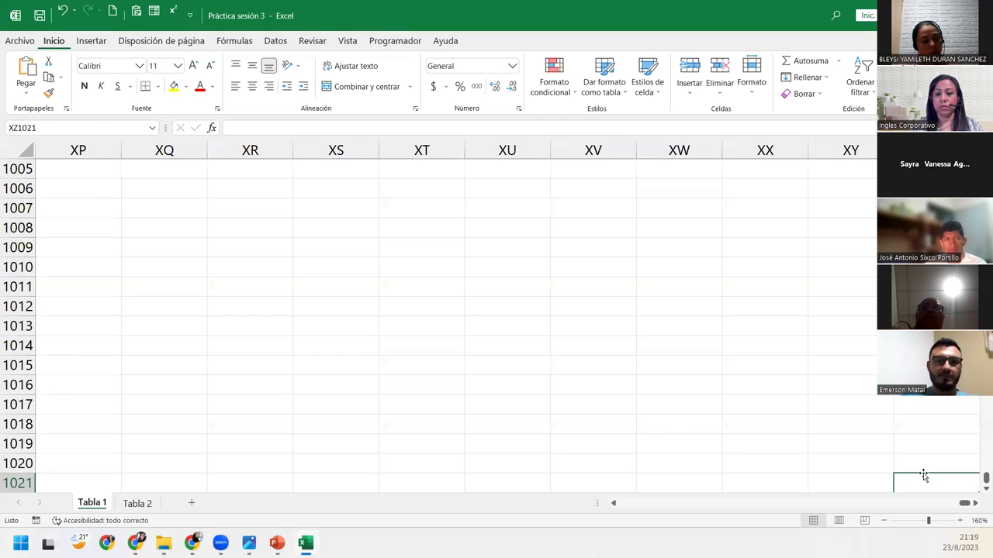
# Step: Undo the accidental Macro1 sheet insertion and close the workbook without saving (No guardar)
pyautogui.hotkey('ctrl', 'F11')
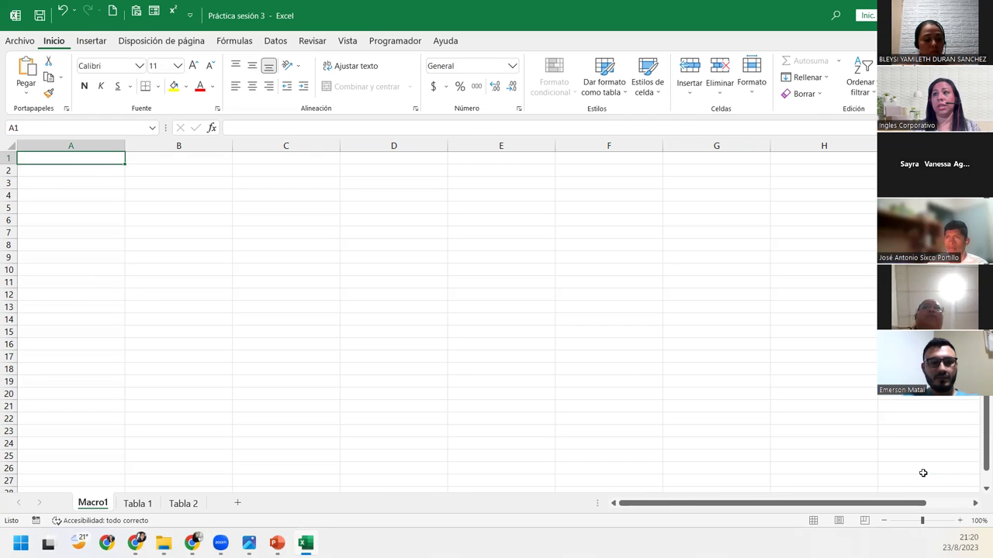
pyautogui.hotkey('ctrl', 'z')
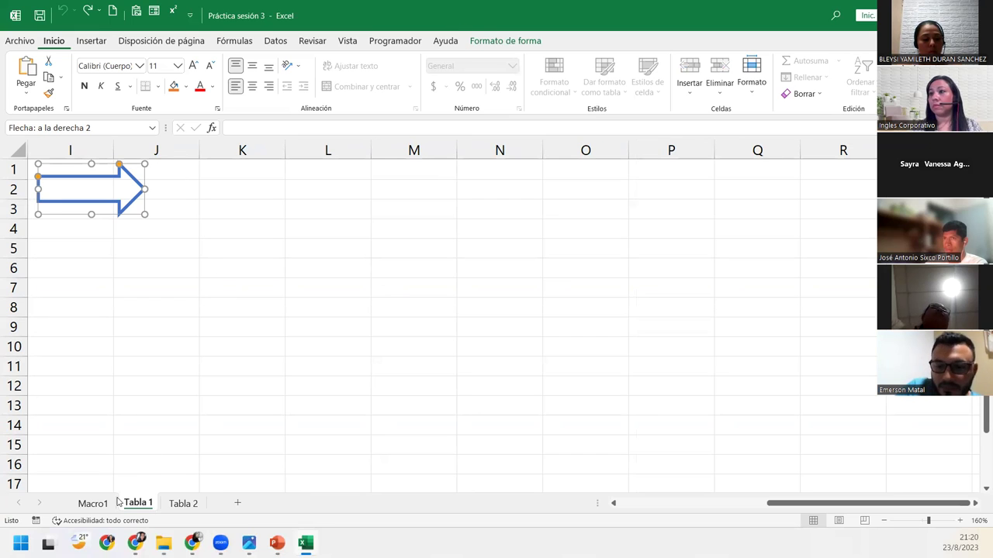
pyautogui.click(148, 422)
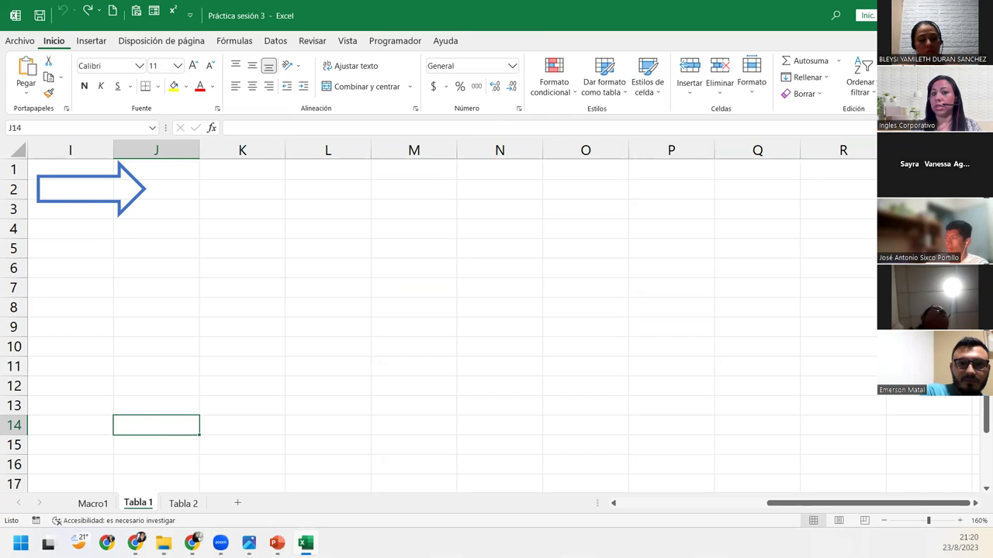
pyautogui.hotkey('alt', 'F4')
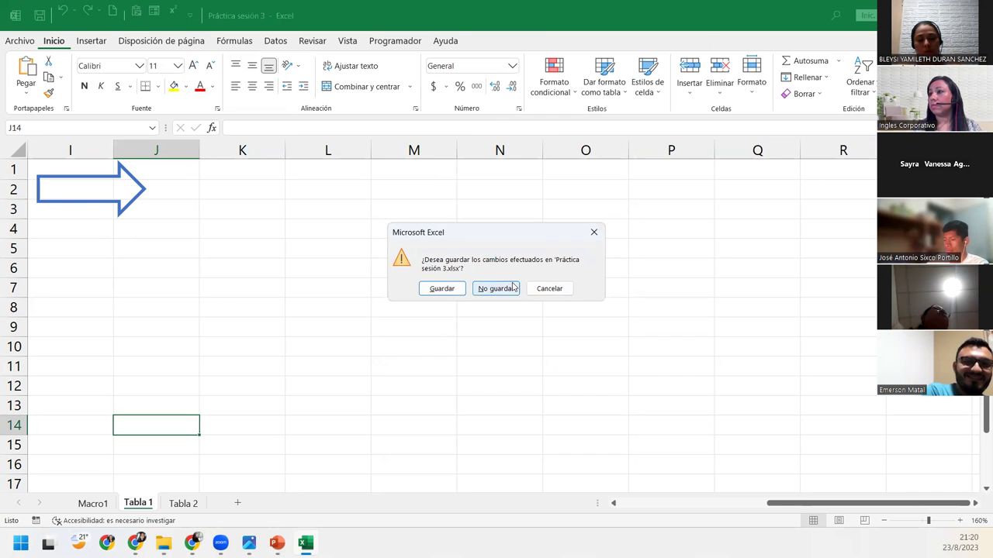
pyautogui.click(509, 289)
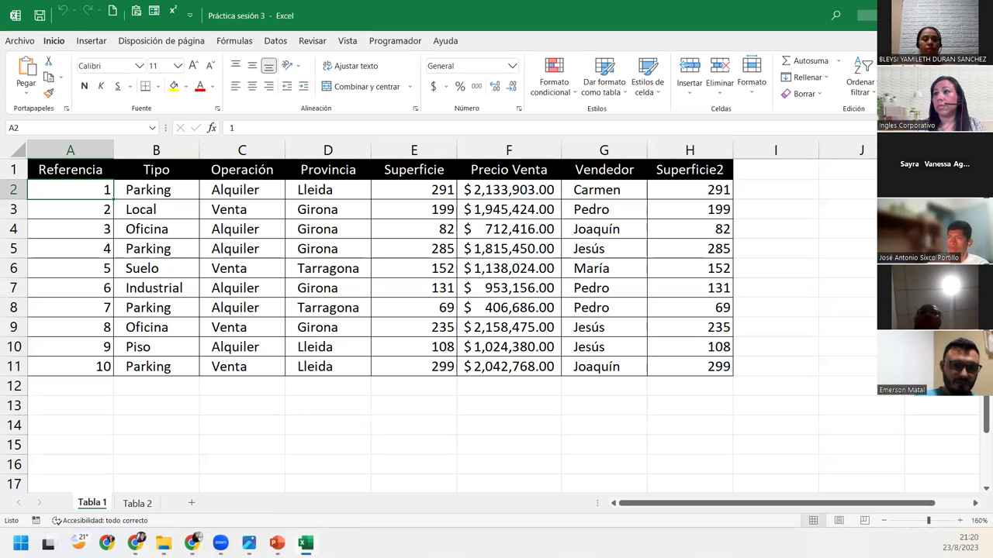
pyautogui.click(67, 129)
pyautogui.write('X2')
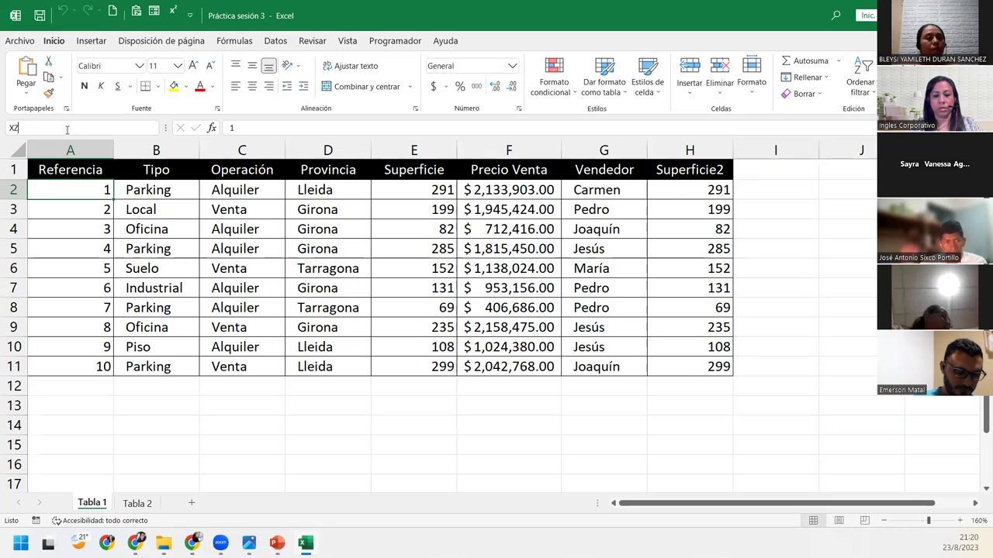
pyautogui.write('1021')
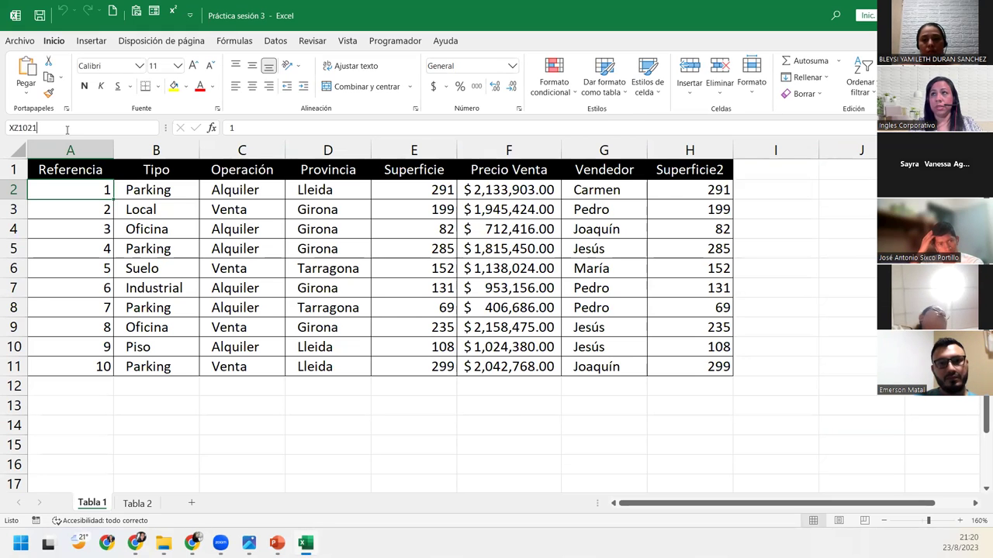
pyautogui.press('Return')
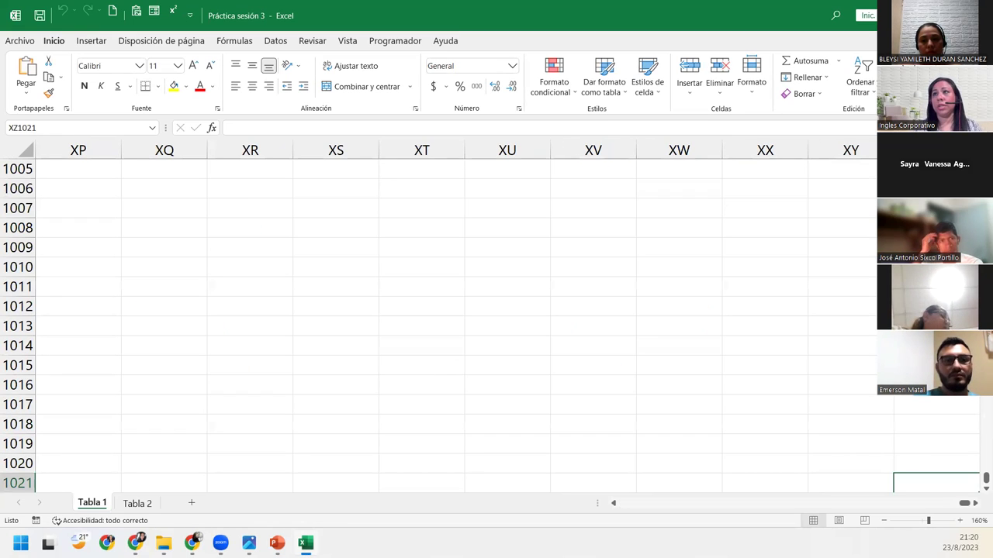
pyautogui.click(75, 125)
pyautogui.write('A')
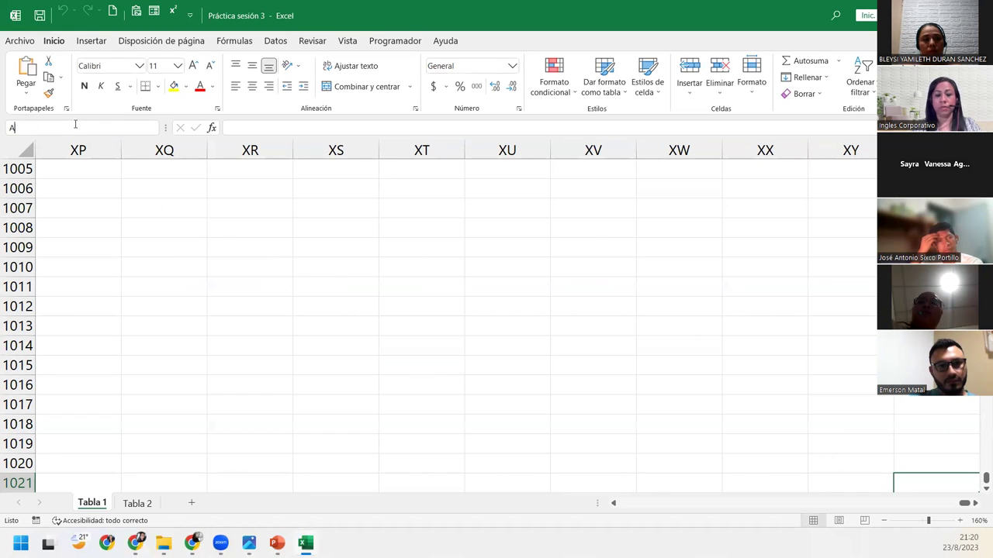
pyautogui.write('1')
pyautogui.press('Return')
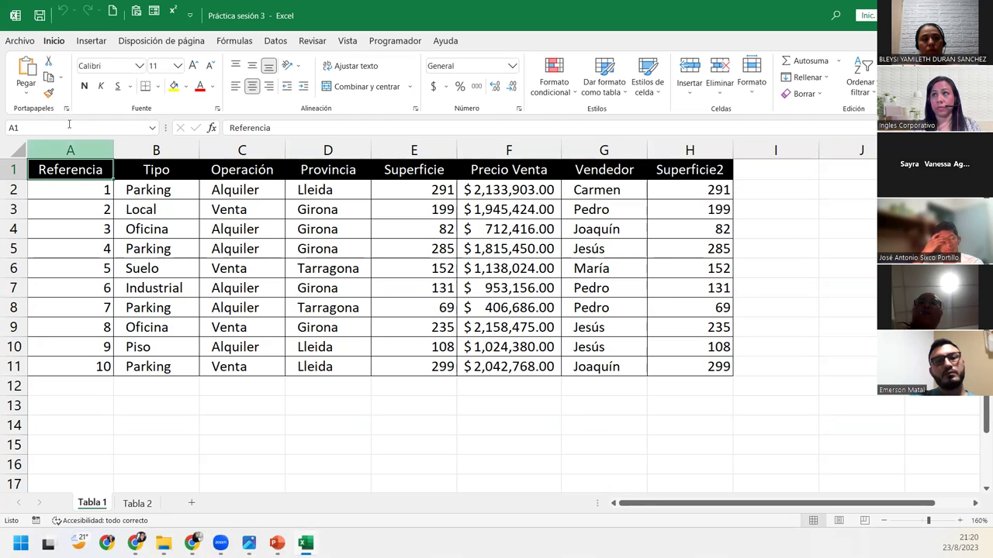
pyautogui.click(145, 129)
pyautogui.write('aa2')
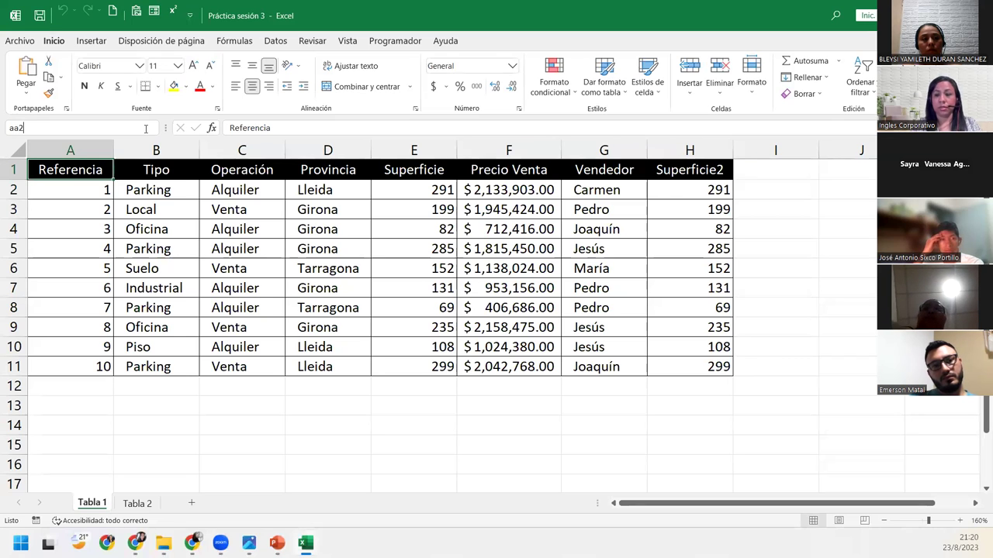
pyautogui.write('AA200')
pyautogui.press('Return')
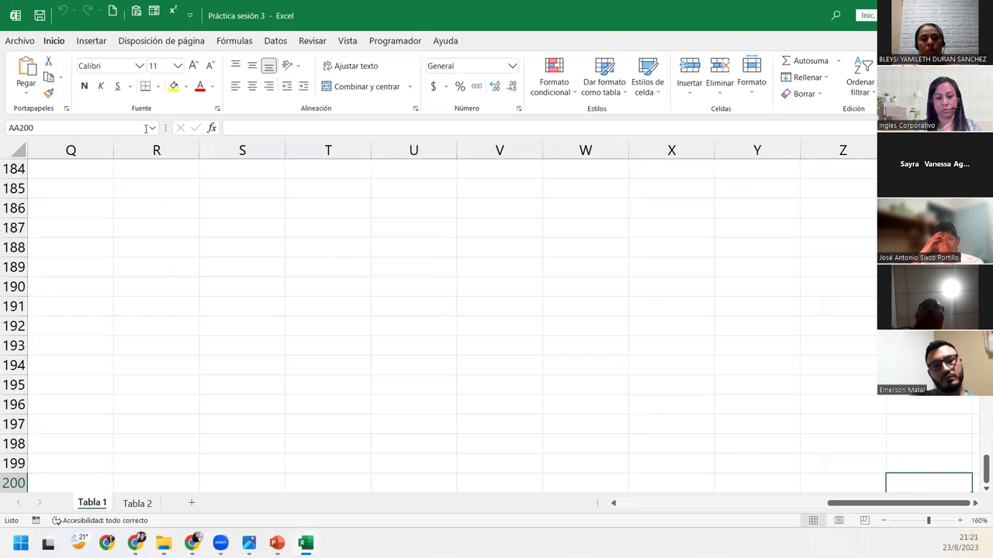
pyautogui.hotkey('ctrl', 'Up')
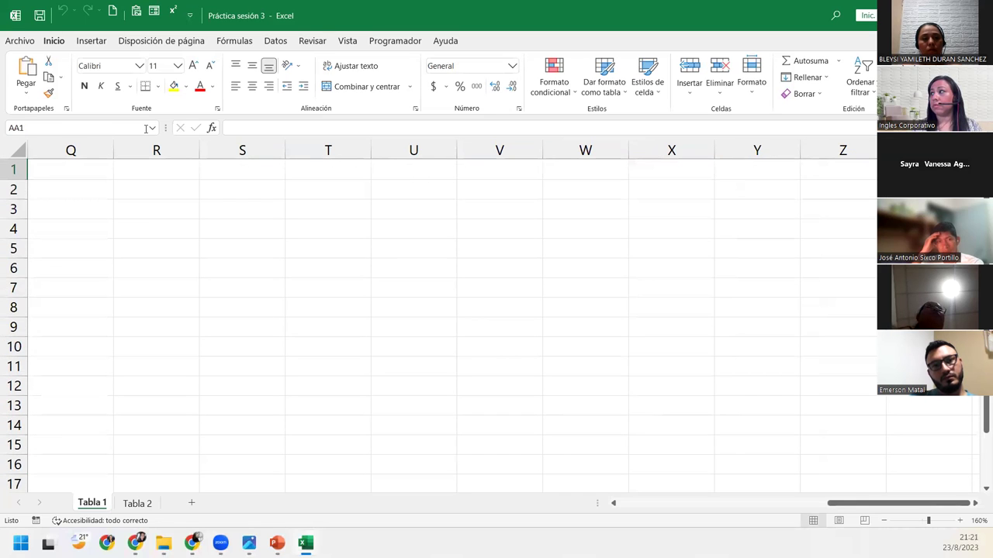
pyautogui.hotkey('ctrl', 'Left')
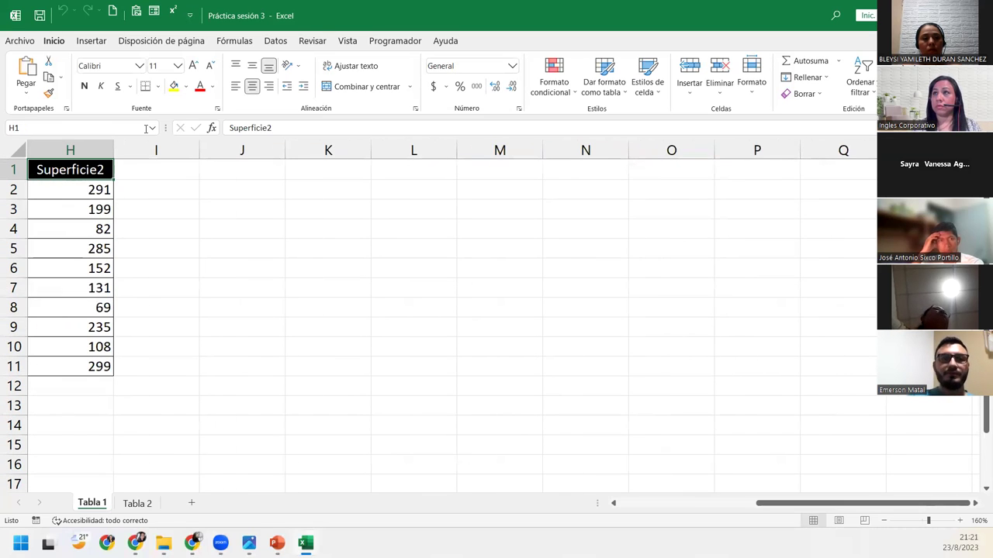
pyautogui.hotkey('ctrl', 'Left')
pyautogui.hotkey('ctrl', 'Down')
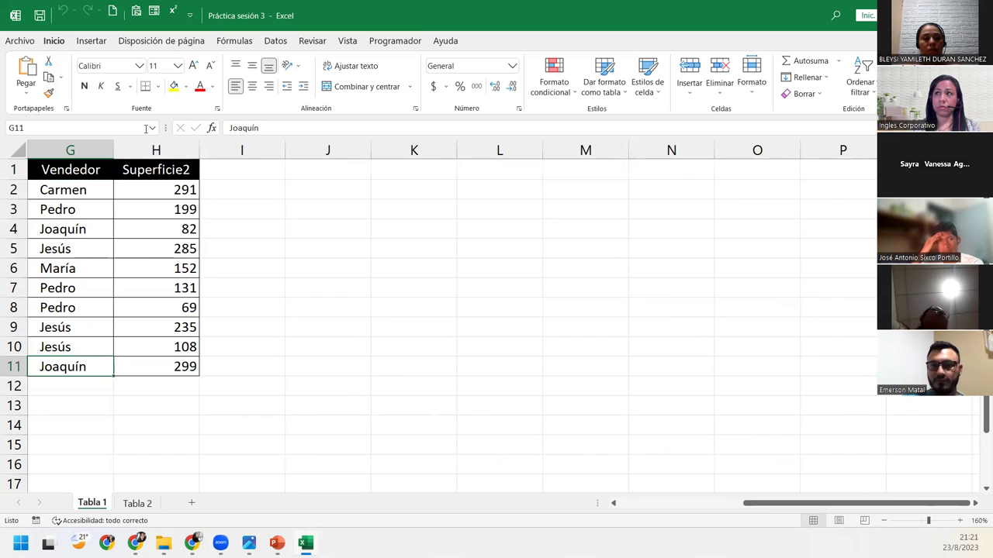
pyautogui.hotkey('ctrl', 'Down')
pyautogui.hotkey('ctrl', 'Up')
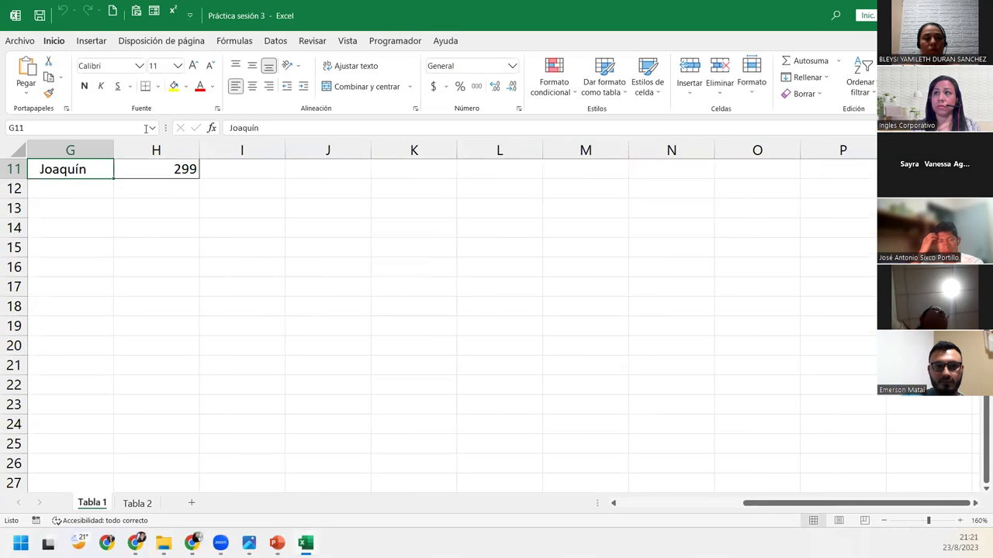
pyautogui.hotkey('ctrl', 'Up')
pyautogui.hotkey('ctrl', 'Left')
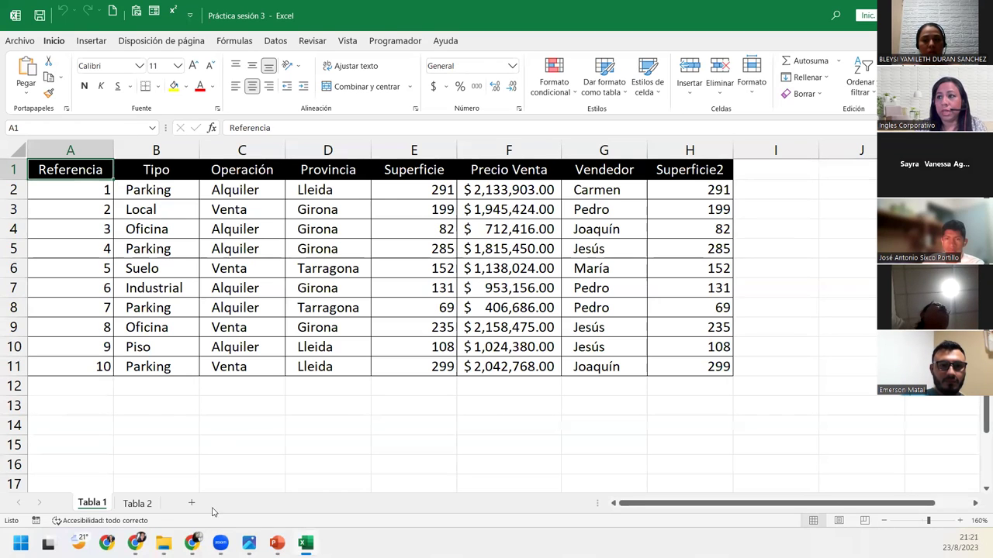
# Step: Browse the Tabla 2 table, scrolling down and back up to the Oficina cell B4
pyautogui.click(136, 503)
pyautogui.click(99, 297)
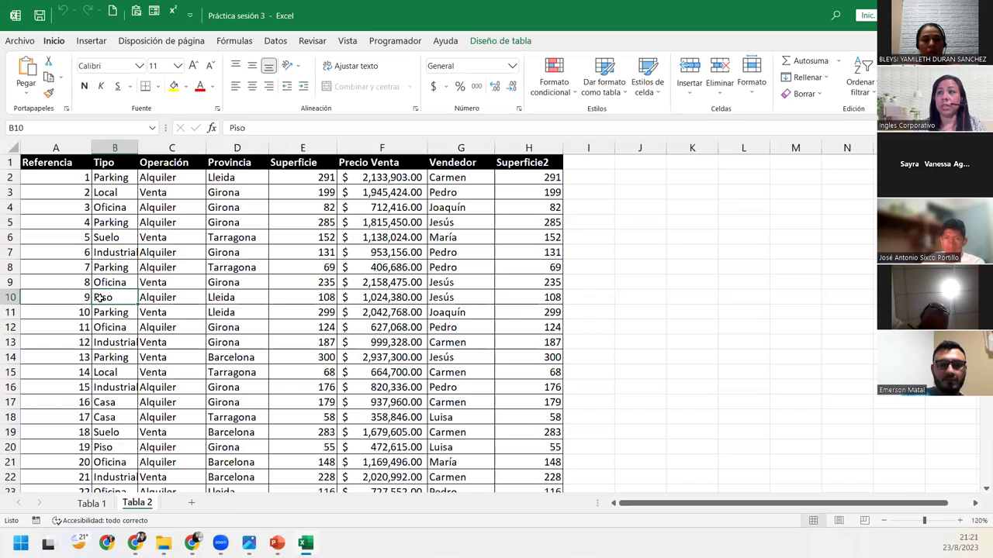
pyautogui.scroll(-17, 100, 297)
pyautogui.scroll(-7, 99, 297)
pyautogui.scroll(-18, 99, 298)
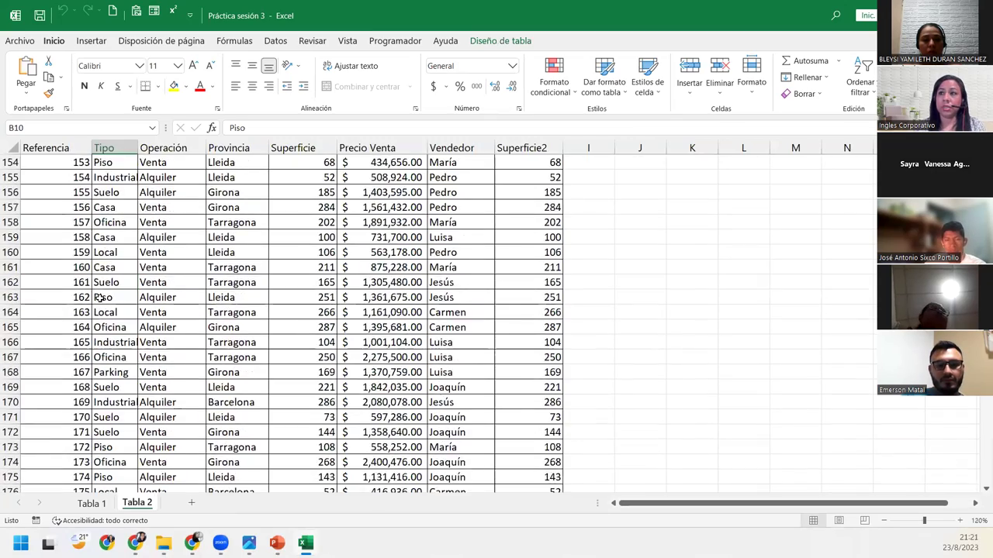
pyautogui.scroll(-18, 99, 298)
pyautogui.scroll(-9, 100, 298)
pyautogui.scroll(-17, 99, 297)
pyautogui.scroll(-8, 99, 298)
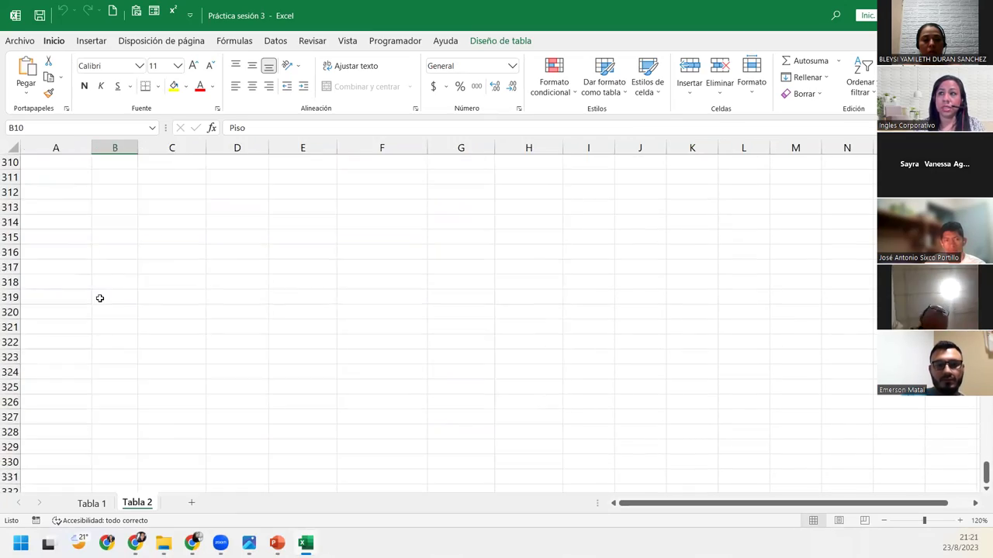
pyautogui.scroll(8, 100, 298)
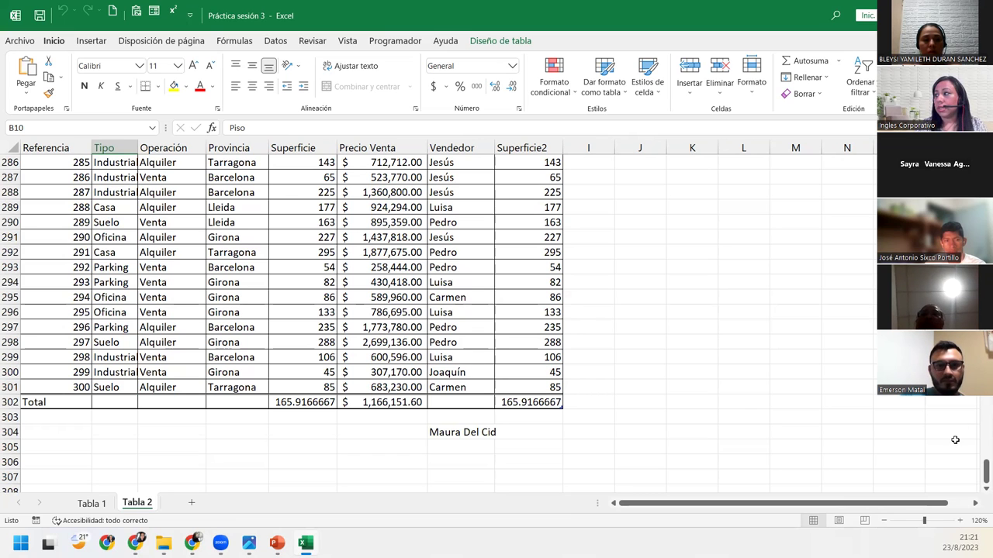
pyautogui.scroll(20, 979, 477)
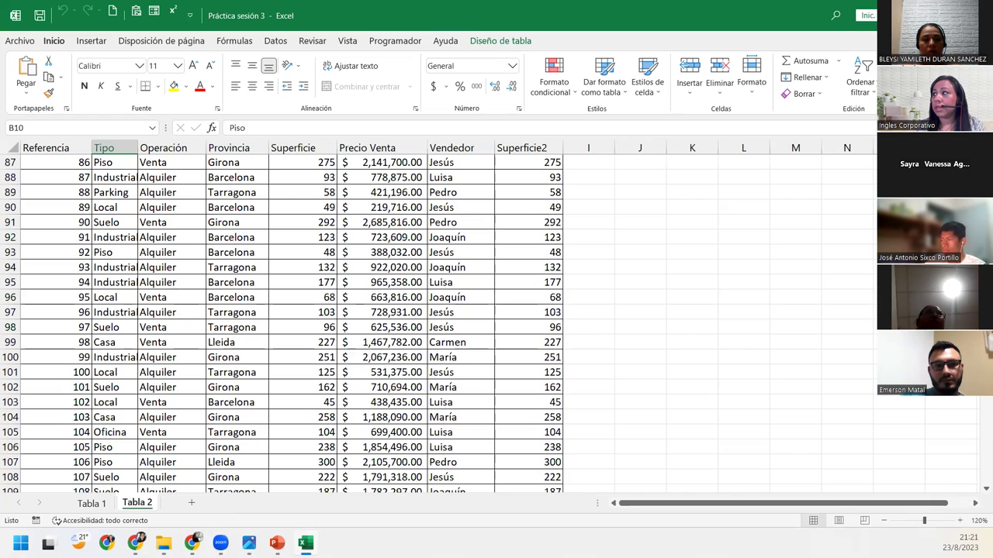
pyautogui.scroll(20, 384, 319)
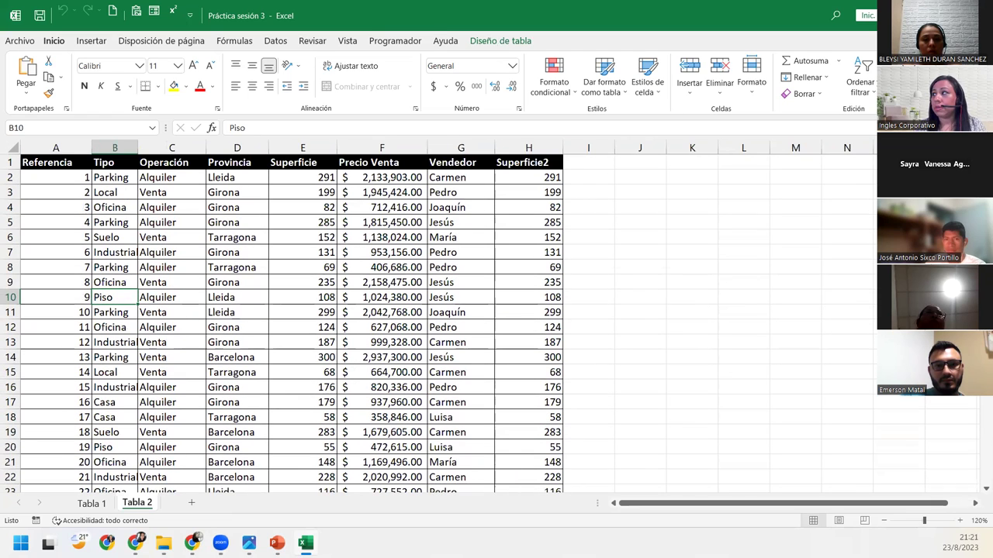
pyautogui.click(97, 206)
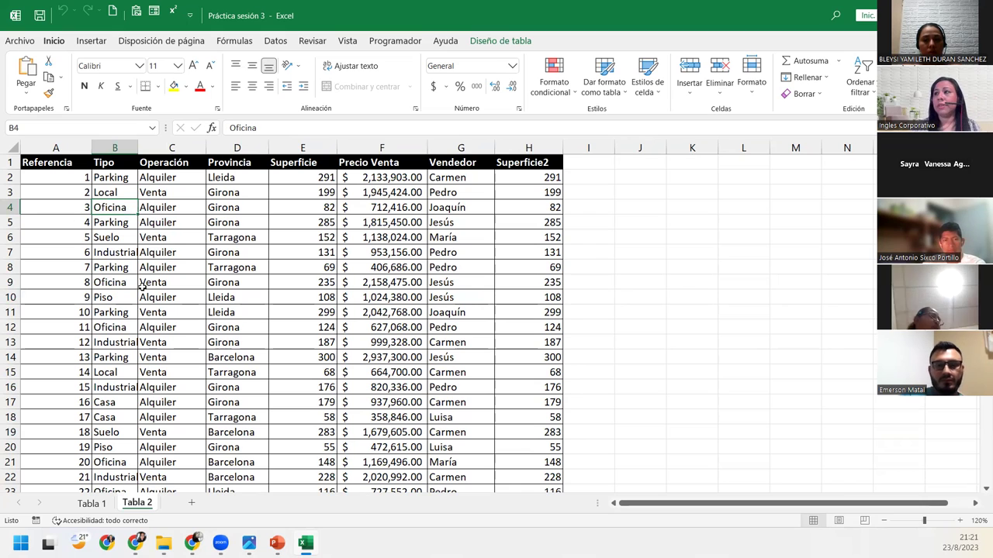
# Step: On Tabla 1, scroll through the table and select its header row A1:H1
pyautogui.click(89, 505)
pyautogui.click(117, 264)
pyautogui.click(85, 326)
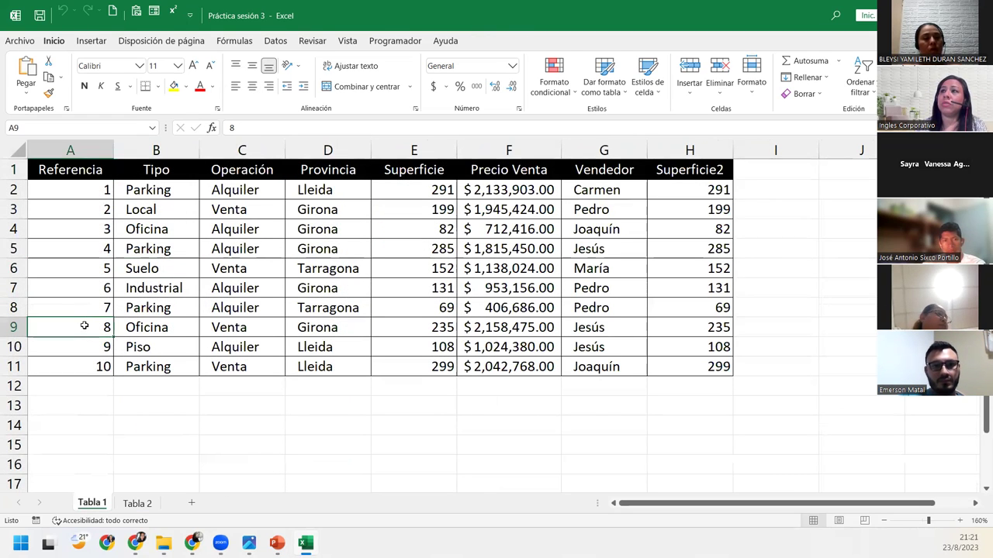
pyautogui.scroll(-1, 85, 326)
pyautogui.scroll(-5, 85, 326)
pyautogui.scroll(-3, 84, 326)
pyautogui.scroll(8, 84, 326)
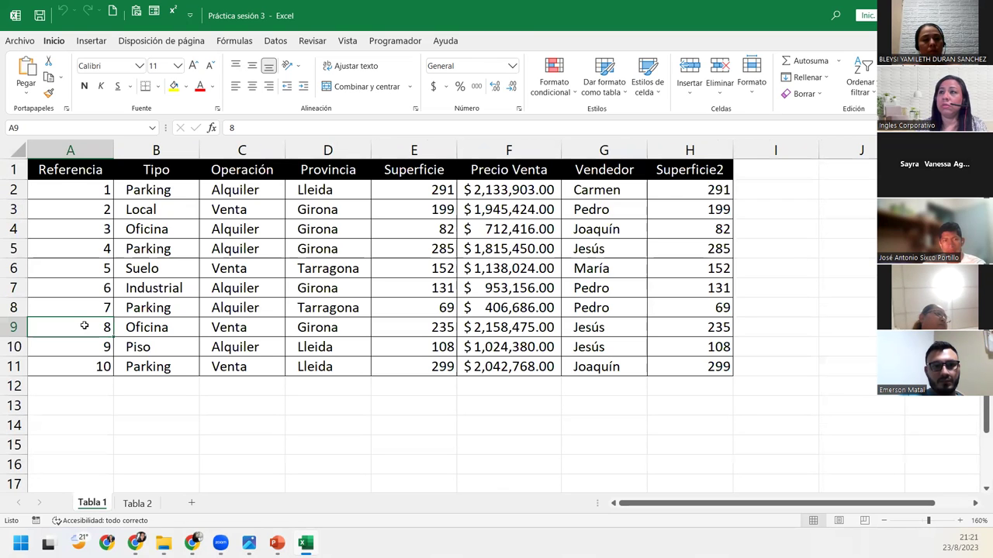
pyautogui.moveTo(69, 169); pyautogui.dragTo(721, 149)
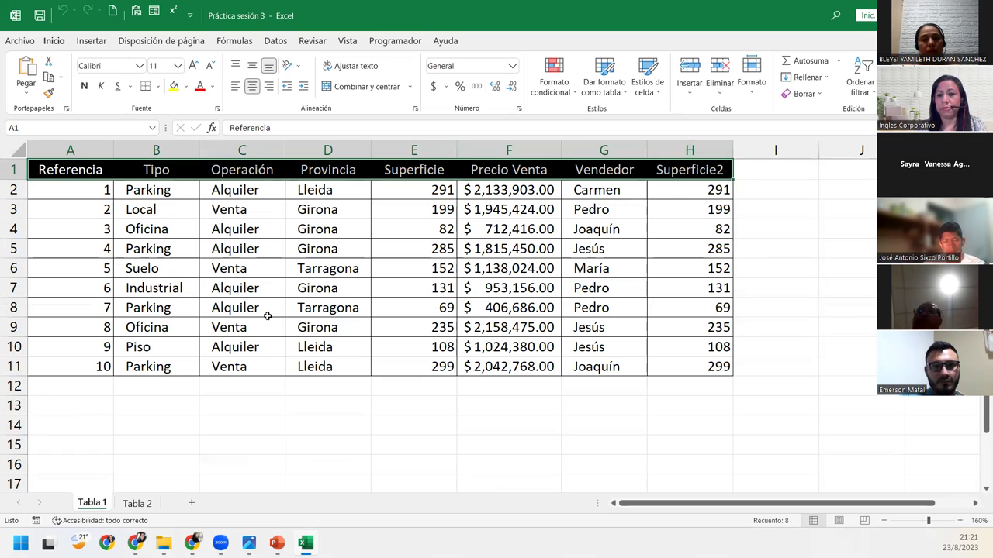
# Step: Back on Tabla 2, select cell B3 and show the Diseño de tabla settings for Tabla3
pyautogui.click(138, 504)
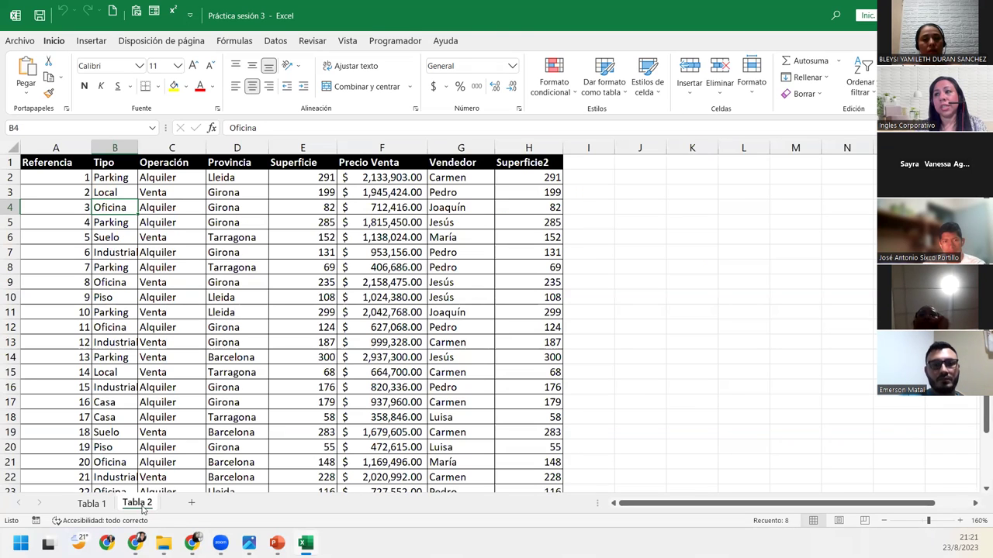
pyautogui.click(101, 194)
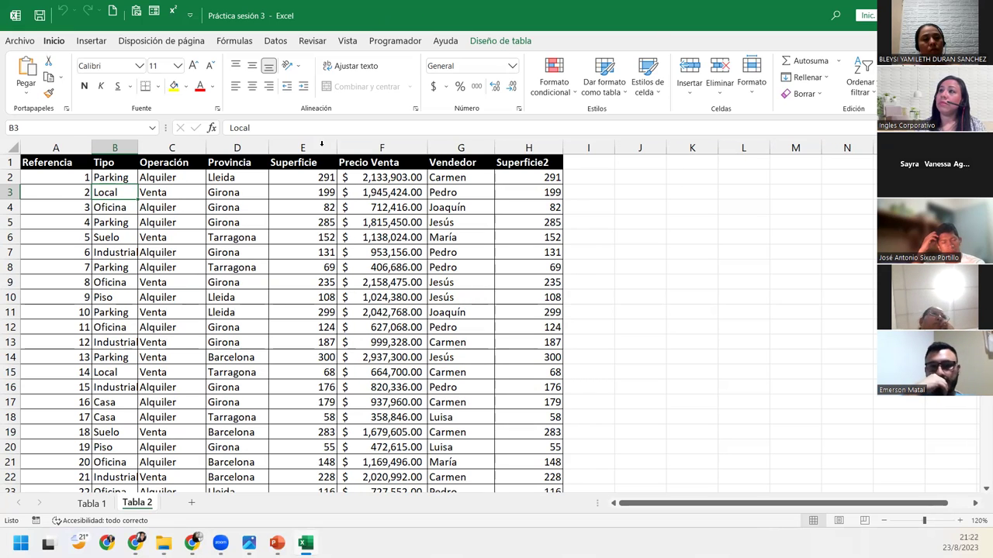
pyautogui.click(500, 41)
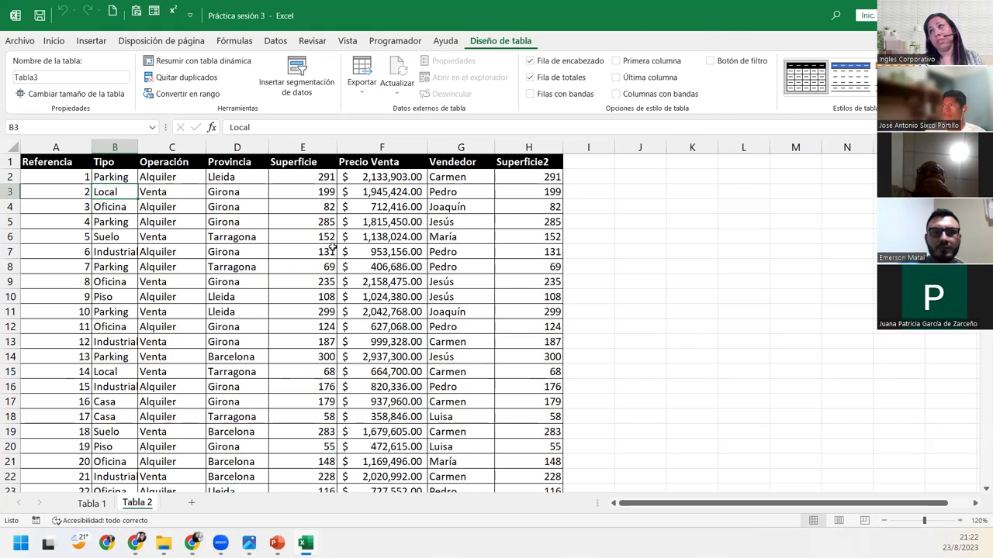
pyautogui.scroll(-1, 331, 247)
pyautogui.scroll(-2, 331, 246)
pyautogui.scroll(-1, 331, 246)
pyautogui.scroll(-1, 331, 247)
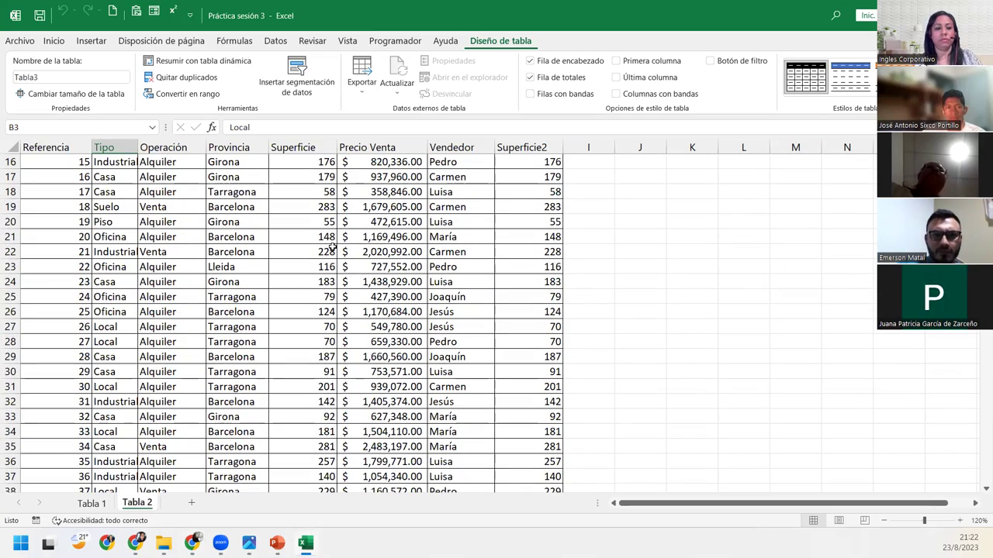
pyautogui.scroll(-2, 331, 246)
pyautogui.scroll(-1, 331, 246)
pyautogui.scroll(-1, 331, 246)
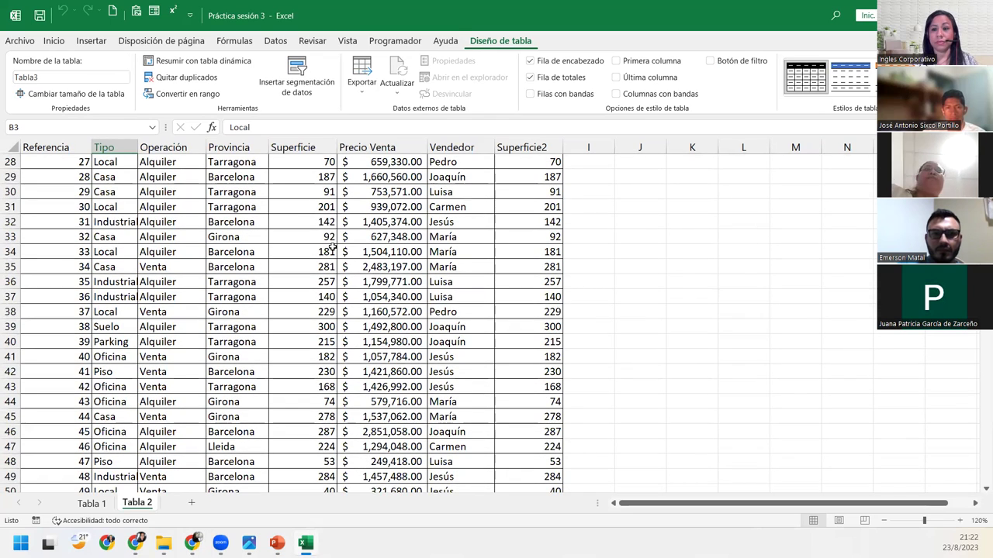
pyautogui.scroll(-1, 331, 247)
pyautogui.scroll(-2, 332, 246)
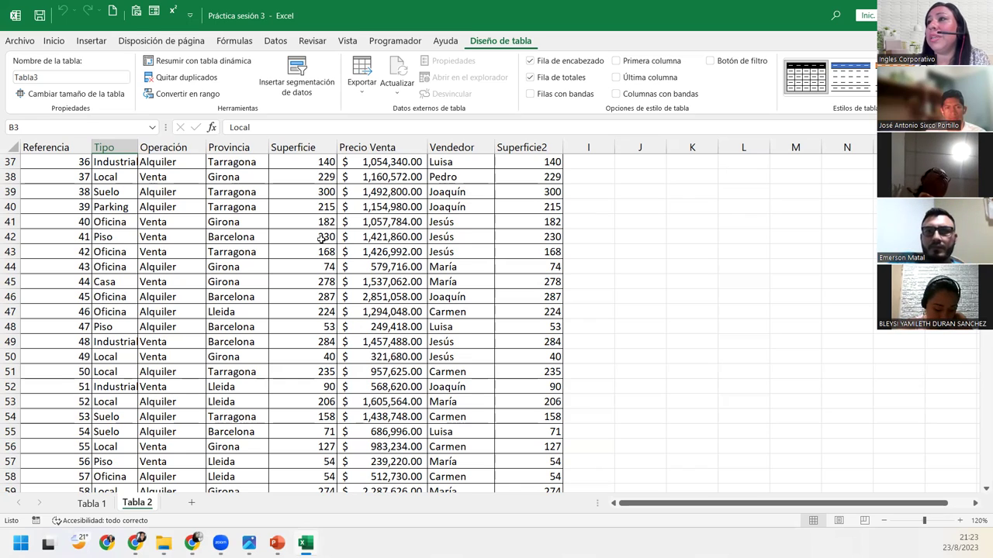
pyautogui.scroll(-1, 341, 194)
pyautogui.scroll(-5, 342, 233)
pyautogui.scroll(-14, 340, 264)
pyautogui.scroll(-6, 339, 278)
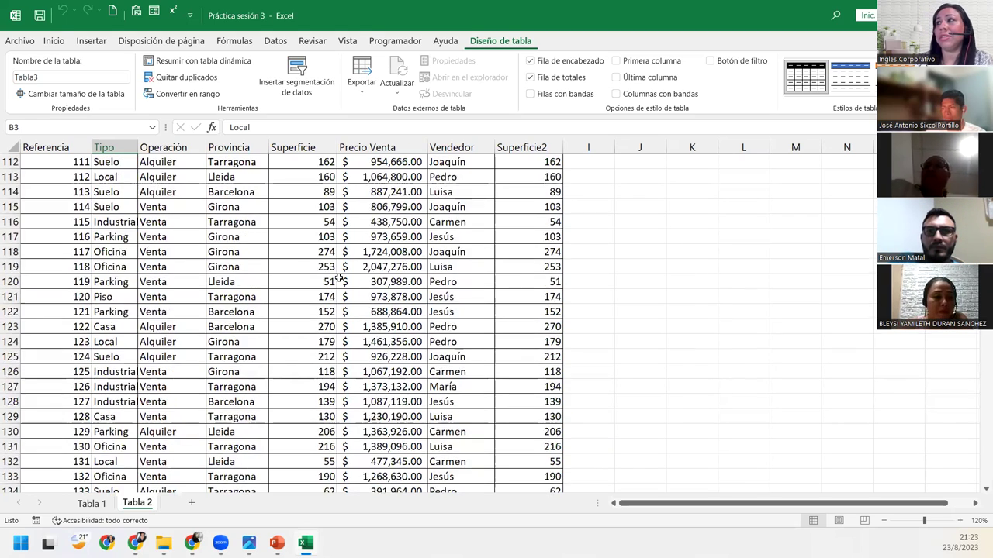
pyautogui.scroll(-1, 339, 278)
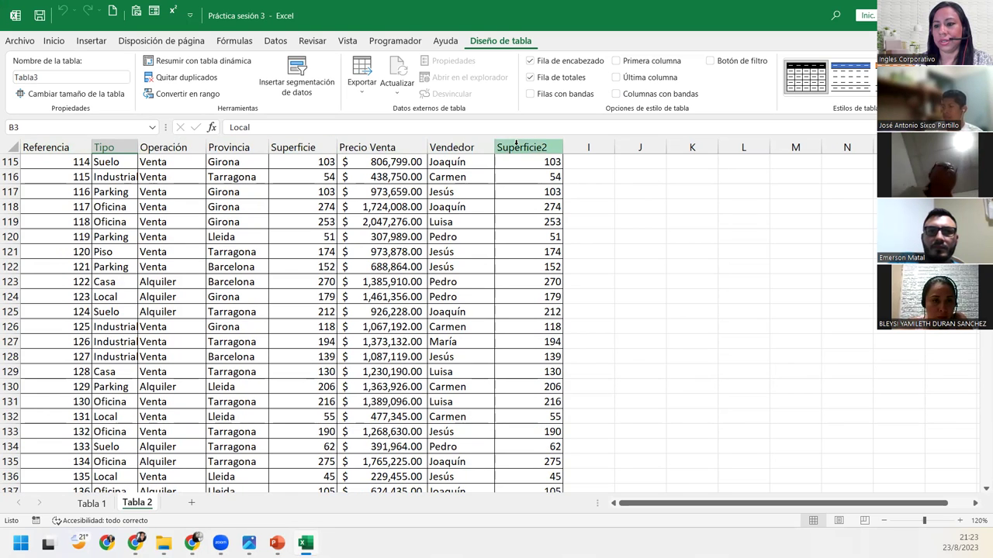
pyautogui.scroll(8, 231, 353)
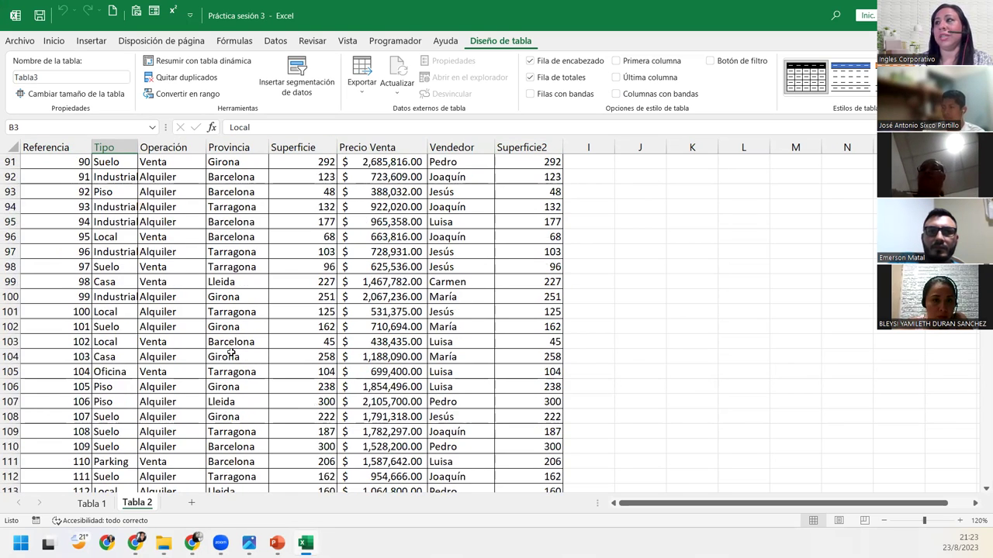
pyautogui.scroll(17, 231, 353)
pyautogui.scroll(13, 231, 353)
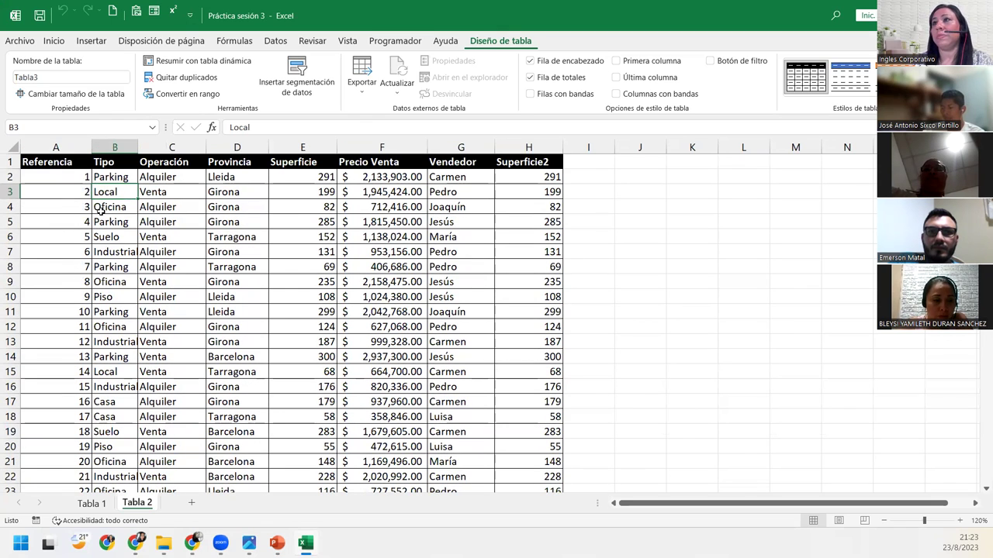
# Step: Glance at Tabla 1, return to Tabla 2 and show the Inicio ribbon
pyautogui.click(69, 180)
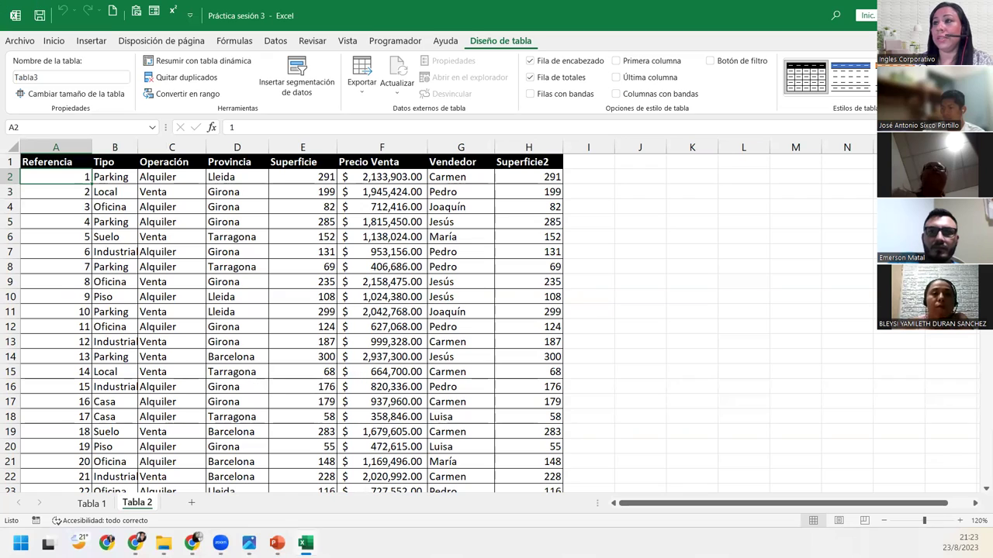
pyautogui.click(91, 502)
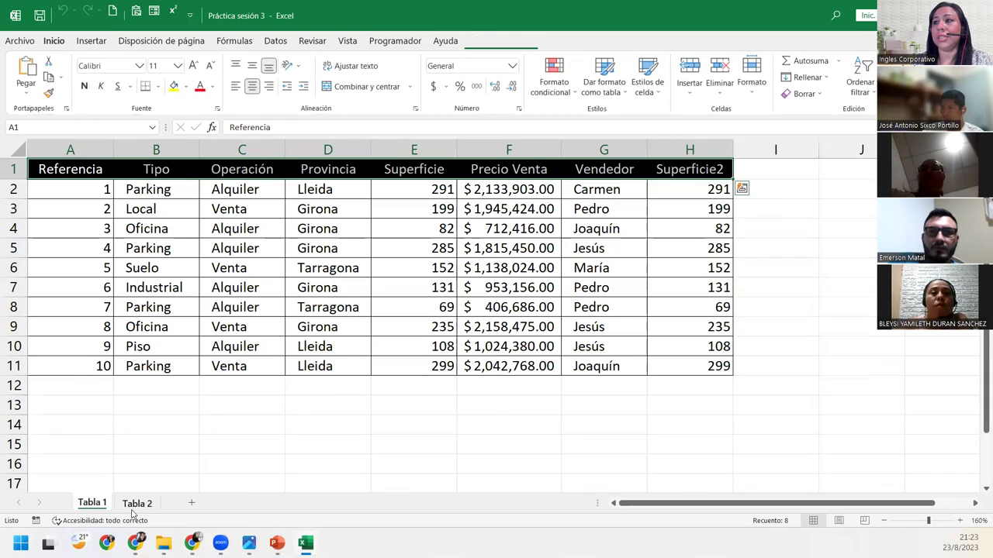
pyautogui.click(135, 505)
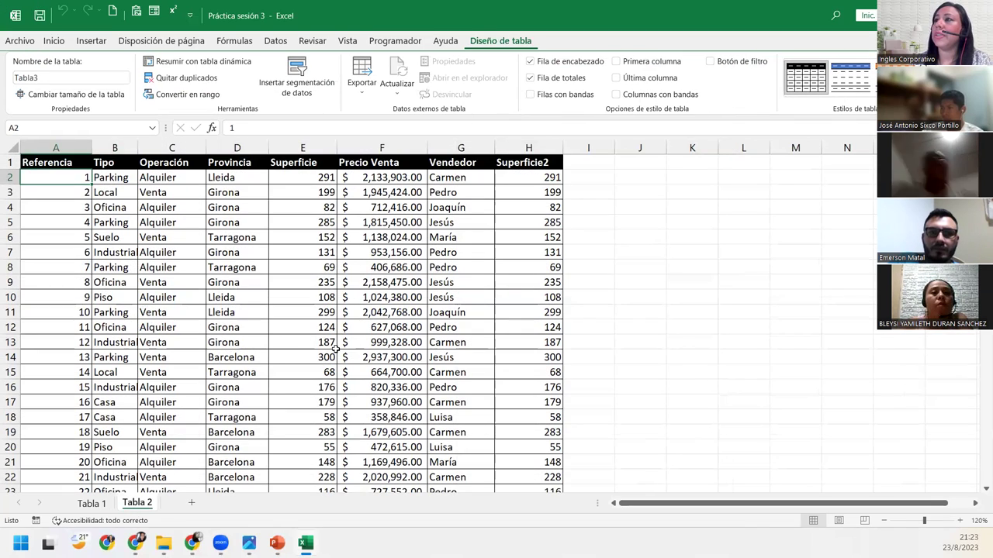
pyautogui.click(53, 42)
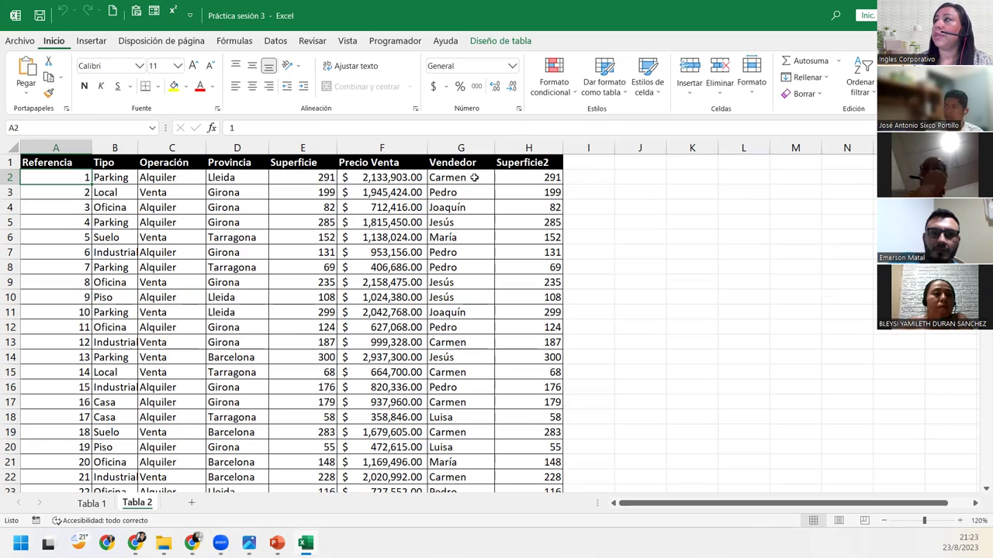
# Step: Open and dismiss the Dar formato como tabla gallery, then select the Alquiler cell C51
pyautogui.click(621, 94)
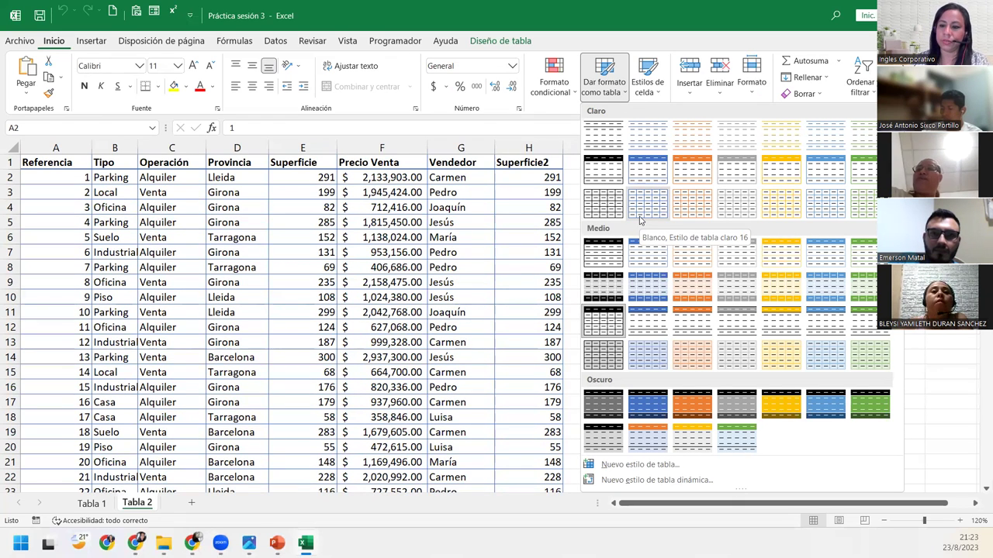
pyautogui.click(184, 203)
pyautogui.scroll(-5, 135, 252)
pyautogui.scroll(5, 388, 236)
pyautogui.scroll(-7, 277, 348)
pyautogui.scroll(-12, 277, 348)
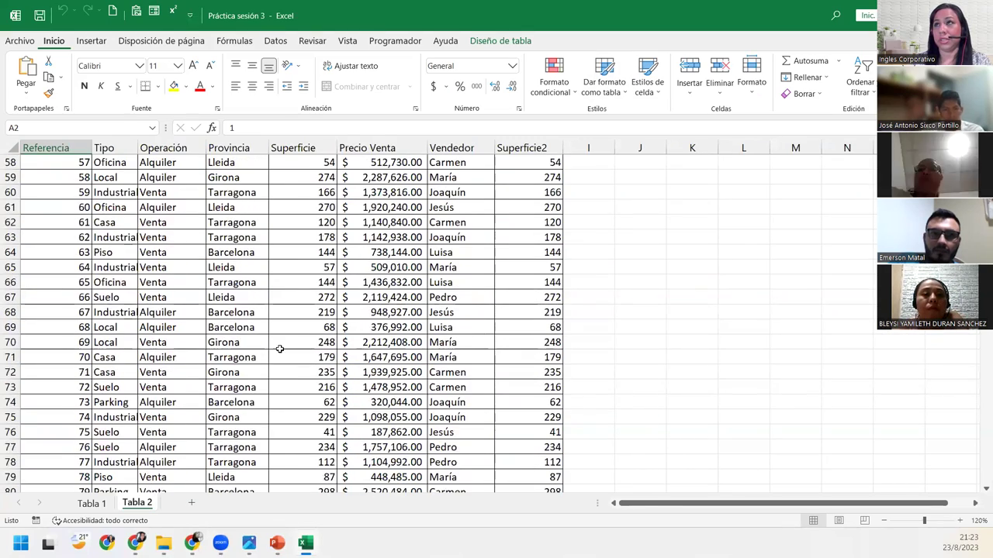
pyautogui.scroll(5, 303, 333)
pyautogui.click(160, 282)
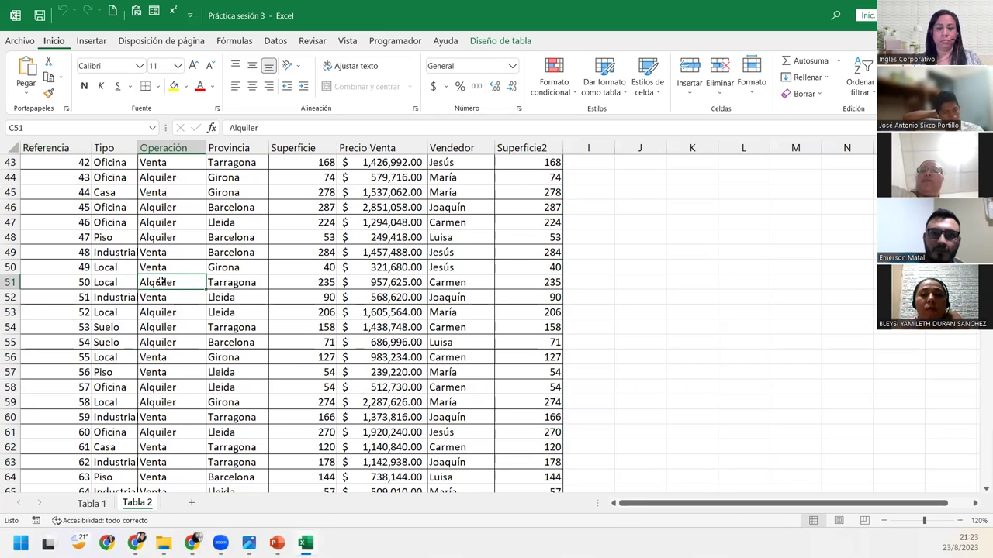
# Step: Select table row 51 with Shift+Space, then the whole Operación column with Ctrl+Space
pyautogui.hotkey('shift', 'space')
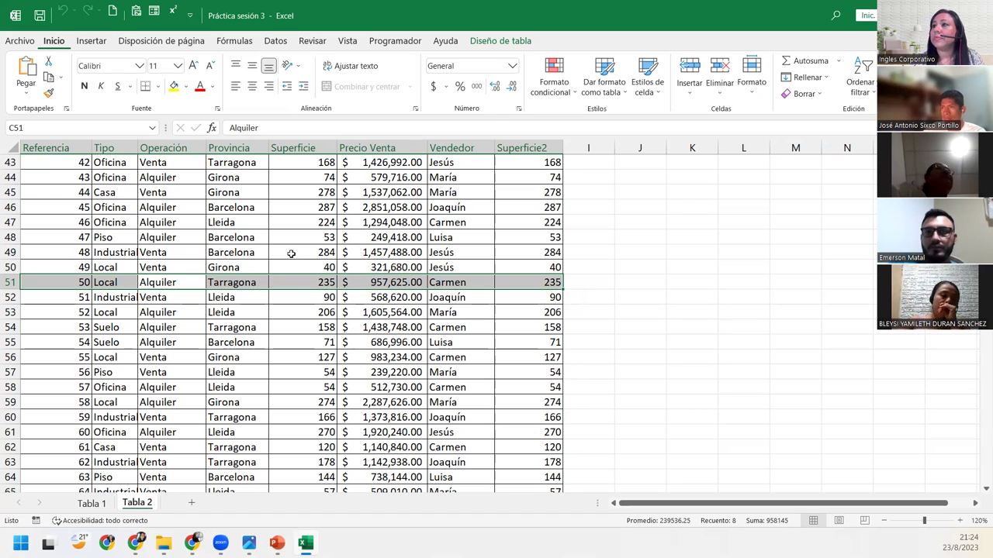
pyautogui.click(176, 355)
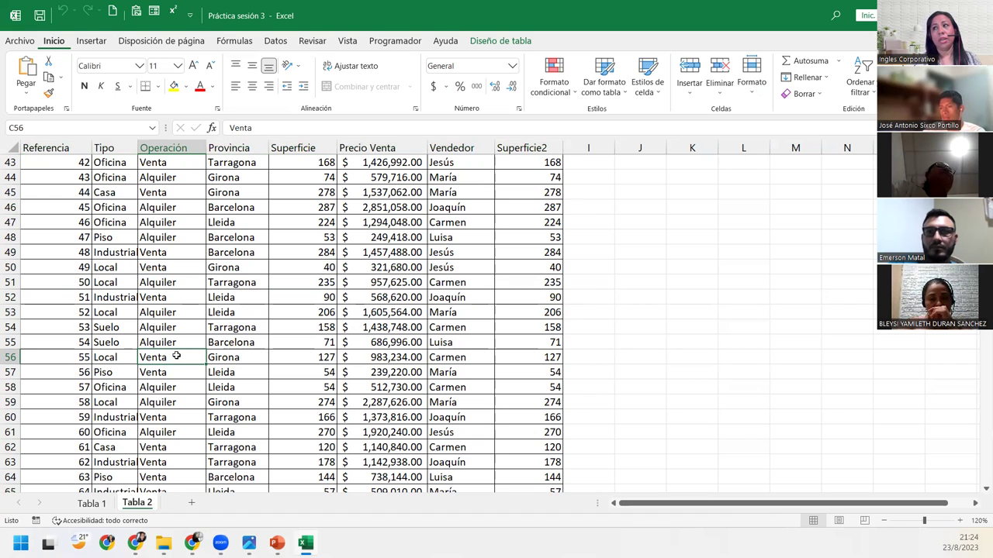
pyautogui.hotkey('ctrl', 'space')
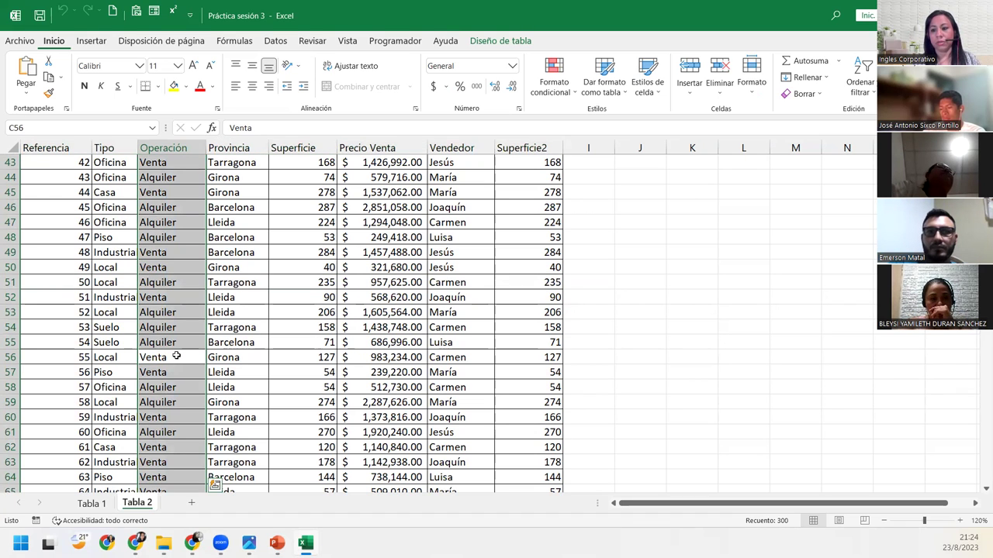
# Step: Scroll down the 300-record table, then return to the Referencia header in row 1
pyautogui.scroll(-1, 199, 342)
pyautogui.scroll(-15, 201, 340)
pyautogui.scroll(-9, 205, 338)
pyautogui.scroll(-18, 210, 335)
pyautogui.scroll(-9, 208, 338)
pyautogui.scroll(-18, 206, 340)
pyautogui.scroll(-10, 204, 341)
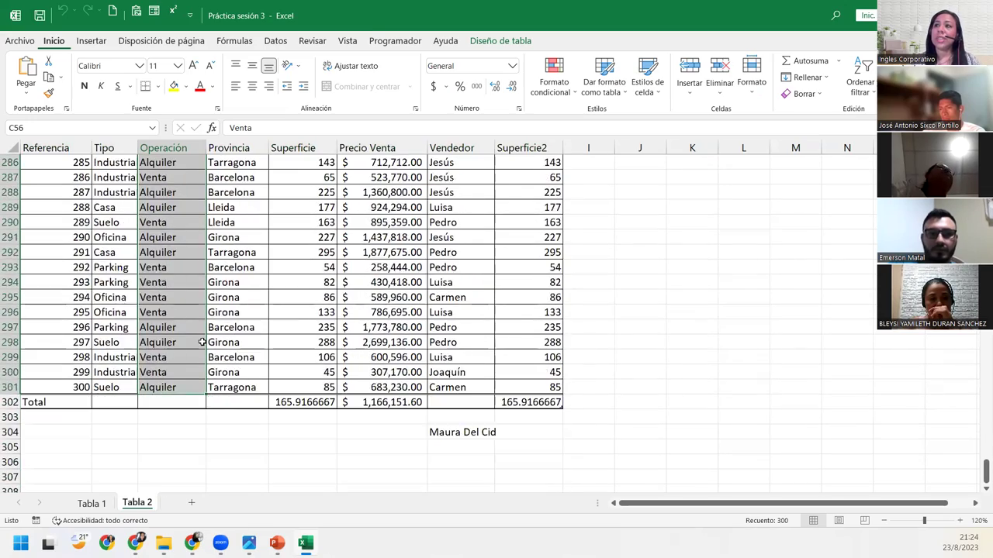
pyautogui.scroll(-9, 201, 342)
pyautogui.scroll(8, 201, 342)
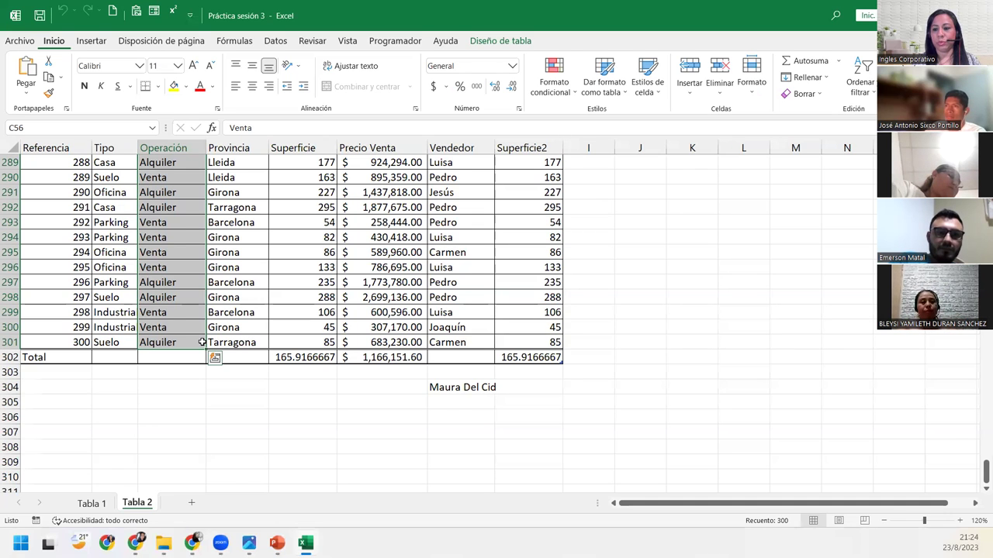
pyautogui.scroll(9, 202, 342)
pyautogui.scroll(9, 201, 342)
pyautogui.scroll(8, 202, 342)
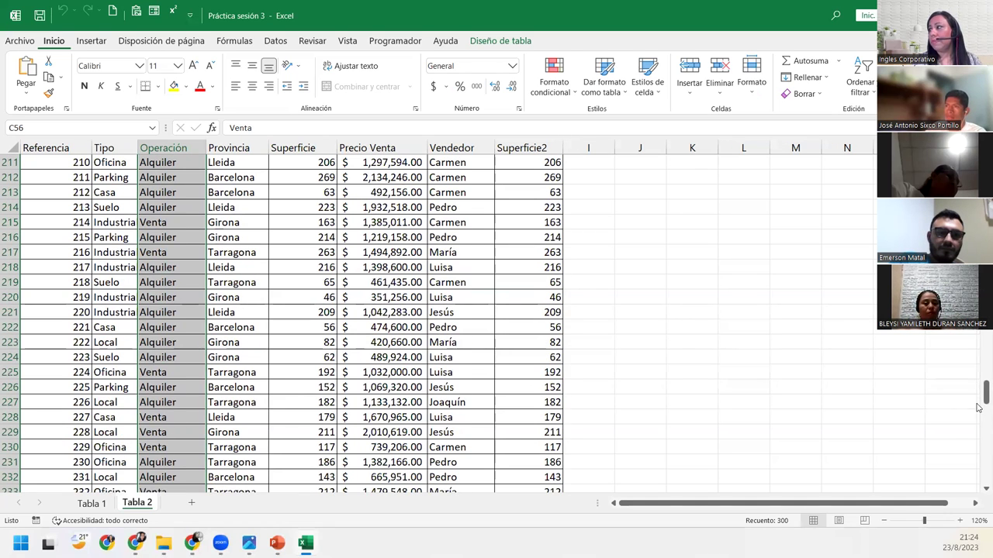
pyautogui.moveTo(978, 394); pyautogui.dragTo(979, 391)
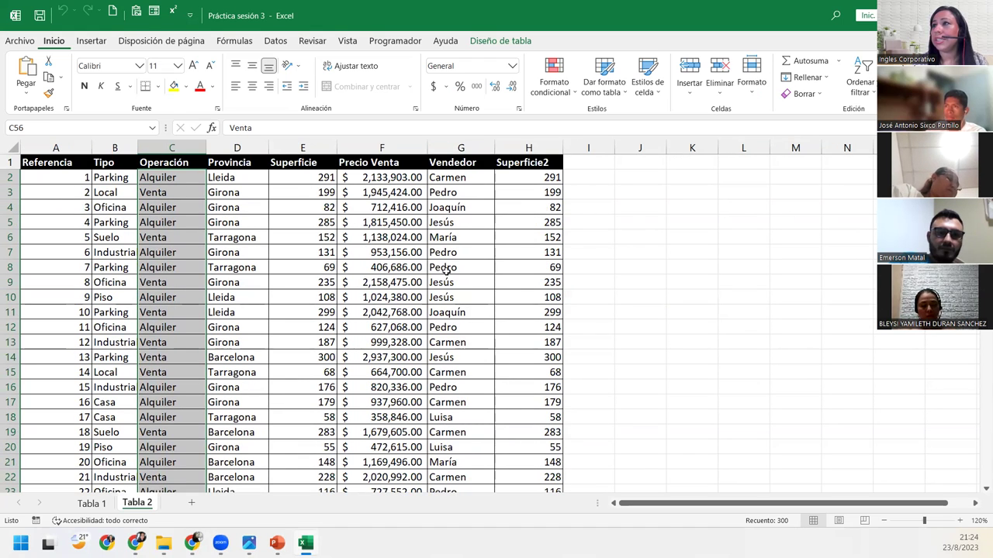
pyautogui.click(55, 179)
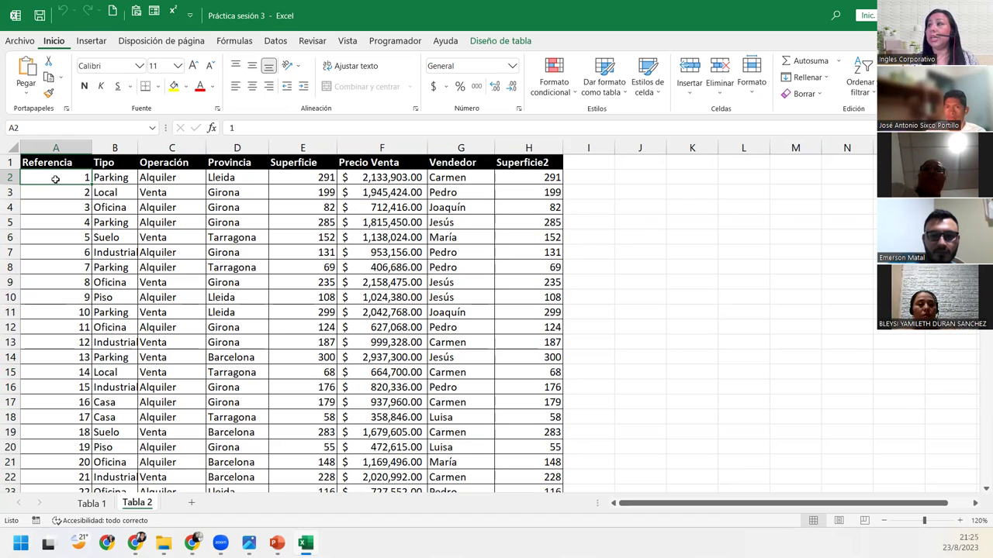
pyautogui.press('pagedown')
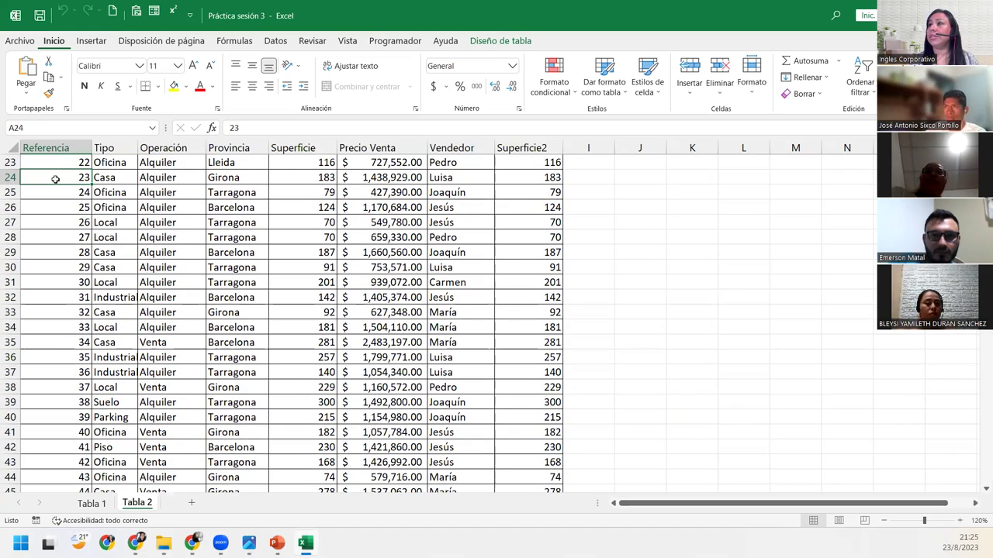
pyautogui.press('pagedown')
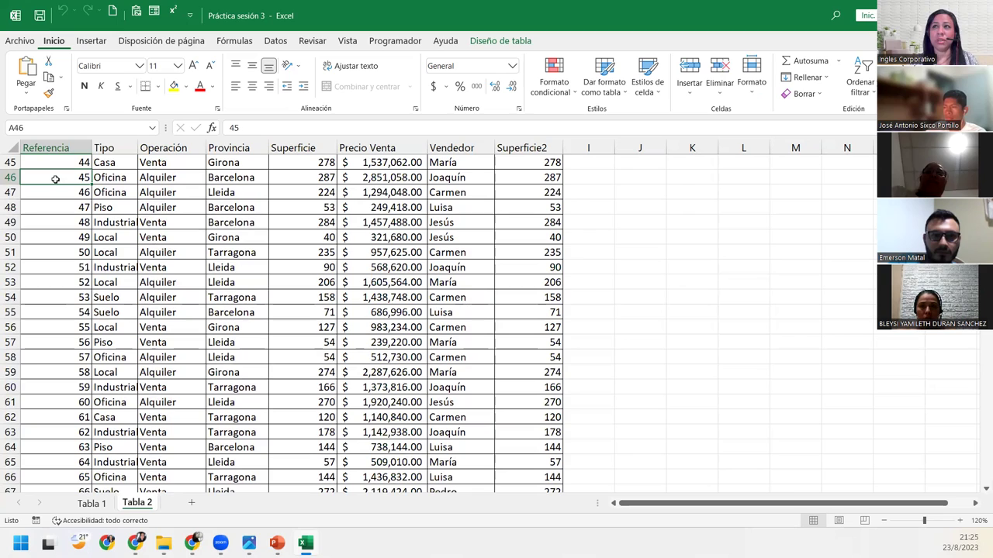
pyautogui.press('pagedown')
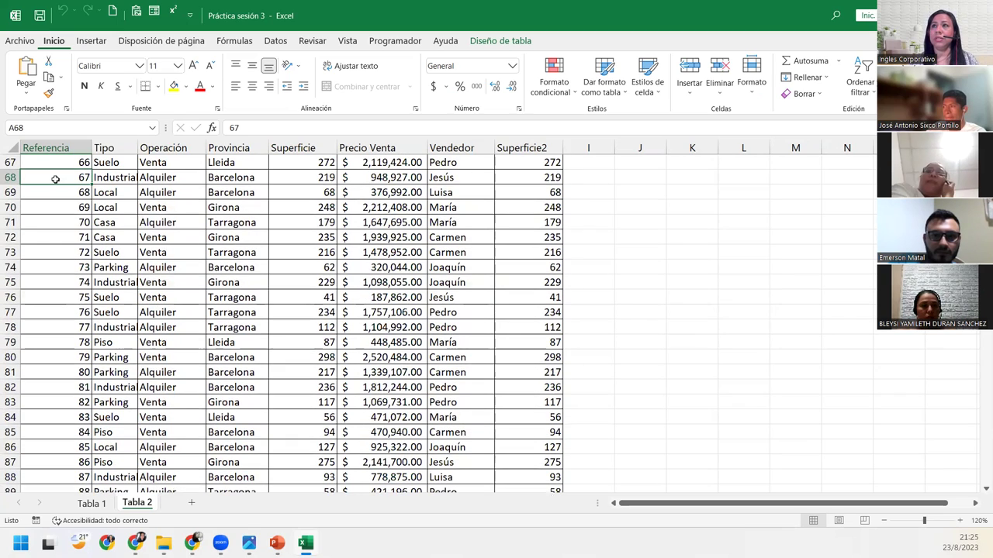
pyautogui.press('pagedown')
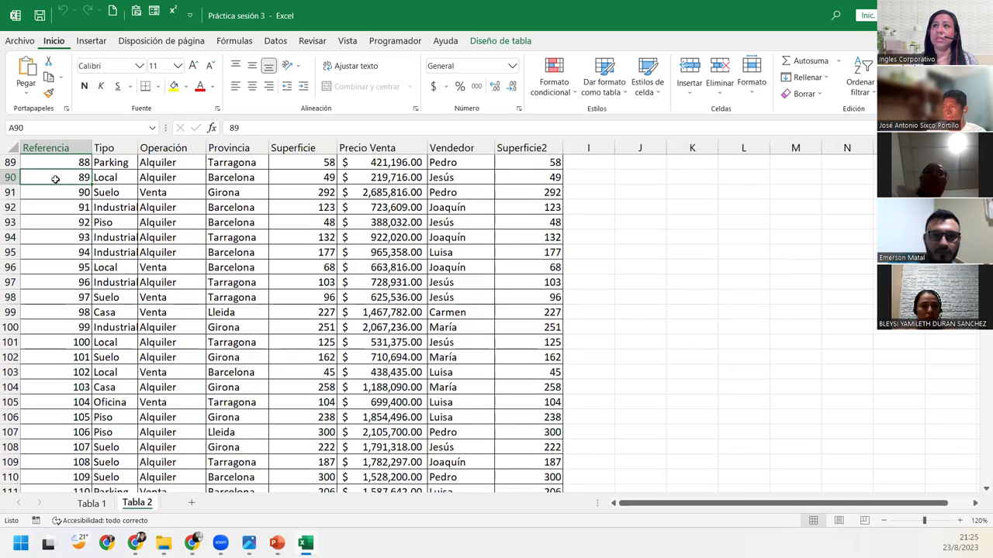
pyautogui.press('pagedown')
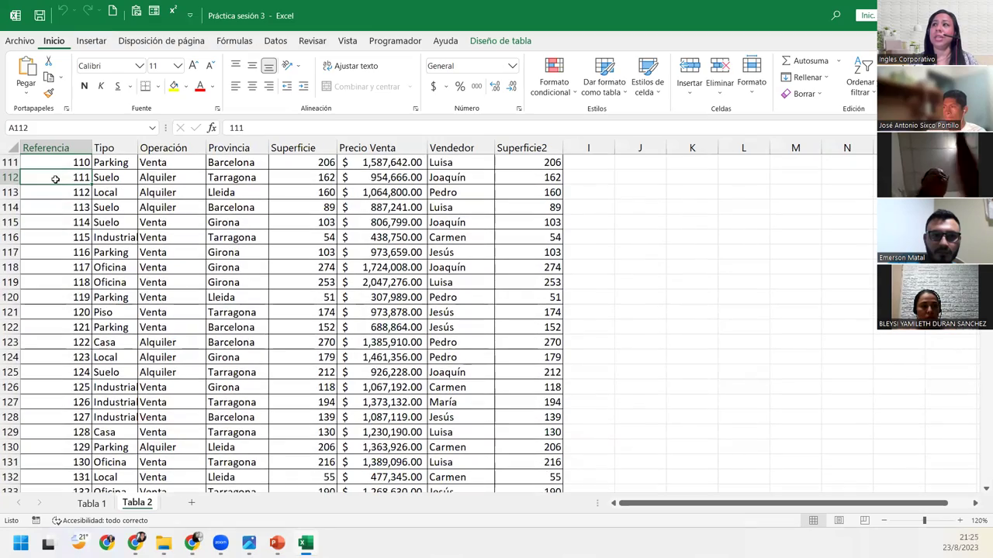
pyautogui.press('pagedown')
pyautogui.press('pagedown')
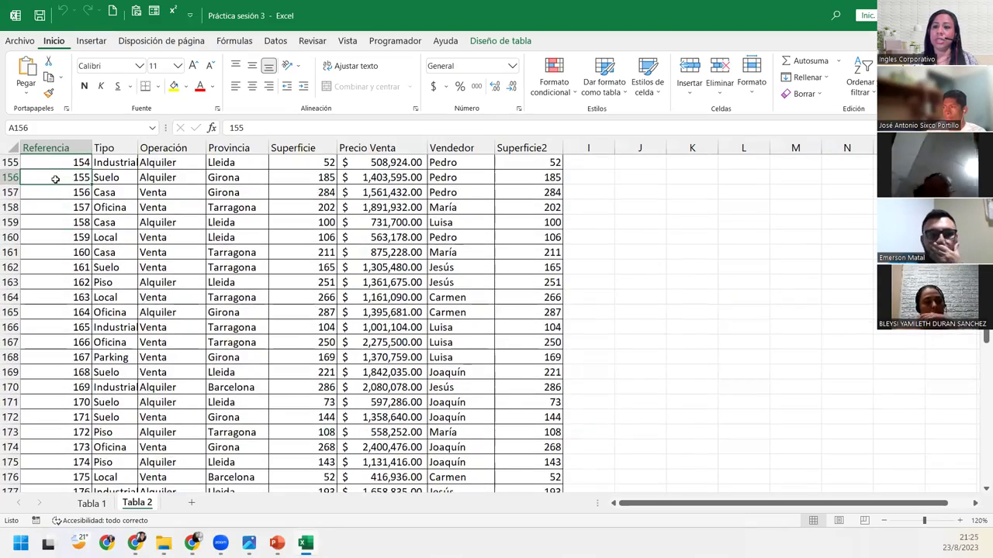
pyautogui.press('pagedown')
pyautogui.press('pagedown')
pyautogui.press('pagedown')
pyautogui.press('pagedown')
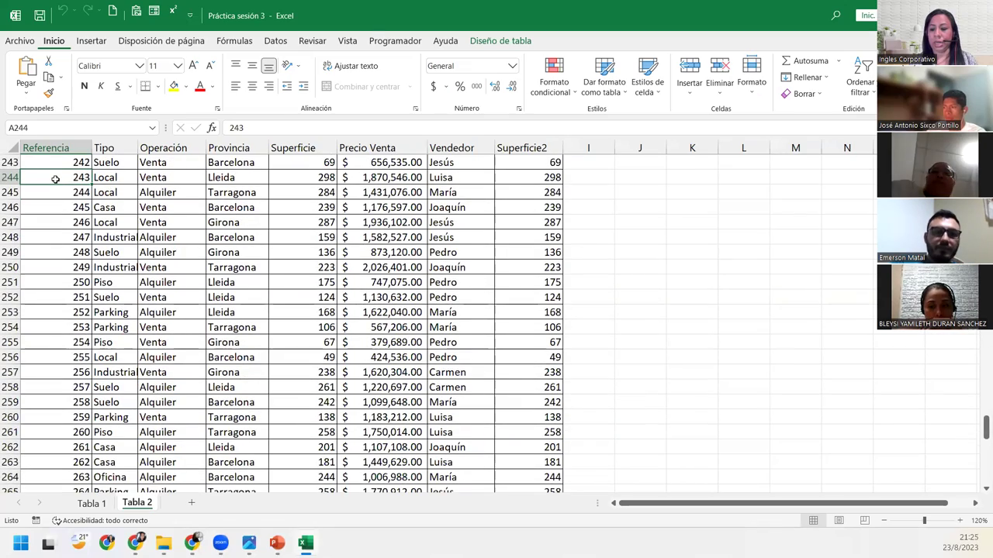
pyautogui.press('pagedown')
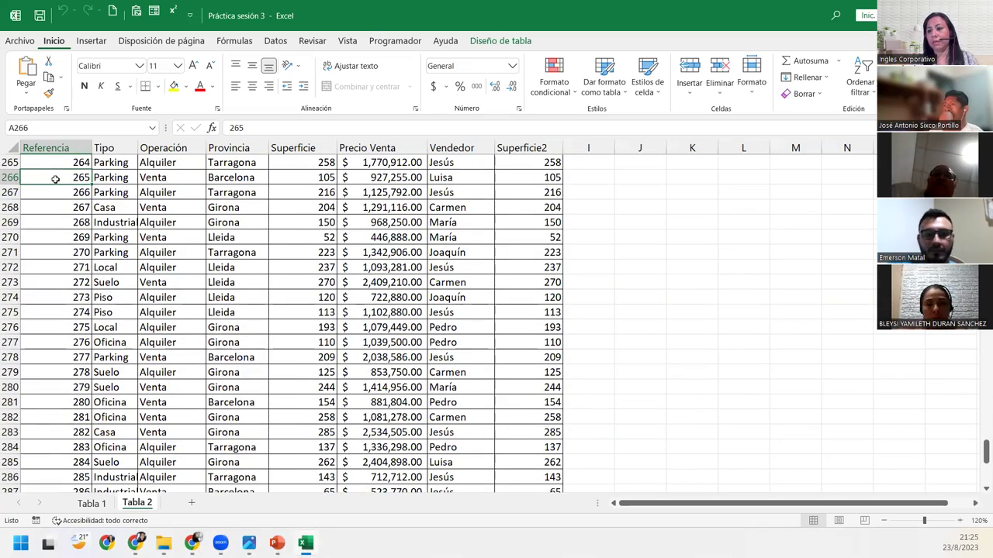
pyautogui.press('pageup')
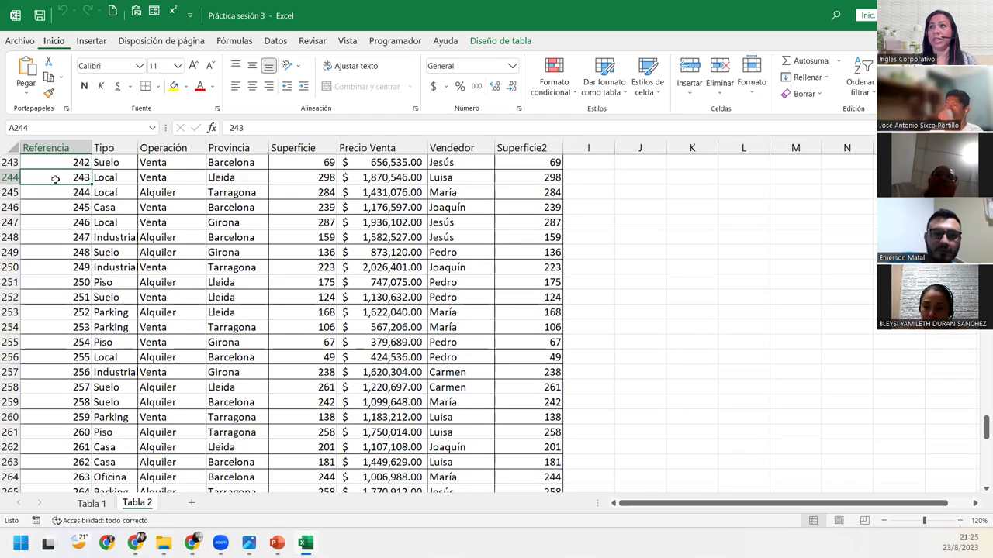
pyautogui.press('pageup')
pyautogui.press('pageup')
pyautogui.press('pageup')
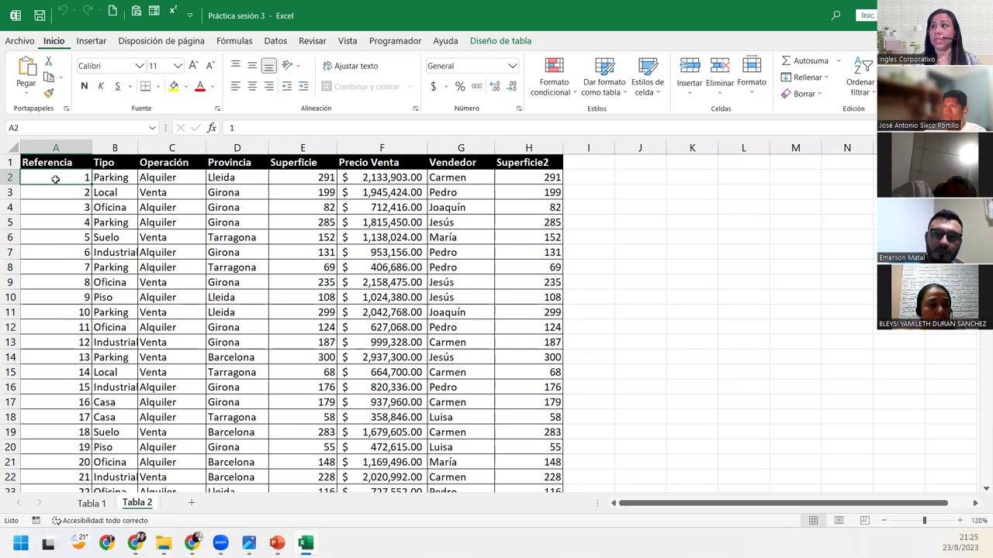
pyautogui.press('Up')
pyautogui.click(56, 179)
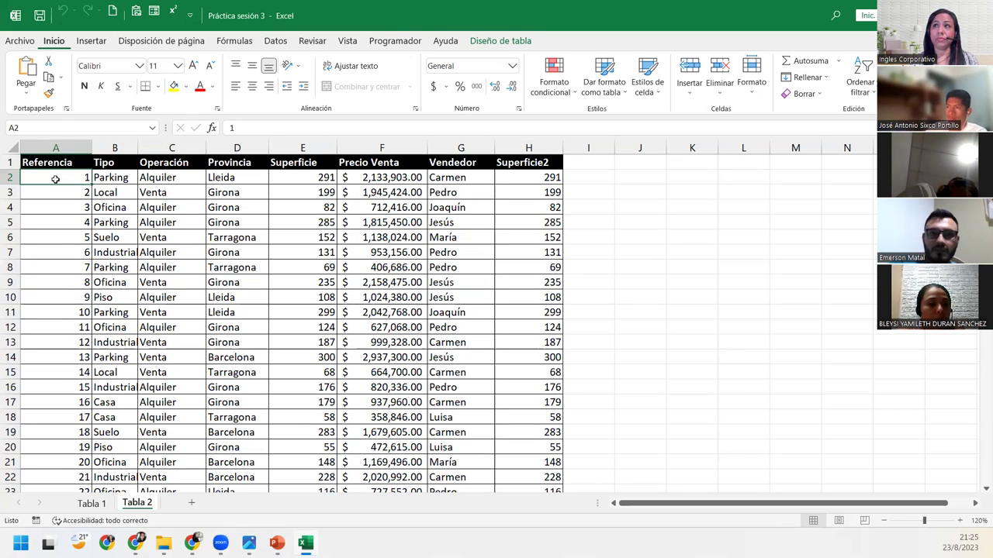
pyautogui.press('Right')
pyautogui.press('Right')
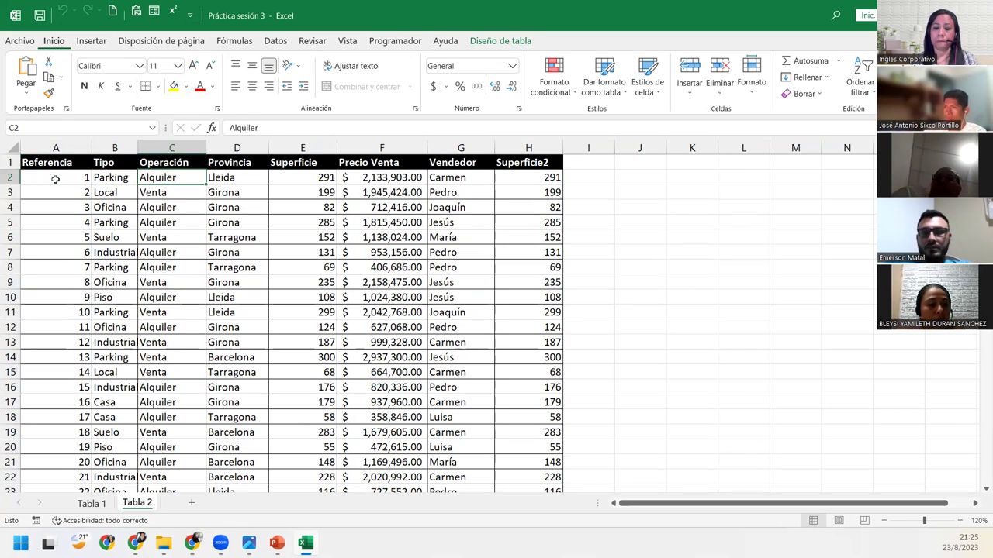
pyautogui.hotkey('ctrl', 'Down')
pyautogui.hotkey('ctrl', 'Up')
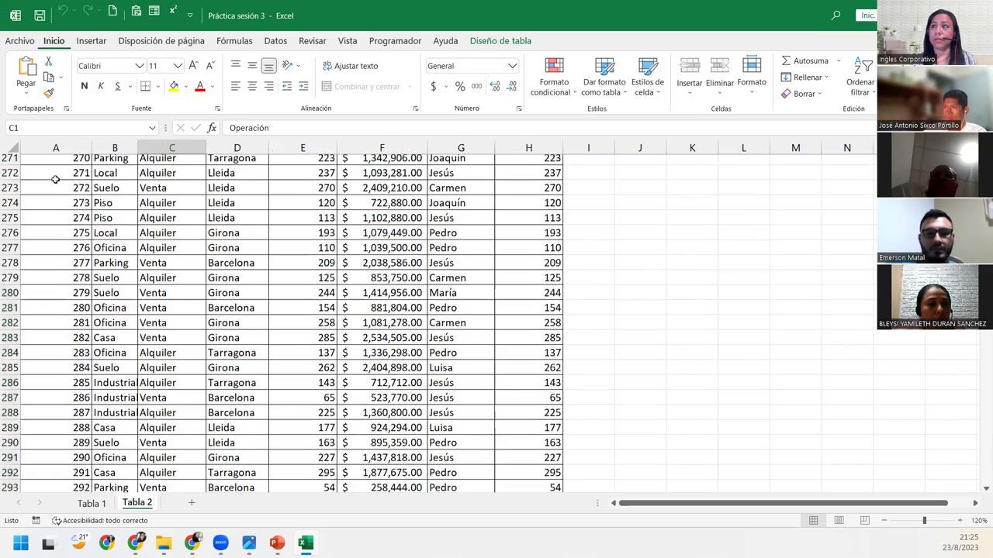
pyautogui.press('Down')
pyautogui.press('Left')
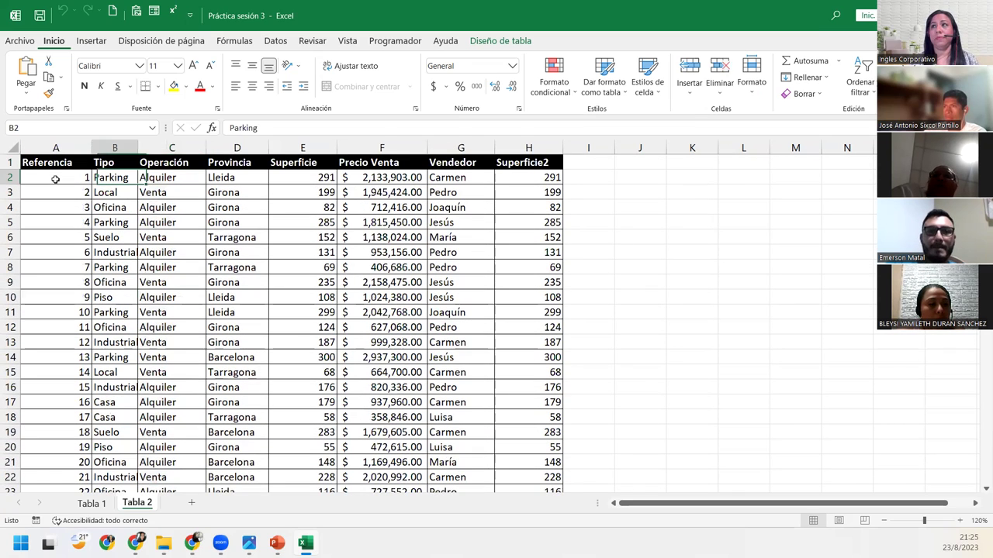
pyautogui.press('Left')
pyautogui.press('Down')
pyautogui.press('Down')
pyautogui.press('Down')
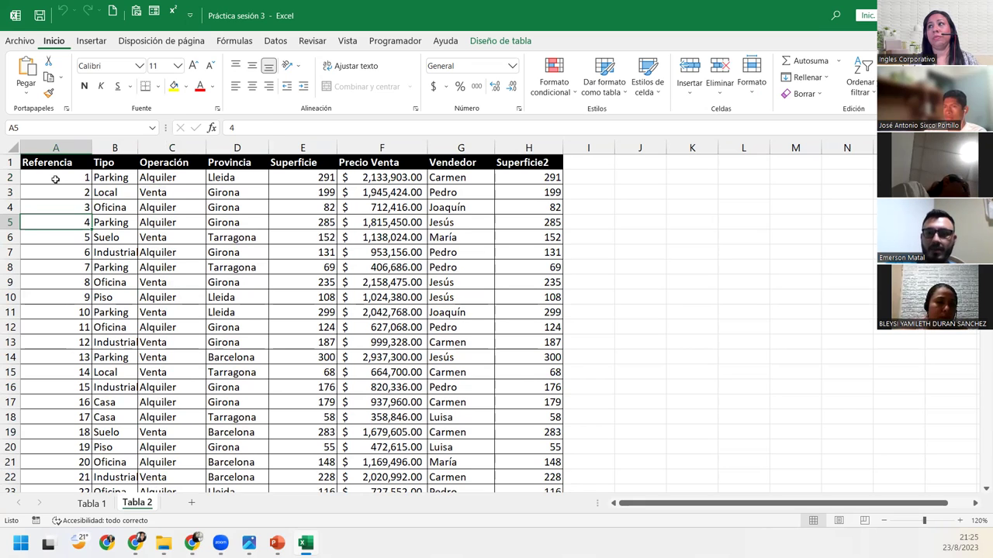
pyautogui.press('Right')
pyautogui.press('Right')
pyautogui.press('Right')
pyautogui.press('Right')
pyautogui.press('Right')
pyautogui.press('Right')
pyautogui.press('Right')
pyautogui.press('Right')
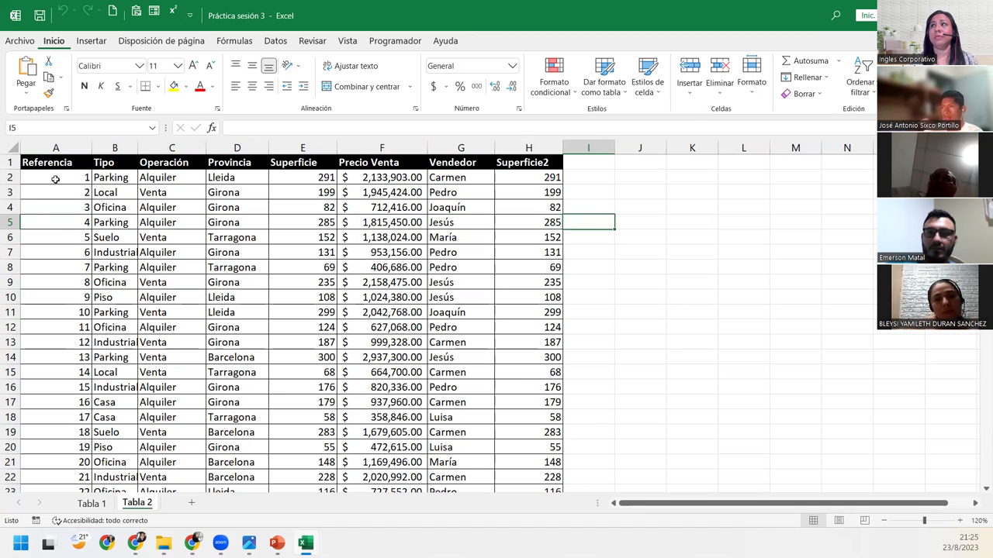
pyautogui.press('Right')
pyautogui.hotkey('ctrl', 'Down')
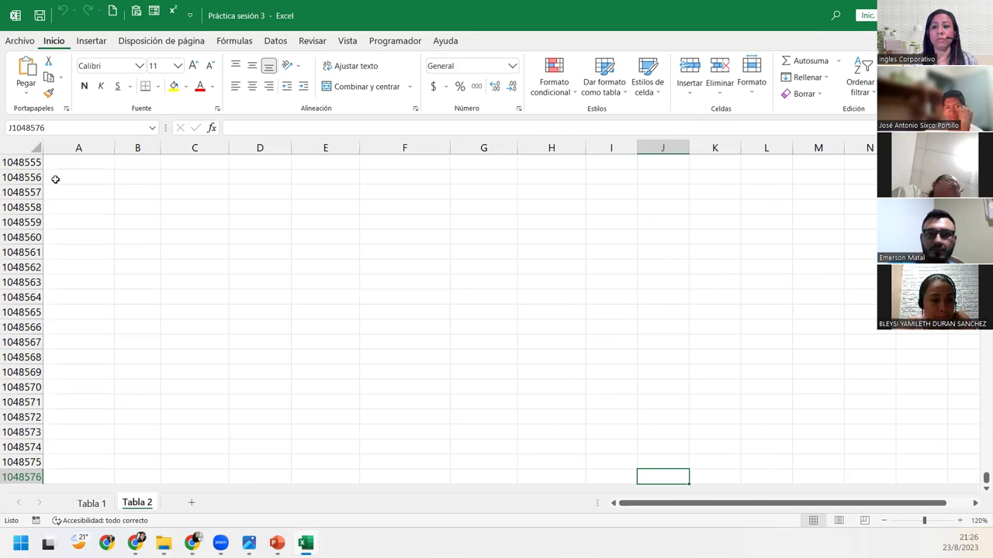
pyautogui.hotkey('ctrl', 'Up')
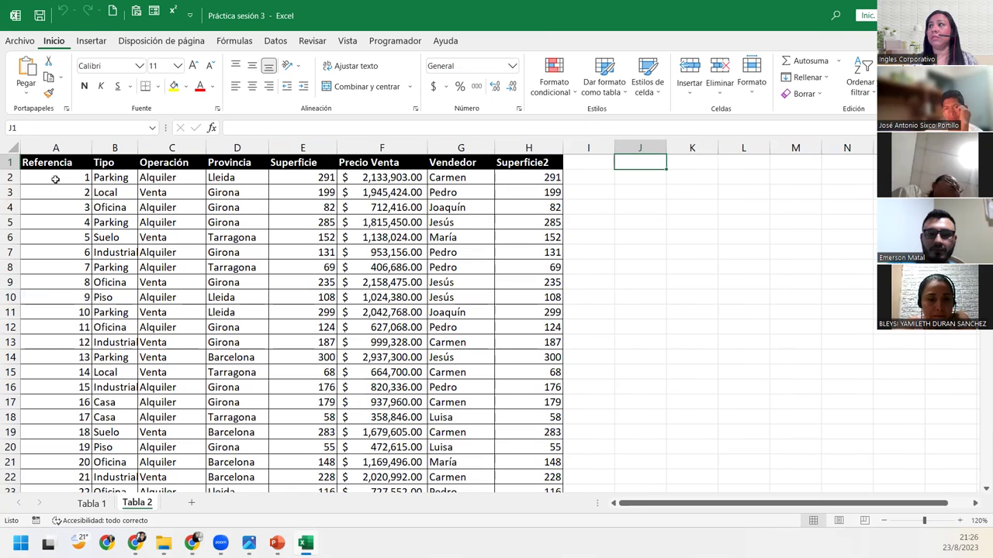
pyautogui.hotkey('ctrl', 'Right')
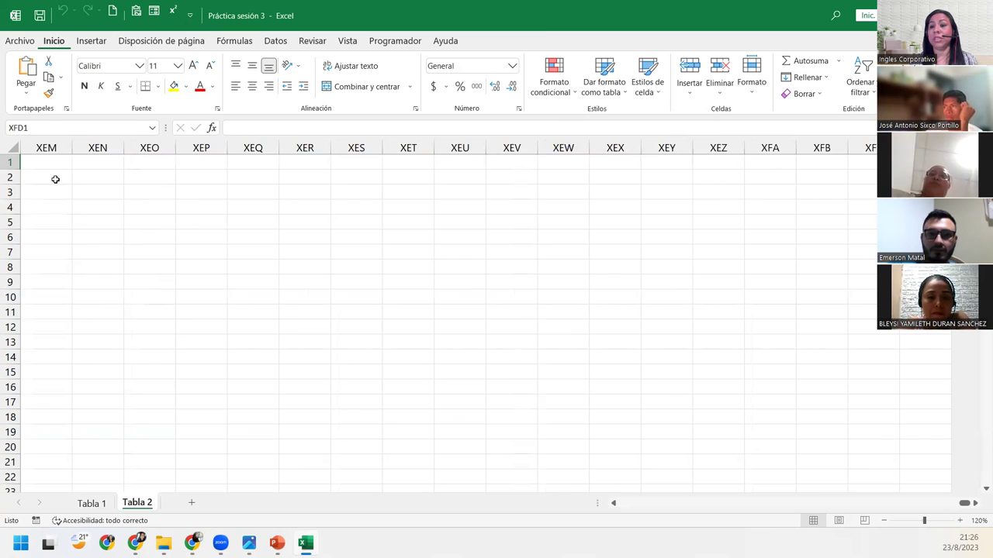
pyautogui.hotkey('ctrl', 'Left')
pyautogui.press('Left')
pyautogui.press('Left')
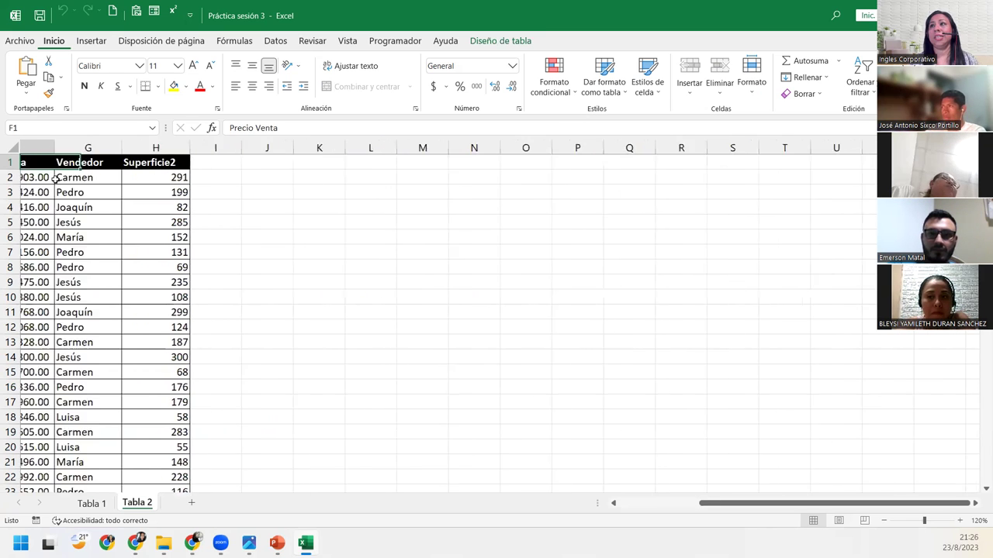
pyautogui.hotkey('ctrl', 'Home')
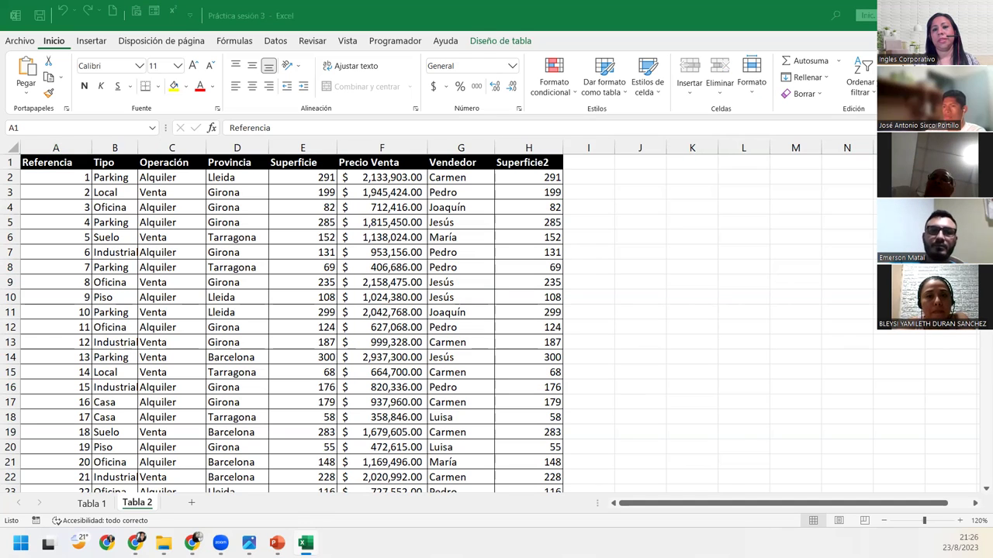
pyautogui.click(641, 208)
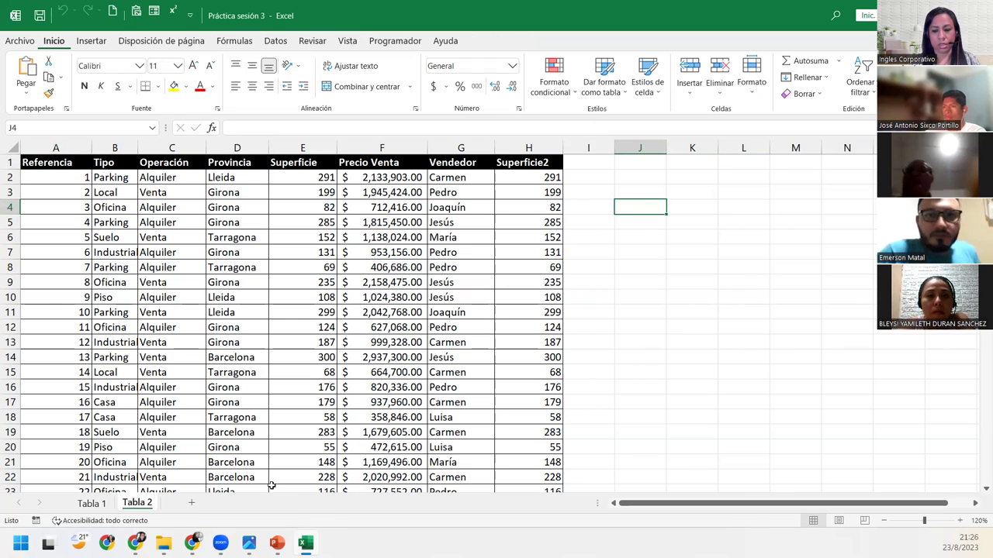
pyautogui.press('Down')
pyautogui.press('Down')
pyautogui.press('Down')
pyautogui.press('Down')
pyautogui.press('Down')
pyautogui.press('Down')
pyautogui.press('Down')
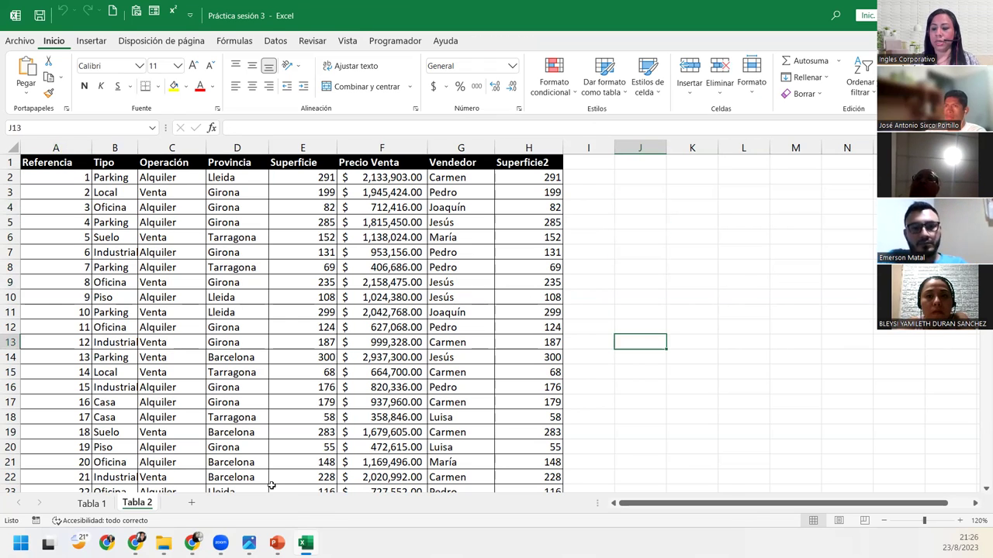
pyautogui.press('pagedown')
pyautogui.press('pagedown')
pyautogui.press('pagedown')
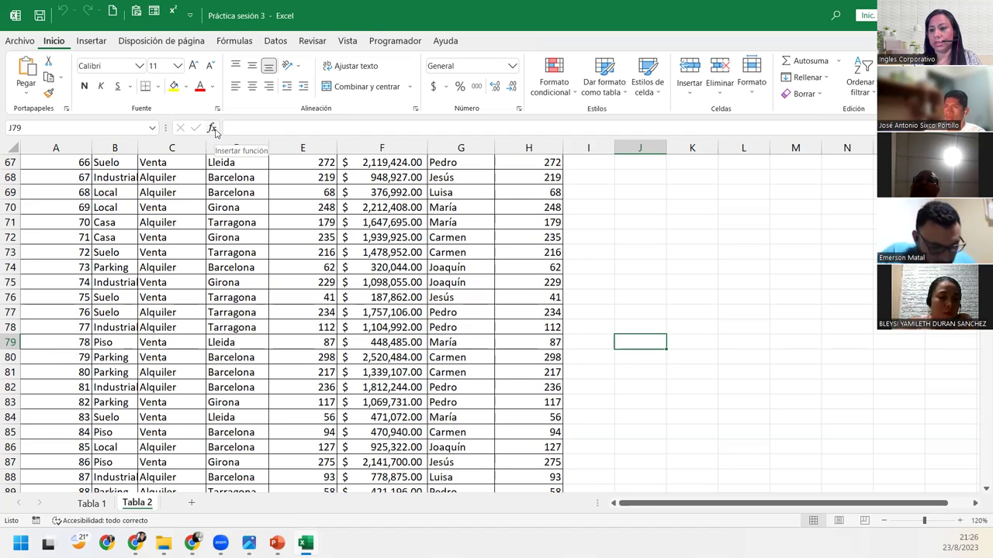
pyautogui.click(358, 342)
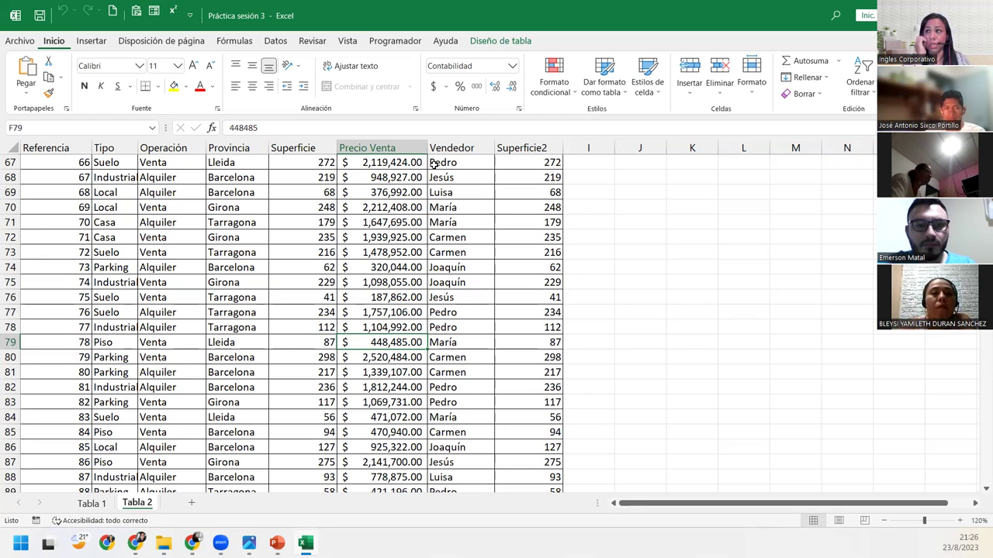
pyautogui.press('Home')
pyautogui.hotkey('ctrl', 'Home')
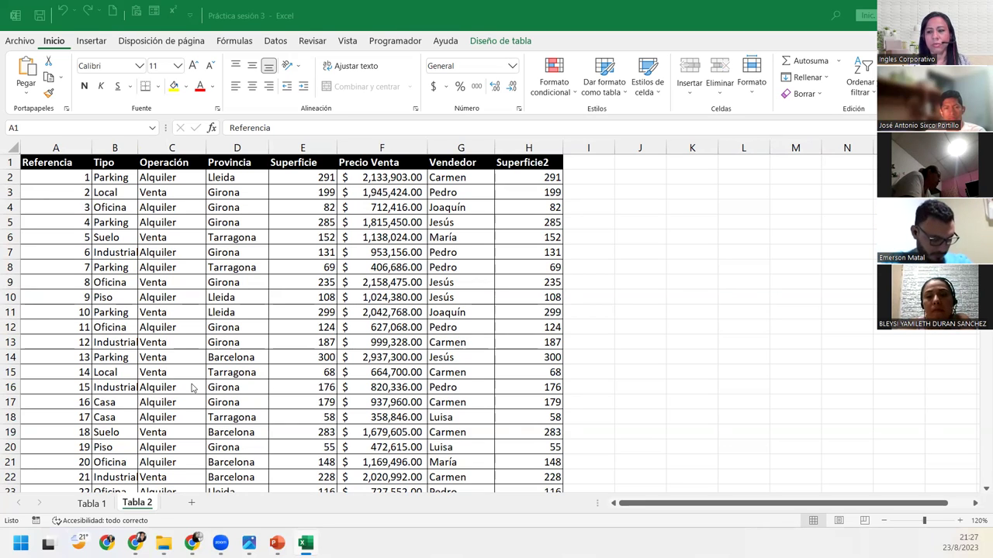
pyautogui.click(192, 384)
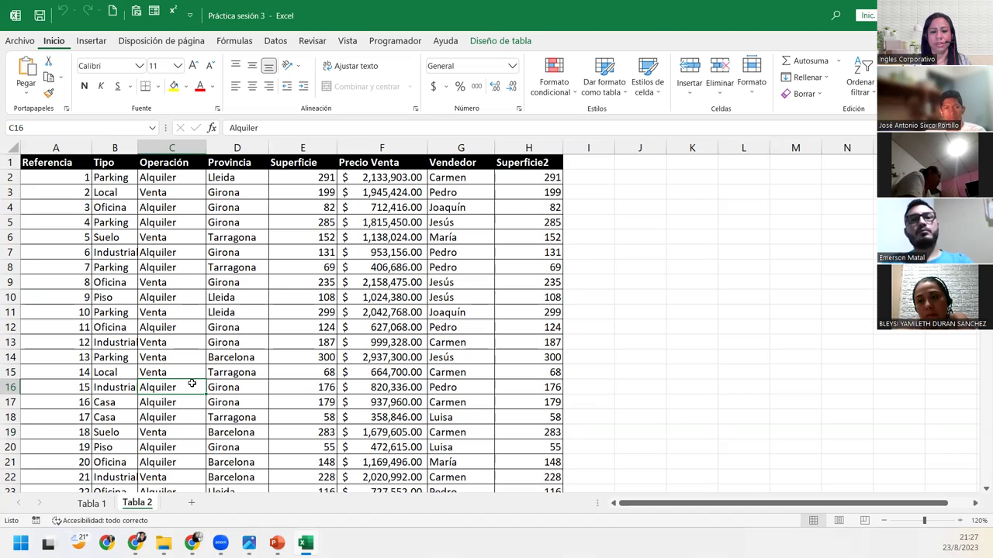
pyautogui.hotkey('shift', 'space')
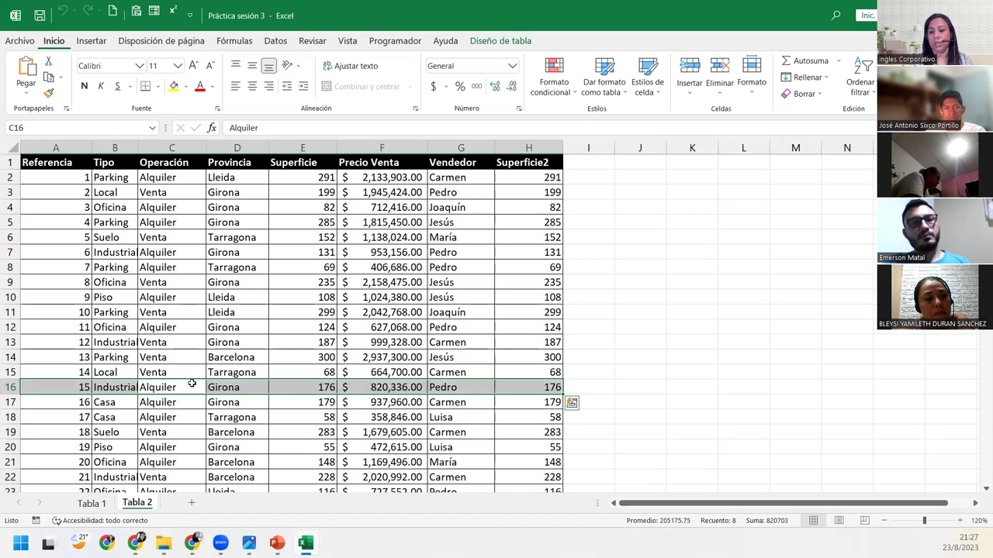
pyautogui.hotkey('ctrl', 'Up')
pyautogui.press('Down')
pyautogui.press('Down')
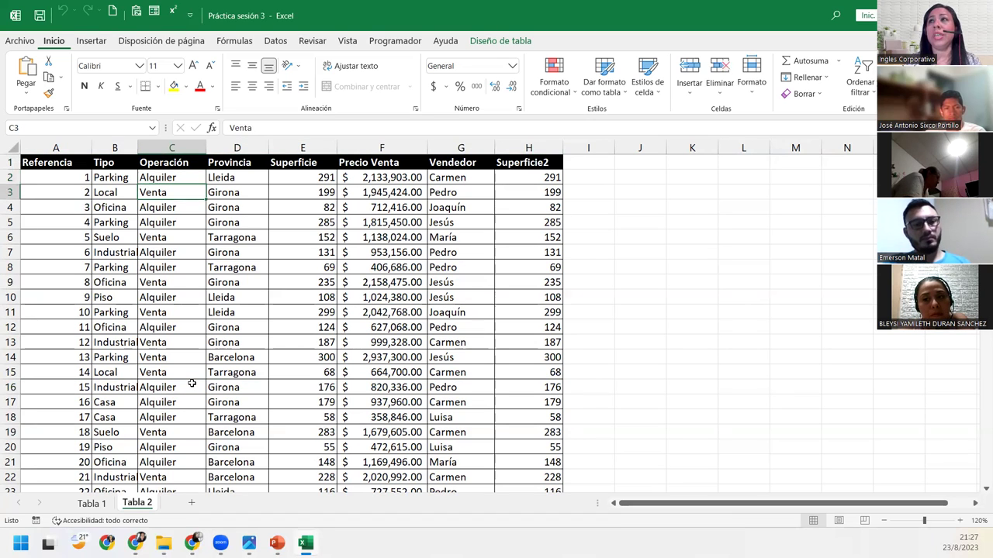
pyautogui.press('Left')
pyautogui.press('Left')
pyautogui.press('Up')
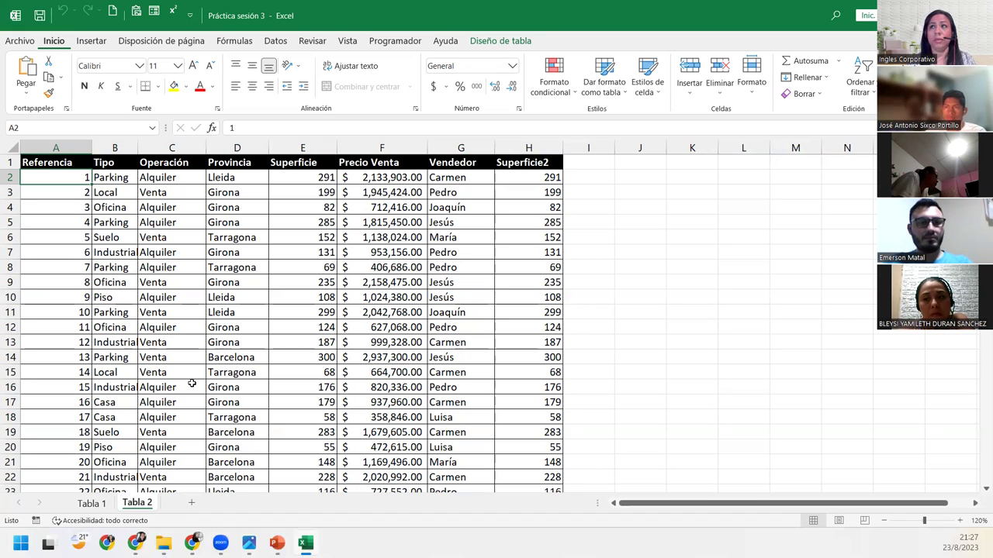
pyautogui.press('Up')
pyautogui.press('Down')
pyautogui.press('Down')
pyautogui.press('Right')
pyautogui.press('Left')
pyautogui.press('Up')
pyautogui.press('Up')
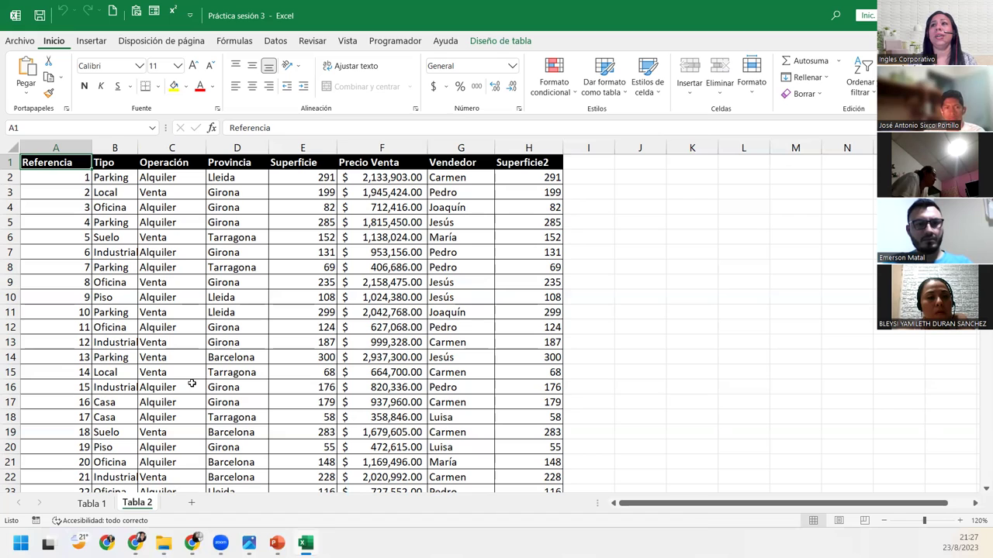
pyautogui.hotkey('shift', 'Down')
pyautogui.hotkey('shift', 'Down')
pyautogui.hotkey('shift', 'Down')
pyautogui.hotkey('shift', 'Down')
pyautogui.hotkey('shift', 'Down')
pyautogui.hotkey('shift', 'Down')
pyautogui.hotkey('shift', 'Down')
pyautogui.hotkey('shift', 'Down')
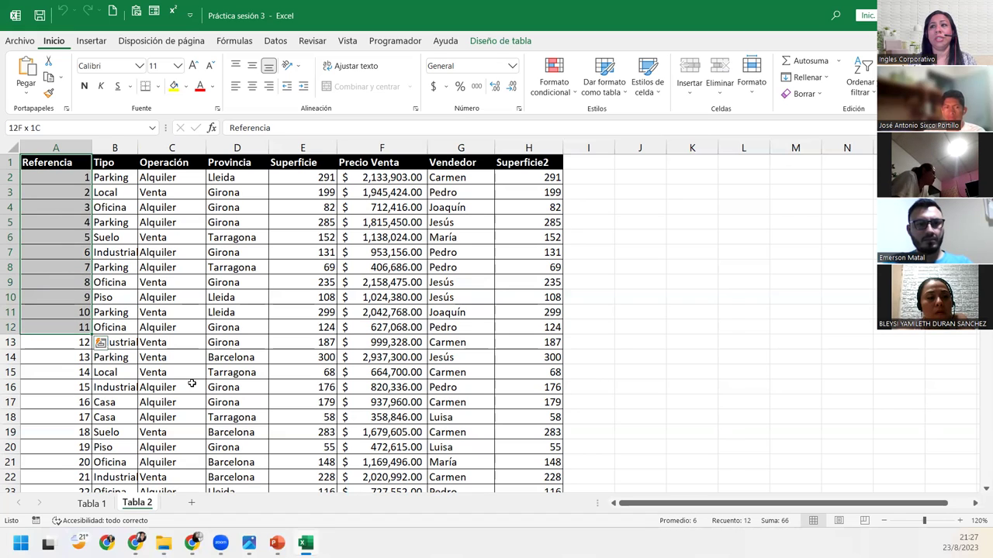
pyautogui.hotkey('shift', 'Down')
pyautogui.hotkey('shift', 'Down')
pyautogui.hotkey('shift', 'Down')
pyautogui.hotkey('shift', 'Down')
pyautogui.hotkey('shift', 'Down')
pyautogui.hotkey('shift', 'Down')
pyautogui.hotkey('shift', 'Down')
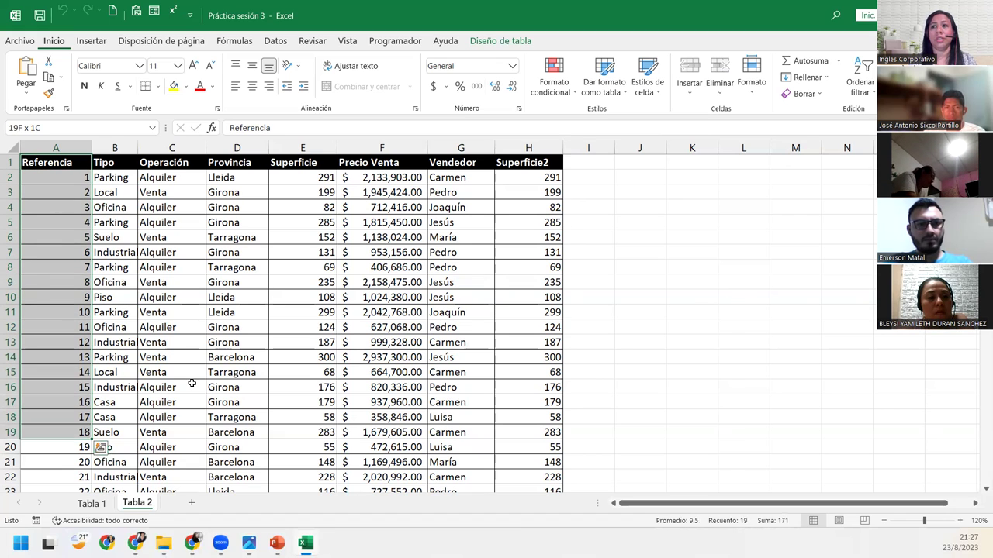
pyautogui.hotkey('shift', 'Down')
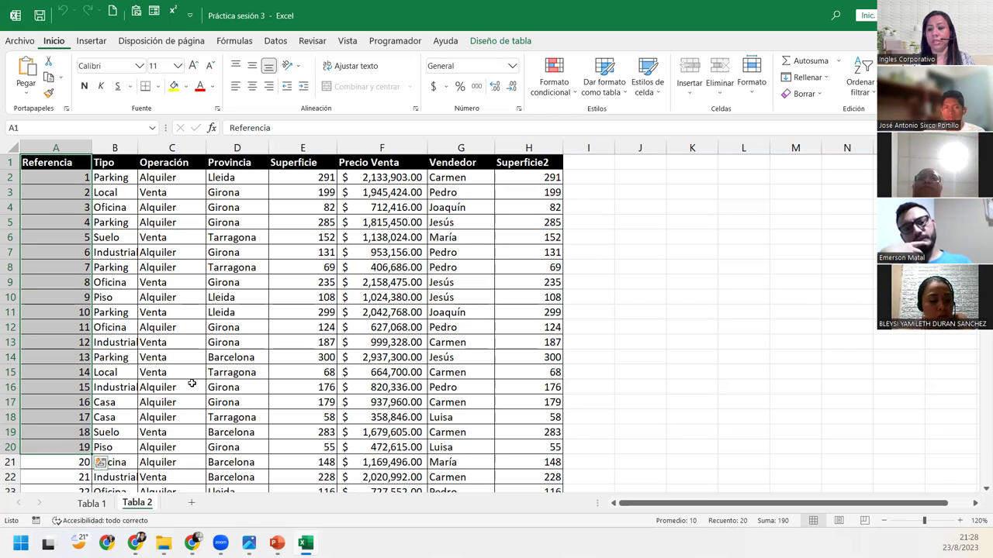
pyautogui.hotkey('ctrl', 'Right')
pyautogui.press('Left')
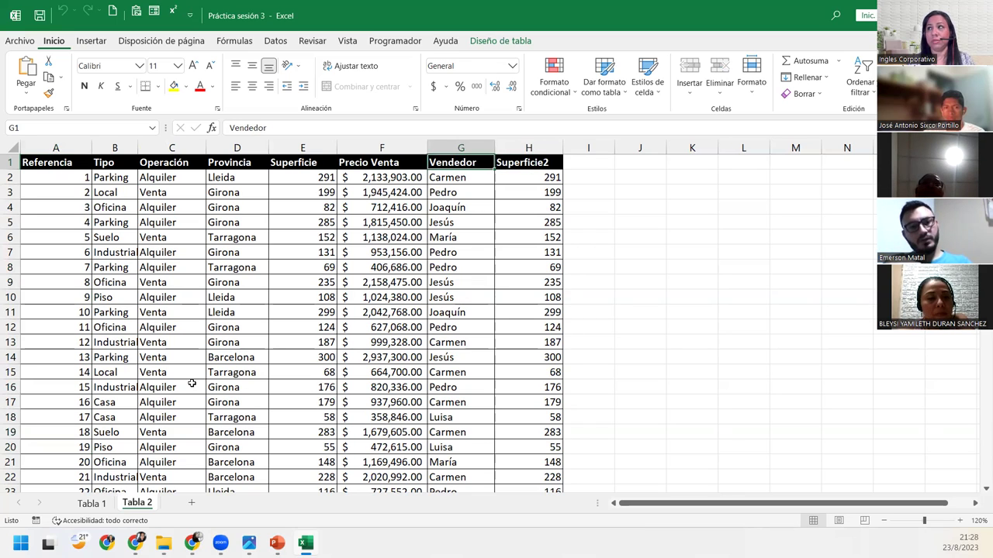
pyautogui.press('Left')
pyautogui.press('Left')
pyautogui.press('Left')
pyautogui.scroll(-20, 192, 384)
pyautogui.scroll(20, 192, 384)
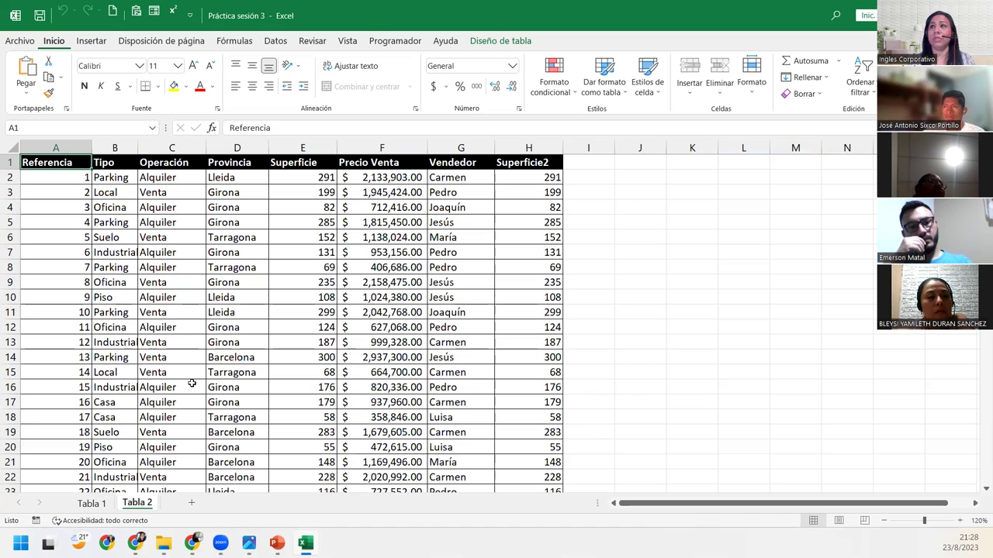
pyautogui.hotkey('shift', 'Down')
pyautogui.hotkey('shift', 'Down')
pyautogui.hotkey('shift', 'Down')
pyautogui.hotkey('shift', 'Down')
pyautogui.hotkey('shift', 'Down')
pyautogui.hotkey('shift', 'Down')
pyautogui.hotkey('shift', 'Down')
pyautogui.hotkey('shift', 'Down')
pyautogui.hotkey('shift', 'Down')
pyautogui.hotkey('shift', 'Down')
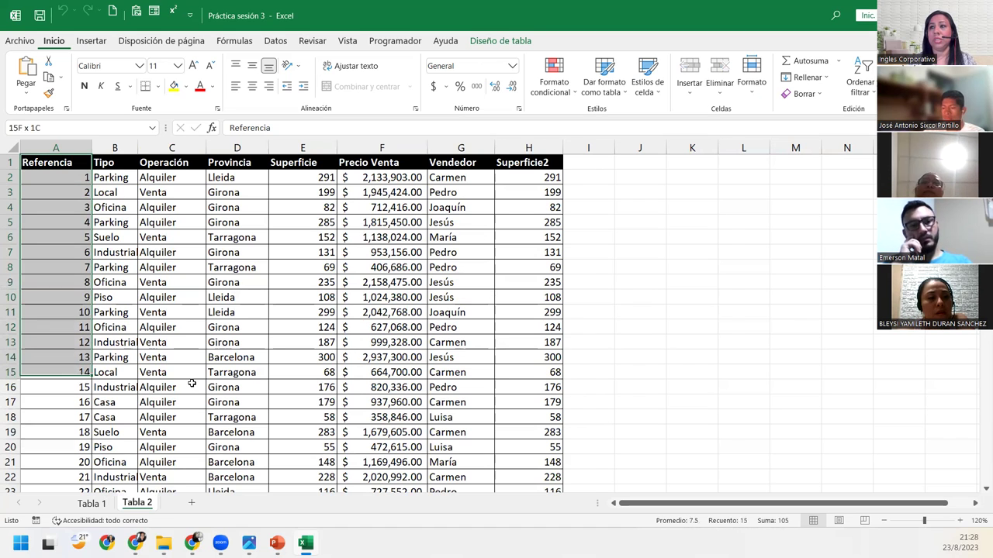
pyautogui.hotkey('shift', 'Down')
pyautogui.hotkey('shift', 'Down')
pyautogui.hotkey('shift', 'Down')
pyautogui.hotkey('shift', 'Down')
pyautogui.hotkey('shift', 'Down')
pyautogui.hotkey('shift', 'Right')
pyautogui.hotkey('shift', 'Right')
pyautogui.hotkey('shift', 'Right')
pyautogui.hotkey('shift', 'Right')
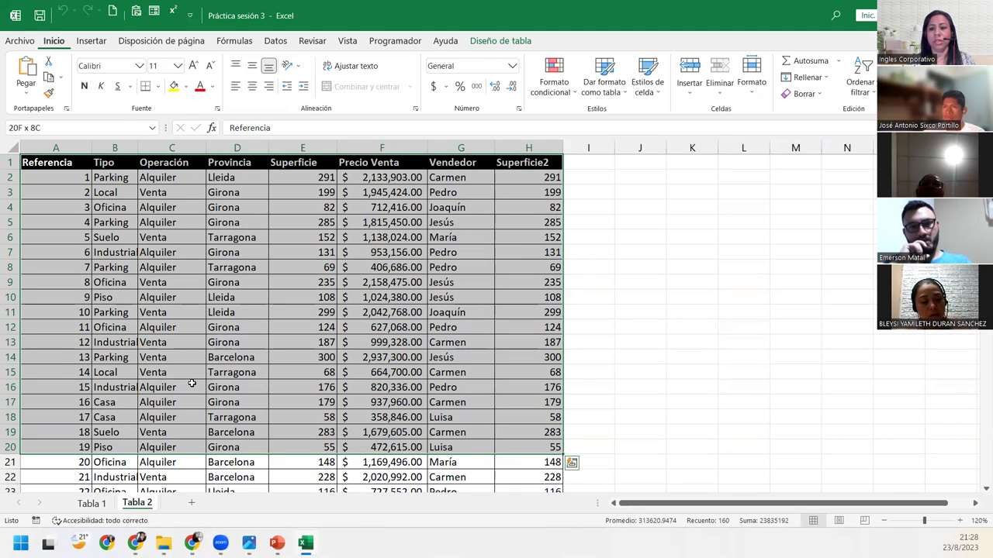
pyautogui.hotkey('ctrl', 'Home')
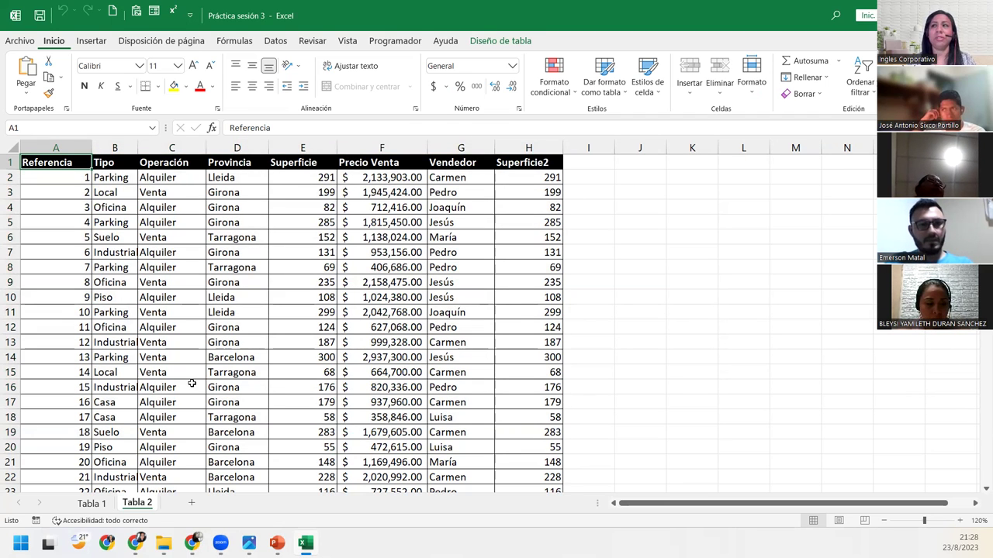
# Step: Select A1:H21, the headers plus references 1–20, using Shift+Down and Ctrl+Shift+Right, and copy it
pyautogui.hotkey('shift', 'Down')
pyautogui.hotkey('shift', 'Down')
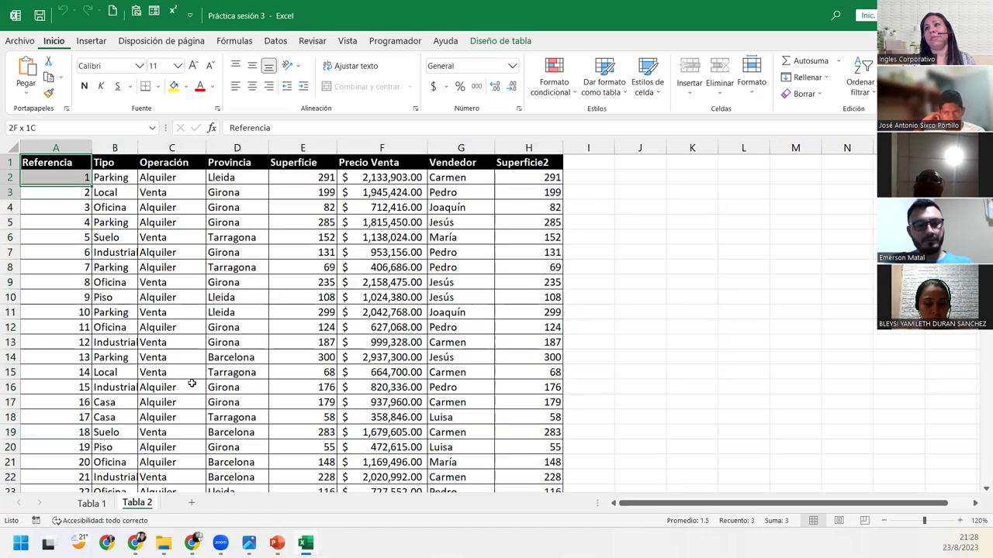
pyautogui.hotkey('shift', 'Down')
pyautogui.hotkey('shift', 'Down')
pyautogui.hotkey('shift', 'Down')
pyautogui.hotkey('shift', 'Down')
pyautogui.hotkey('shift', 'Down')
pyautogui.hotkey('shift', 'Down')
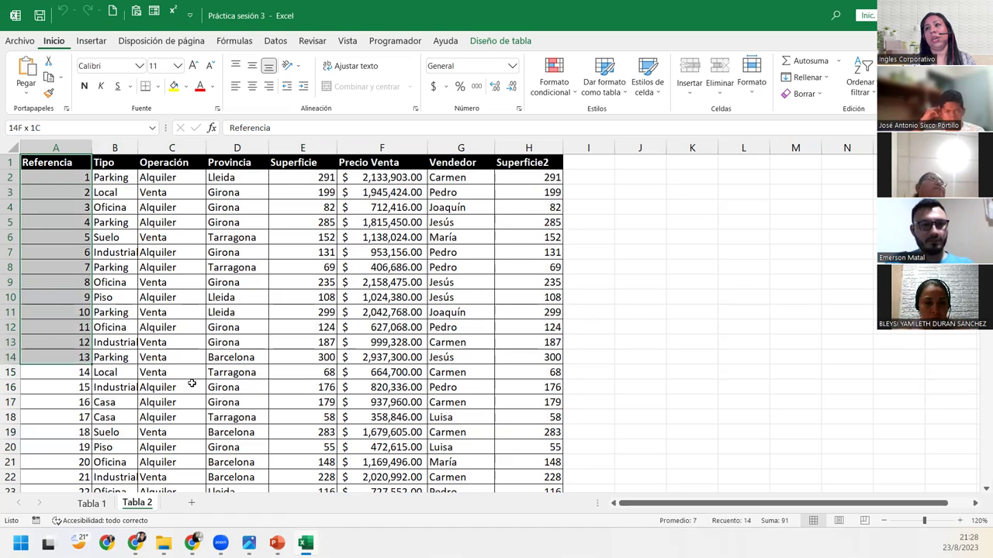
pyautogui.hotkey('shift', 'Down')
pyautogui.hotkey('shift', 'Down')
pyautogui.hotkey('shift', 'Down')
pyautogui.hotkey('shift', 'Down')
pyautogui.hotkey('shift', 'Down')
pyautogui.hotkey('shift', 'Down')
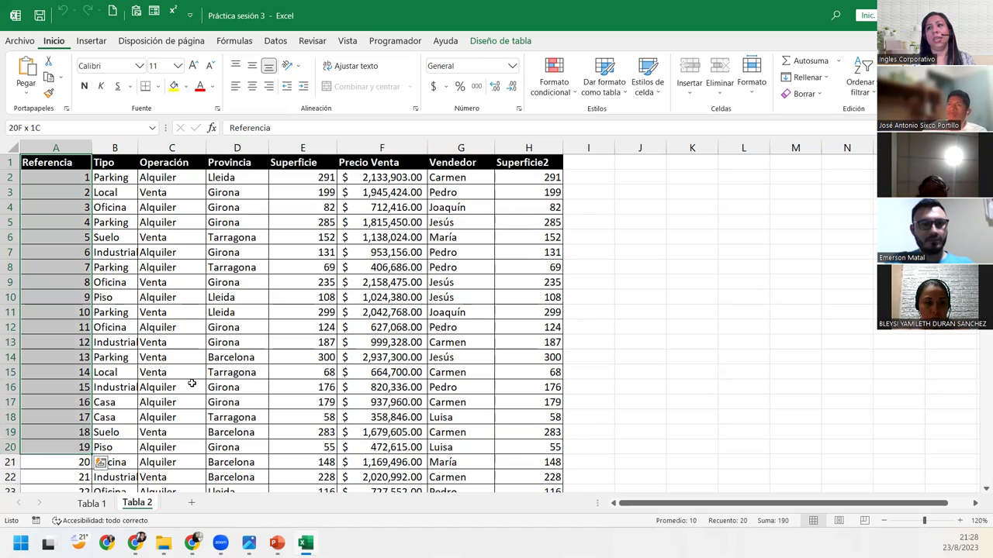
pyautogui.hotkey('shift', 'Down')
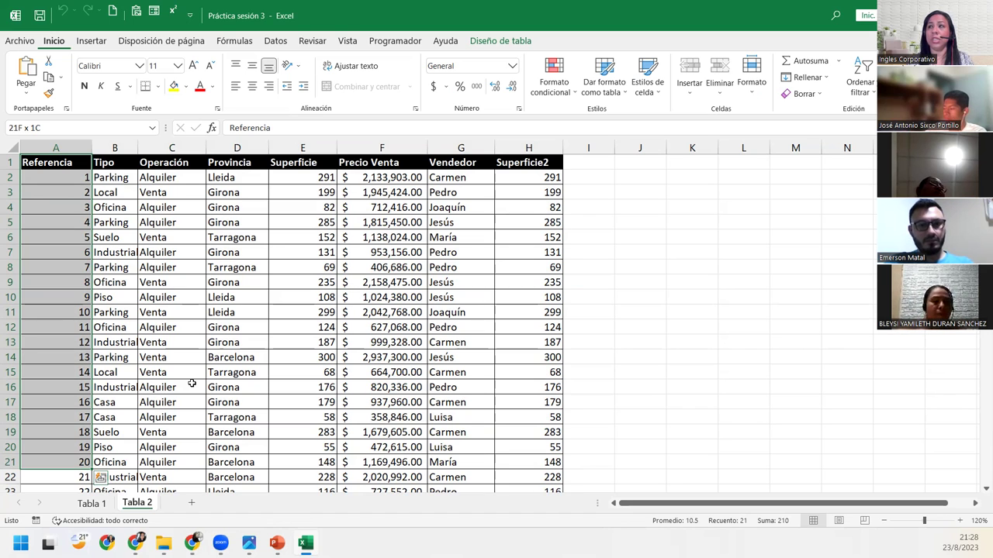
pyautogui.hotkey('ctrl', 'shift', 'Right')
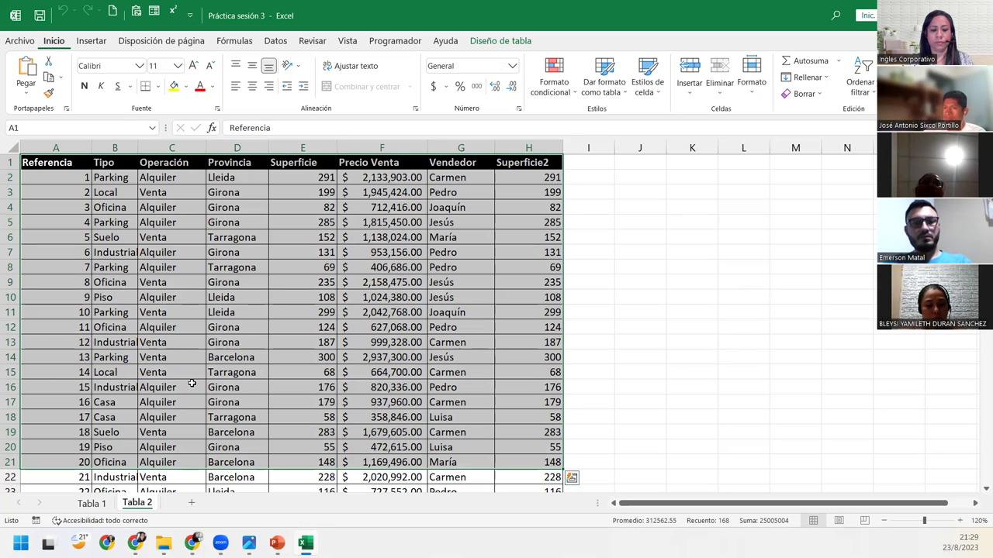
pyautogui.press('alt')
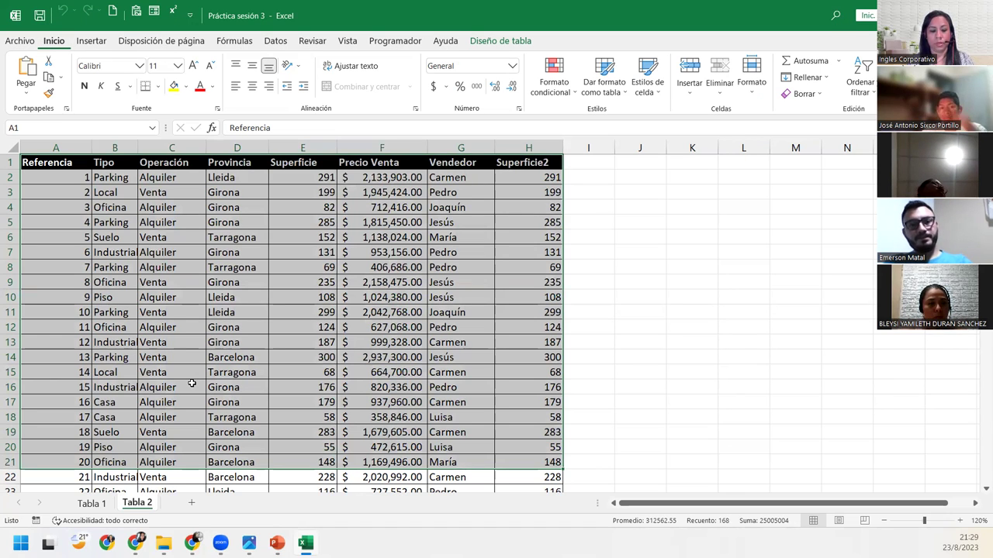
pyautogui.hotkey('ctrl', 'c')
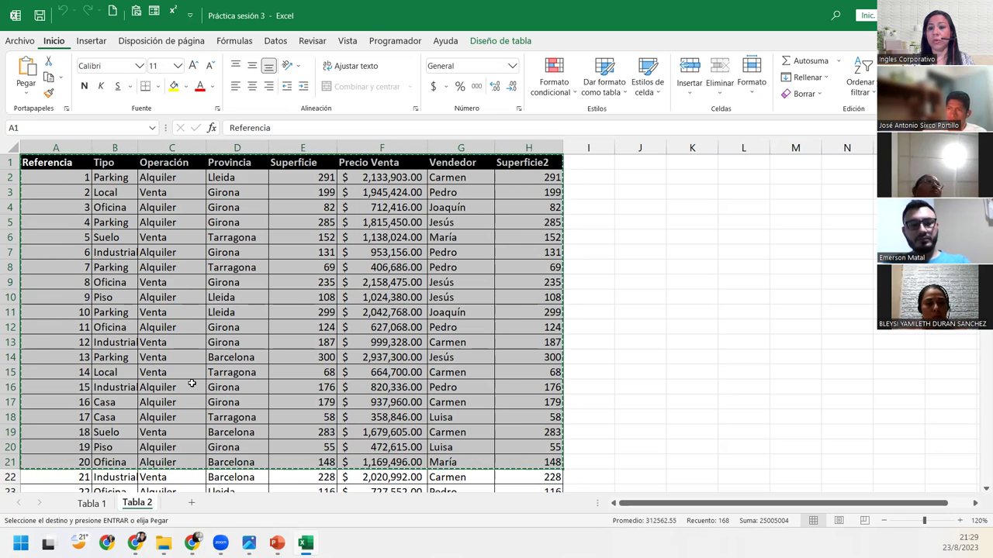
# Step: Paste the copied A1:H21 block at K1 and step along its pasted header row
pyautogui.press('Right')
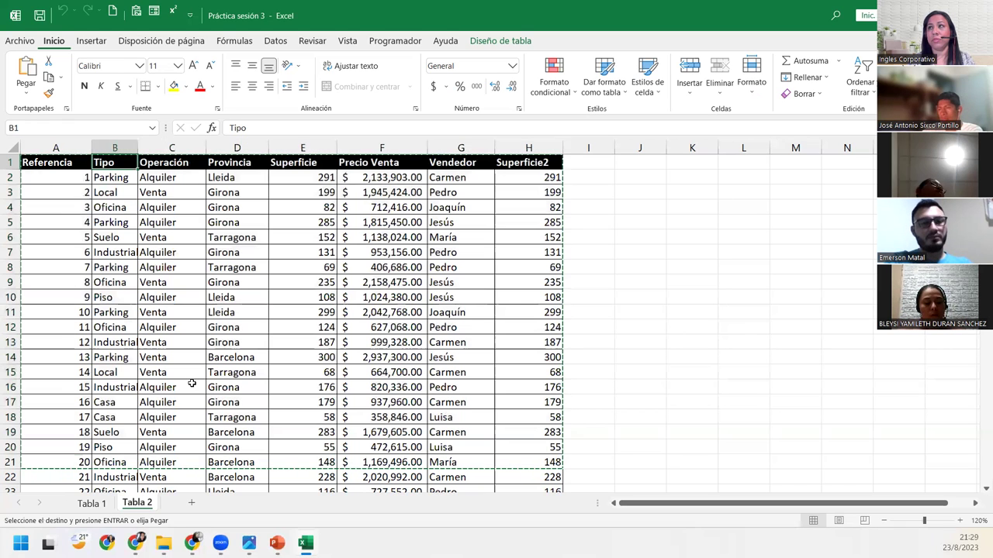
pyautogui.press('Right')
pyautogui.press('Right')
pyautogui.press('Right')
pyautogui.press('Right')
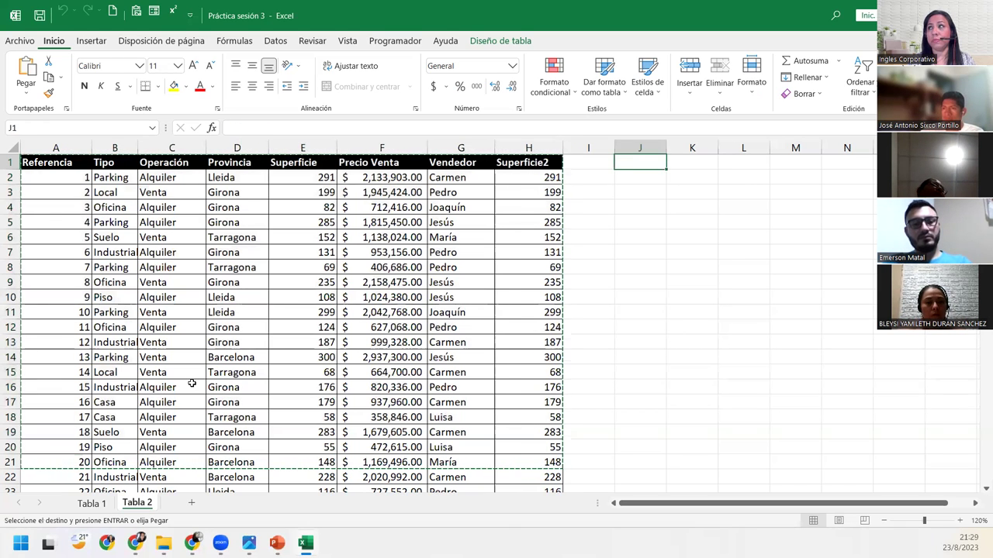
pyautogui.press('Right')
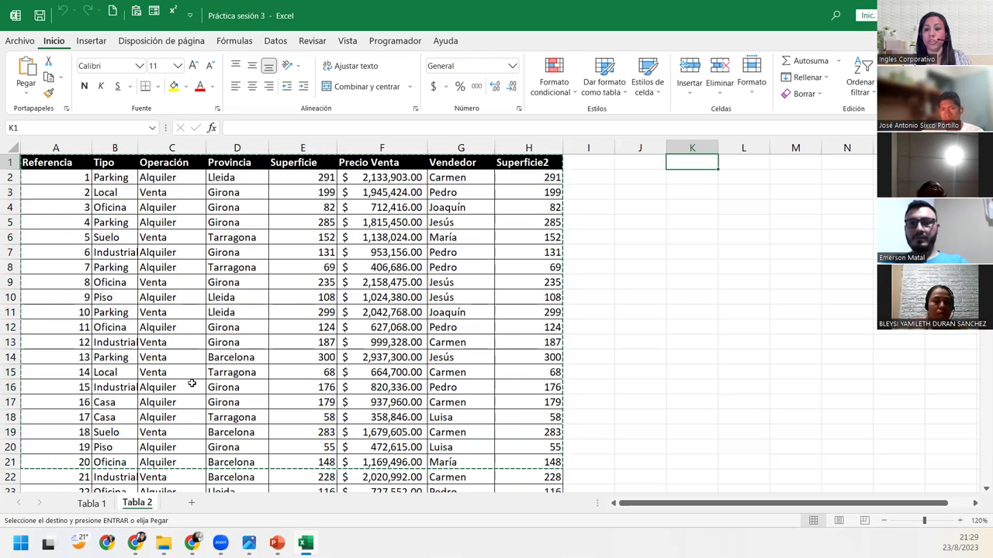
pyautogui.hotkey('ctrl', 'v')
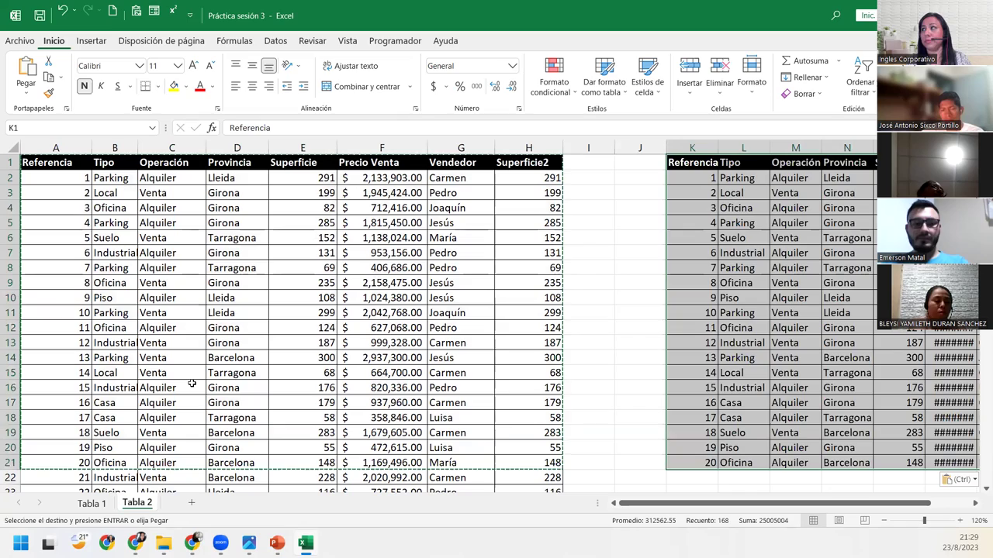
pyautogui.press('Right')
pyautogui.press('Right')
pyautogui.press('Right')
pyautogui.press('Right')
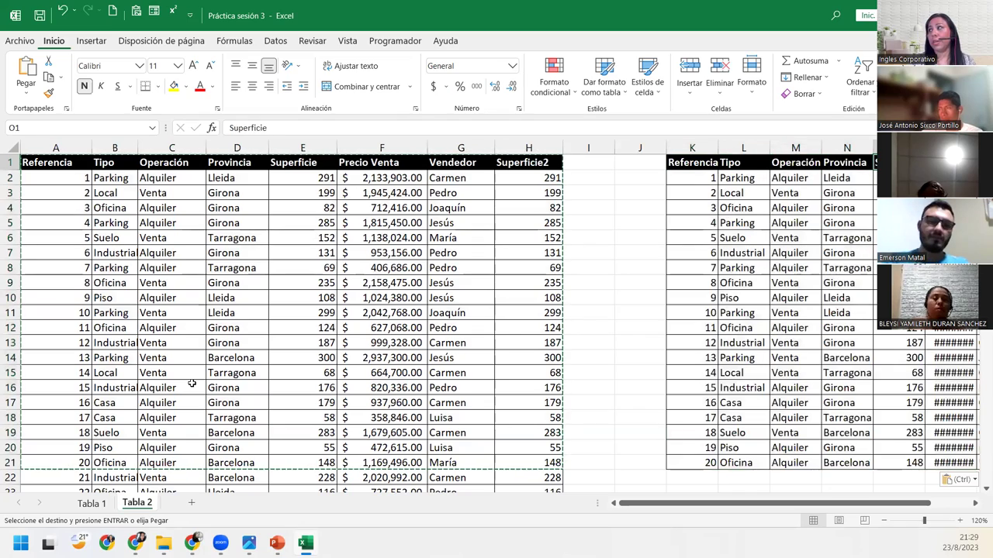
pyautogui.press('Right')
pyautogui.press('Right')
pyautogui.press('Right')
pyautogui.press('Right')
pyautogui.press('Right')
pyautogui.press('Left')
pyautogui.press('Left')
pyautogui.press('Left')
pyautogui.press('Left')
pyautogui.press('Left')
pyautogui.press('Right')
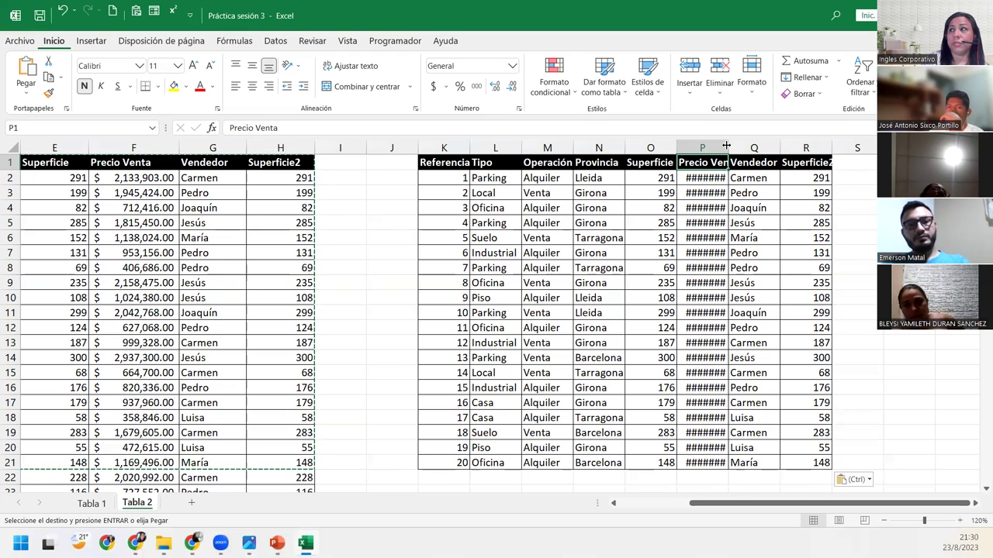
# Step: Widen column P to show full Precio Venta prices, cancel the copy marquee and select K1
pyautogui.moveTo(726, 146); pyautogui.dragTo(753, 146)
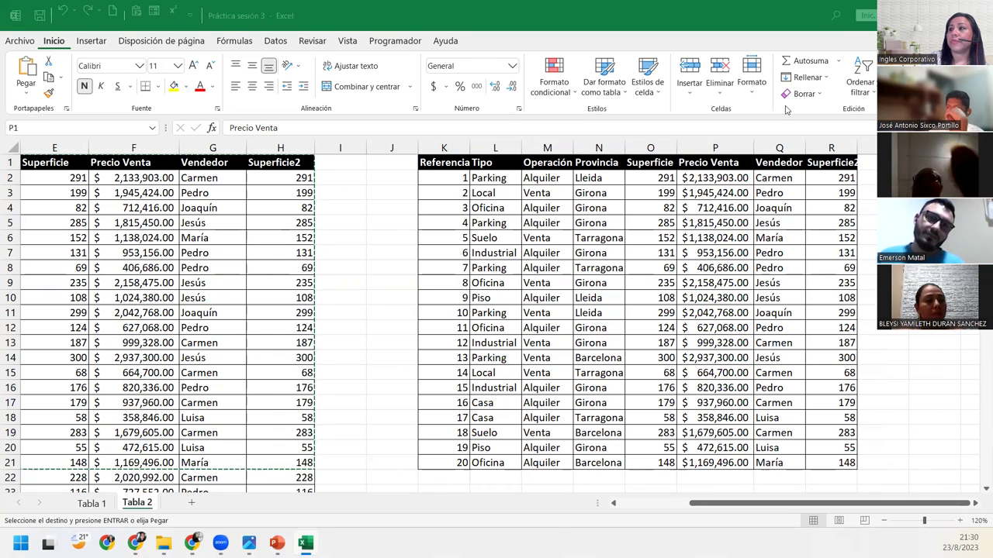
pyautogui.click(430, 218)
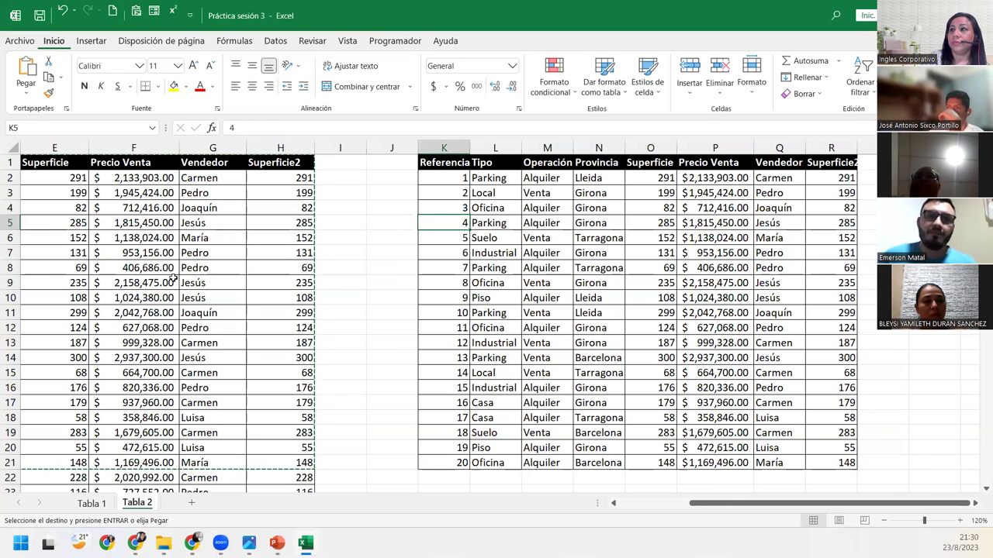
pyautogui.moveTo(776, 502); pyautogui.dragTo(610, 508)
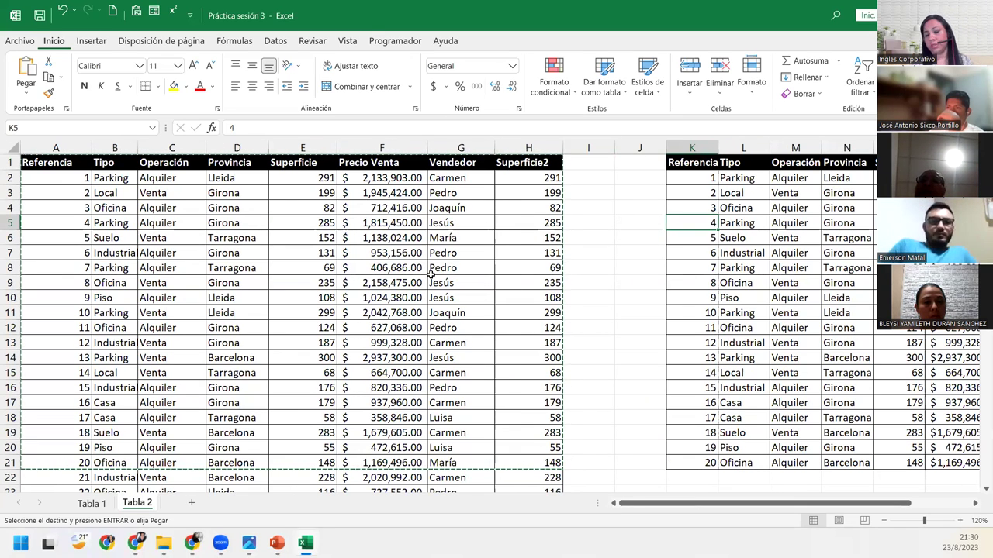
pyautogui.press('Escape')
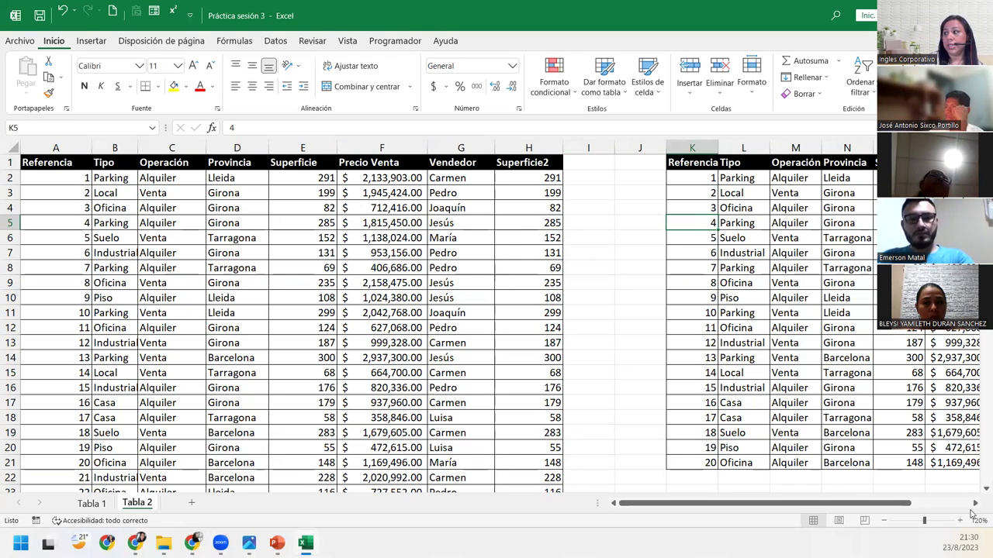
pyautogui.click(975, 504)
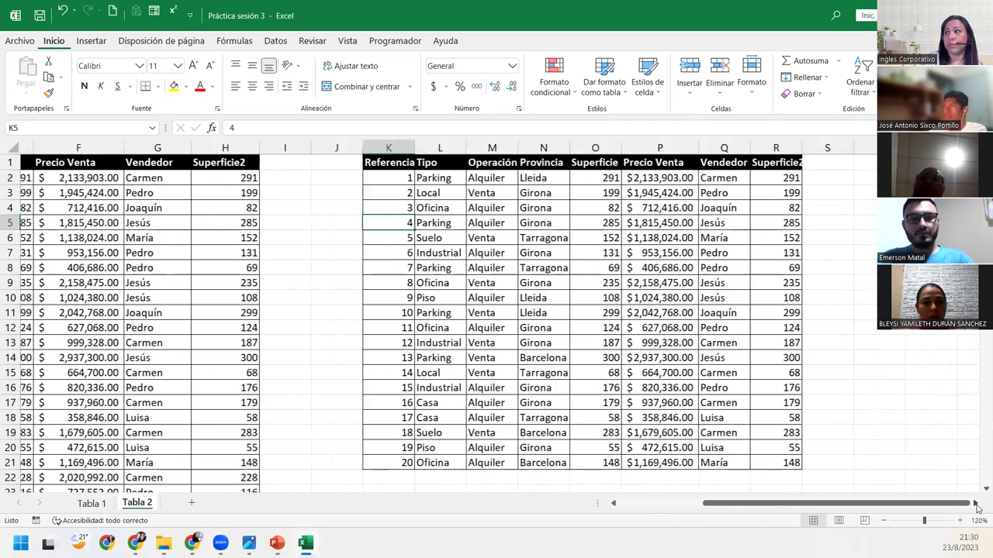
pyautogui.click(368, 162)
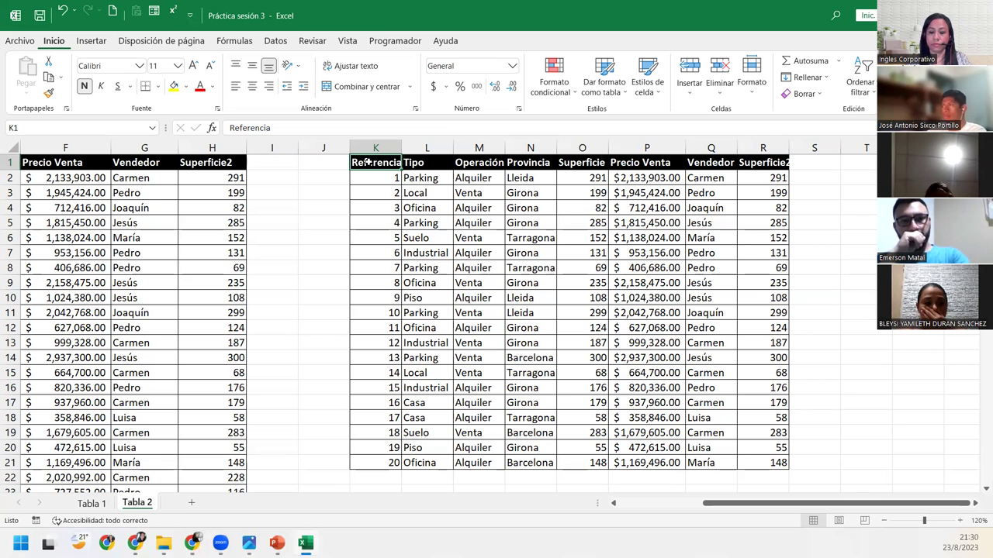
# Step: Select K1:R21, trim the selection to K1:R11 and copy it
pyautogui.hotkey('ctrl', 'shift', 'Down')
pyautogui.hotkey('ctrl', 'shift', 'Right')
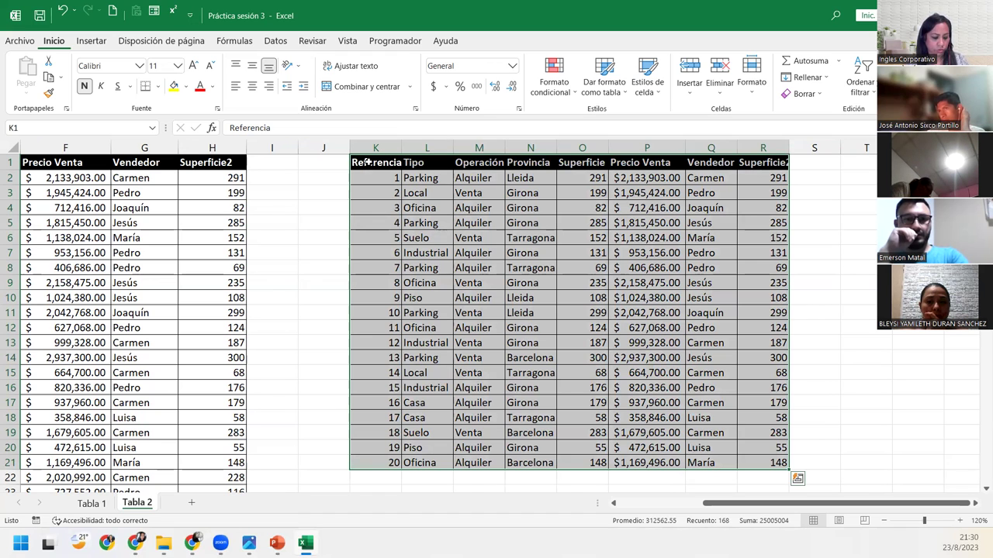
pyautogui.hotkey('shift', 'Up')
pyautogui.hotkey('shift', 'Up')
pyautogui.hotkey('shift', 'Up')
pyautogui.hotkey('shift', 'Up')
pyautogui.hotkey('shift', 'Up')
pyautogui.hotkey('shift', 'Up')
pyautogui.hotkey('shift', 'Up')
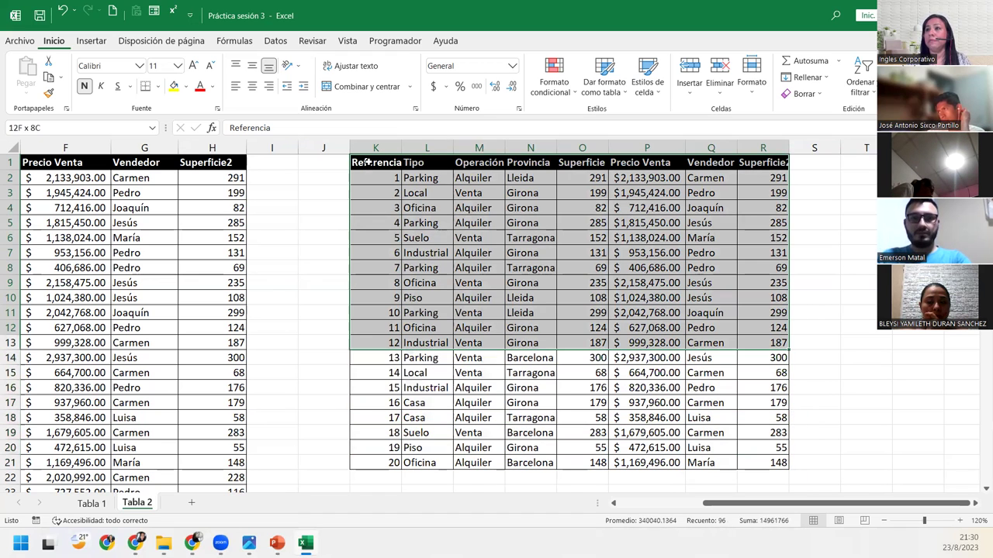
pyautogui.hotkey('shift', 'Up')
pyautogui.hotkey('shift', 'Up')
pyautogui.hotkey('shift', 'Up')
pyautogui.hotkey('shift', 'Down')
pyautogui.hotkey('shift', 'Down')
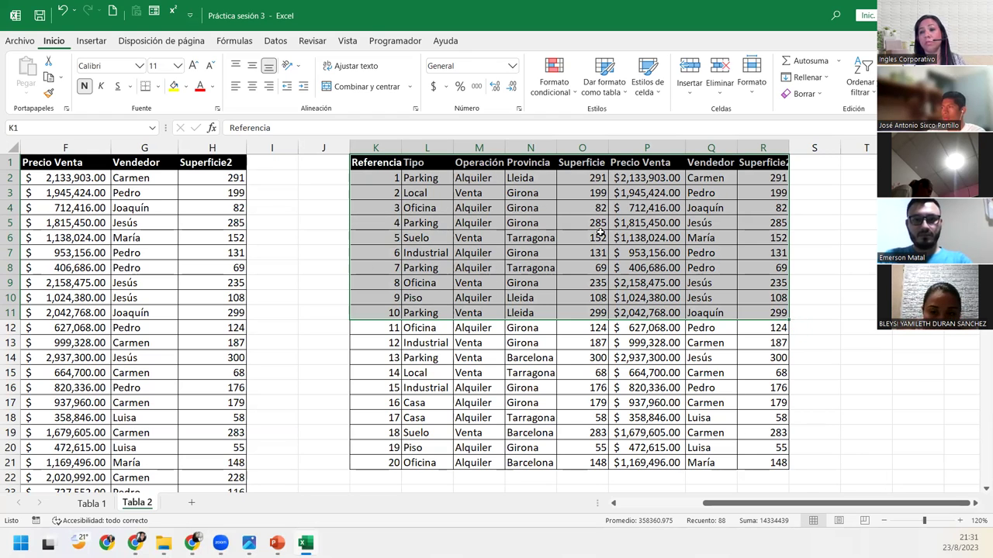
pyautogui.hotkey('ctrl', 'c')
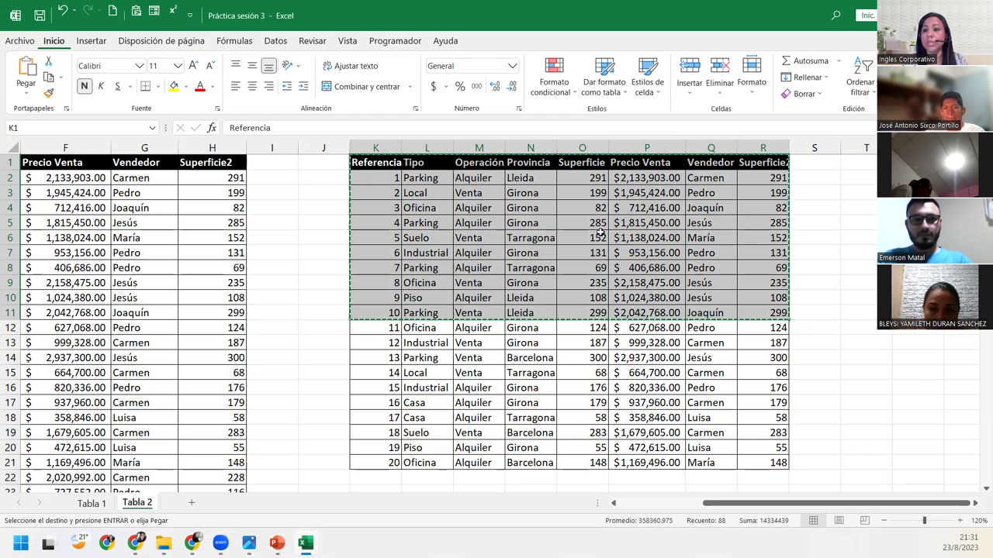
# Step: Move along row 1 to cell U1 as the paste destination
pyautogui.press('Right')
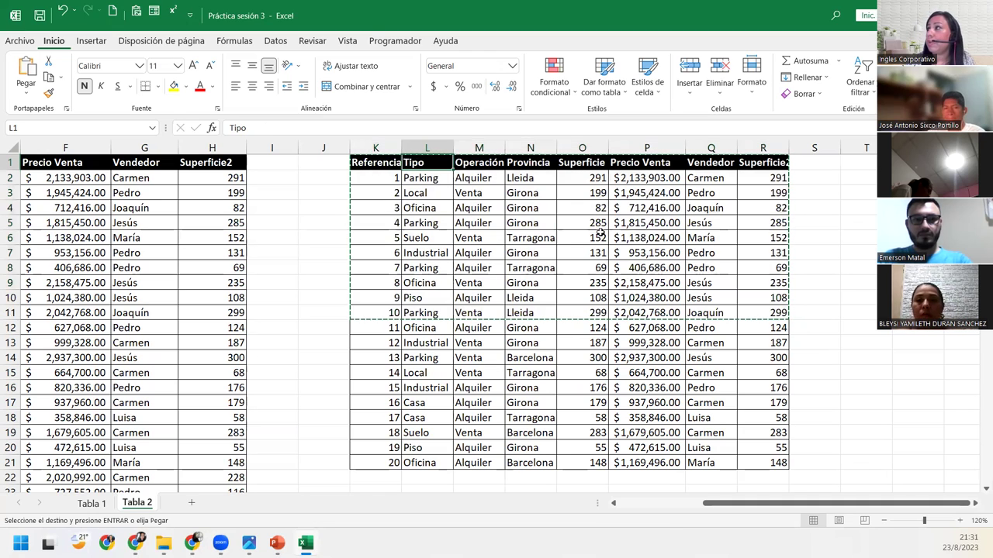
pyautogui.press('Right')
pyautogui.press('Right')
pyautogui.press('Right')
pyautogui.press('Right')
pyautogui.press('Right')
pyautogui.press('Right')
pyautogui.press('Right')
pyautogui.press('Right')
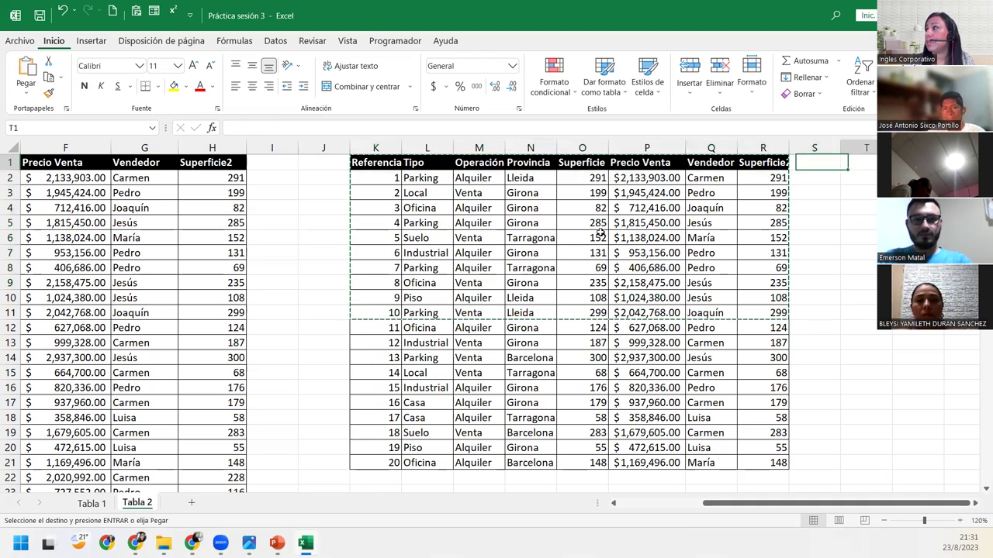
pyautogui.press('Right')
pyautogui.press('Right')
pyautogui.press('Right')
pyautogui.press('Right')
pyautogui.press('Right')
pyautogui.press('Left')
pyautogui.press('Left')
pyautogui.press('Left')
pyautogui.press('Left')
pyautogui.press('Left')
pyautogui.press('Right')
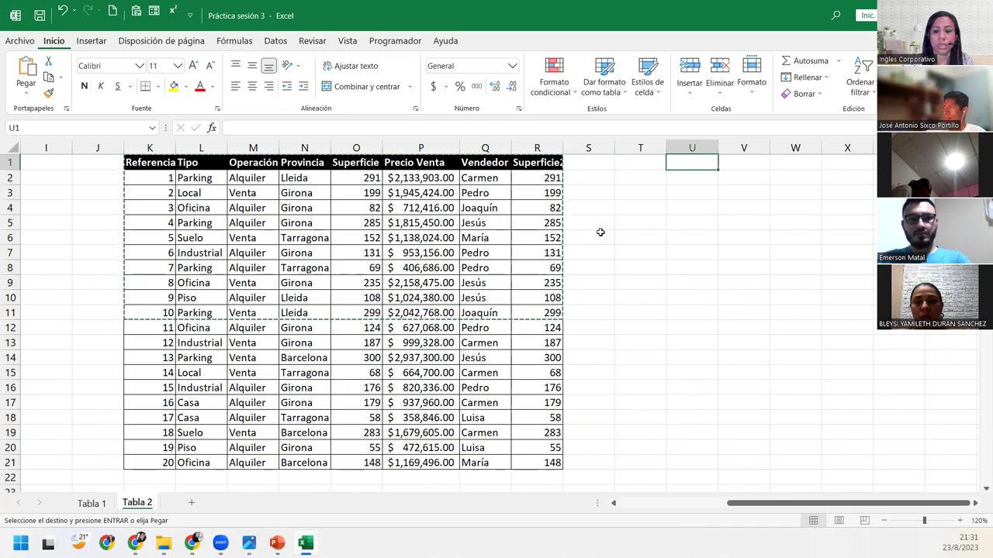
# Step: Paste the K1:R11 copy at U1 and autofit column Z to show full prices
pyautogui.press('Return')
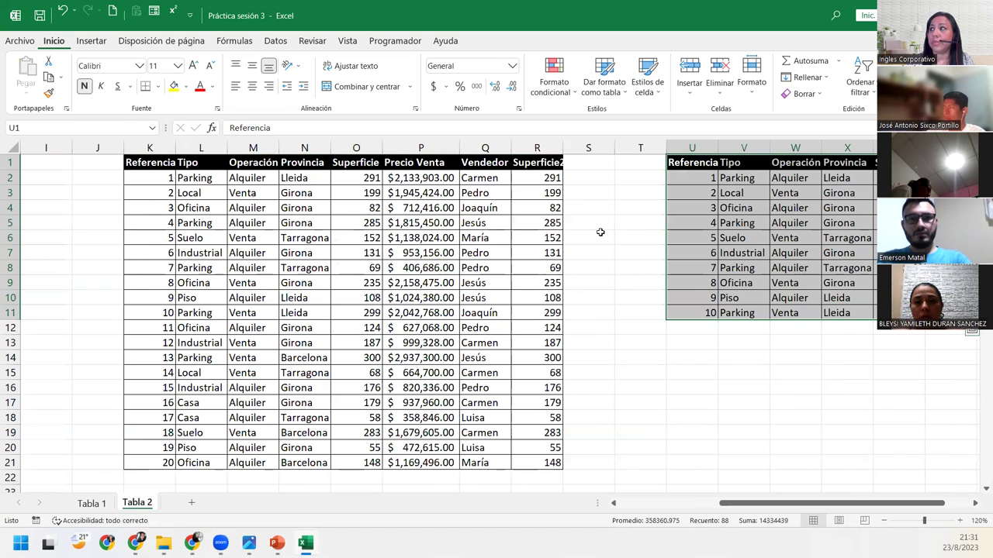
pyautogui.press('Right')
pyautogui.press('Right')
pyautogui.press('Right')
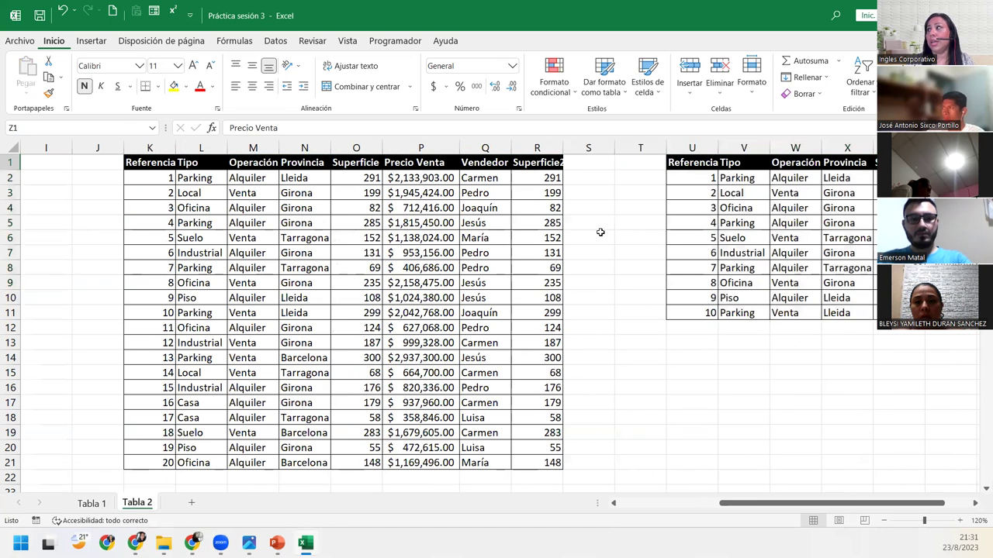
pyautogui.press('Right')
pyautogui.press('Right')
pyautogui.press('Right')
pyautogui.press('Left')
pyautogui.press('Left')
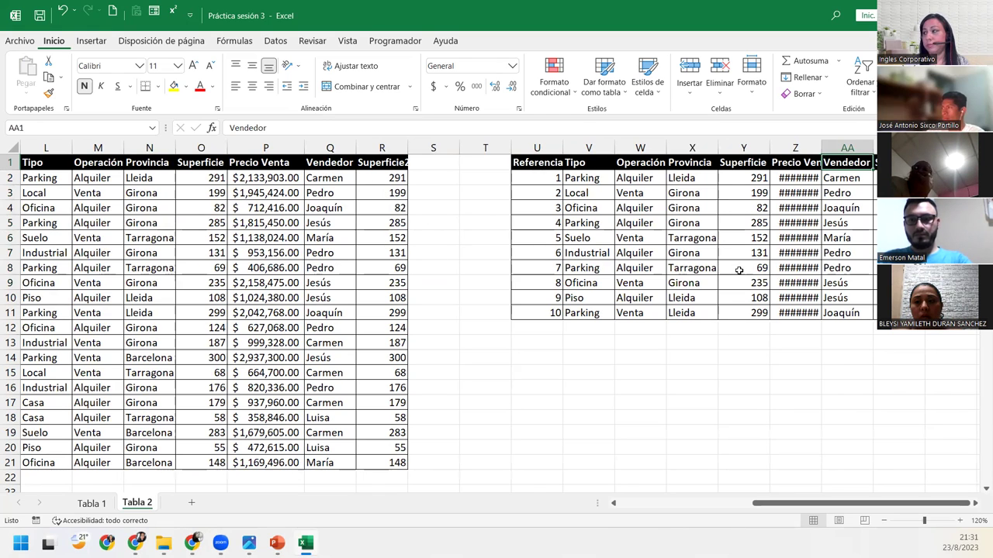
pyautogui.doubleClick(818, 146)
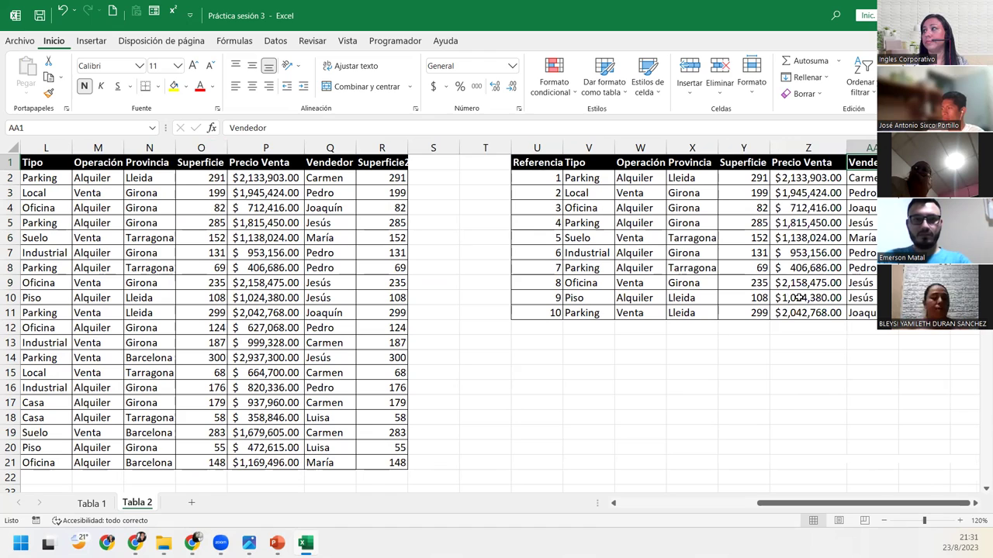
pyautogui.click(759, 339)
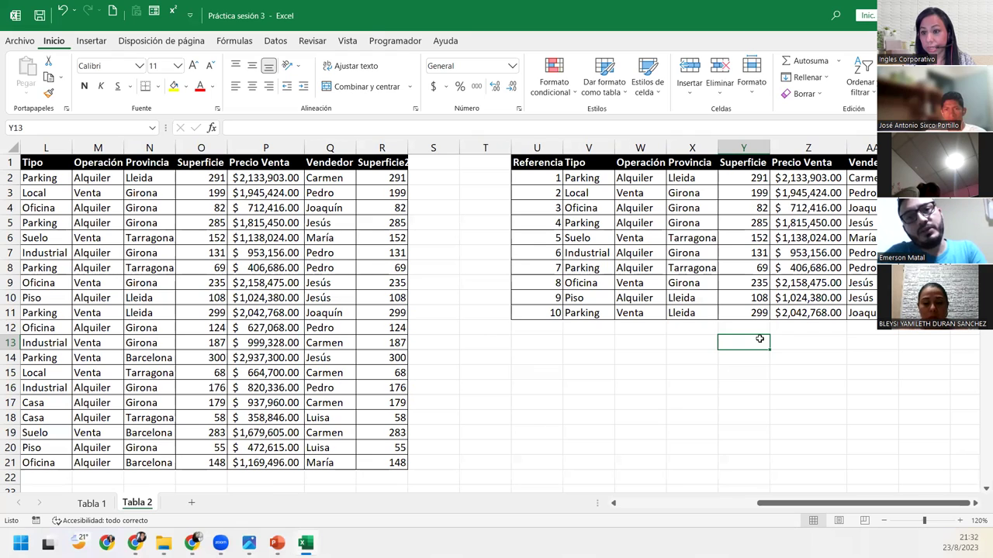
pyautogui.press('Up')
pyautogui.press('Up')
pyautogui.press('Up')
pyautogui.press('Up')
pyautogui.press('Up')
pyautogui.press('Up')
pyautogui.press('Up')
pyautogui.press('Up')
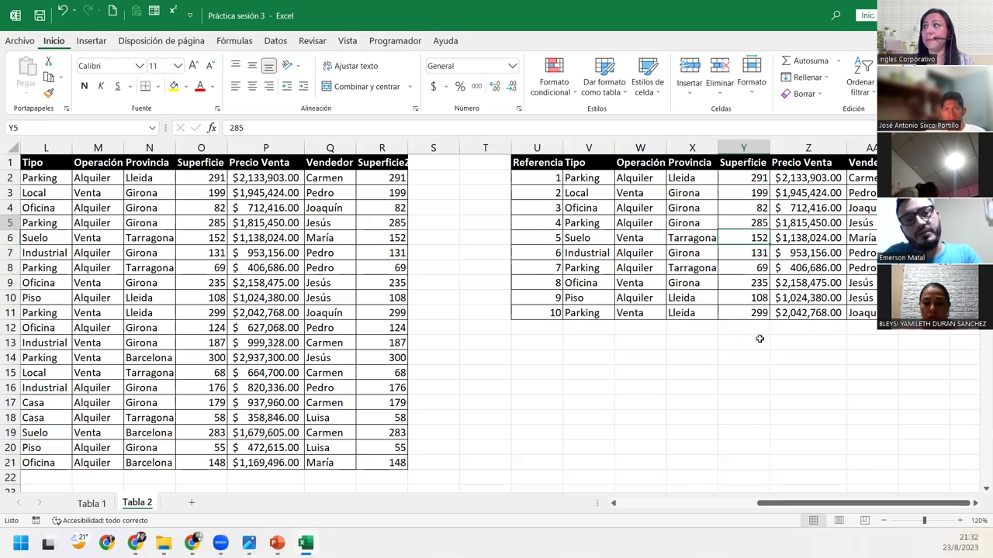
pyautogui.press('Up')
pyautogui.press('Up')
pyautogui.press('Up')
pyautogui.press('Left')
pyautogui.press('Left')
pyautogui.press('Left')
pyautogui.press('Left')
pyautogui.press('Left')
pyautogui.press('Left')
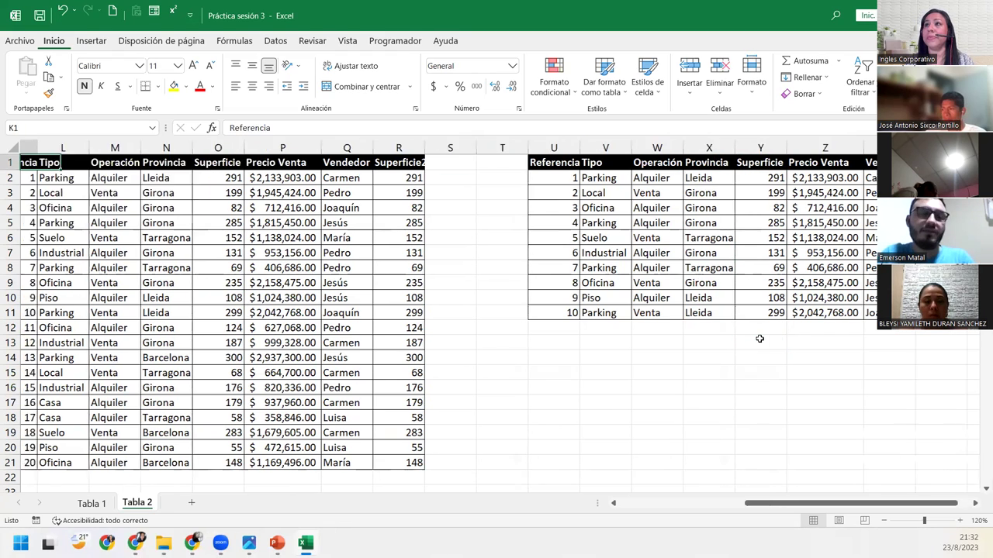
pyautogui.press('Left')
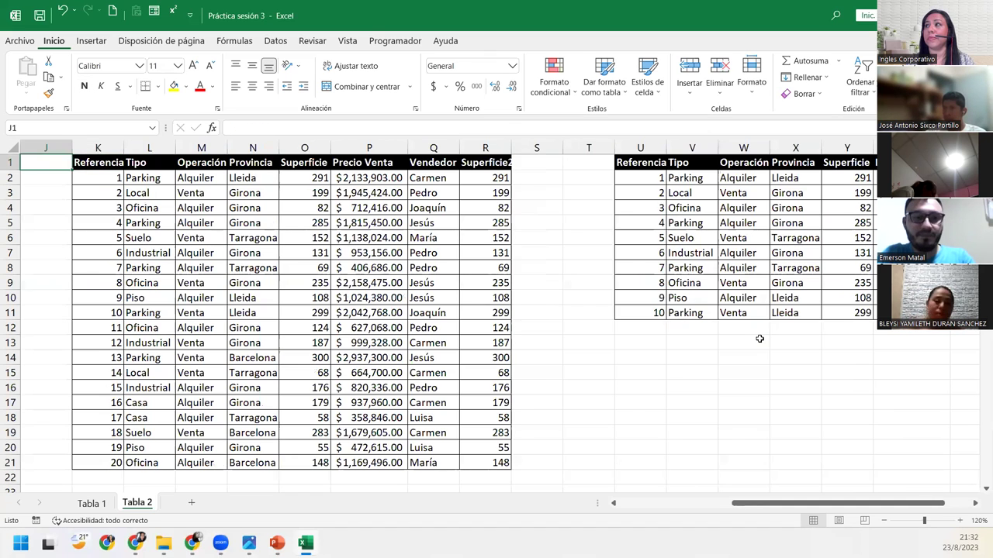
pyautogui.press('Left')
pyautogui.press('Left')
pyautogui.press('Left')
pyautogui.press('Left')
pyautogui.press('Left')
pyautogui.press('Right')
pyautogui.press('Right')
pyautogui.press('Right')
pyautogui.press('Right')
pyautogui.press('Right')
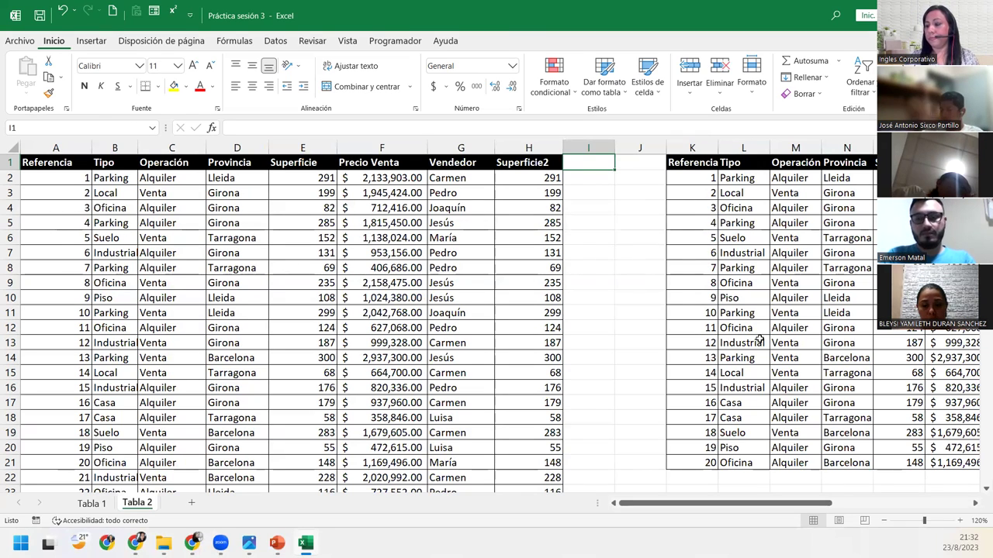
pyautogui.press('Left')
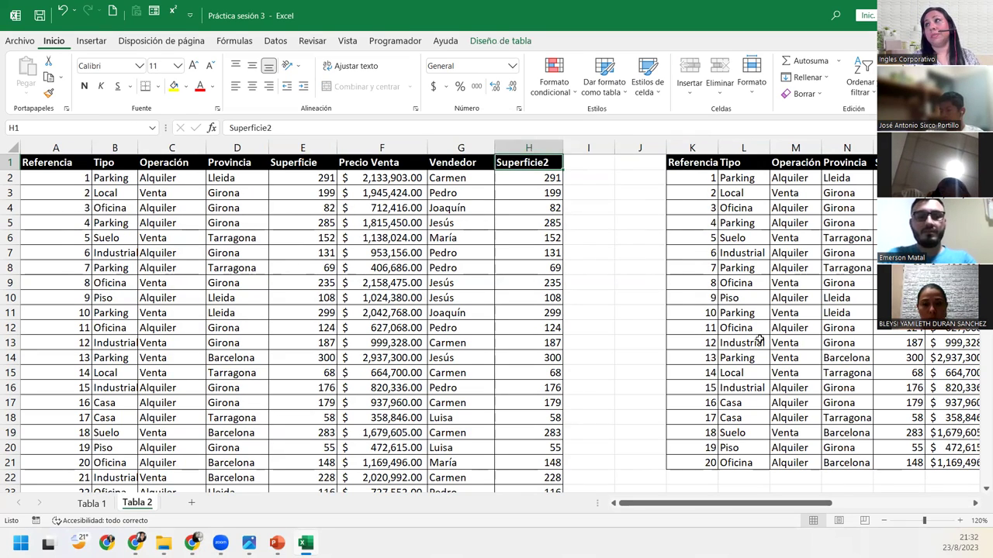
pyautogui.hotkey('ctrl', 'Left')
pyautogui.press('Right')
pyautogui.press('Right')
pyautogui.press('Right')
pyautogui.press('Right')
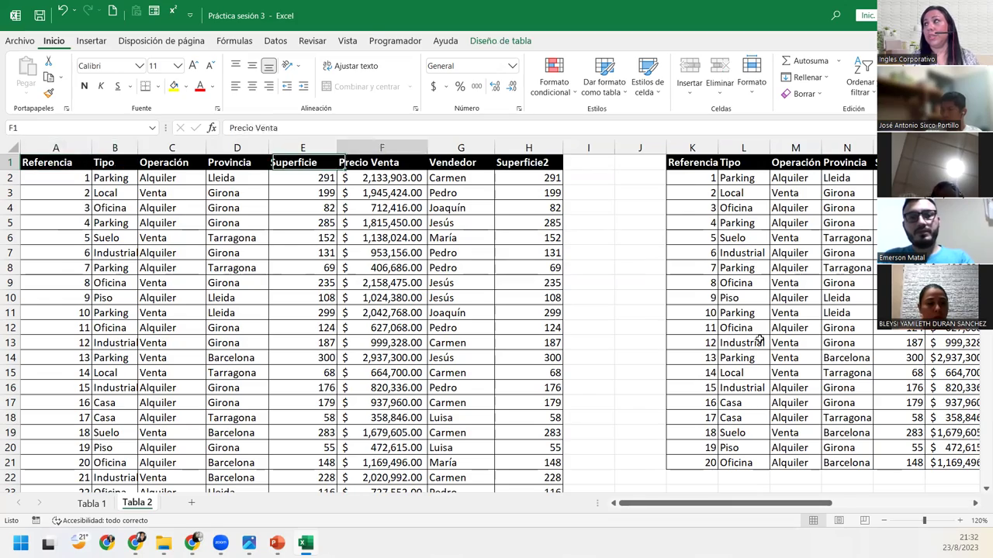
pyautogui.press('Right')
pyautogui.press('Right')
pyautogui.press('Right')
pyautogui.press('Right')
pyautogui.press('Right')
pyautogui.press('Right')
pyautogui.press('Right')
pyautogui.press('Right')
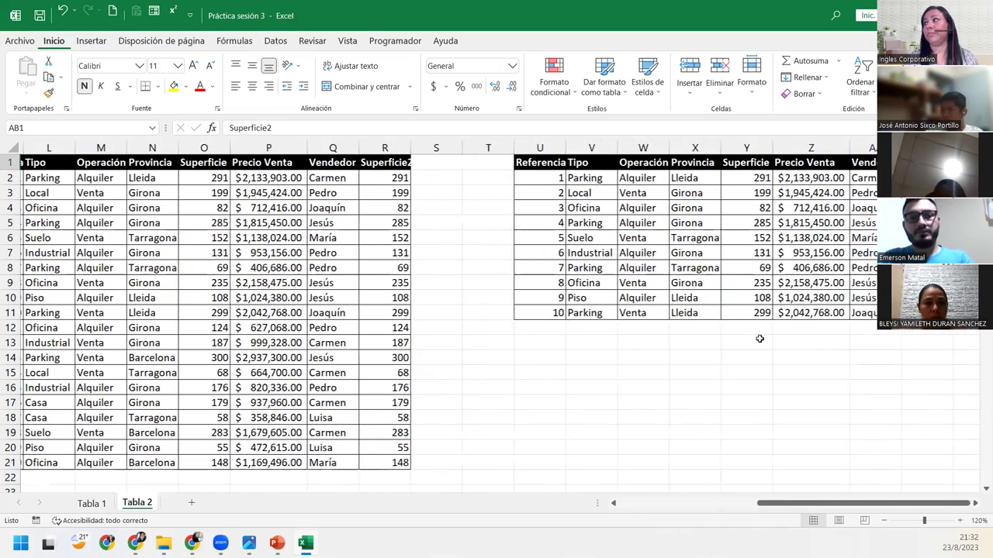
pyautogui.press('Right')
pyautogui.press('Right')
pyautogui.press('Right')
pyautogui.press('Right')
pyautogui.press('Right')
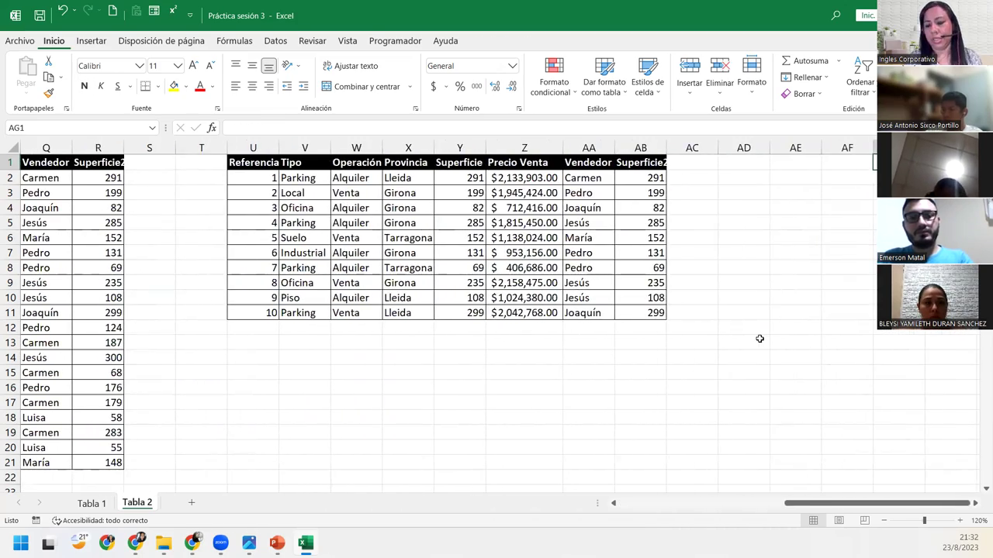
pyautogui.press('Left')
pyautogui.press('Left')
pyautogui.press('Left')
pyautogui.press('Left')
pyautogui.press('Left')
pyautogui.press('Left')
pyautogui.press('Left')
pyautogui.press('Left')
pyautogui.press('Right')
pyautogui.press('Right')
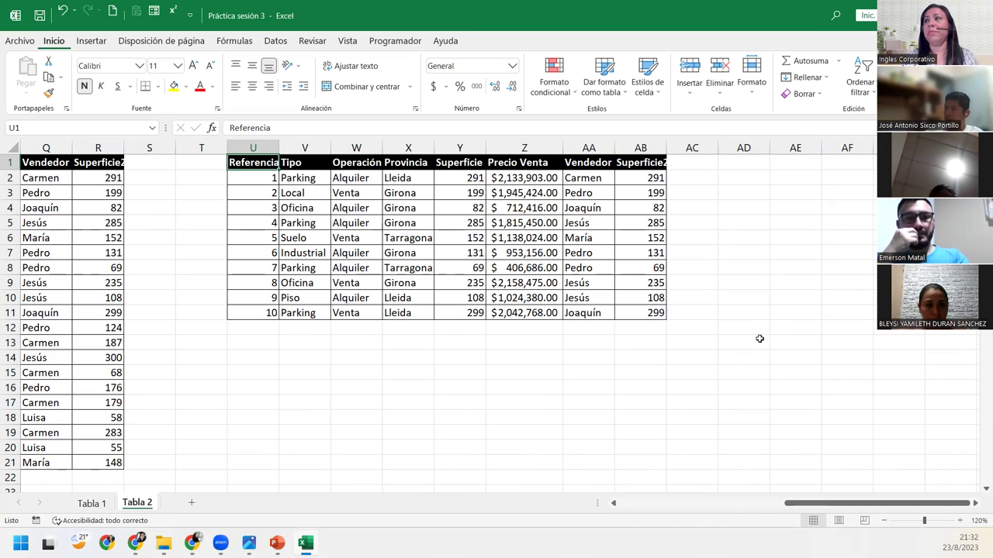
# Step: Select entire columns U through AB with Ctrl+Space and Shift+Right, then display the KeyTips
pyautogui.hotkey('ctrl', 'space')
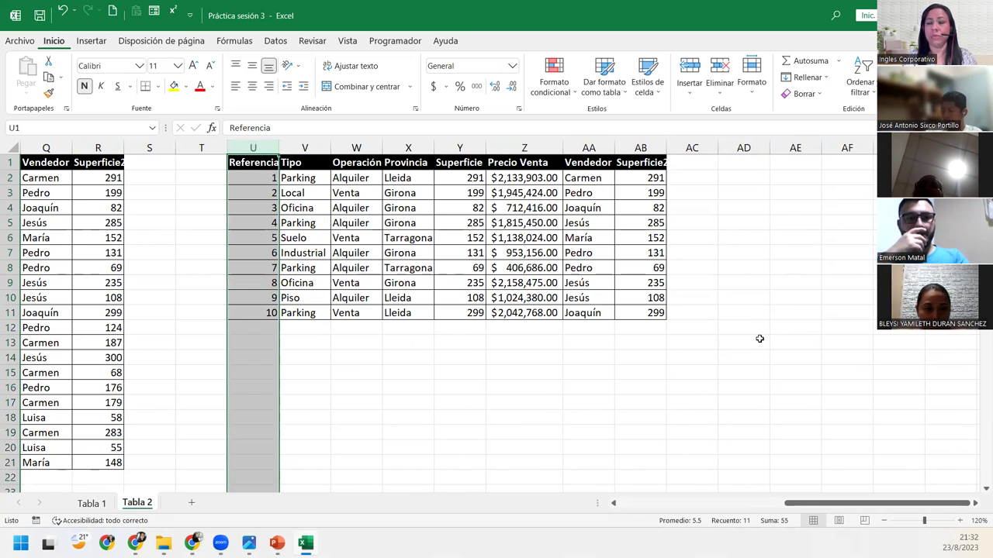
pyautogui.hotkey('shift', 'Right')
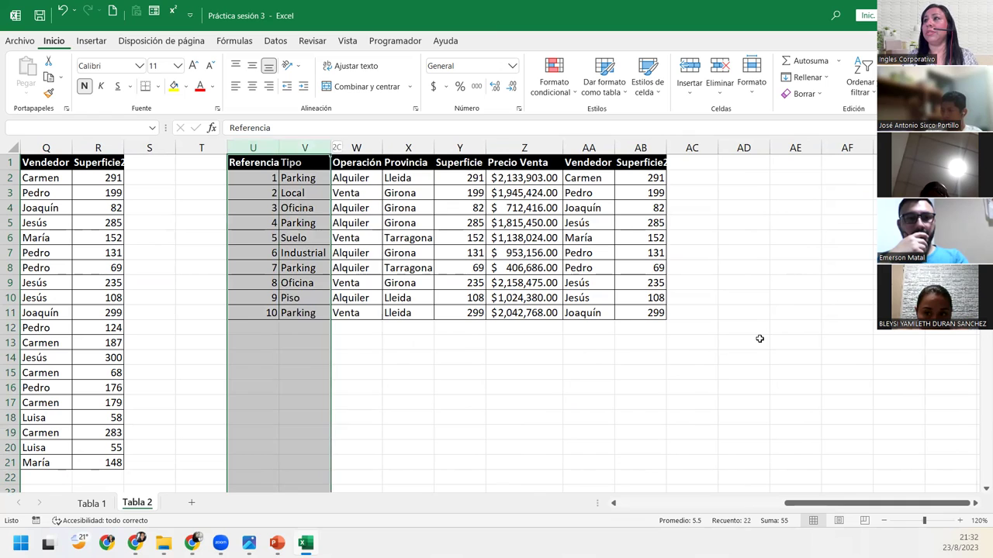
pyautogui.hotkey('shift', 'Right')
pyautogui.hotkey('shift', 'Right')
pyautogui.hotkey('shift', 'Right')
pyautogui.hotkey('shift', 'Right')
pyautogui.hotkey('shift', 'Right')
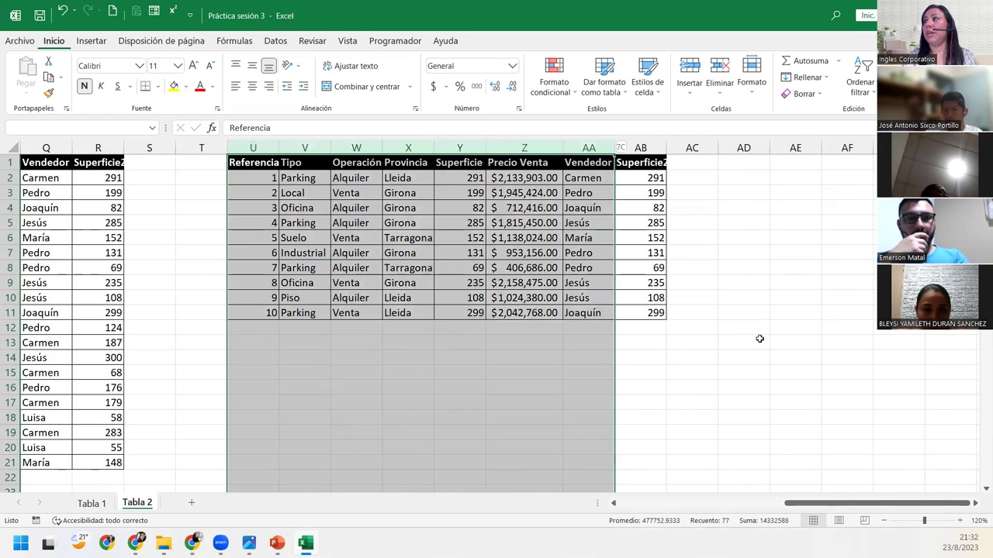
pyautogui.hotkey('shift', 'Right')
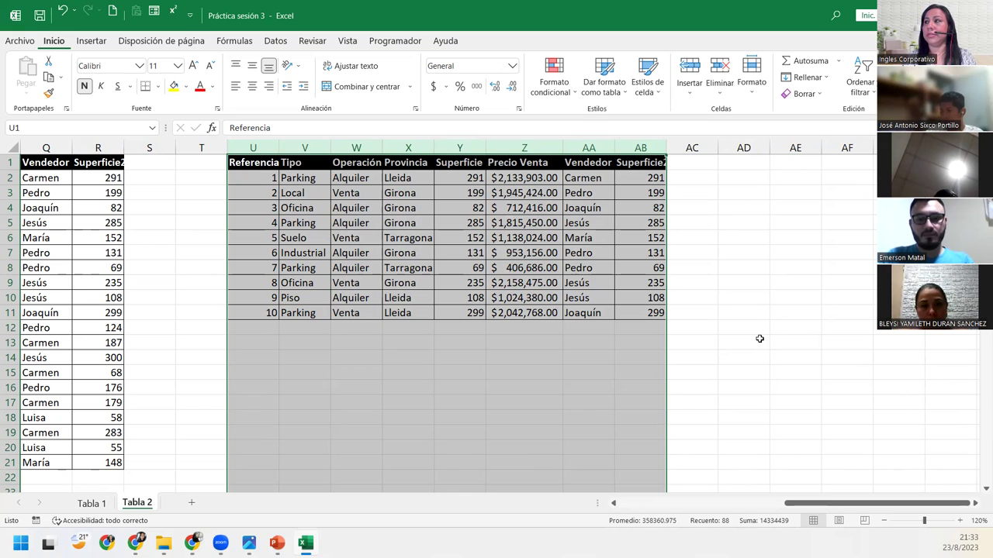
pyautogui.press('alt')
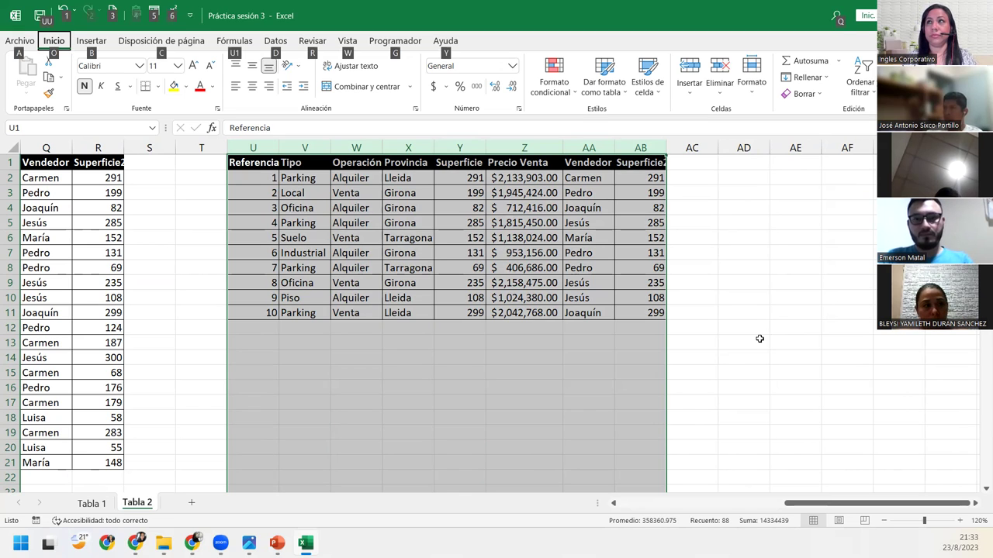
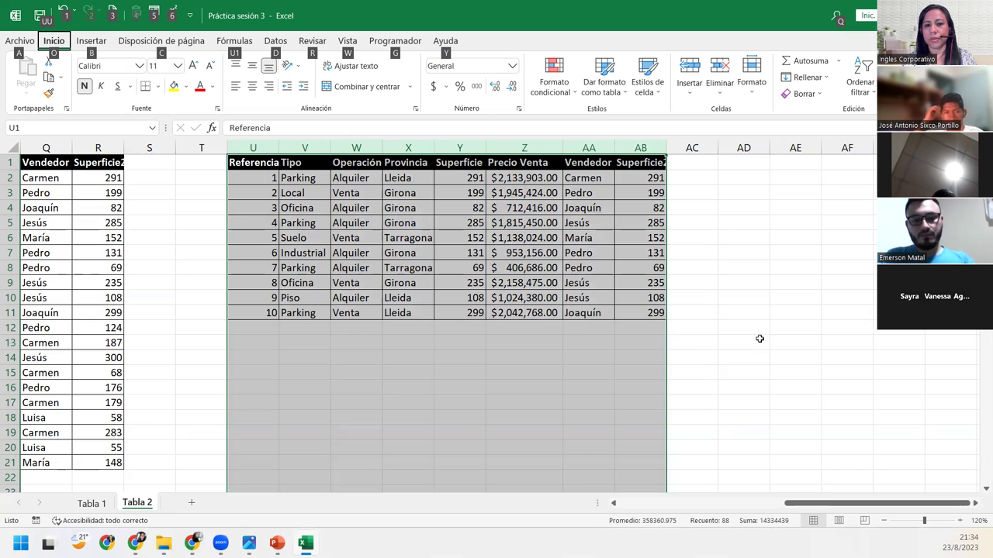
# Step: Switch the ribbon to the Revisar tab
pyautogui.press('Left')
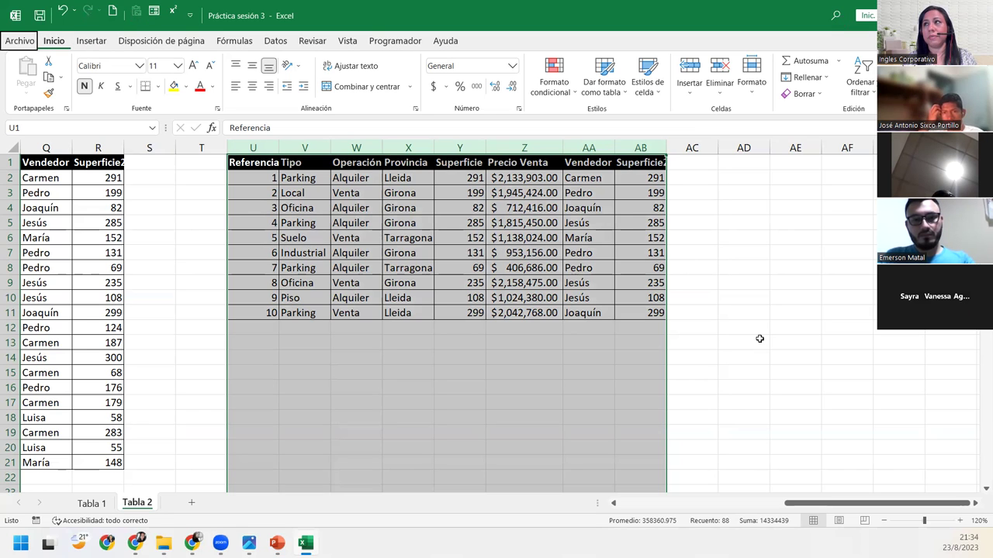
pyautogui.press('Left')
pyautogui.press('Left')
pyautogui.press('Left')
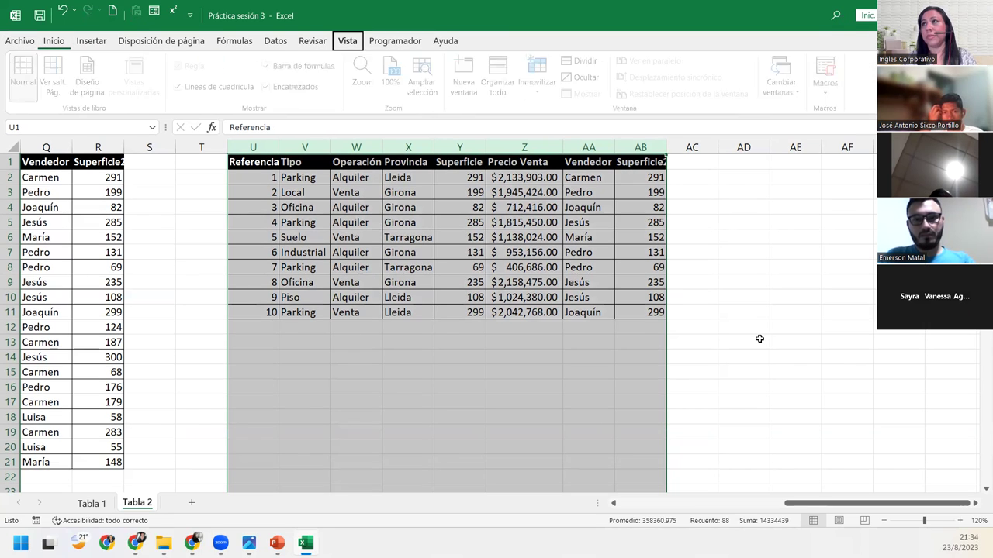
pyautogui.press('Left')
# Step: Select columns U through AB covering the property table
pyautogui.hotkey('shift', 'BackSpace')
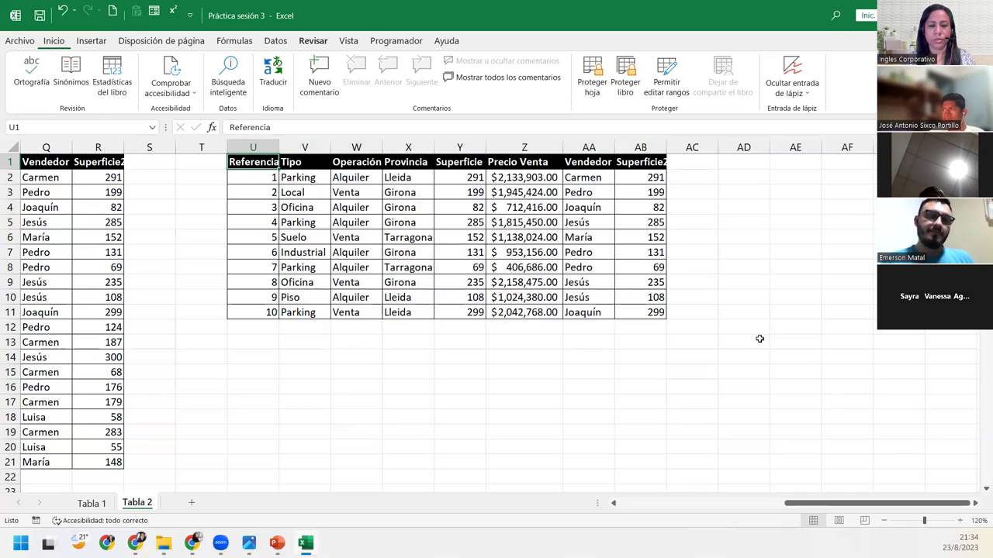
pyautogui.hotkey('ctrl', 'space')
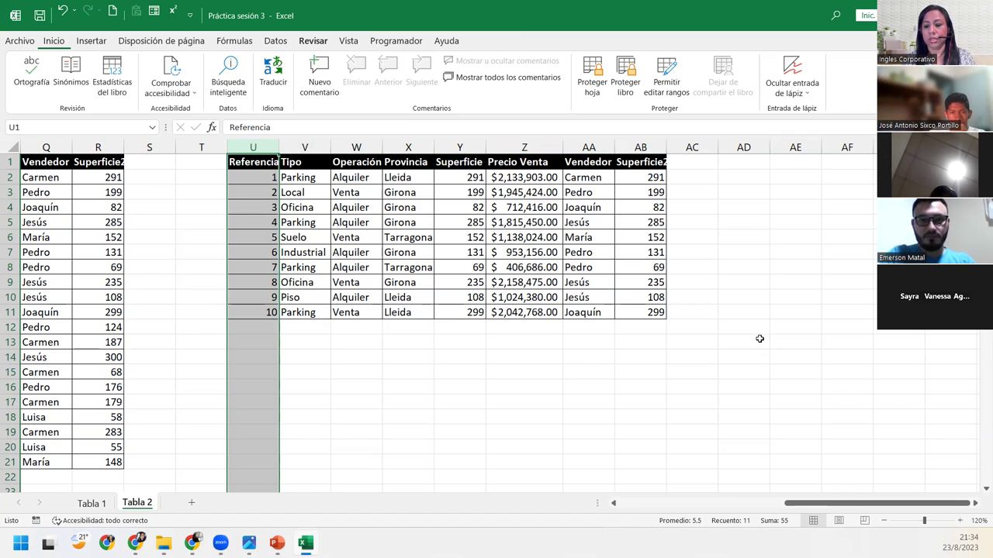
pyautogui.moveTo(256, 148); pyautogui.dragTo(640, 148)
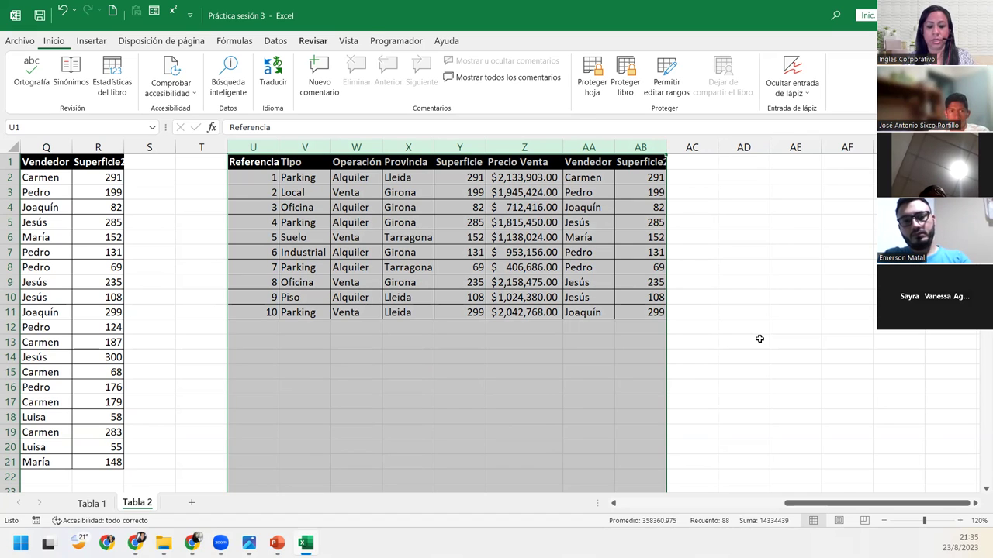
# Step: Return the ribbon to the Inicio tab and focus the font name box
pyautogui.press('alt')
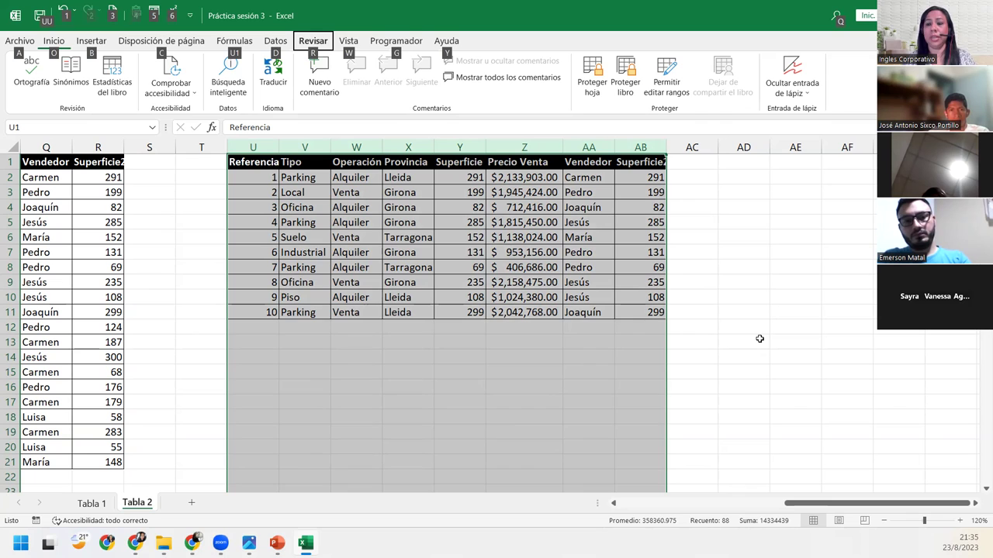
pyautogui.press('Escape')
pyautogui.press('o')
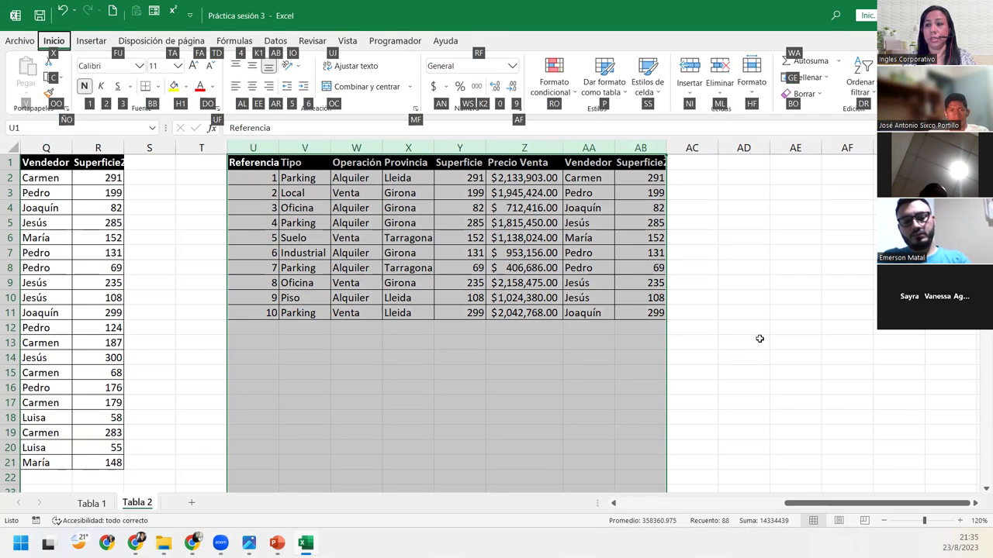
pyautogui.press('Escape')
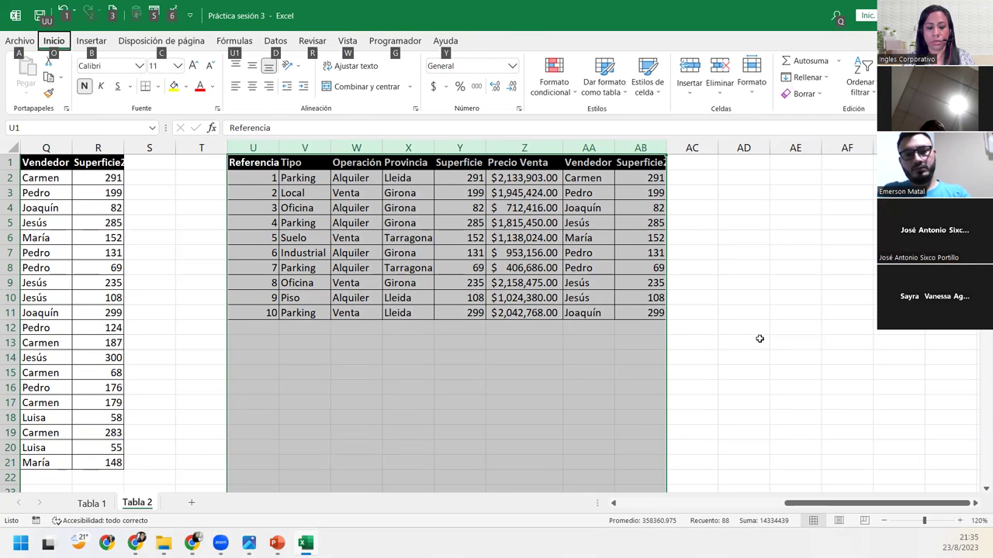
pyautogui.press('Escape')
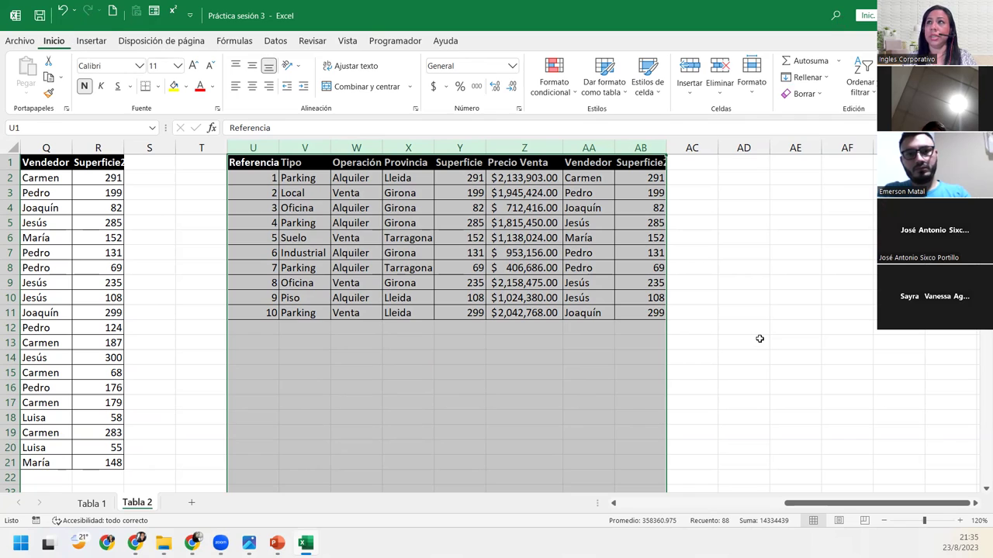
pyautogui.press('alt')
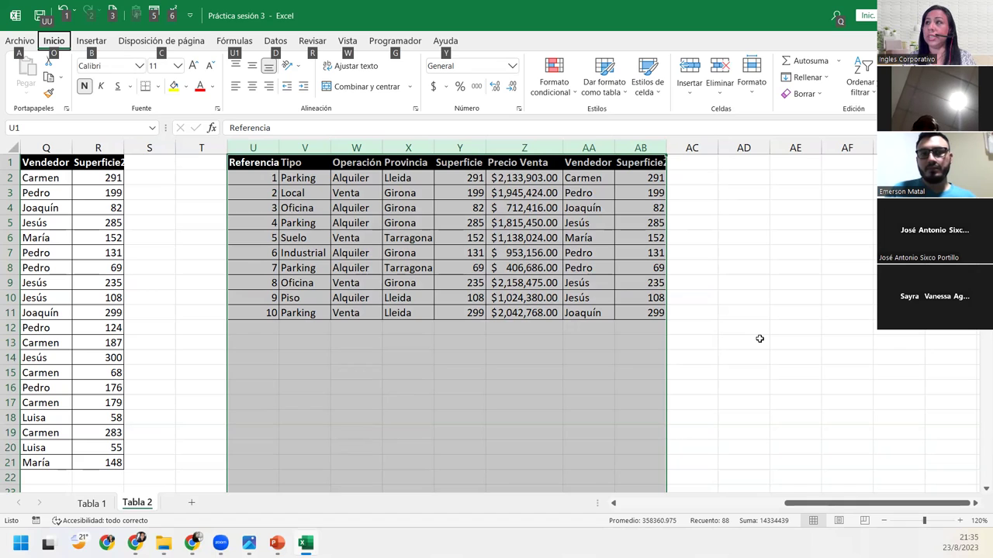
pyautogui.press('o')
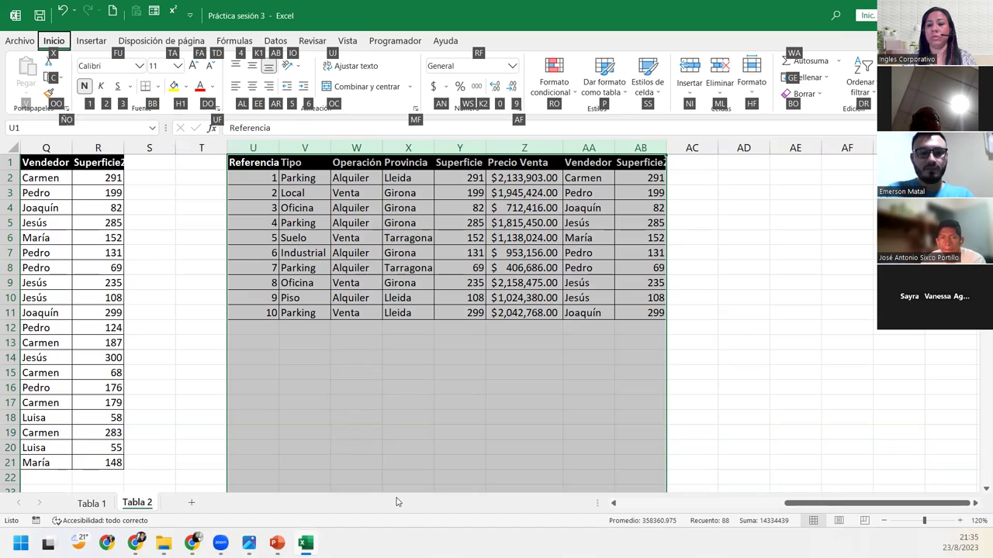
pyautogui.press('f')
pyautogui.press('u')
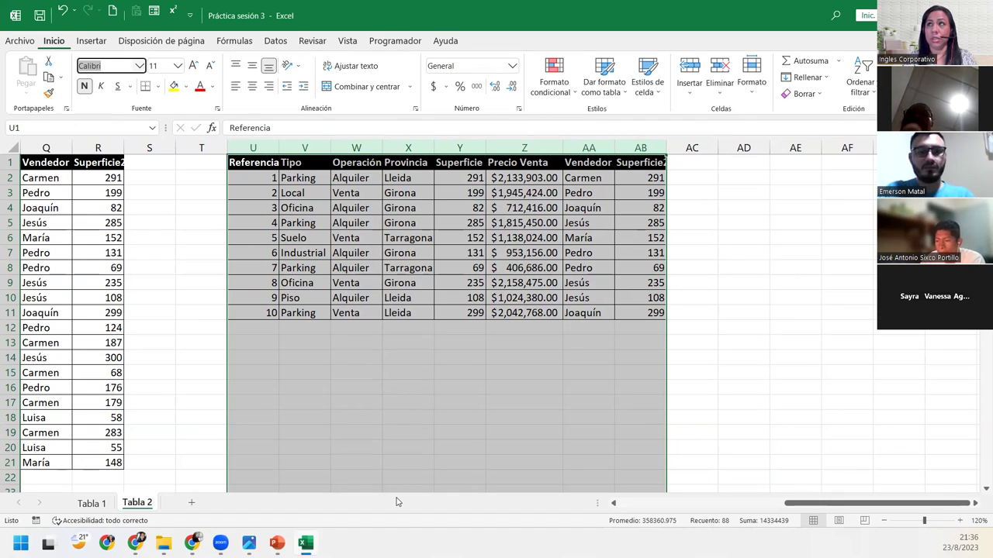
# Step: Apply the Maiandra GD font to the property table in U1:AB11
pyautogui.hotkey('alt', 'Down')
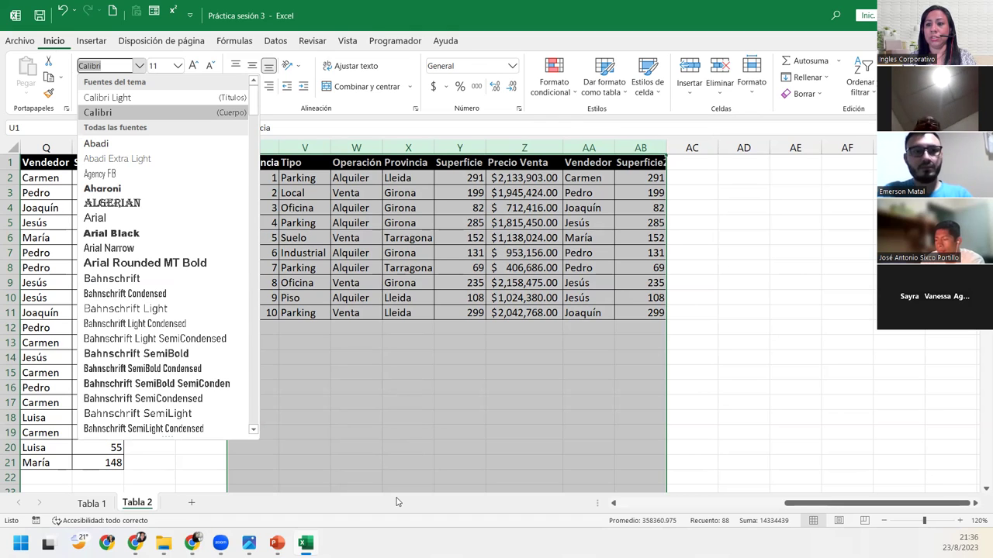
pyautogui.press('Down')
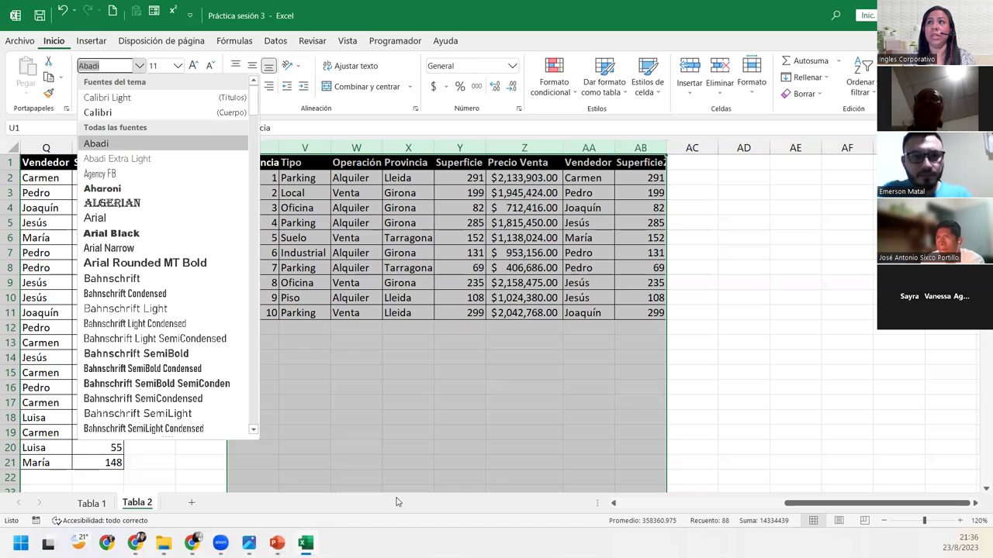
pyautogui.press('Down')
pyautogui.press('Down')
pyautogui.press('Down')
pyautogui.press('Down')
pyautogui.press('Down')
pyautogui.press('Down')
pyautogui.press('Down')
pyautogui.press('Down')
pyautogui.press('Down')
pyautogui.press('Down')
pyautogui.press('Down')
pyautogui.press('Down')
pyautogui.press('Down')
pyautogui.press('Down')
pyautogui.press('Down')
pyautogui.press('Down')
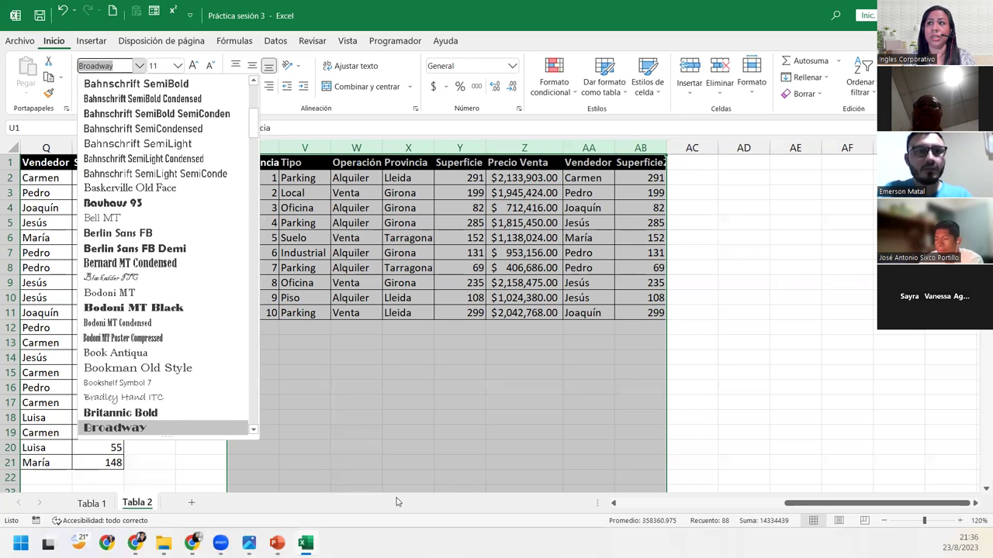
pyautogui.press('Down')
pyautogui.press('Down')
pyautogui.press('Down')
pyautogui.press('Down')
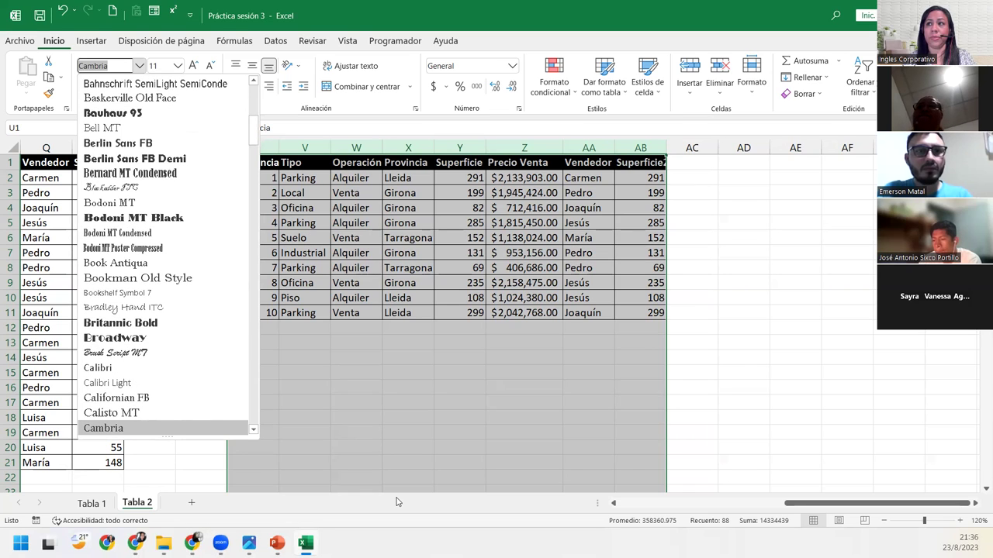
pyautogui.write('Maiandra GD')
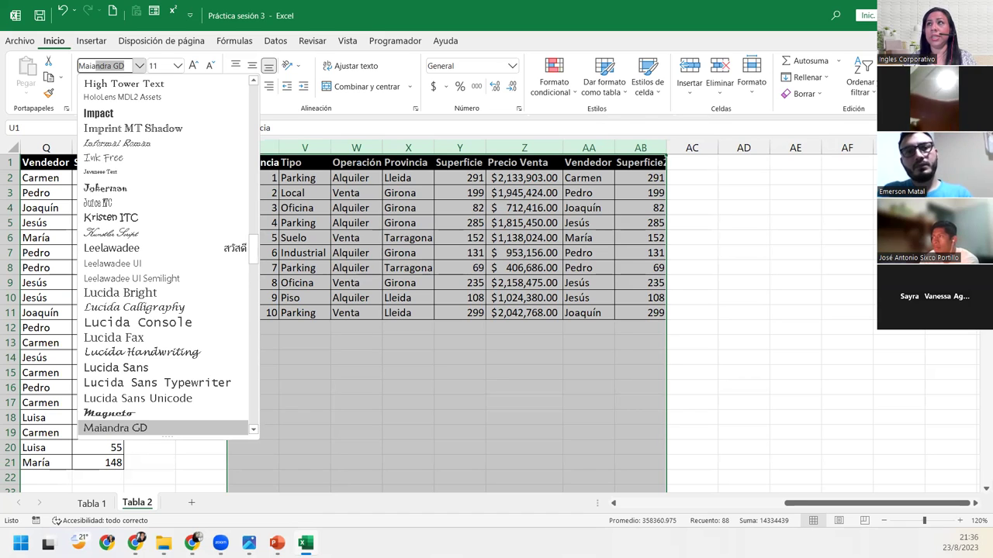
pyautogui.press('Return')
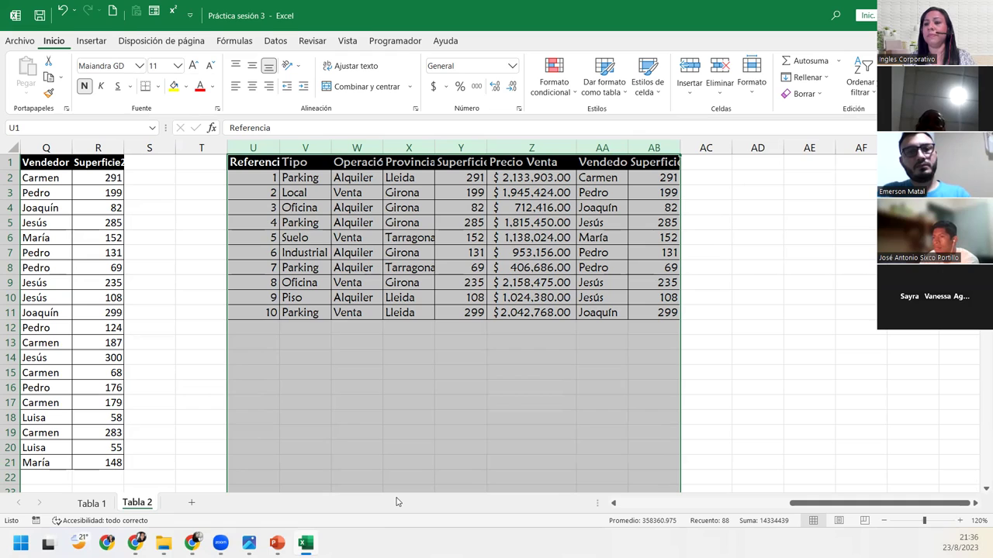
pyautogui.press('alt')
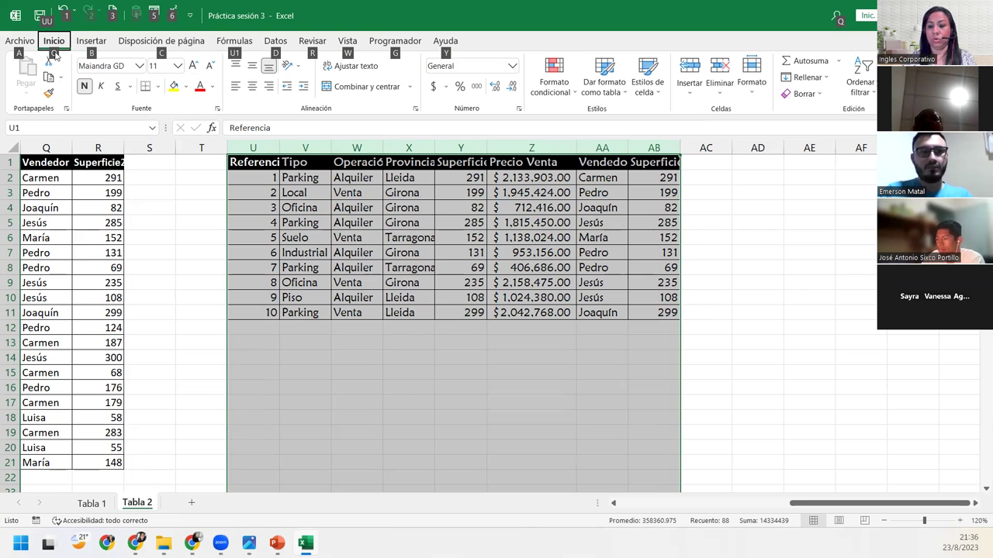
pyautogui.press('o')
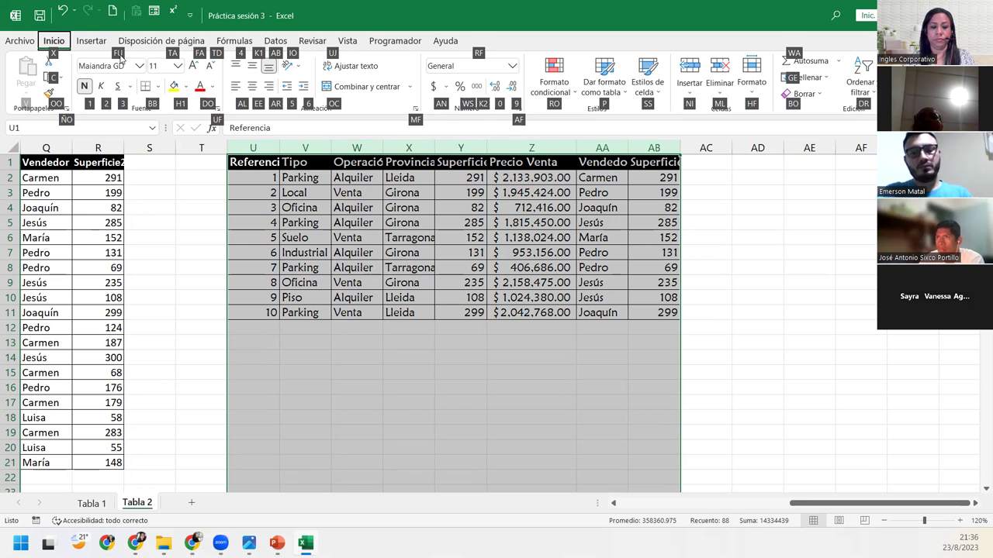
# Step: Change the property table's font from Maiandra GD to Garamond
pyautogui.press('f')
pyautogui.press('u')
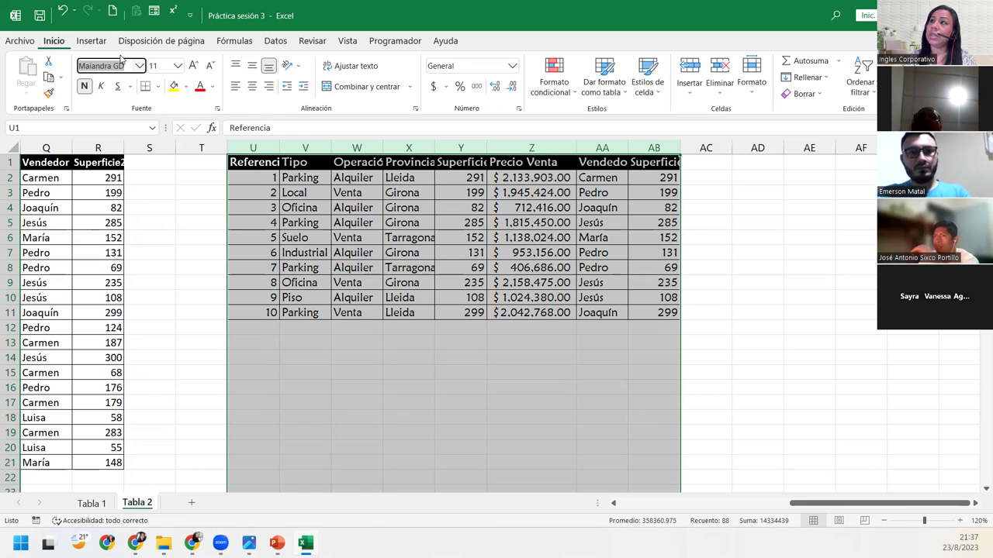
pyautogui.press('Down')
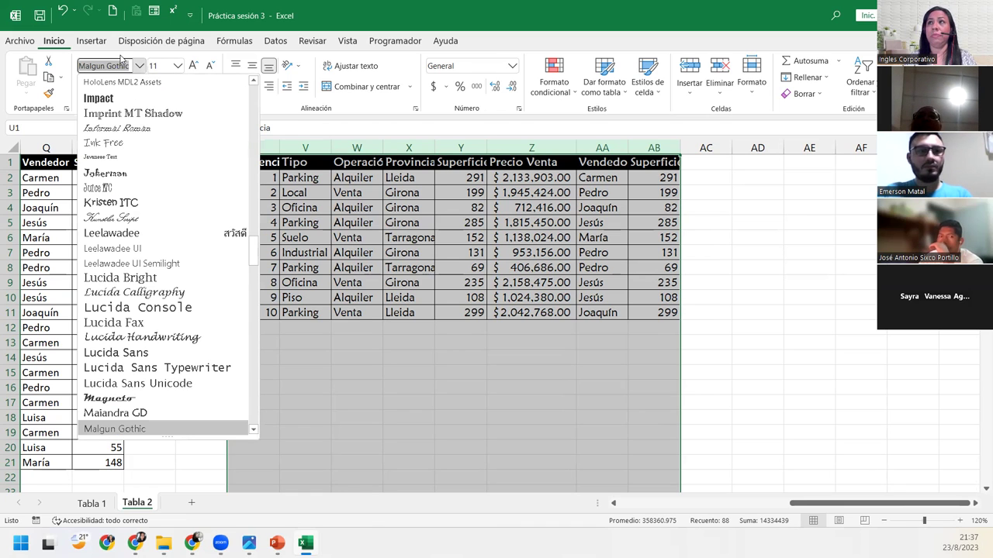
pyautogui.press('Down')
pyautogui.press('Down')
pyautogui.press('Down')
pyautogui.press('Down')
pyautogui.press('Down')
pyautogui.press('Down')
pyautogui.press('Down')
pyautogui.press('Down')
pyautogui.press('Down')
pyautogui.press('Down')
pyautogui.press('Down')
pyautogui.press('Down')
pyautogui.press('Down')
pyautogui.press('Down')
pyautogui.press('Down')
pyautogui.press('Down')
pyautogui.press('Down')
pyautogui.press('Down')
pyautogui.press('Down')
pyautogui.press('Down')
pyautogui.press('Down')
pyautogui.press('Down')
pyautogui.press('Down')
pyautogui.press('Down')
pyautogui.press('Down')
pyautogui.press('Down')
pyautogui.press('Down')
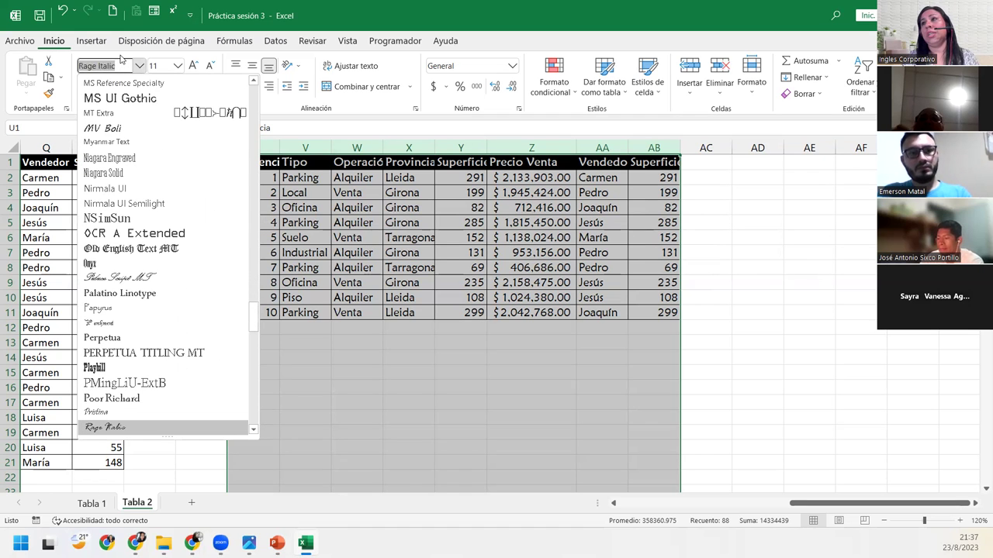
pyautogui.press('Down')
pyautogui.press('Down')
pyautogui.press('Down')
pyautogui.press('Down')
pyautogui.press('Down')
pyautogui.press('Down')
pyautogui.press('Down')
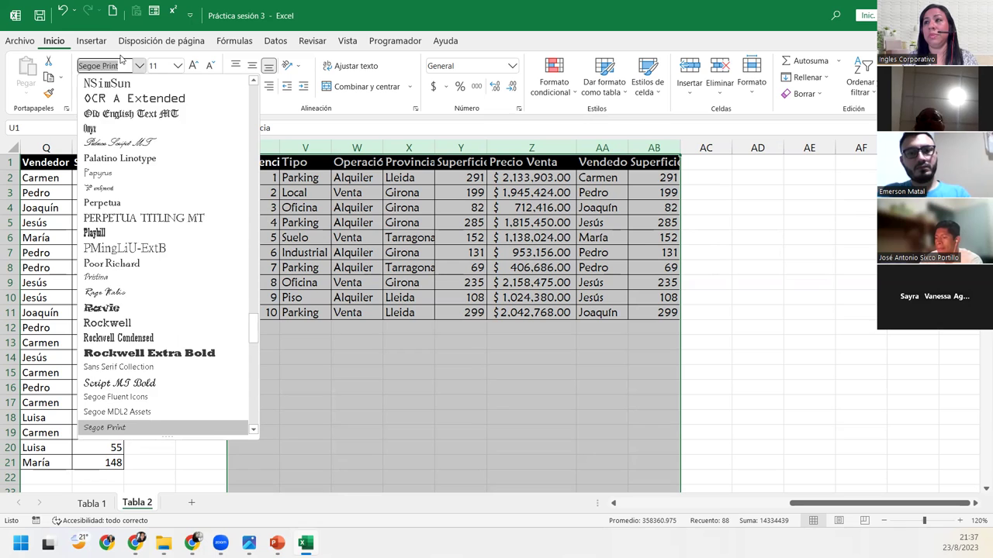
pyautogui.press('Down')
pyautogui.press('Down')
pyautogui.press('Down')
pyautogui.press('Down')
pyautogui.press('Down')
pyautogui.press('Down')
pyautogui.press('Down')
pyautogui.press('Down')
pyautogui.press('Down')
pyautogui.press('Down')
pyautogui.press('Down')
pyautogui.press('Down')
pyautogui.press('Down')
pyautogui.press('Down')
pyautogui.press('Down')
pyautogui.press('Down')
pyautogui.press('Down')
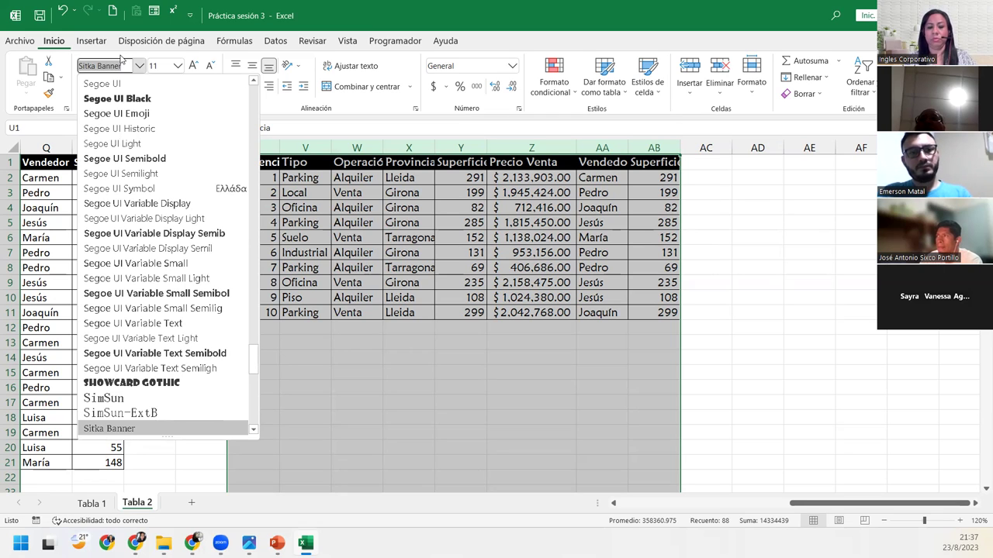
pyautogui.write('Garamond')
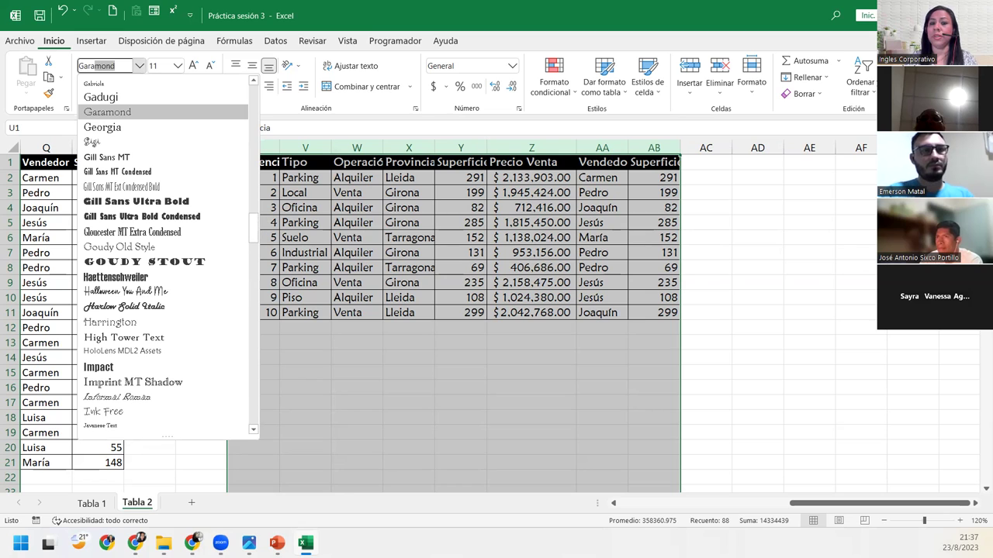
pyautogui.press('Return')
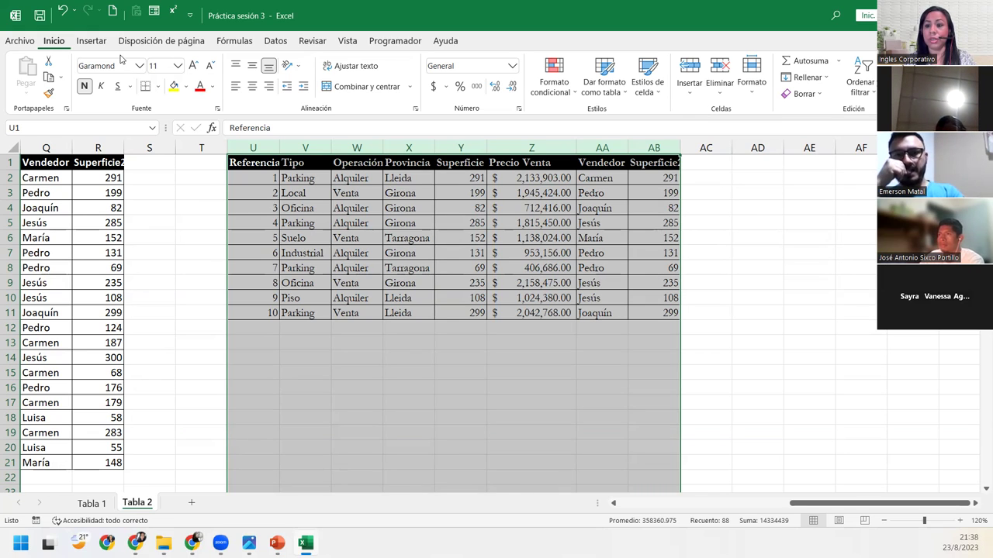
# Step: Select the data block U2:AB11 beneath the header row
pyautogui.hotkey('shift', 'BackSpace')
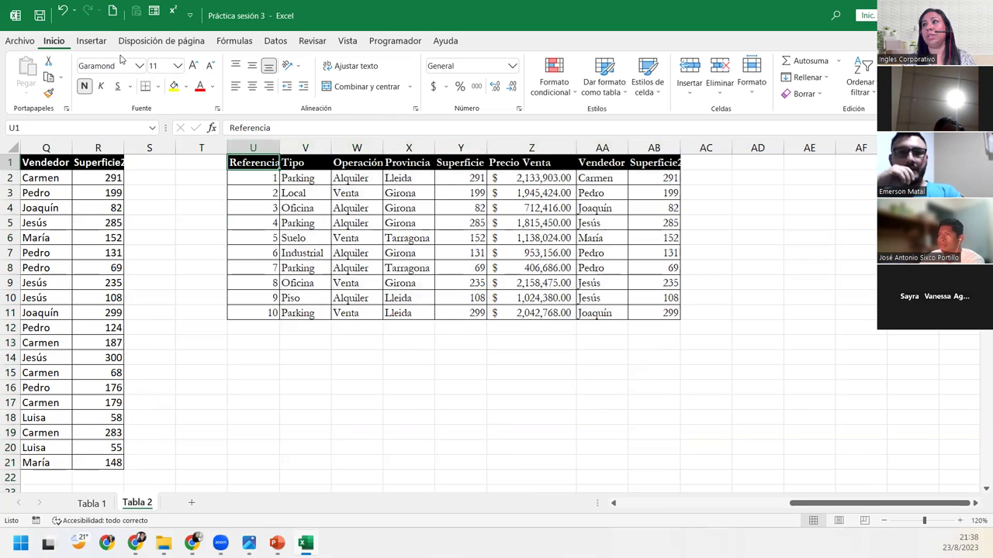
pyautogui.press('Down')
pyautogui.hotkey('ctrl', 'shift', 'Down')
pyautogui.hotkey('ctrl', 'shift', 'Right')
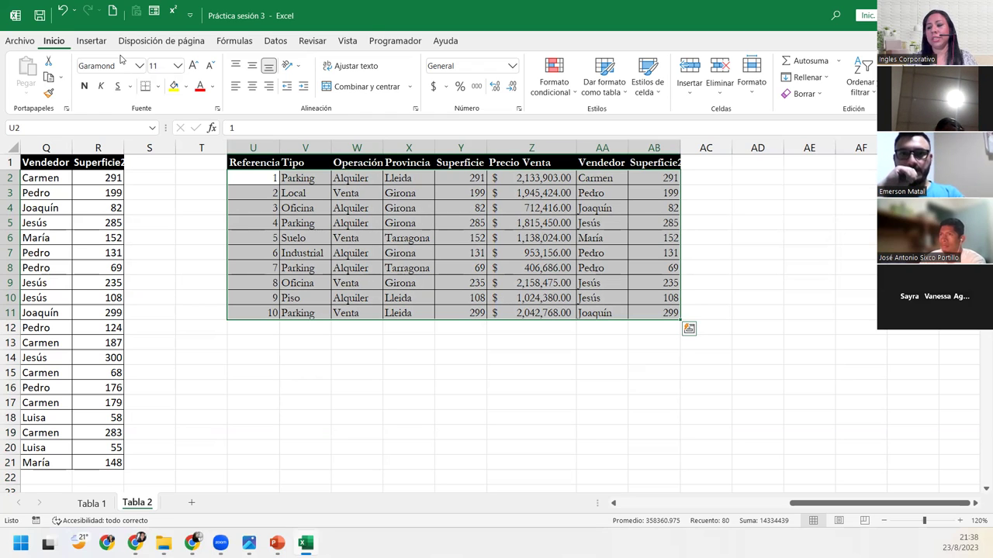
pyautogui.press('Down')
pyautogui.press('Up')
pyautogui.press('Up')
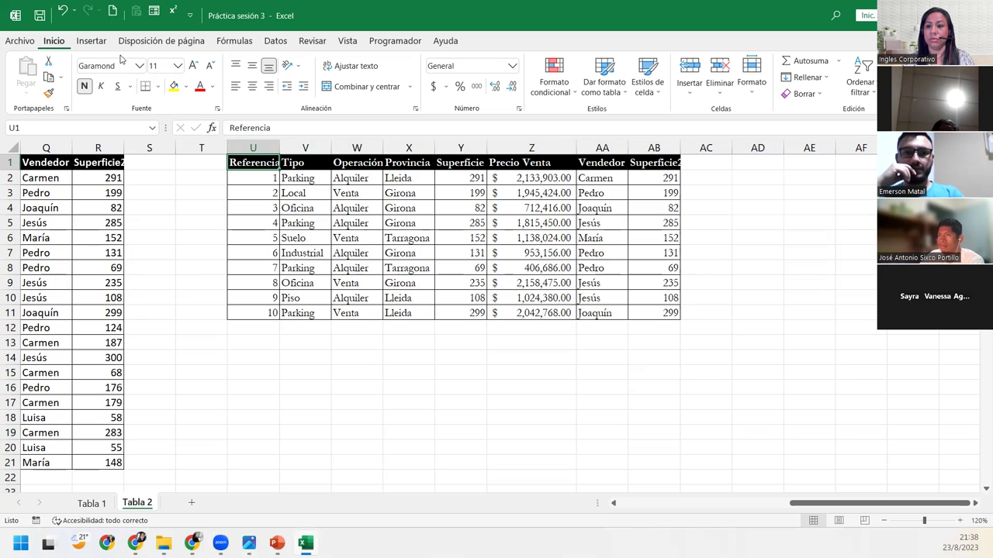
pyautogui.press('Down')
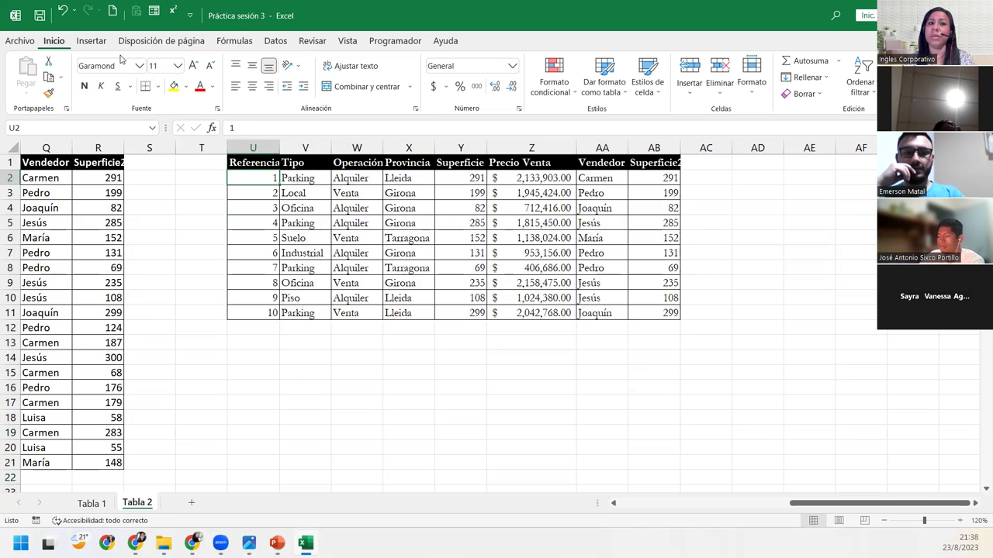
pyautogui.hotkey('ctrl', 'shift', 'Down')
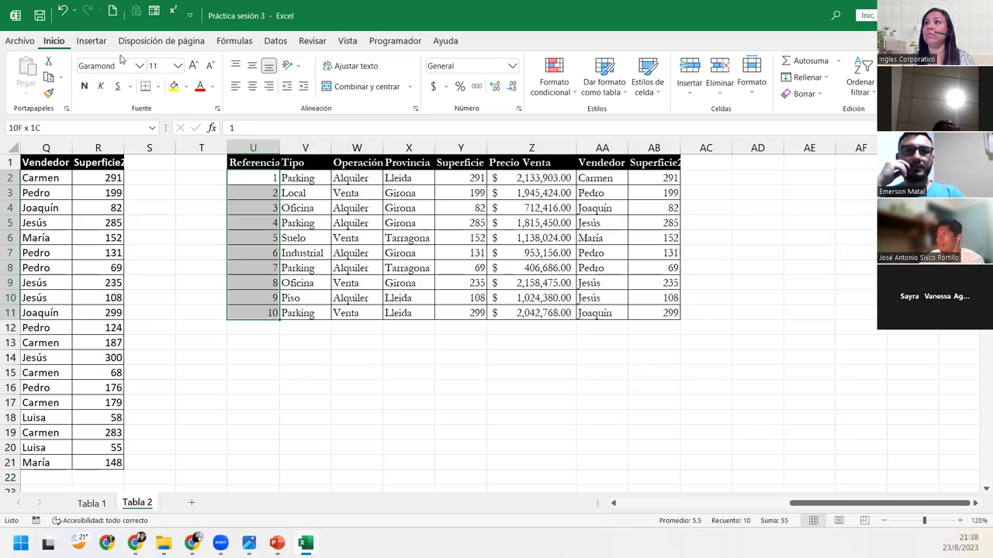
pyautogui.hotkey('ctrl', 'shift', 'Right')
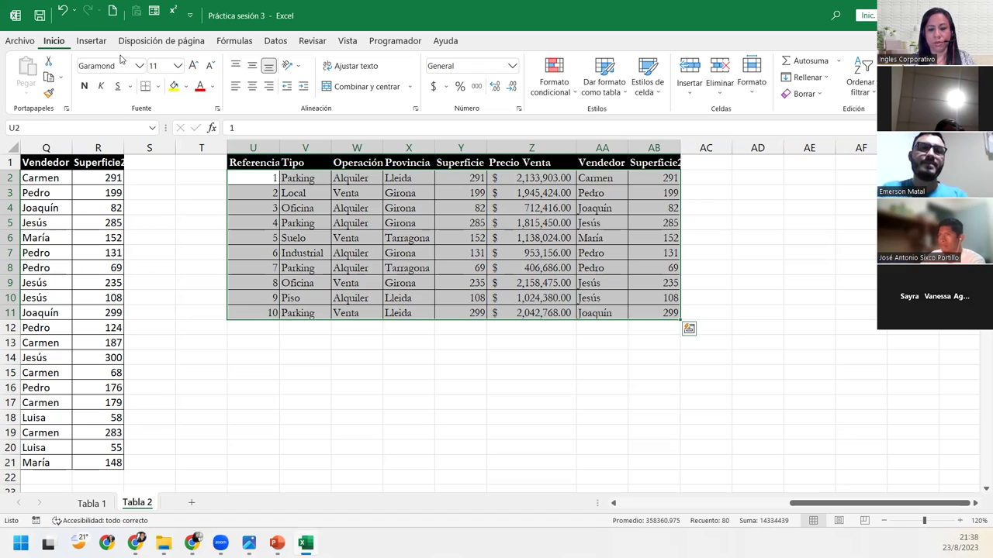
# Step: Open Font Color and preview light, grey, orange-brown and gold colours on the data
pyautogui.press('alt')
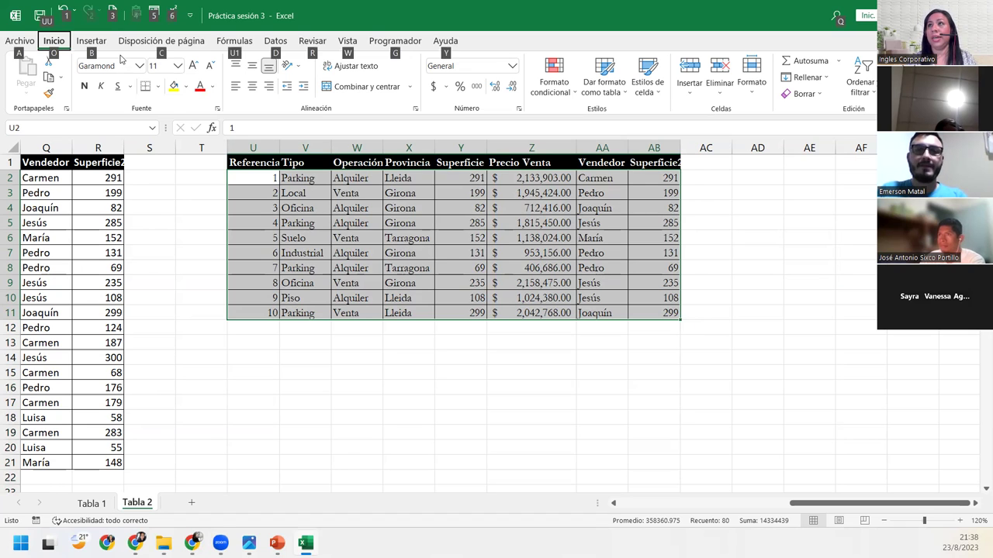
pyautogui.press('o')
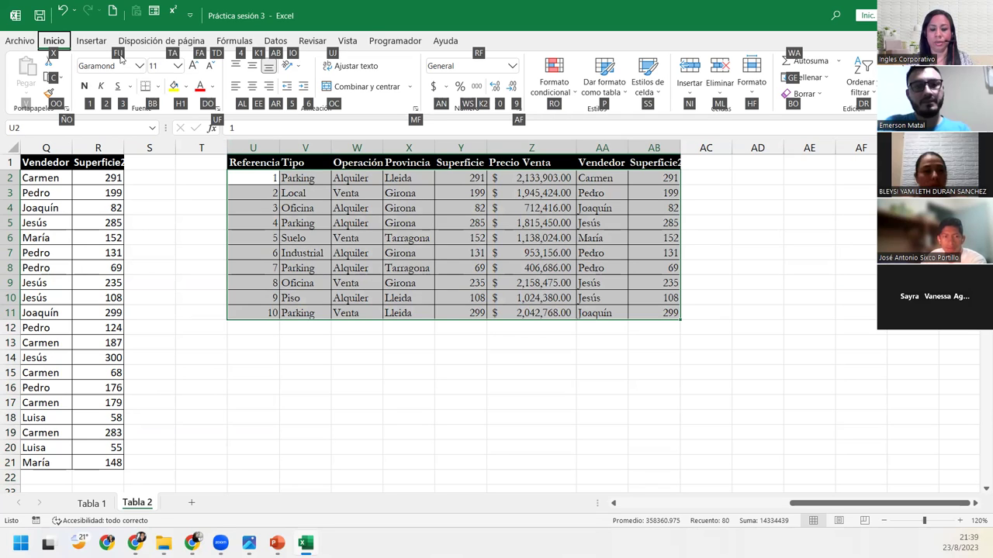
pyautogui.press('d')
pyautogui.press('o')
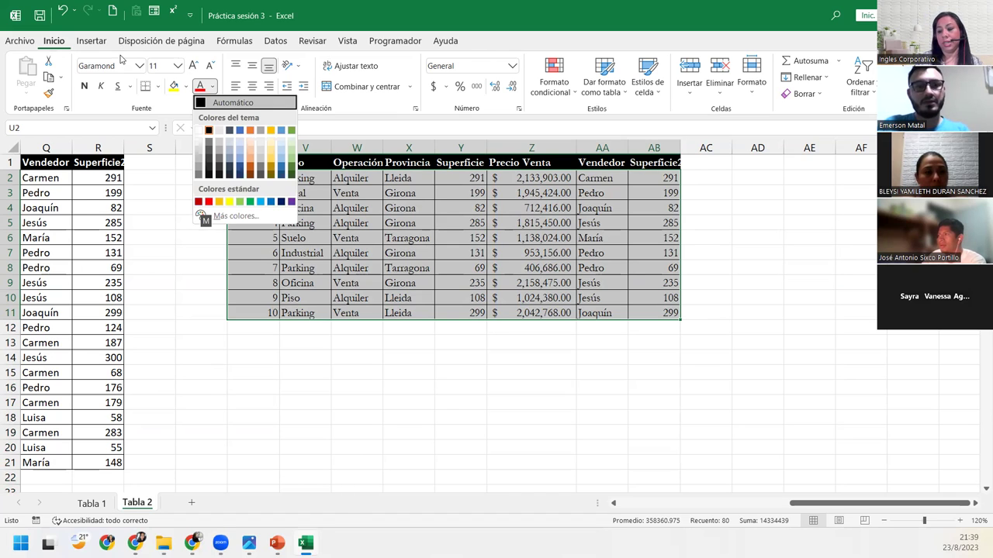
pyautogui.press('Down')
pyautogui.press('Down')
pyautogui.press('Down')
pyautogui.press('Down')
pyautogui.press('Right')
pyautogui.press('Right')
pyautogui.press('Down')
pyautogui.press('Right')
pyautogui.press('Right')
pyautogui.press('Right')
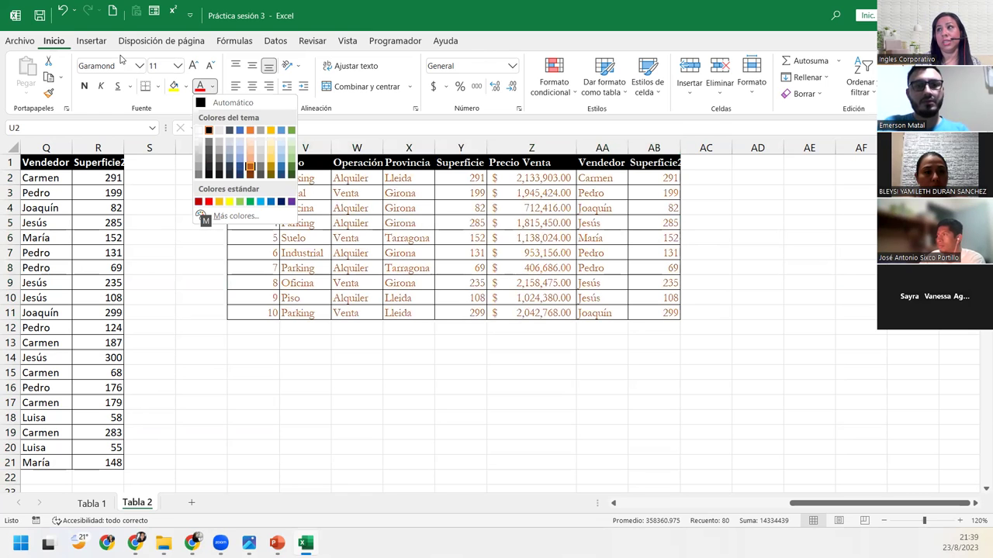
pyautogui.press('Up')
pyautogui.press('Right')
pyautogui.press('Right')
pyautogui.press('Down')
pyautogui.press('Down')
pyautogui.press('Down')
pyautogui.press('Right')
pyautogui.press('Right')
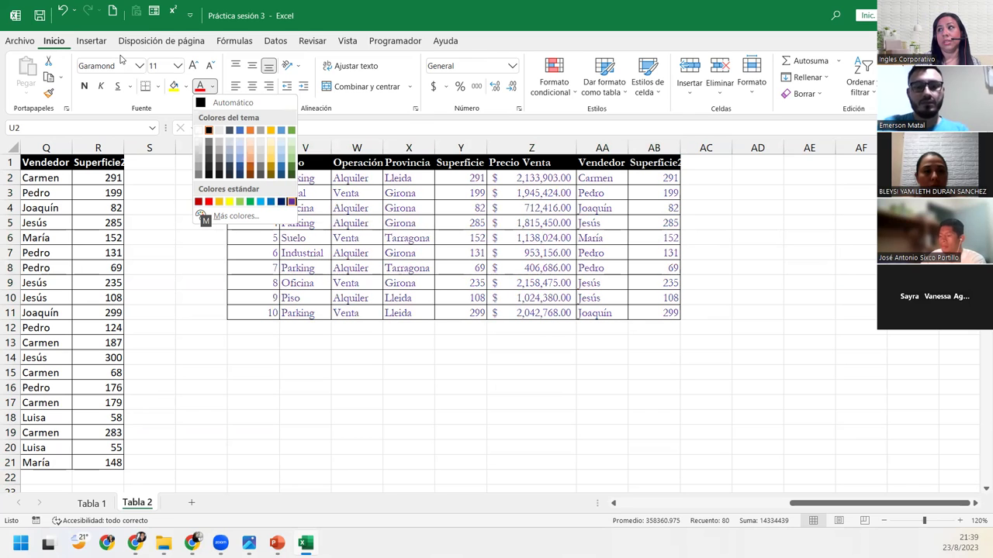
# Step: Apply a blue font colour to the data text in U2:AB11
pyautogui.press('Home')
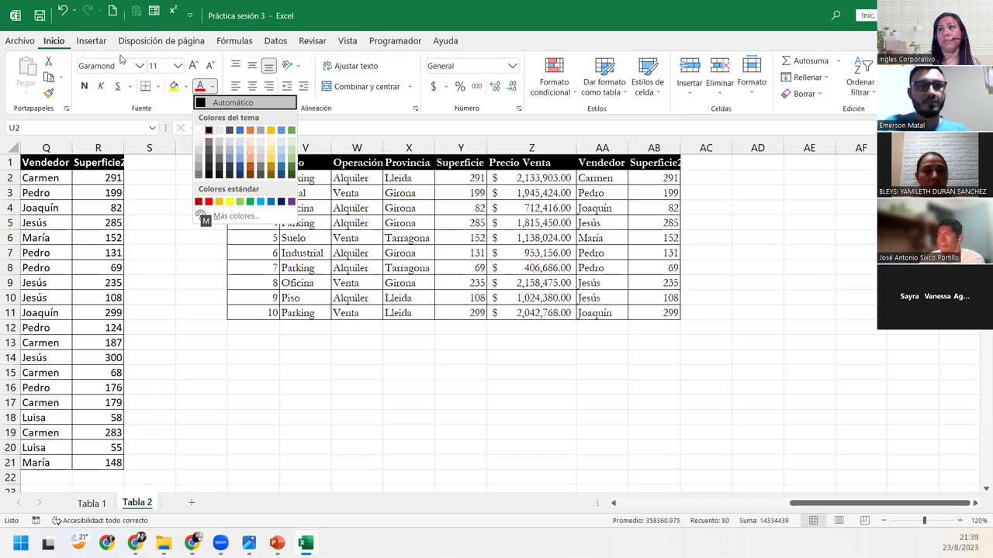
pyautogui.press('Down')
pyautogui.press('Down')
pyautogui.press('Down')
pyautogui.press('Down')
pyautogui.press('Down')
pyautogui.press('Down')
pyautogui.press('Down')
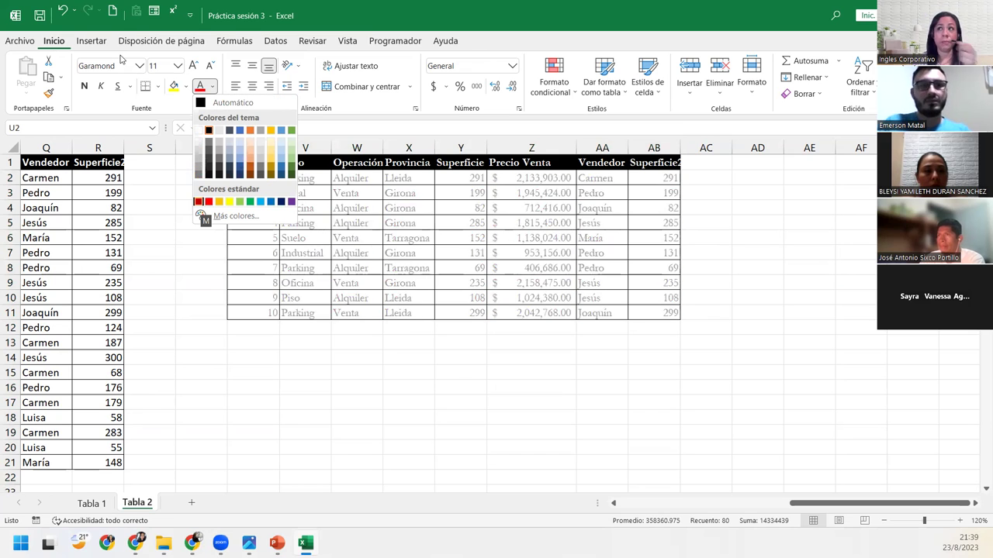
pyautogui.press('Down')
pyautogui.press('Up')
pyautogui.press('Right')
pyautogui.press('Right')
pyautogui.press('Right')
pyautogui.press('Right')
pyautogui.press('Right')
pyautogui.press('Right')
pyautogui.press('Right')
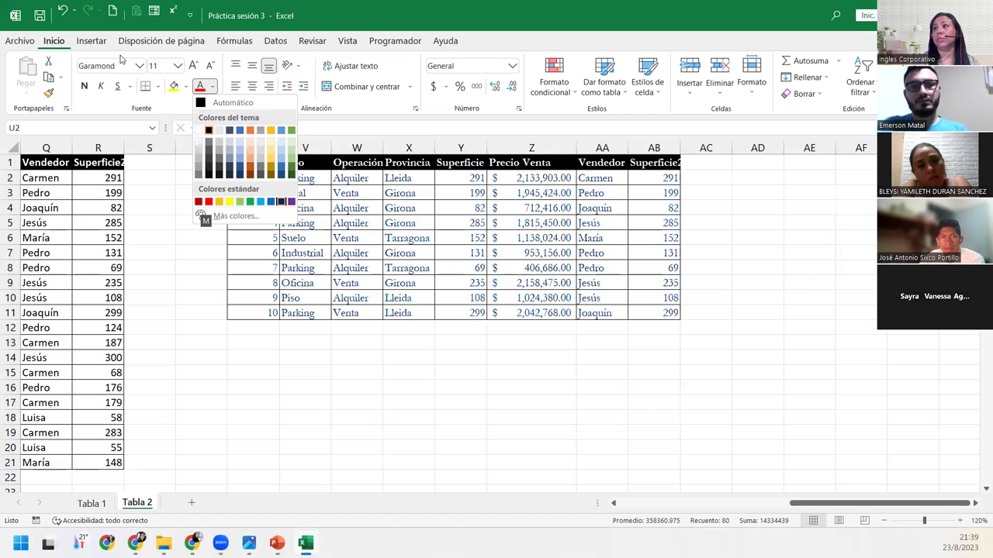
pyautogui.press('Left')
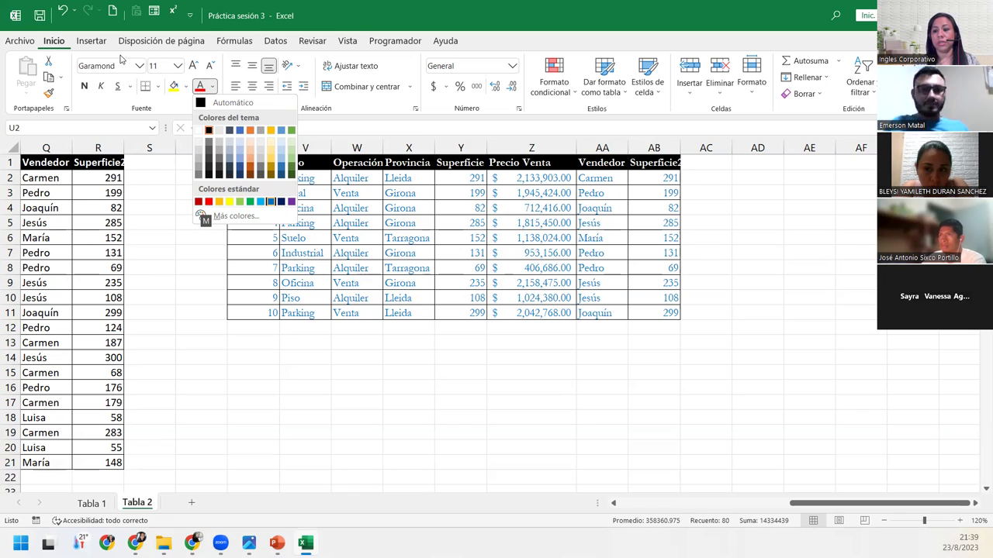
pyautogui.press('Escape')
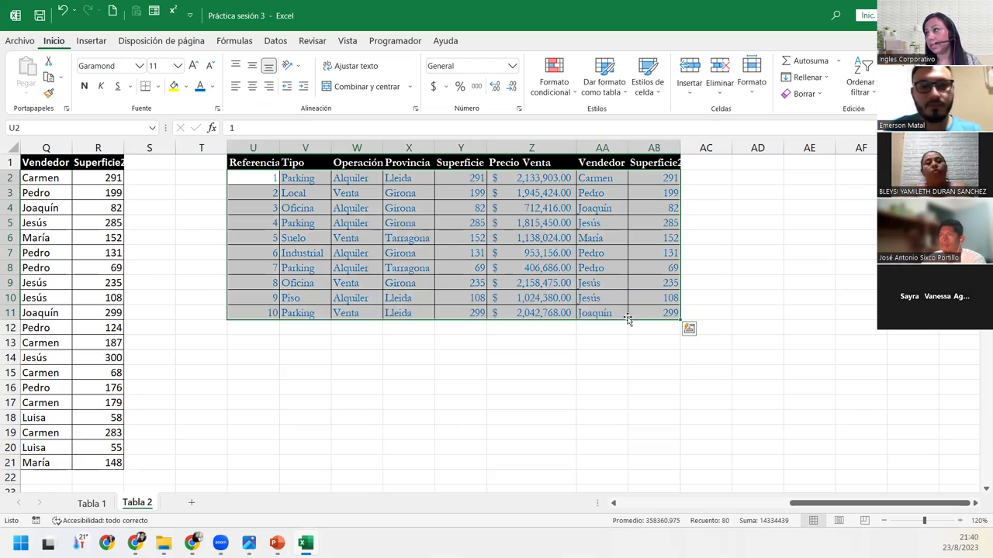
# Step: Deselect the table and select cell U14 below it
pyautogui.click(654, 357)
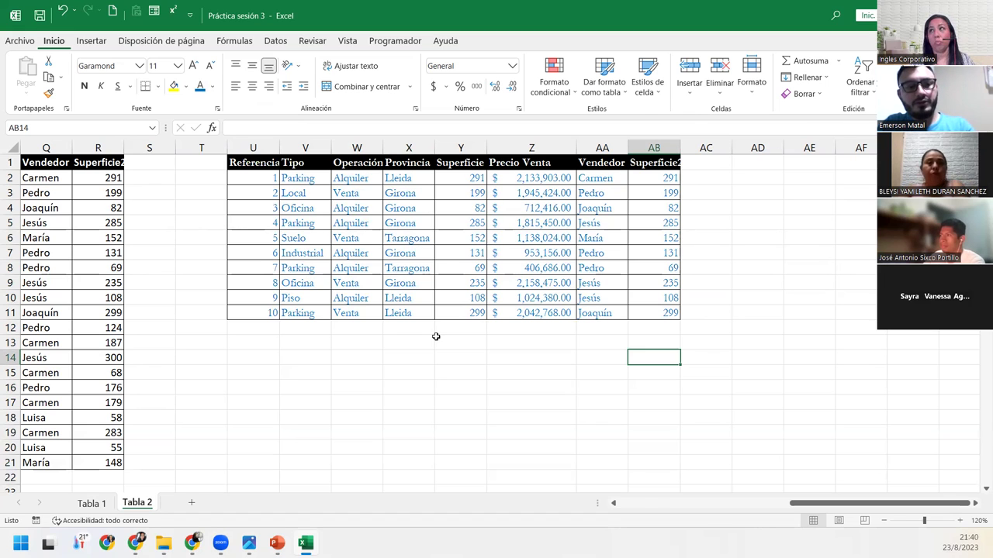
pyautogui.click(271, 363)
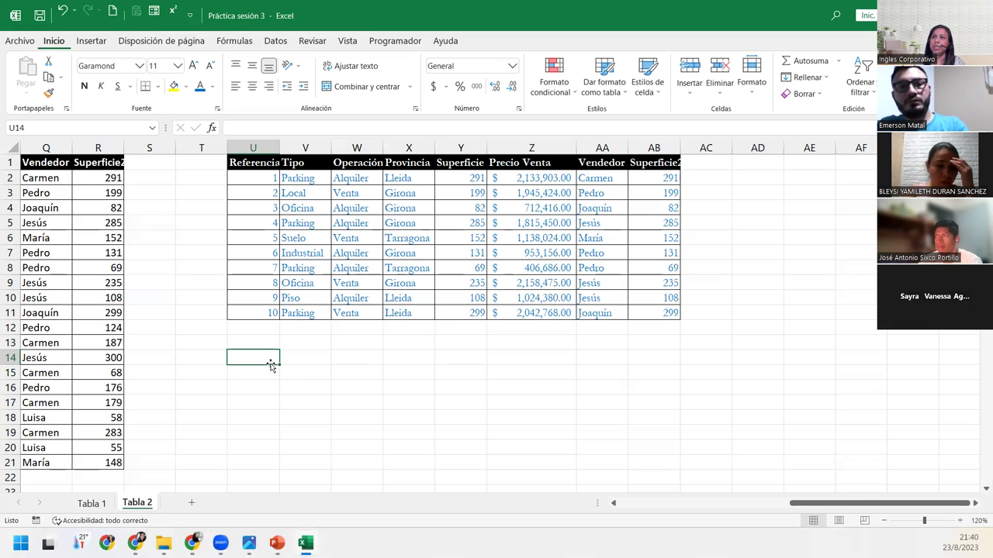
pyautogui.press('alt')
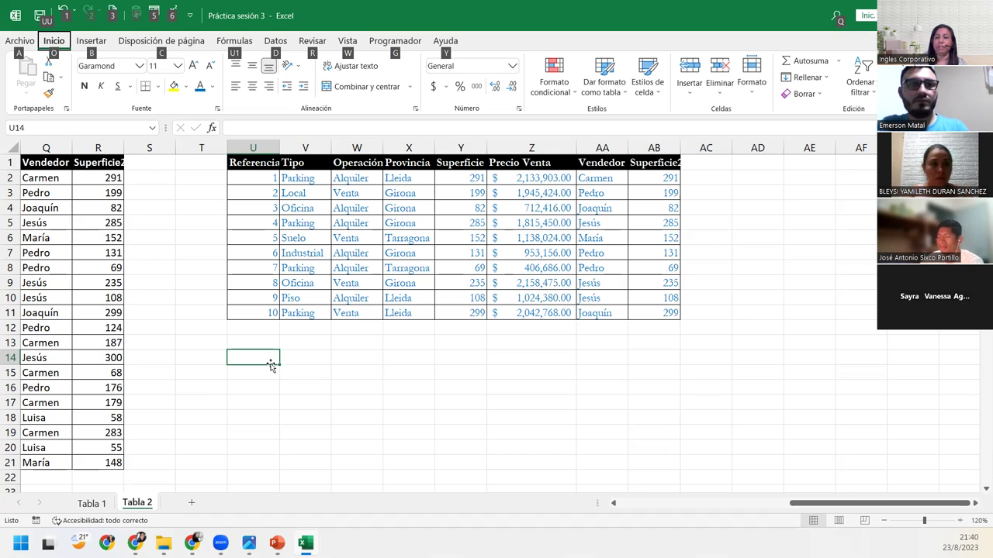
# Step: Show the Ilustraciones options on the Insertar tab
pyautogui.press('b')
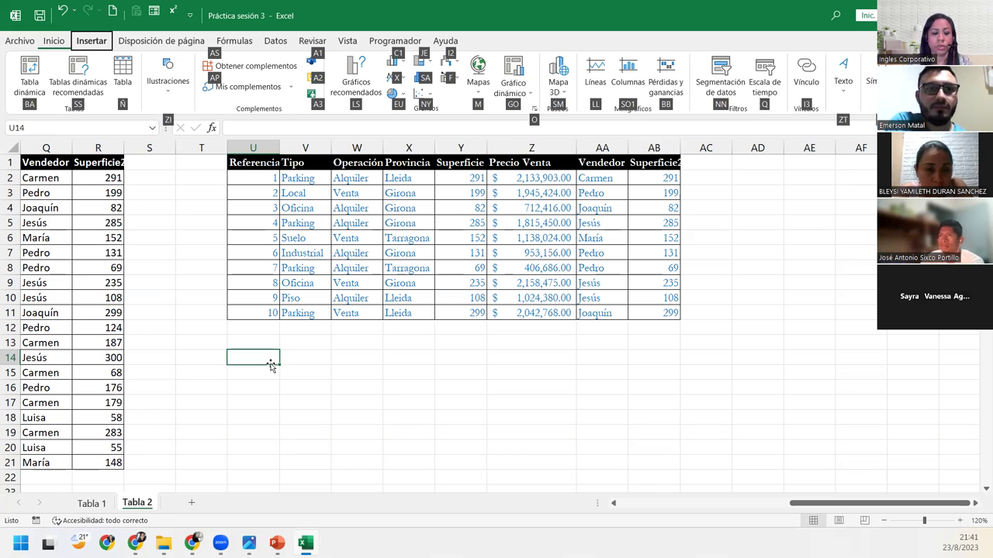
pyautogui.press('z')
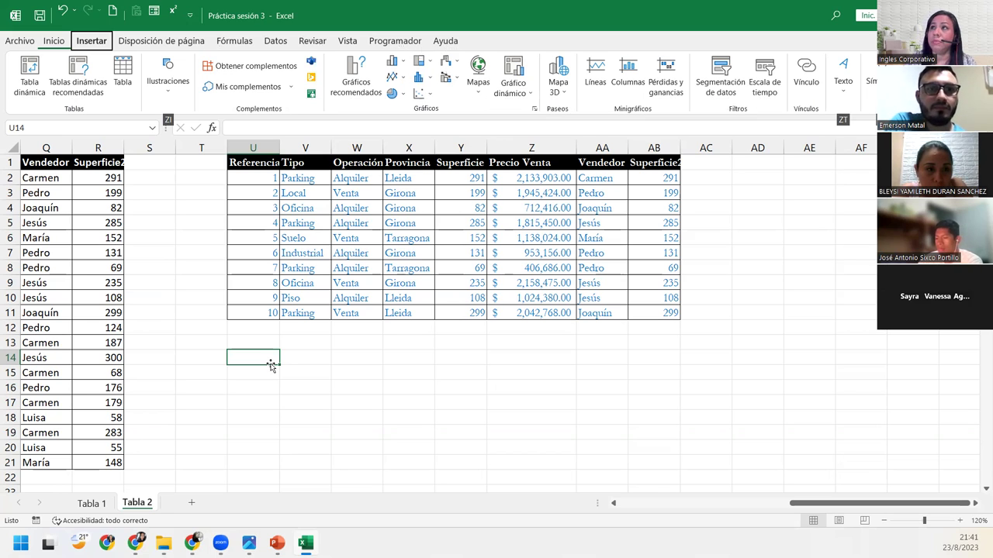
pyautogui.press('i')
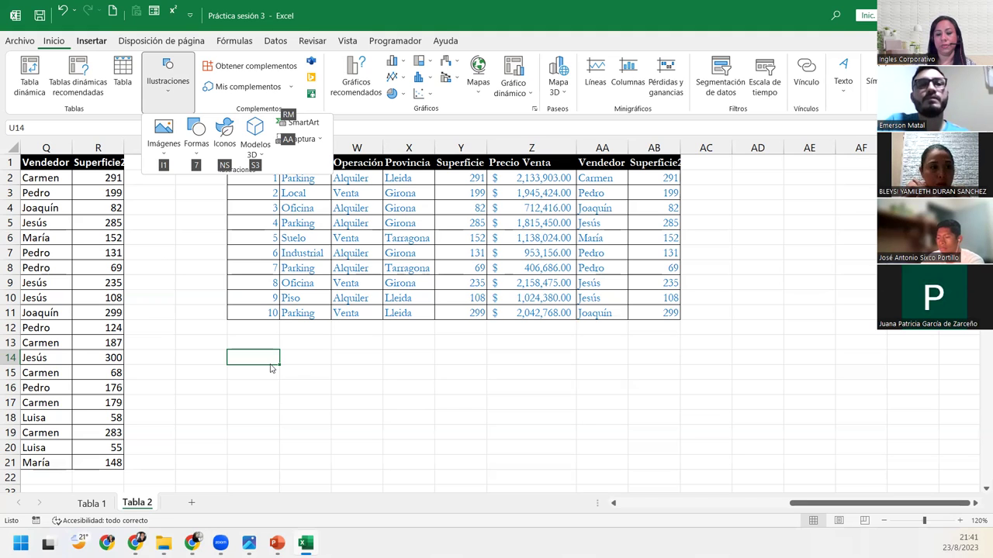
# Step: Insert a blue Plus shape from the Formas de ecuación group onto the sheet
pyautogui.press('7')
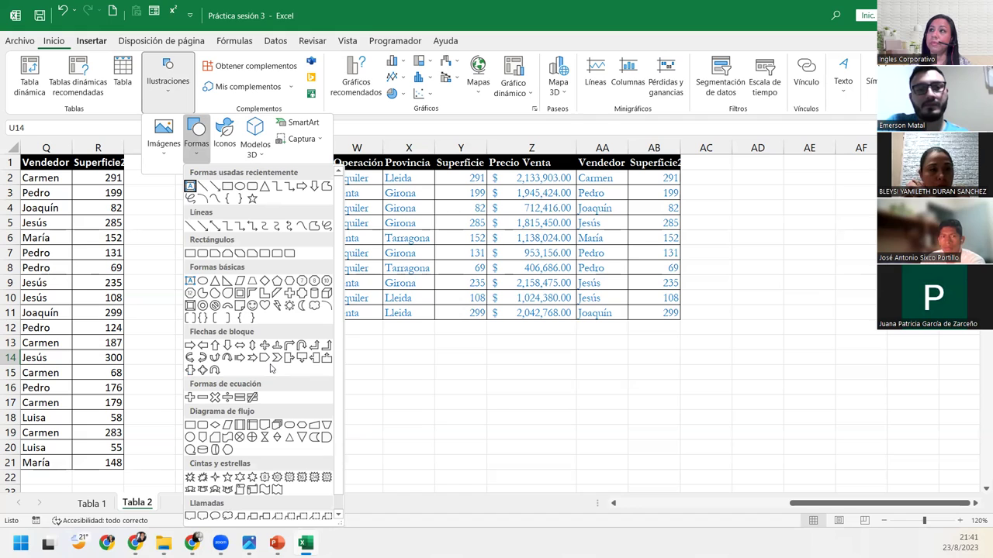
pyautogui.press('Down')
pyautogui.press('Down')
pyautogui.press('Down')
pyautogui.press('Down')
pyautogui.press('Down')
pyautogui.press('Down')
pyautogui.press('Down')
pyautogui.press('Down')
pyautogui.press('Down')
pyautogui.press('Down')
pyautogui.press('Down')
pyautogui.press('Down')
pyautogui.press('Down')
pyautogui.press('Down')
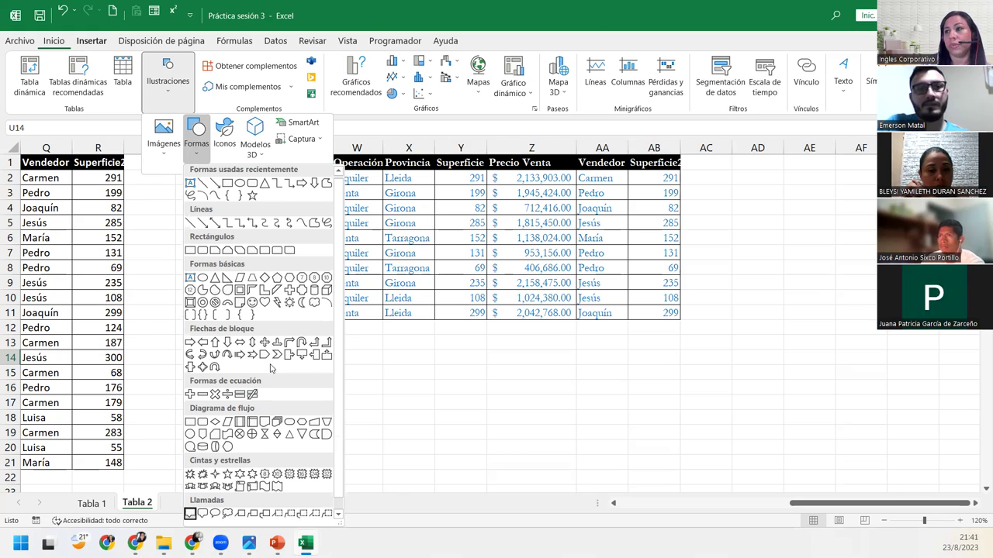
pyautogui.press('Down')
pyautogui.press('Down')
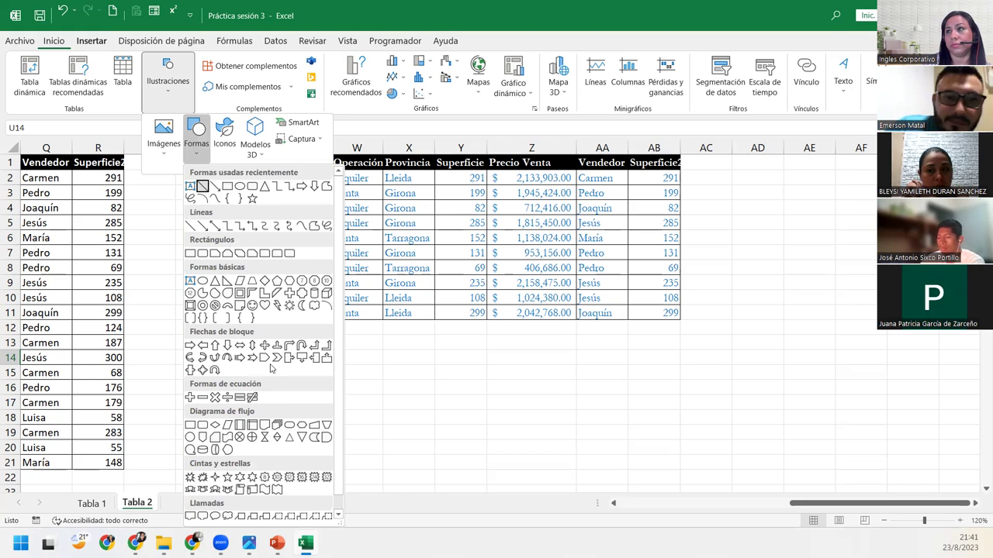
pyautogui.press('Up')
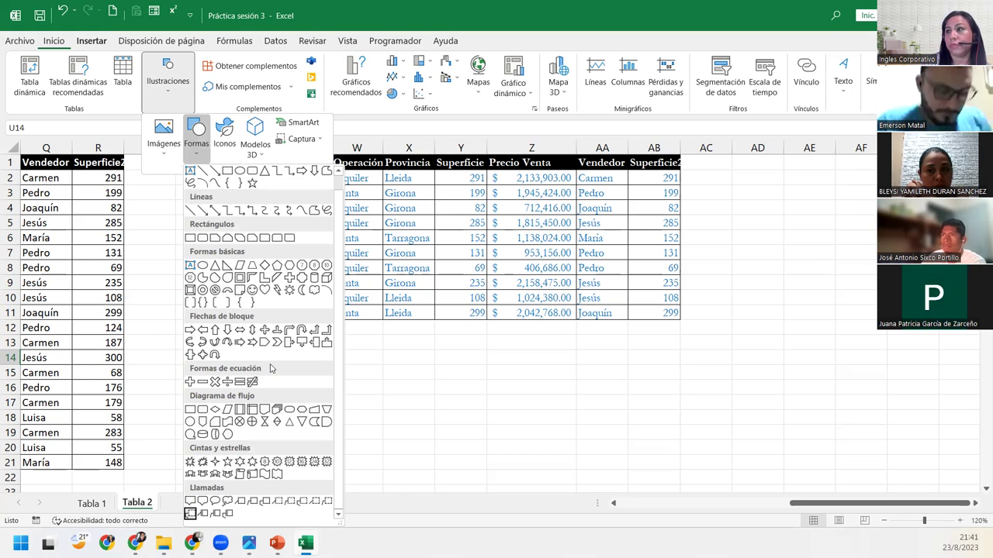
pyautogui.press('Down')
pyautogui.press('Down')
pyautogui.press('Down')
pyautogui.press('Down')
pyautogui.press('Down')
pyautogui.press('Down')
pyautogui.press('Down')
pyautogui.press('Down')
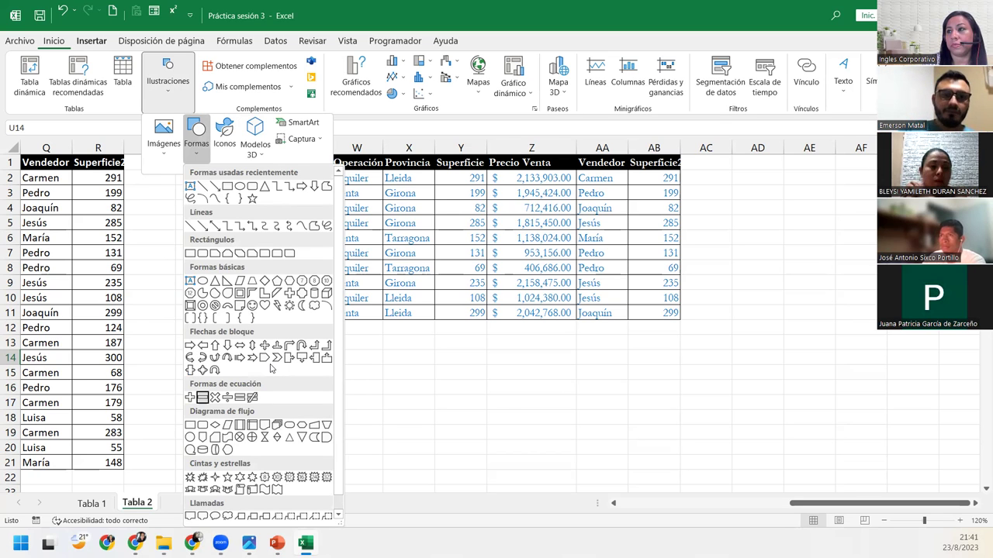
pyautogui.press('Left')
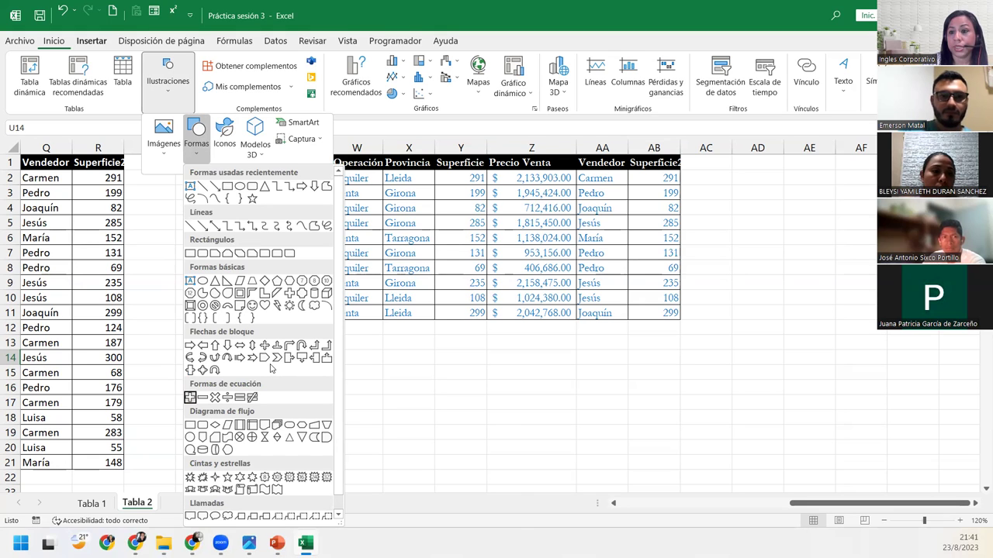
pyautogui.press('Return')
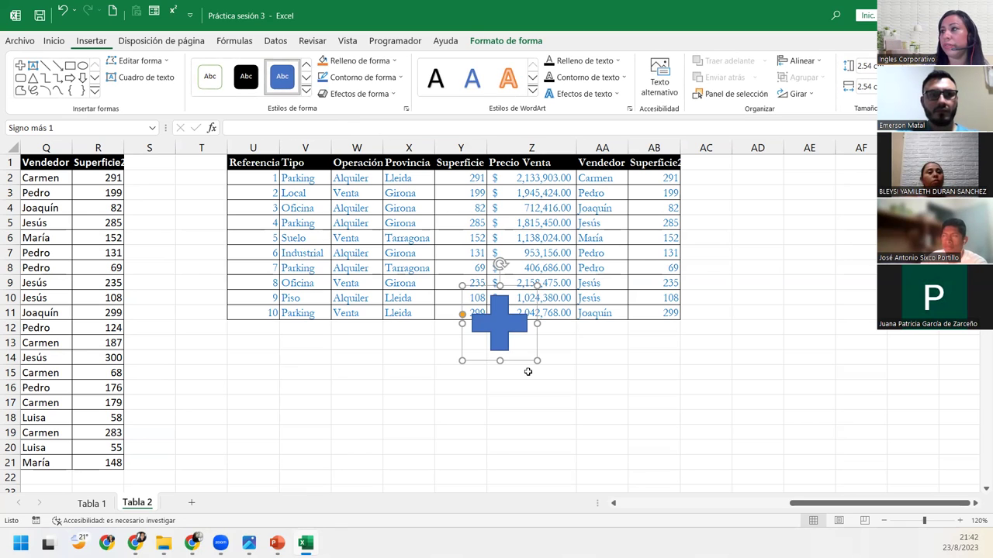
# Step: Move the plus shape below the table under Referencia, around rows 12–16, undoing an accidental resize
pyautogui.press('Left')
pyautogui.press('Left')
pyautogui.press('Left')
pyautogui.press('Left')
pyautogui.press('Left')
pyautogui.press('Left')
pyautogui.press('Left')
pyautogui.press('Left')
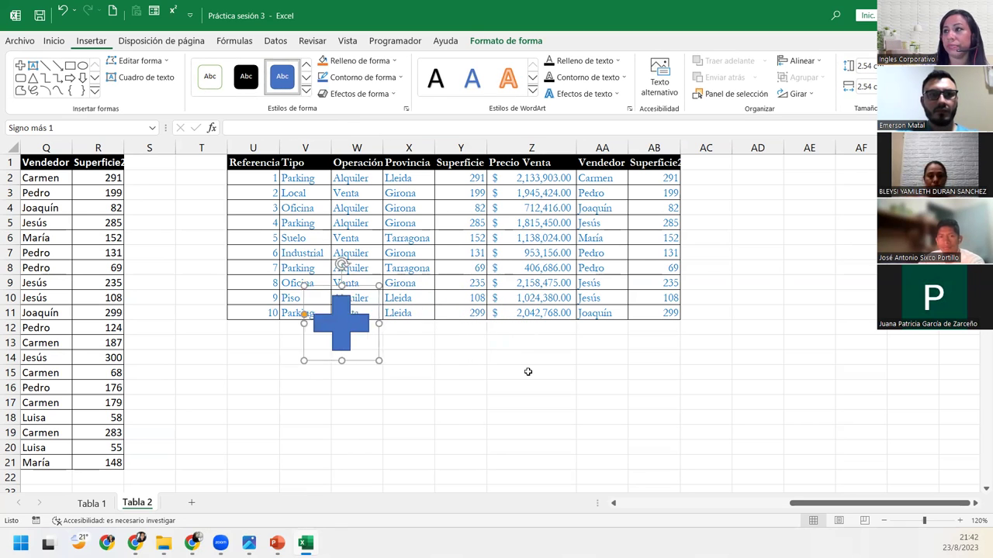
pyautogui.press('Left')
pyautogui.press('Left')
pyautogui.press('Left')
pyautogui.press('Left')
pyautogui.press('Left')
pyautogui.press('Left')
pyautogui.press('Left')
pyautogui.press('Left')
pyautogui.press('Left')
pyautogui.press('Left')
pyautogui.press('Down')
pyautogui.press('Left')
pyautogui.press('Down')
pyautogui.press('Down')
pyautogui.press('Down')
pyautogui.press('Down')
pyautogui.press('Down')
pyautogui.press('Down')
pyautogui.press('Down')
pyautogui.press('Down')
pyautogui.press('Down')
pyautogui.press('Down')
pyautogui.press('Down')
pyautogui.press('Down')
pyautogui.press('Down')
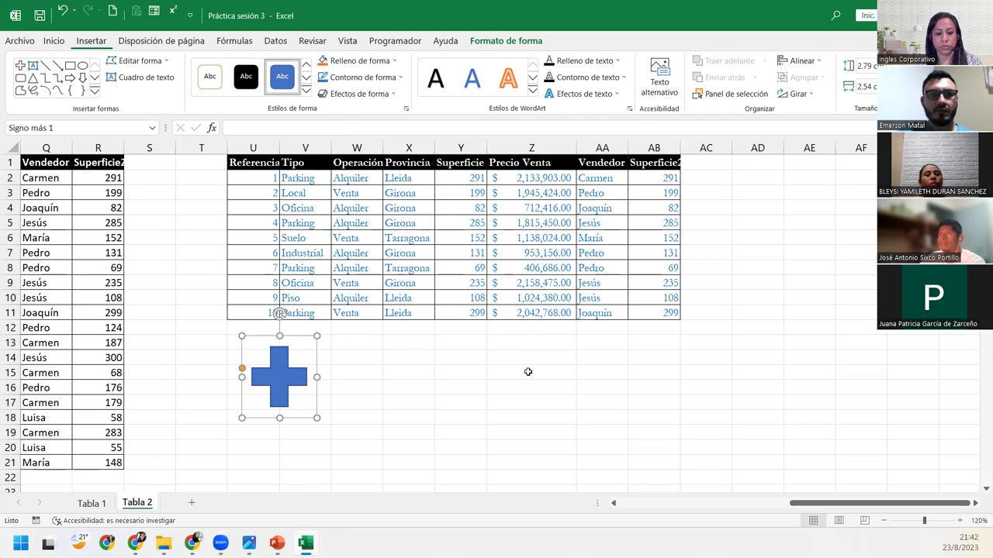
pyautogui.hotkey('ctrl', 'z')
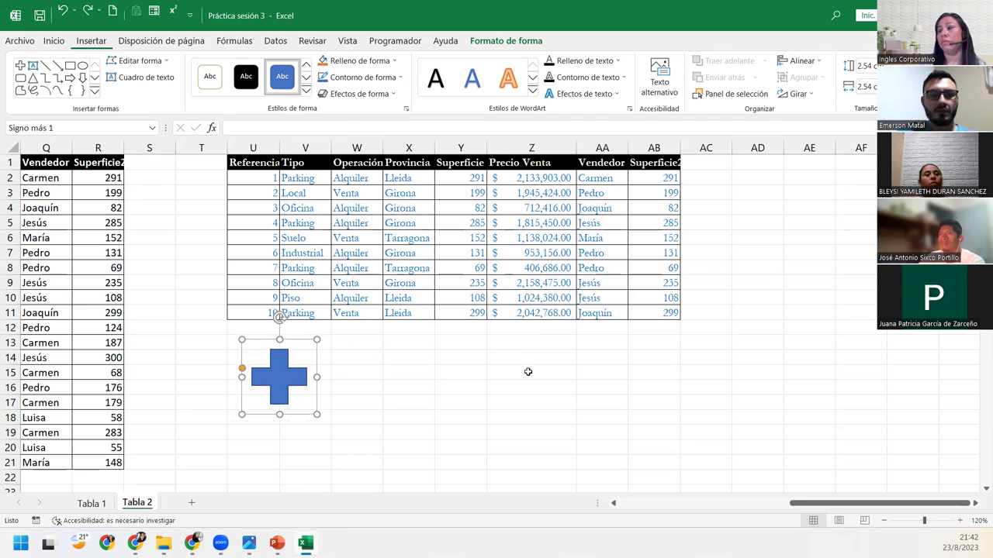
pyautogui.press('Up')
pyautogui.press('Up')
pyautogui.press('Up')
pyautogui.press('Up')
pyautogui.press('Up')
pyautogui.press('Up')
pyautogui.press('Up')
pyautogui.press('Up')
pyautogui.press('Up')
pyautogui.press('Up')
pyautogui.press('Up')
pyautogui.press('Up')
pyautogui.press('Up')
pyautogui.press('Up')
pyautogui.press('Up')
pyautogui.press('Up')
pyautogui.press('Up')
pyautogui.press('Up')
pyautogui.press('Up')
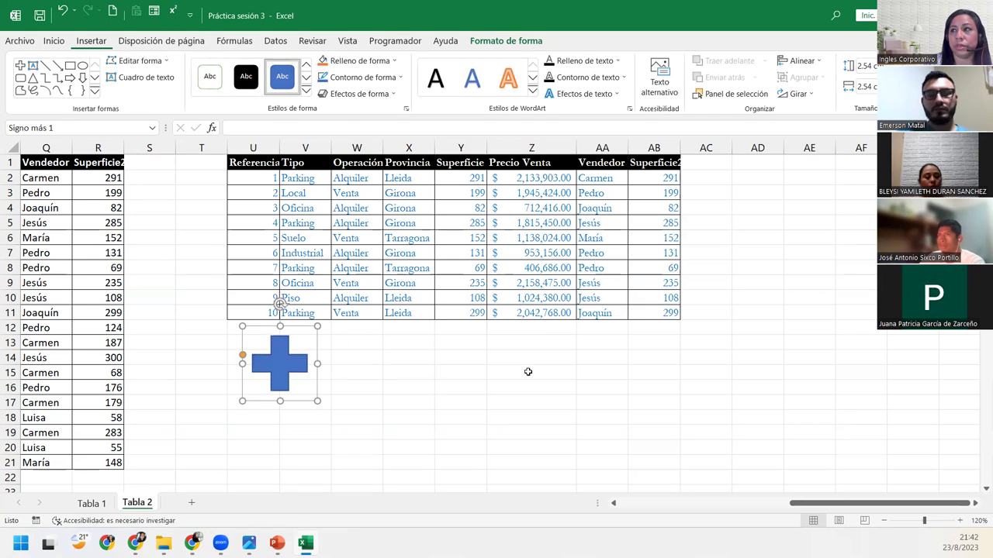
pyautogui.press('Right')
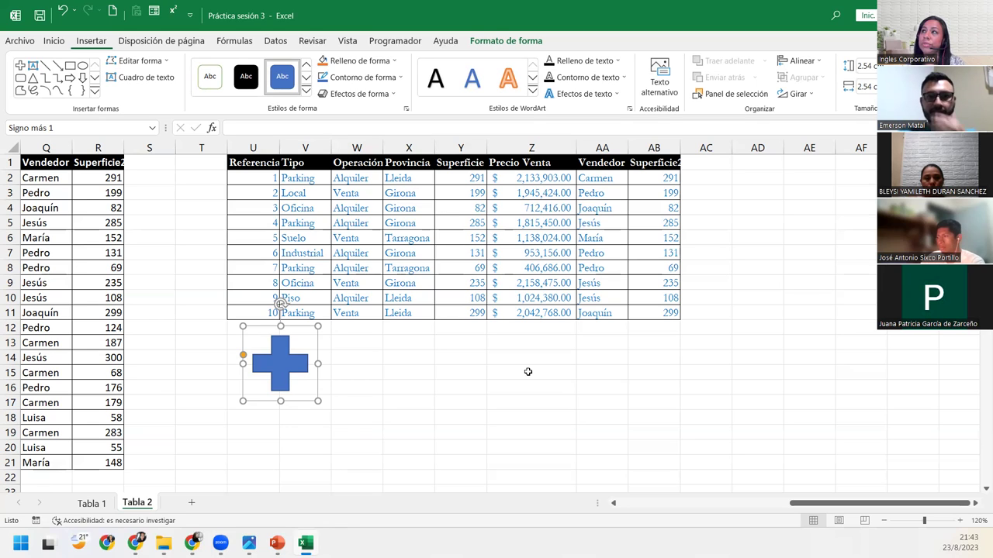
pyautogui.click(543, 43)
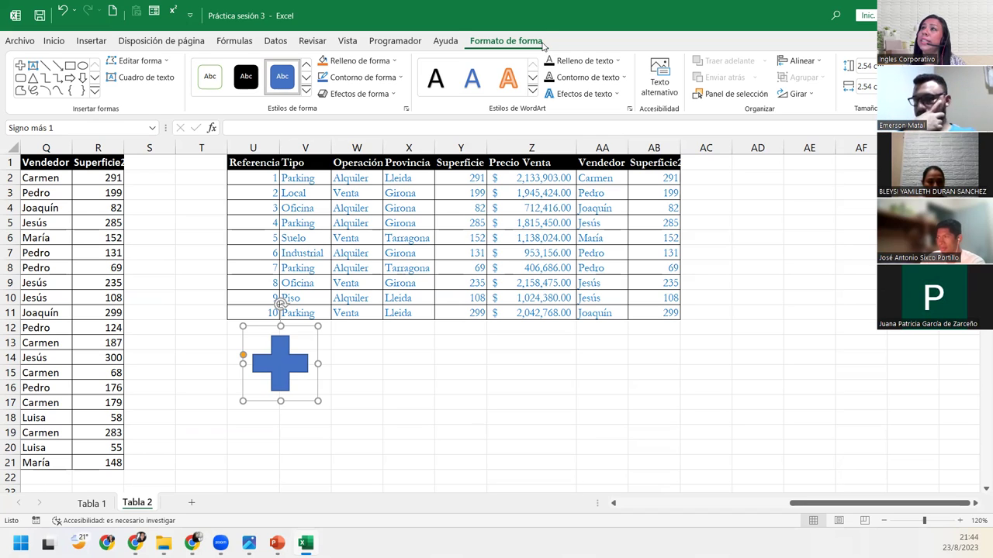
# Step: Show the KeyTips for the Formato de forma shape commands with Alt, JD
pyautogui.press('alt')
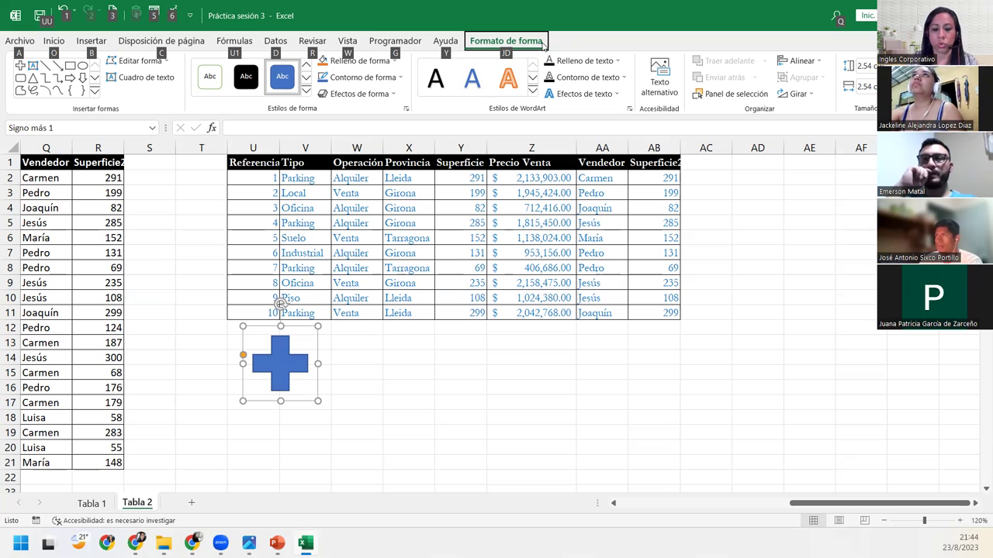
pyautogui.press('j')
pyautogui.press('d')
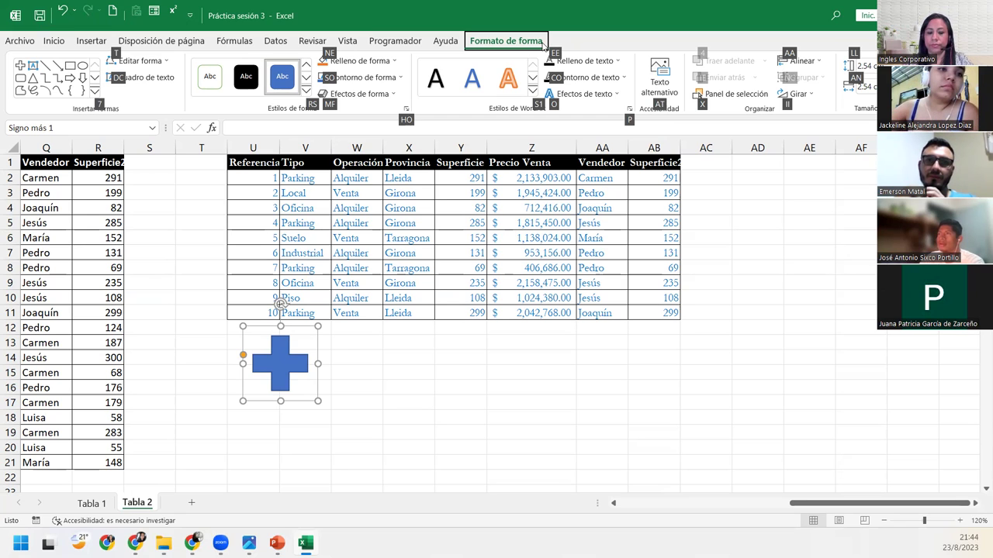
# Step: Preview white, red, grey, blue, gold, green and black solid fills on the plus shape
pyautogui.press('n')
pyautogui.press('e')
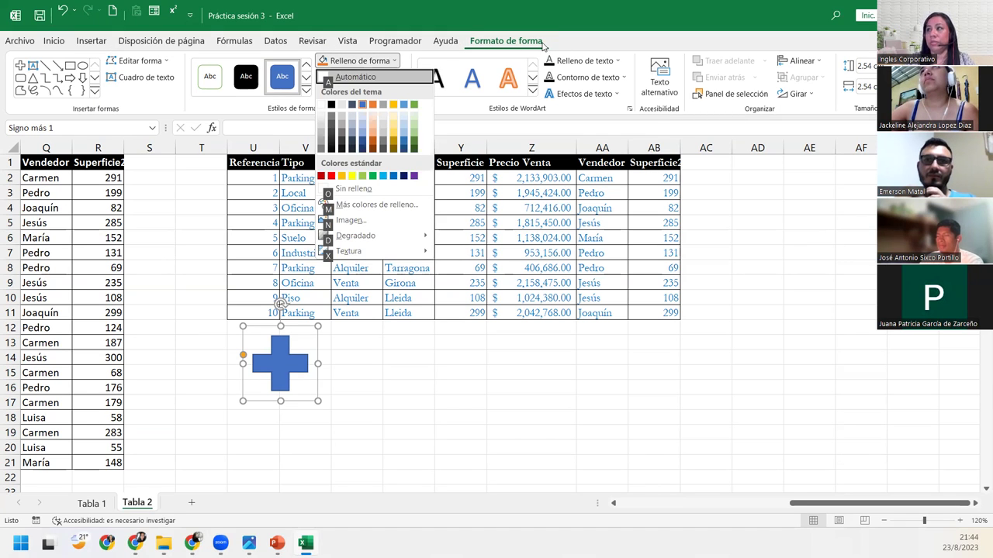
pyautogui.press('Down')
pyautogui.press('Down')
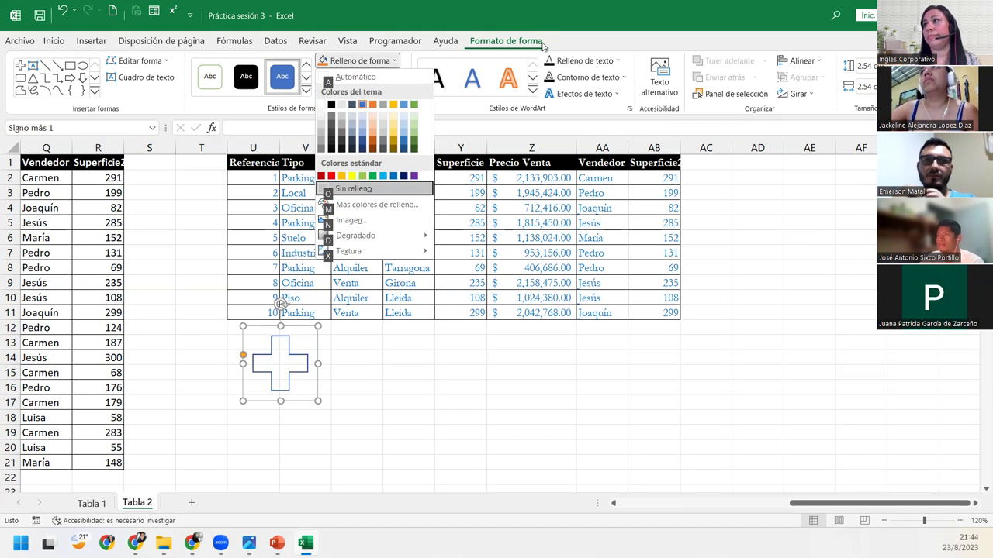
pyautogui.press('Up')
pyautogui.press('Up')
pyautogui.press('Up')
pyautogui.press('Up')
pyautogui.press('Right')
pyautogui.press('Right')
pyautogui.press('Right')
pyautogui.press('Right')
pyautogui.press('Right')
pyautogui.press('Down')
pyautogui.press('Up')
pyautogui.press('Right')
pyautogui.press('Down')
pyautogui.press('Down')
pyautogui.press('Right')
pyautogui.press('Right')
pyautogui.press('Left')
pyautogui.press('Up')
pyautogui.press('Right')
pyautogui.press('Down')
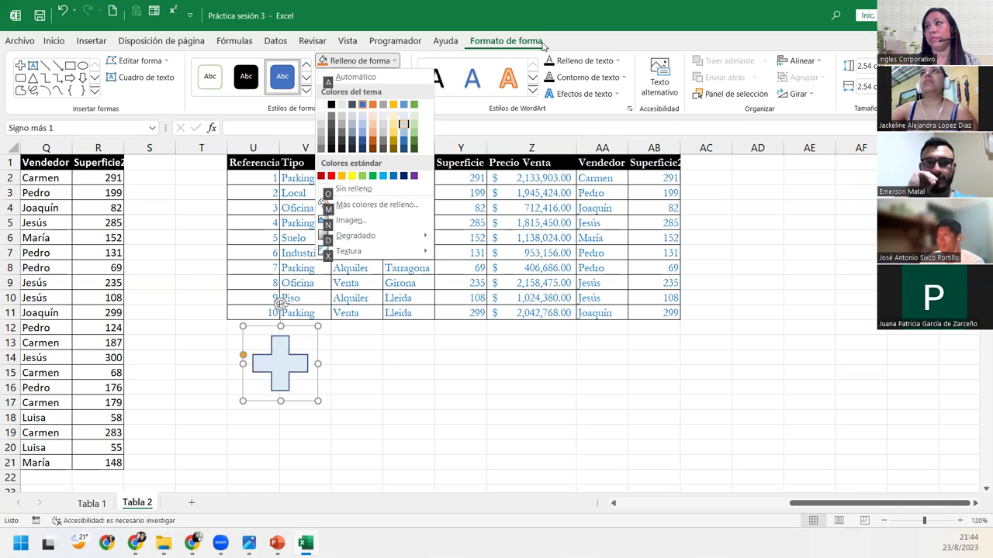
pyautogui.press('Right')
pyautogui.press('Down')
pyautogui.press('Down')
pyautogui.press('Down')
pyautogui.press('Down')
pyautogui.press('Down')
pyautogui.press('Down')
pyautogui.press('Down')
pyautogui.press('Down')
pyautogui.press('Down')
pyautogui.press('Down')
pyautogui.press('Down')
pyautogui.press('Down')
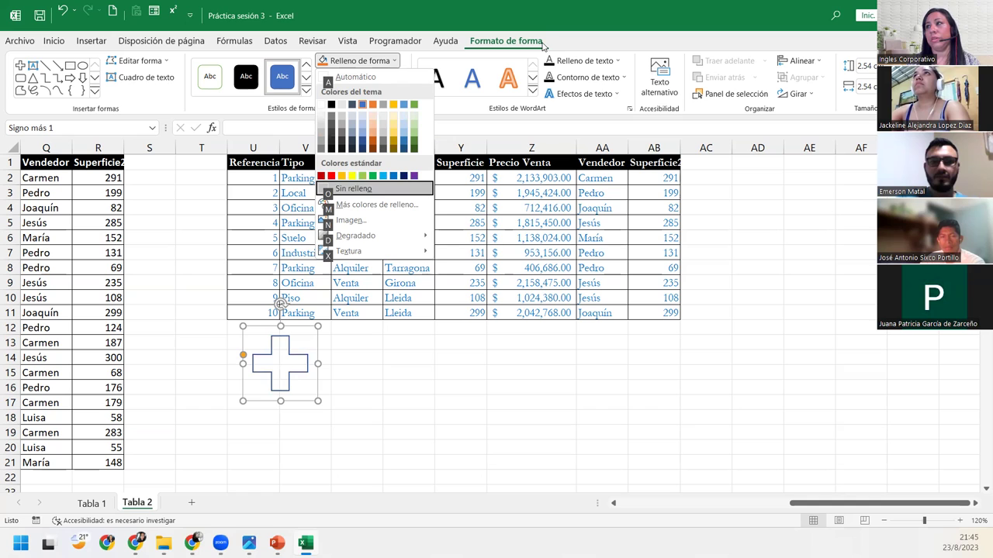
pyautogui.press('Down')
pyautogui.press('Down')
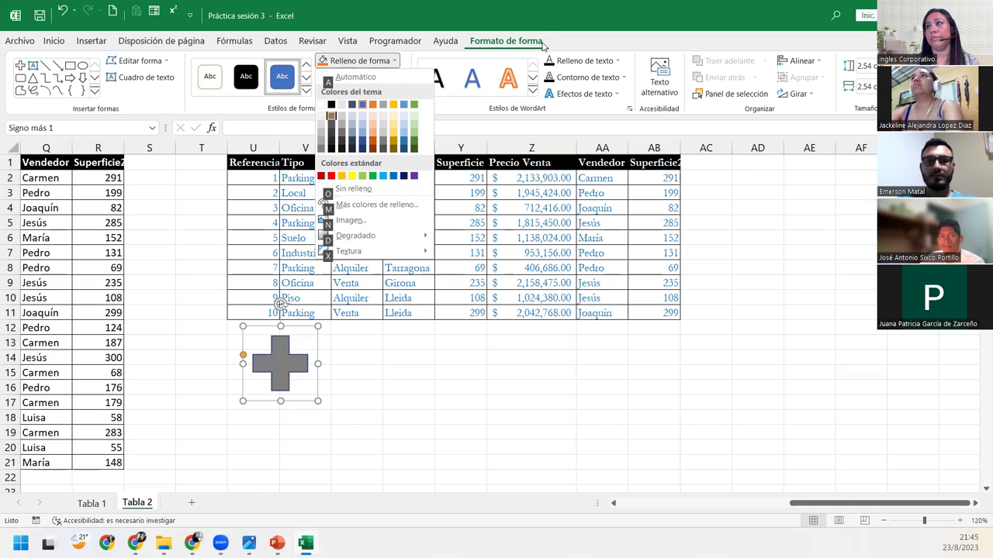
pyautogui.press('Left')
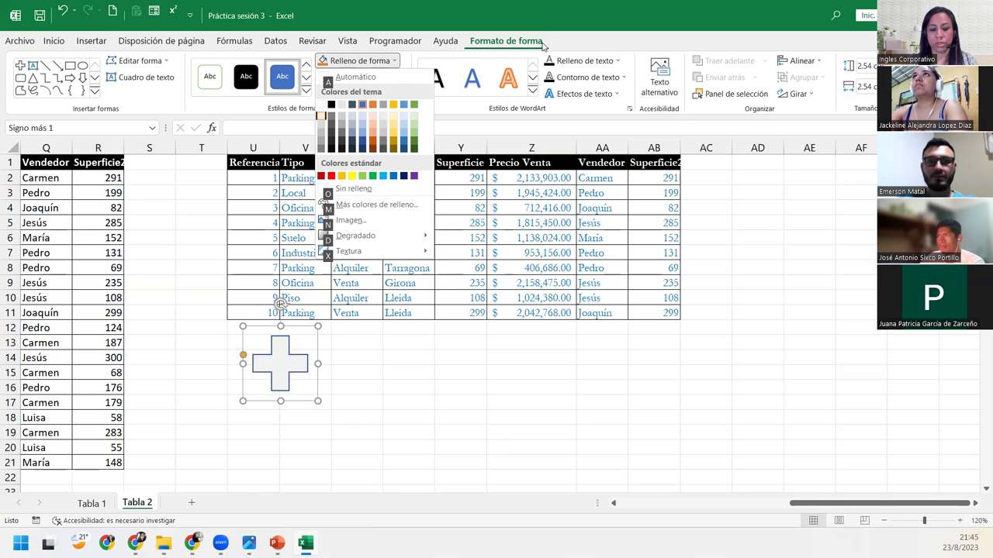
# Step: Browse the textures and fill the plus shape with the grey granite texture
pyautogui.press('x')
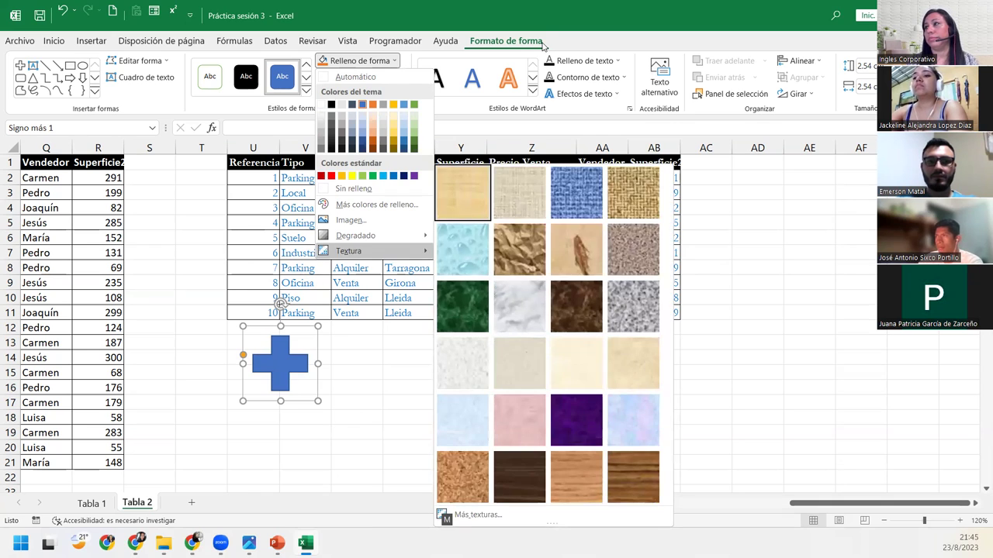
pyautogui.press('Down')
pyautogui.press('Down')
pyautogui.press('Down')
pyautogui.press('Down')
pyautogui.press('Down')
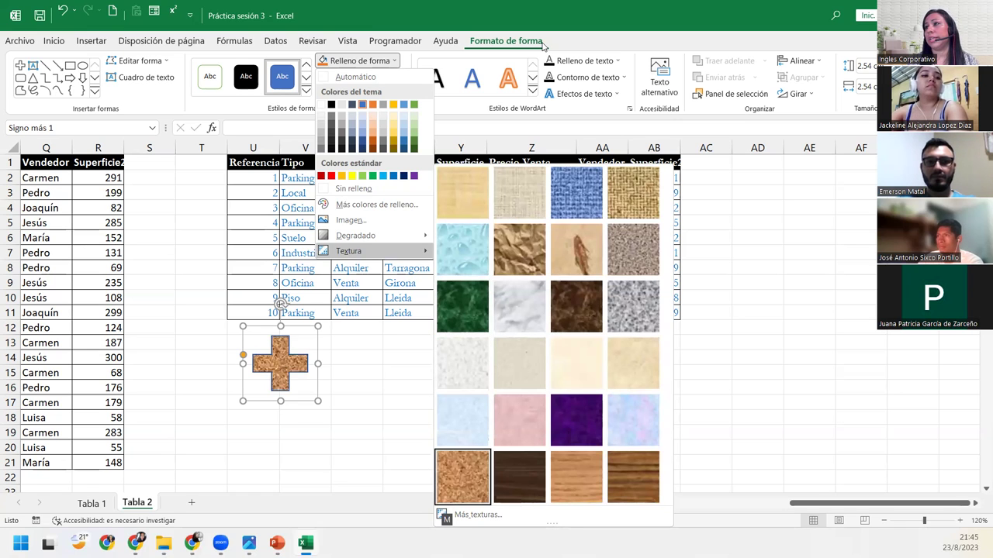
pyautogui.press('Right')
pyautogui.press('Up')
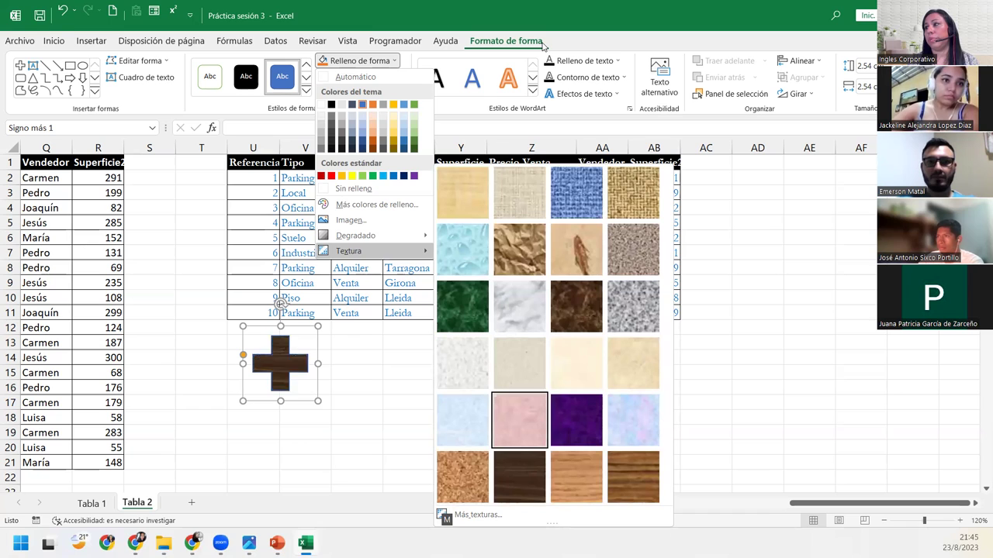
pyautogui.press('Right')
pyautogui.press('Up')
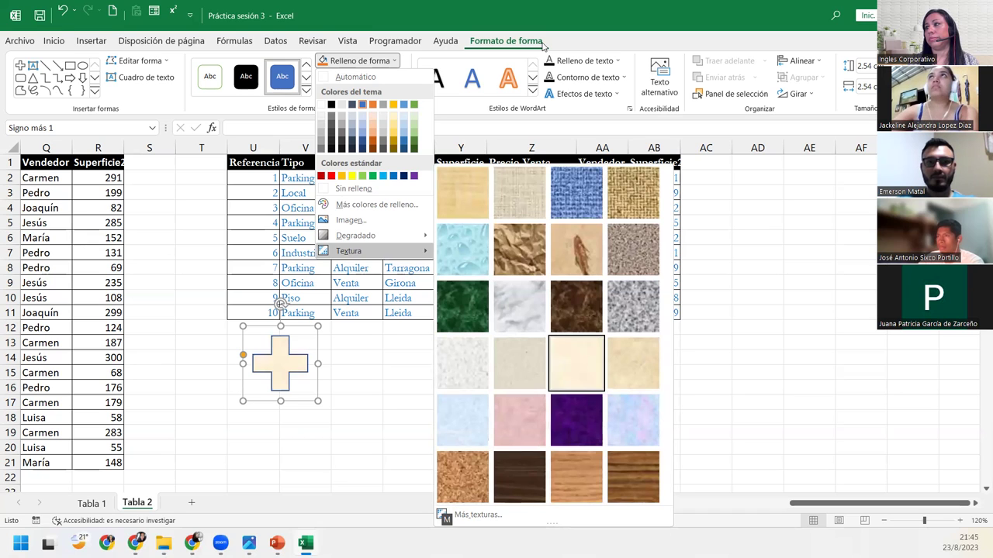
pyautogui.press('Right')
pyautogui.press('Down')
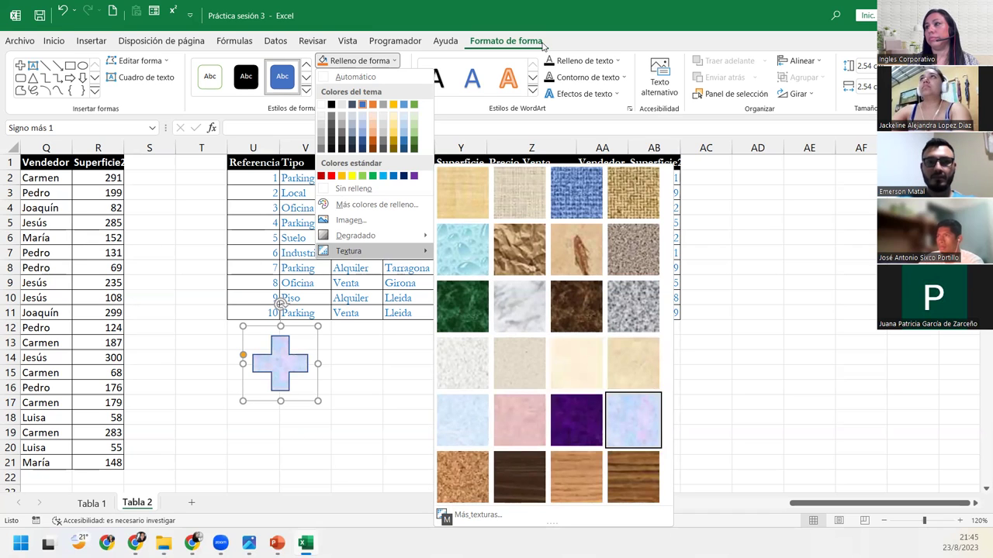
pyautogui.press('Up')
pyautogui.press('Up')
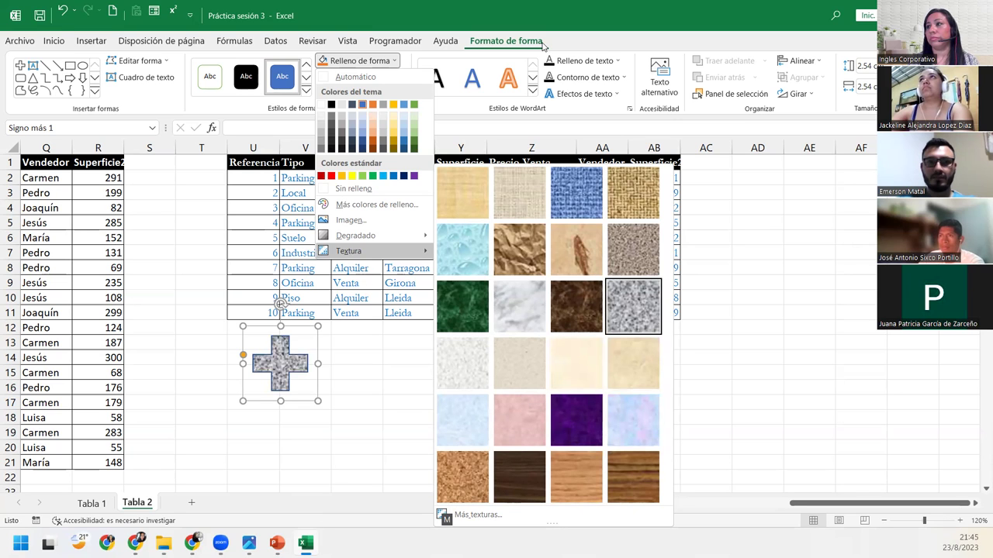
pyautogui.press('Return')
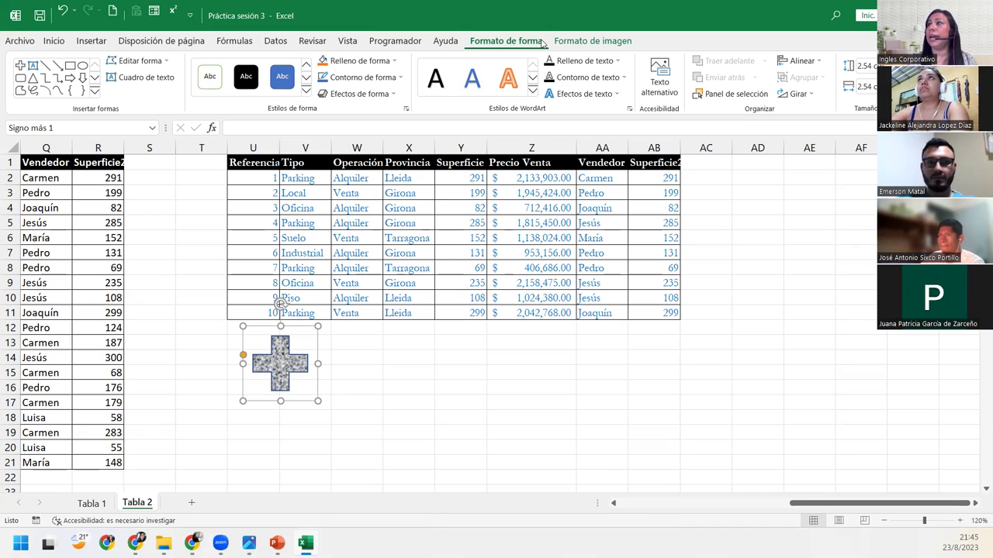
# Step: Open the Efectos de forma > Preestablecidos 3D presets list for the granite cross
pyautogui.press('alt')
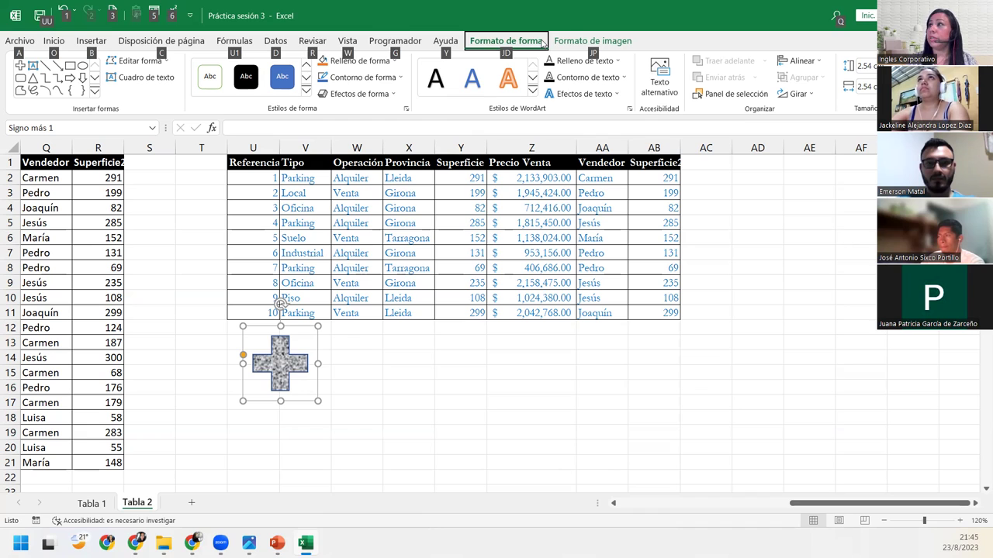
pyautogui.press('j')
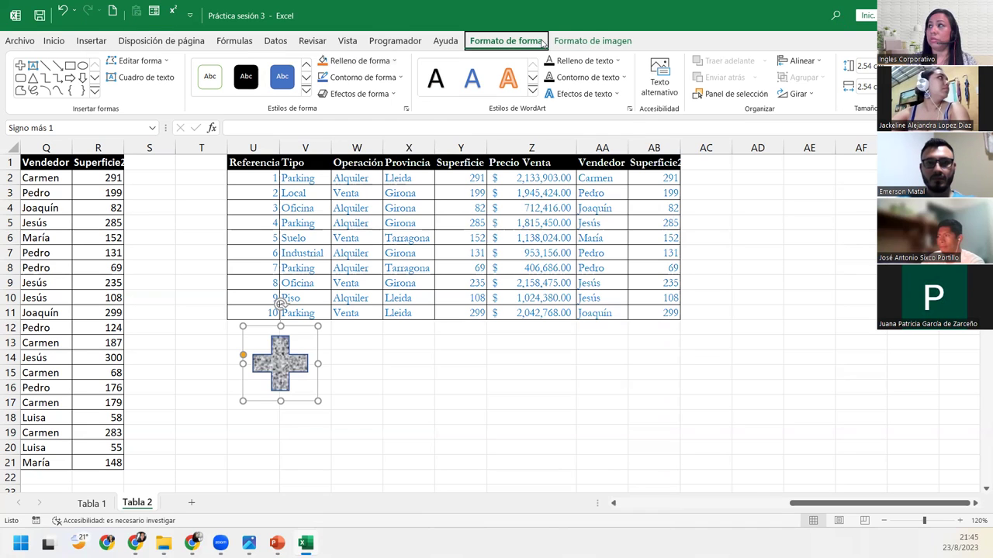
pyautogui.press('d')
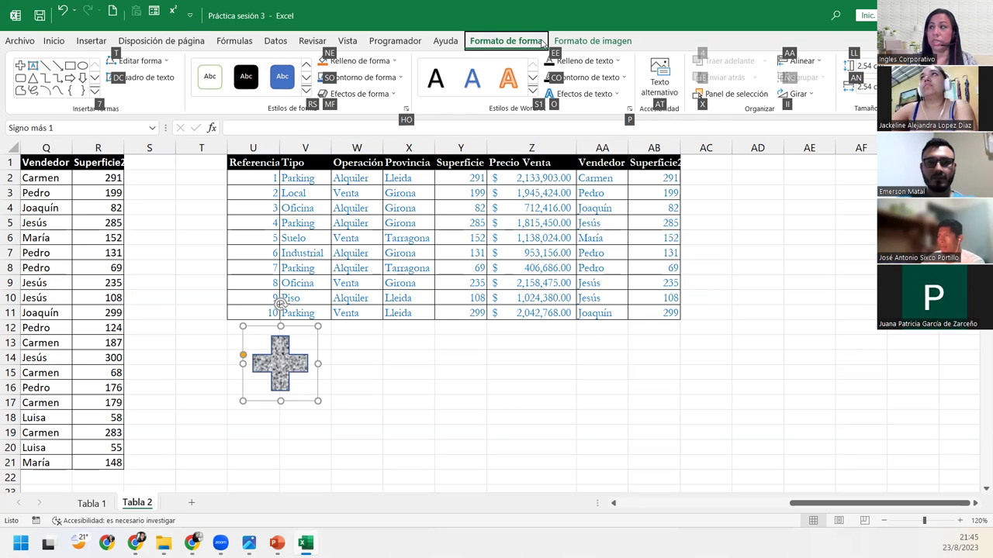
pyautogui.press('m')
pyautogui.press('f')
pyautogui.press('Down')
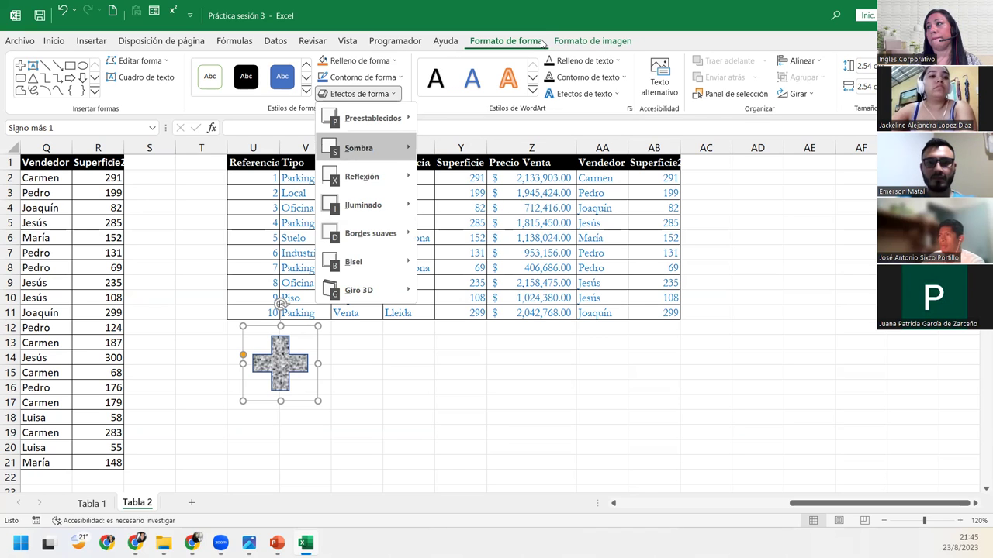
pyautogui.press('Up')
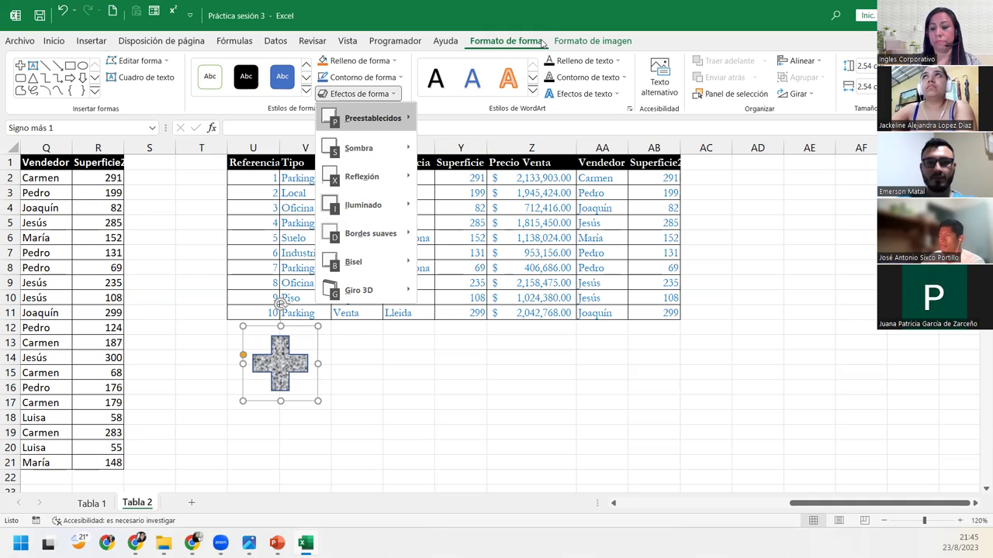
pyautogui.press('Right')
# Step: Preview the 3D presets on the granite cross, comparing them against no preset
pyautogui.press('Up')
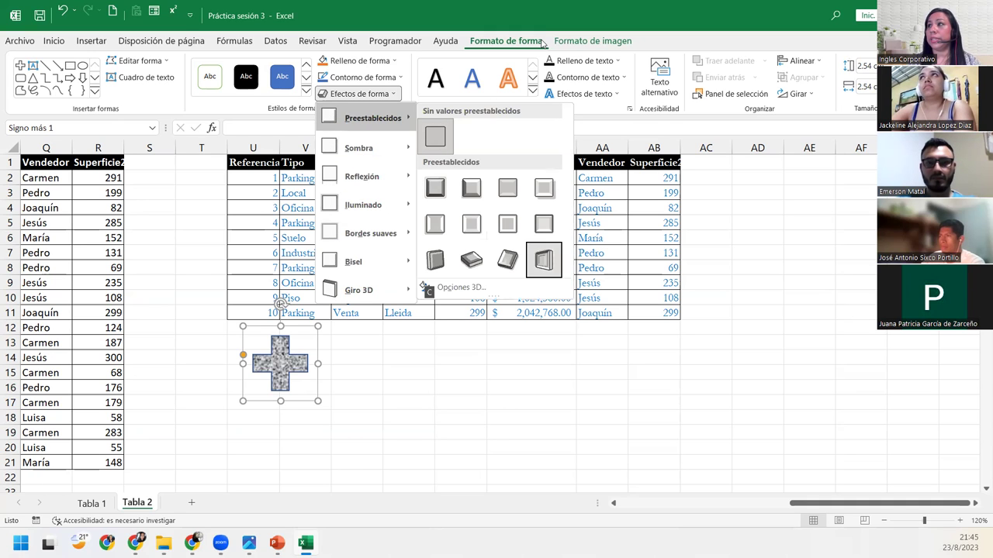
pyautogui.press('Left')
pyautogui.press('Up')
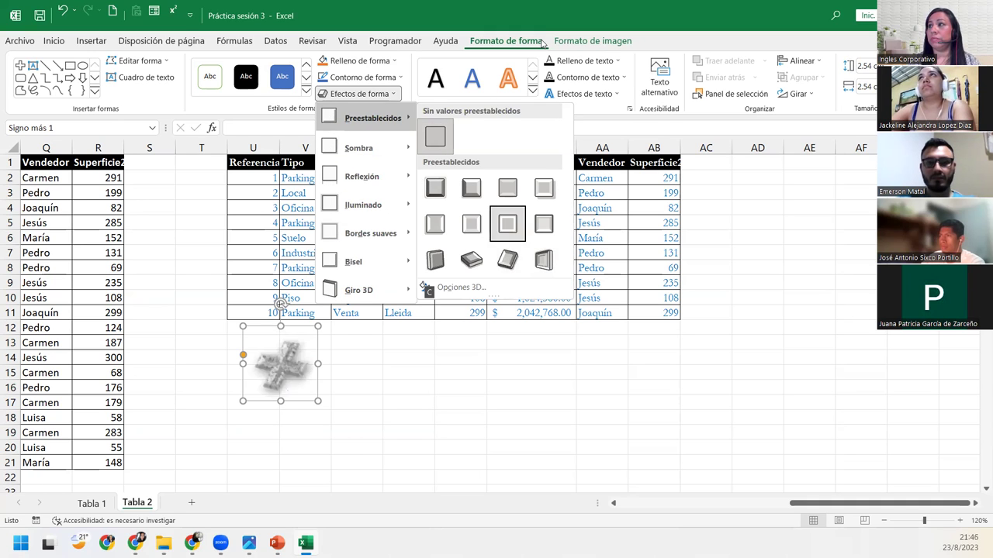
pyautogui.press('Left')
pyautogui.press('Left')
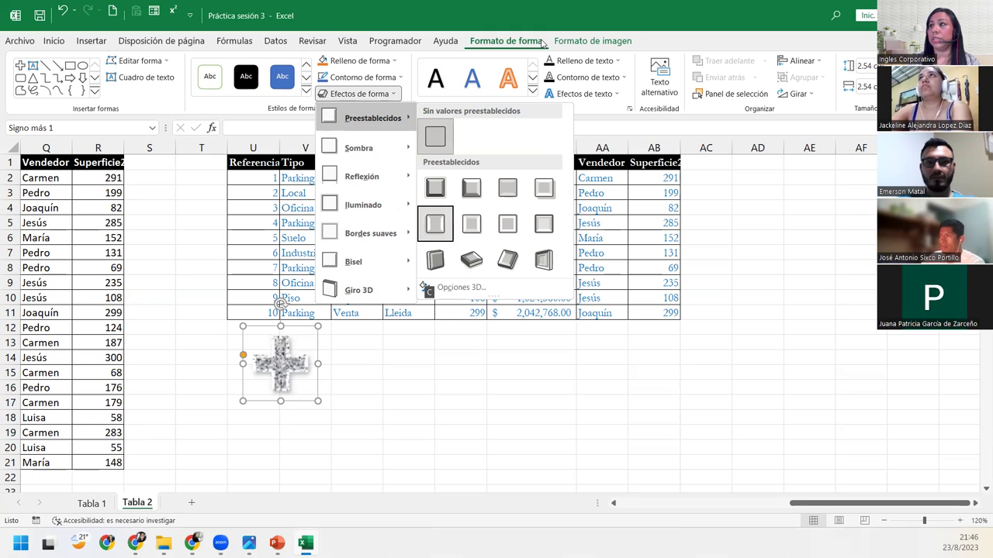
pyautogui.press('Up')
pyautogui.press('Right')
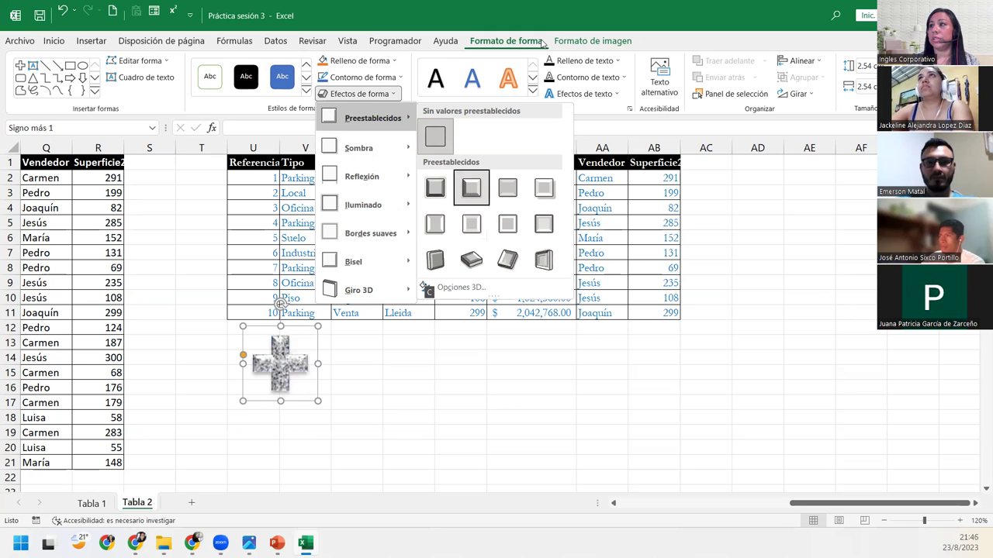
pyautogui.press('Right')
pyautogui.press('Right')
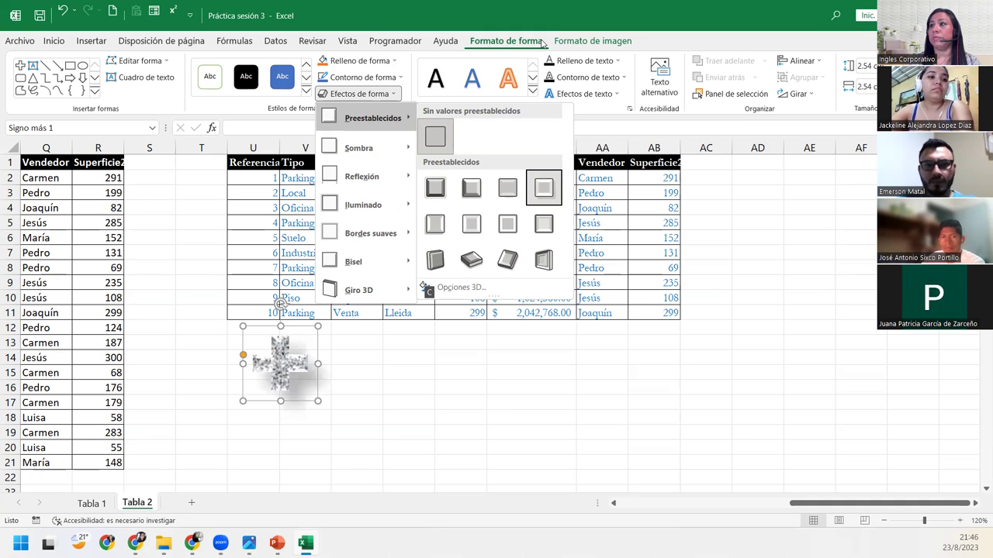
pyautogui.press('Left')
pyautogui.press('Left')
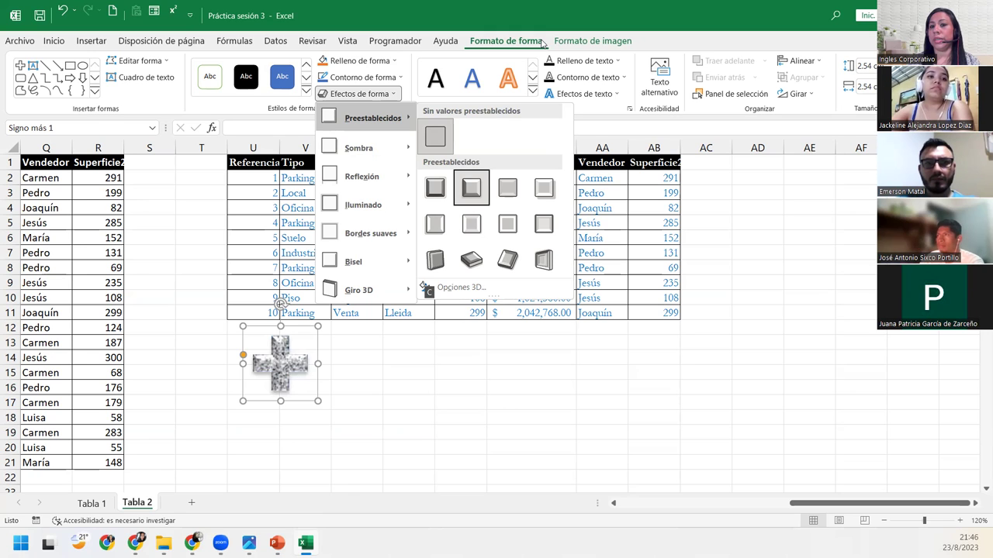
pyautogui.press('Left')
pyautogui.press('Down')
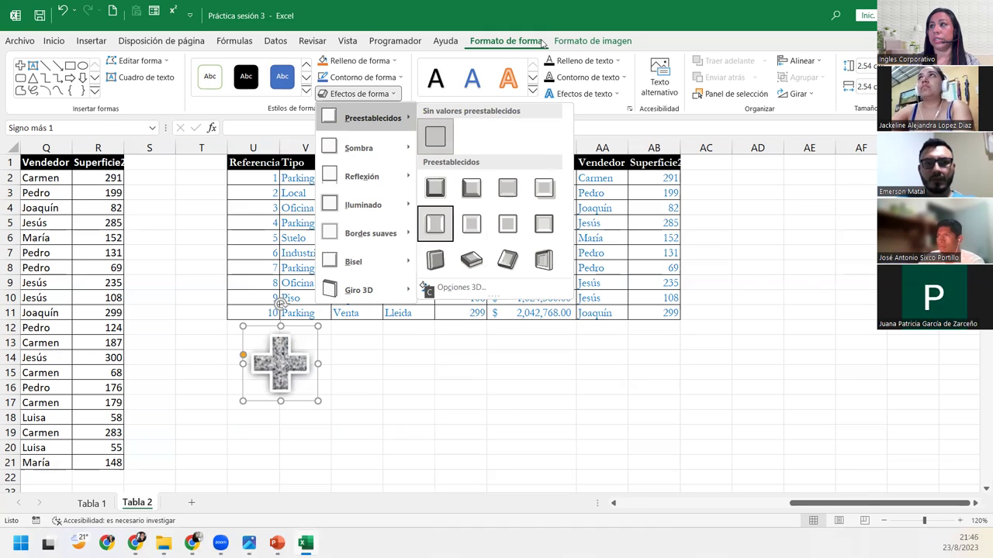
pyautogui.press('Down')
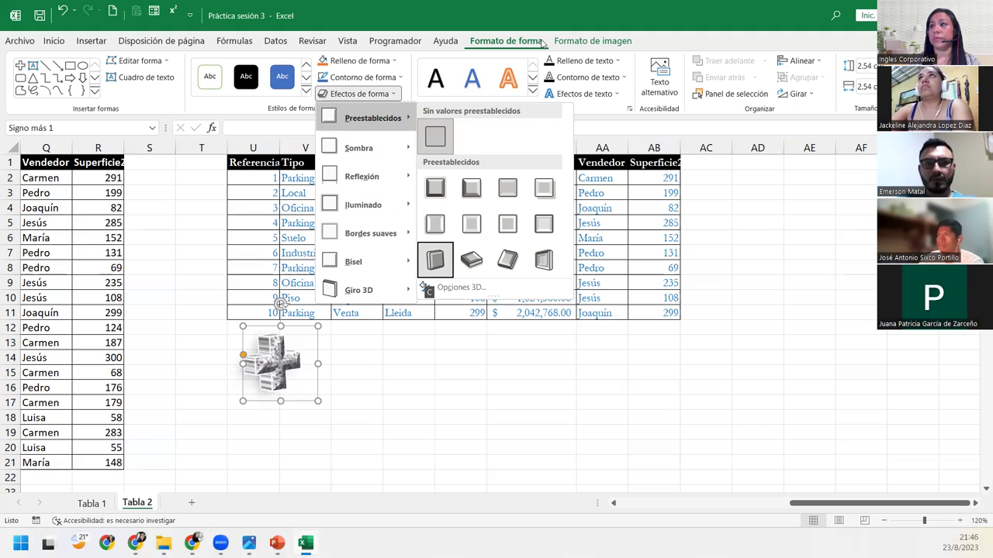
pyautogui.press('Down')
pyautogui.press('Left')
pyautogui.press('Up')
# Step: Apply the first row-2 3D preset, giving the cross a soft blurred shadow
pyautogui.press('Down')
pyautogui.press('Down')
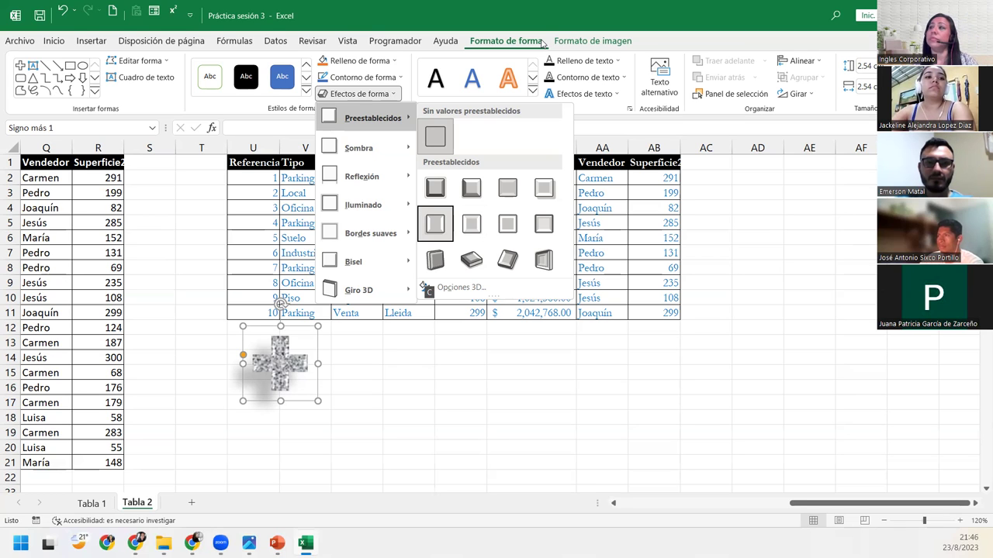
pyautogui.press('Escape')
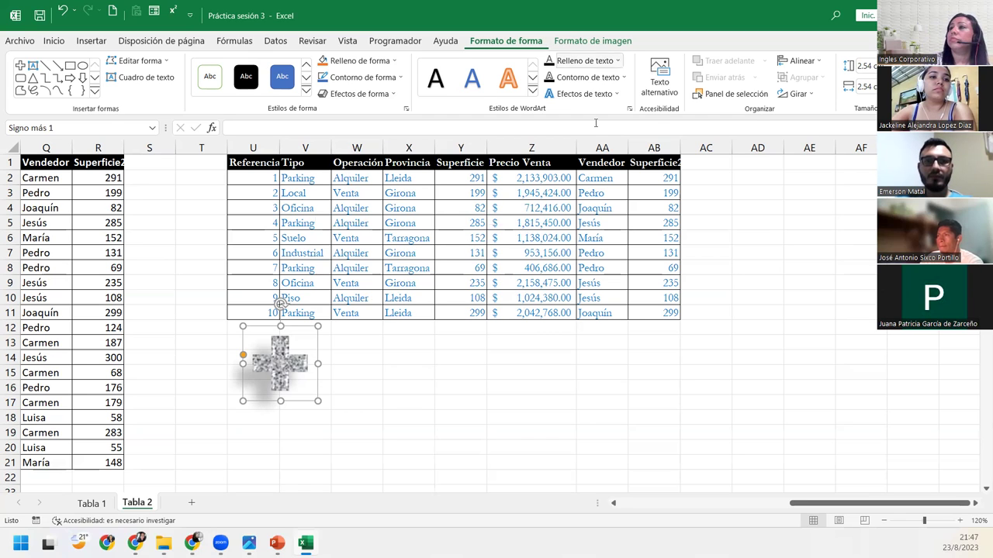
pyautogui.click(362, 351)
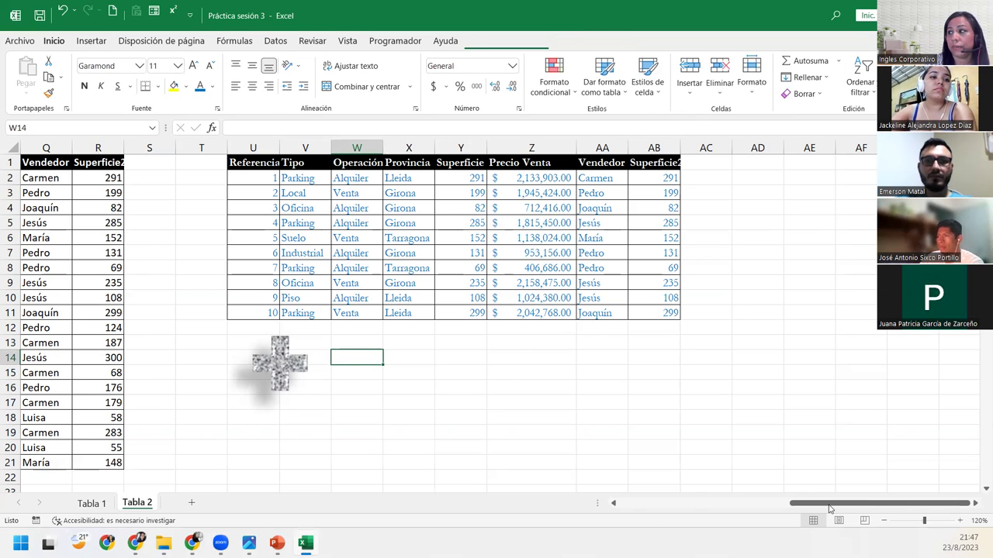
pyautogui.hscroll(-5, 830, 509)
pyautogui.click(521, 317)
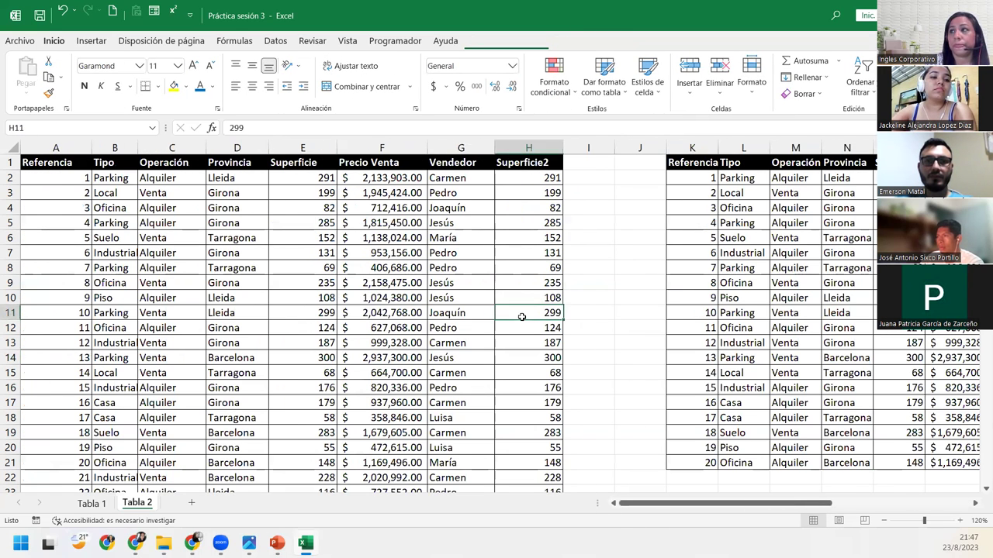
pyautogui.click(570, 257)
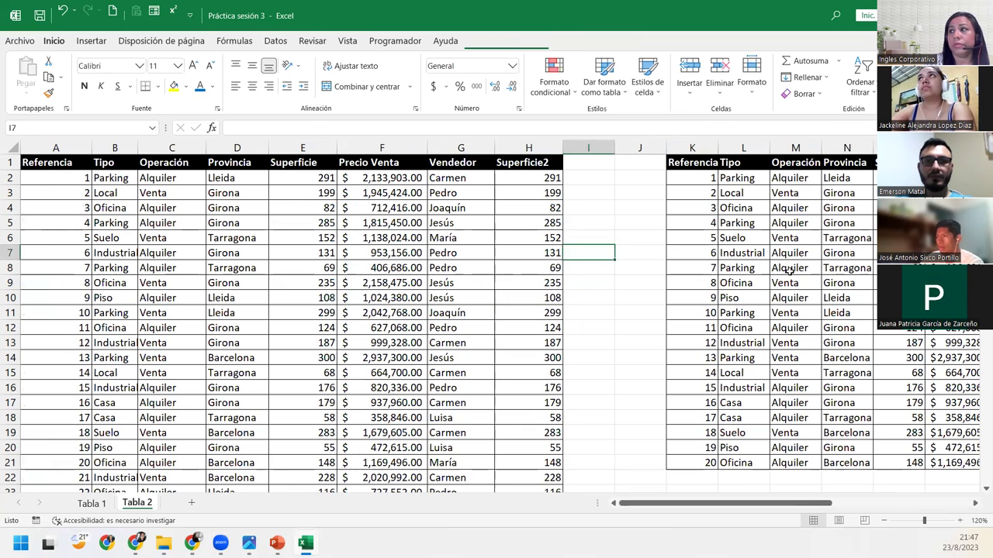
pyautogui.click(790, 271)
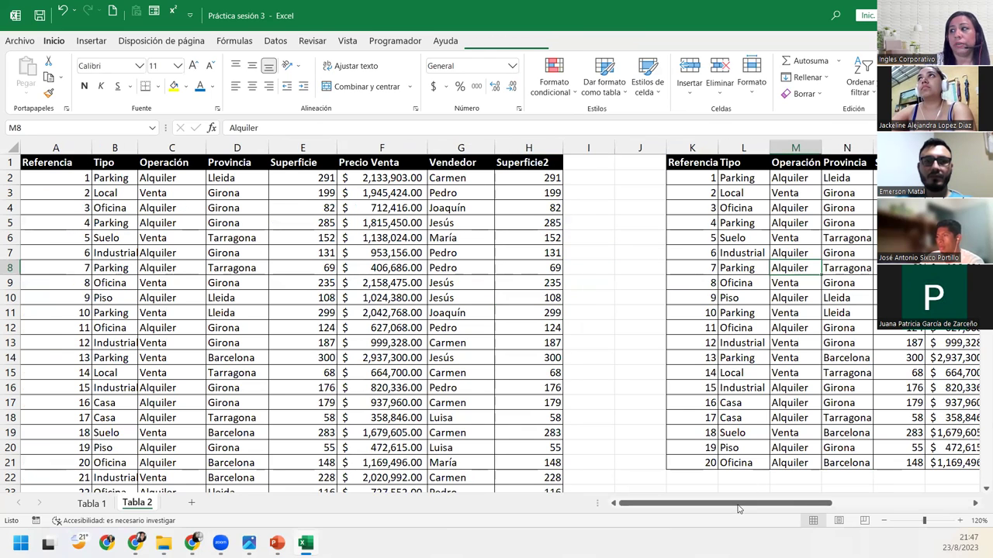
pyautogui.moveTo(738, 503); pyautogui.dragTo(876, 503)
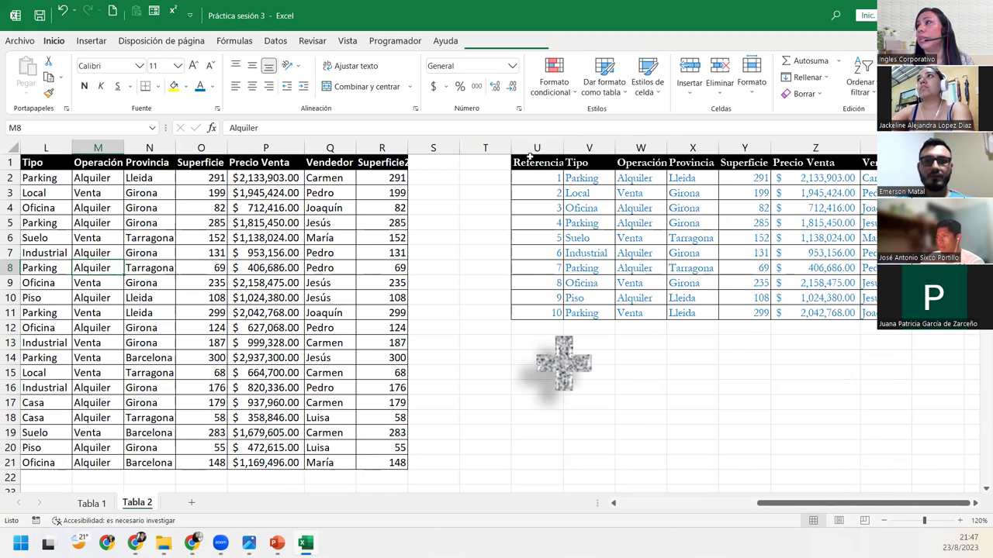
pyautogui.moveTo(529, 157); pyautogui.dragTo(554, 318)
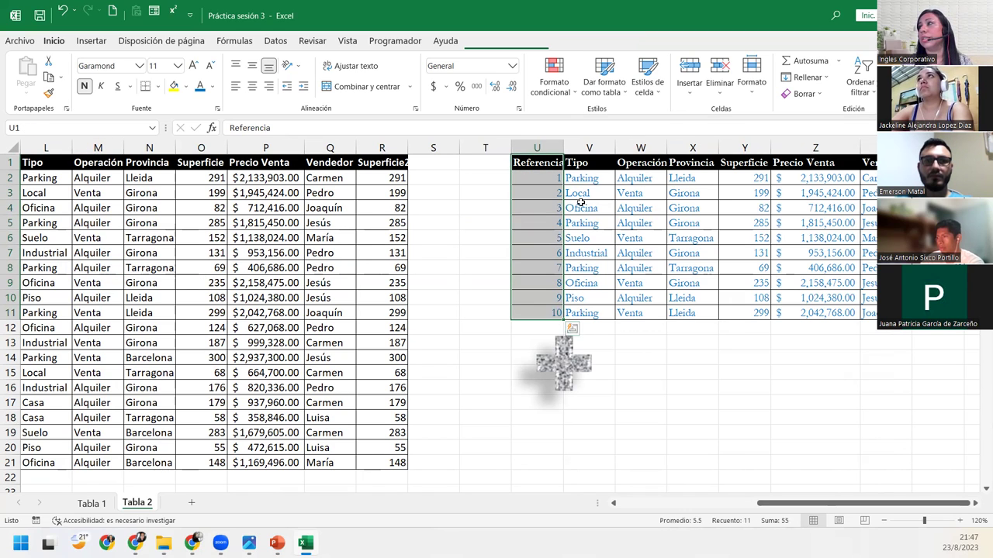
pyautogui.moveTo(535, 163); pyautogui.dragTo(606, 309)
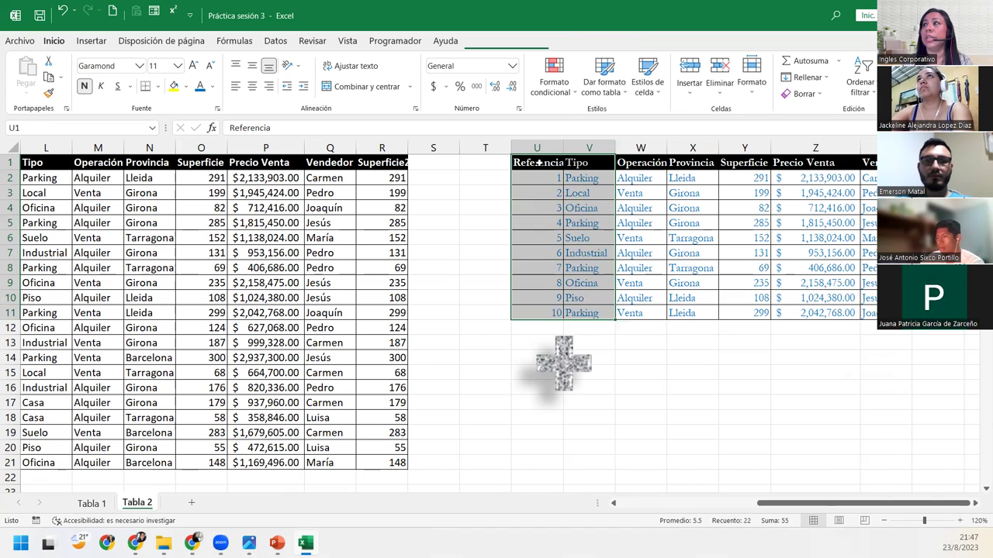
pyautogui.moveTo(538, 163); pyautogui.dragTo(543, 313)
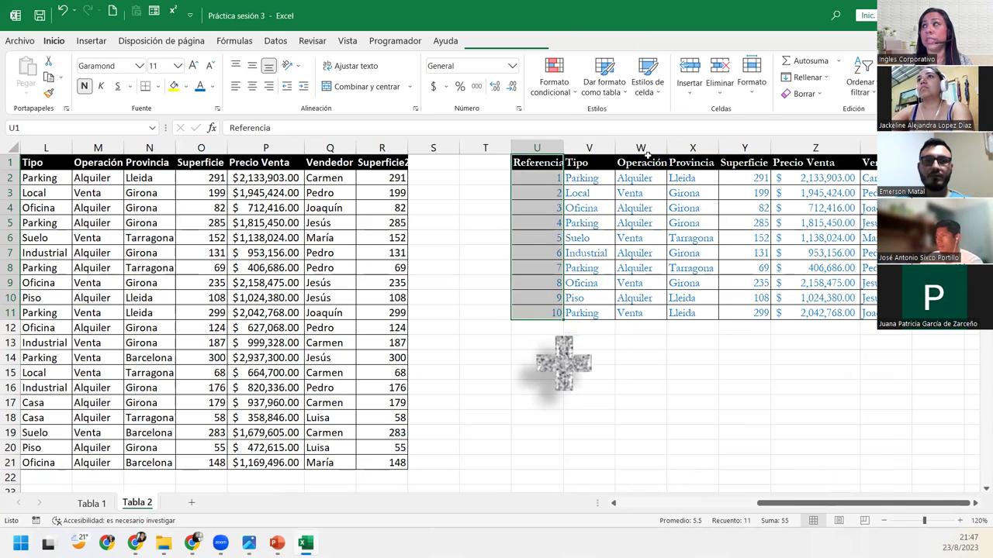
pyautogui.moveTo(646, 159); pyautogui.dragTo(641, 313)
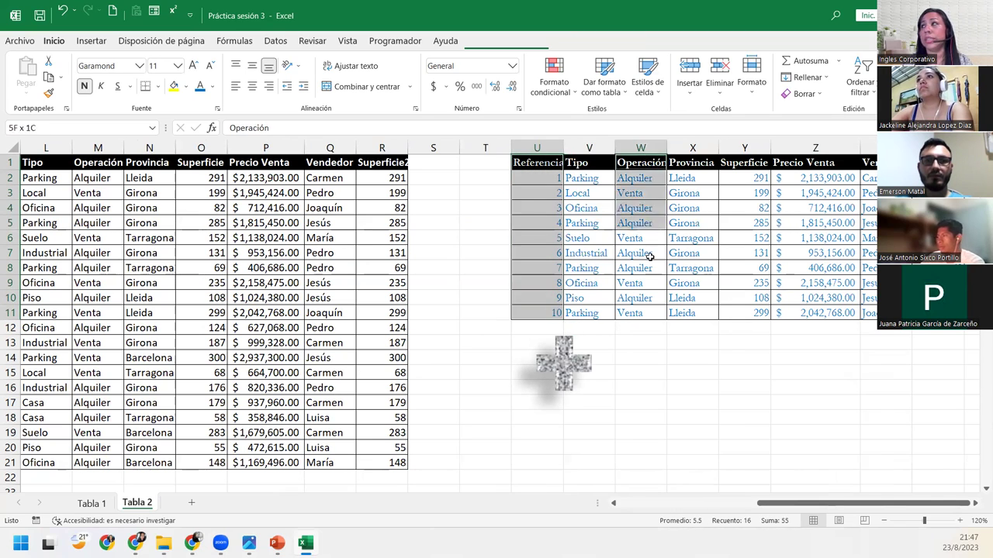
pyautogui.click(526, 157)
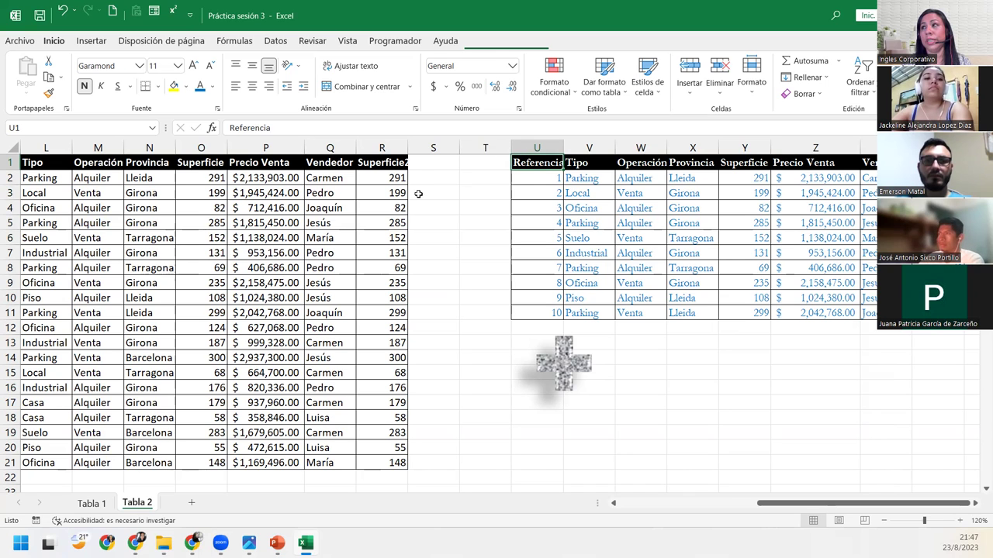
# Step: Select table columns U through Vendedor using Ctrl+arrow and Shift+arrow keys
pyautogui.moveTo(554, 166); pyautogui.dragTo(554, 312)
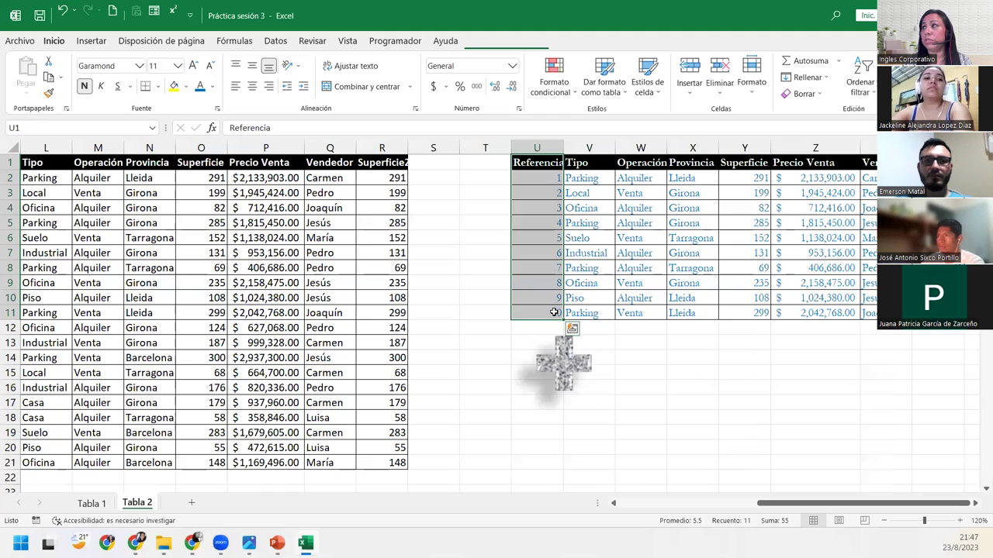
pyautogui.hotkey('ctrl', 'Right')
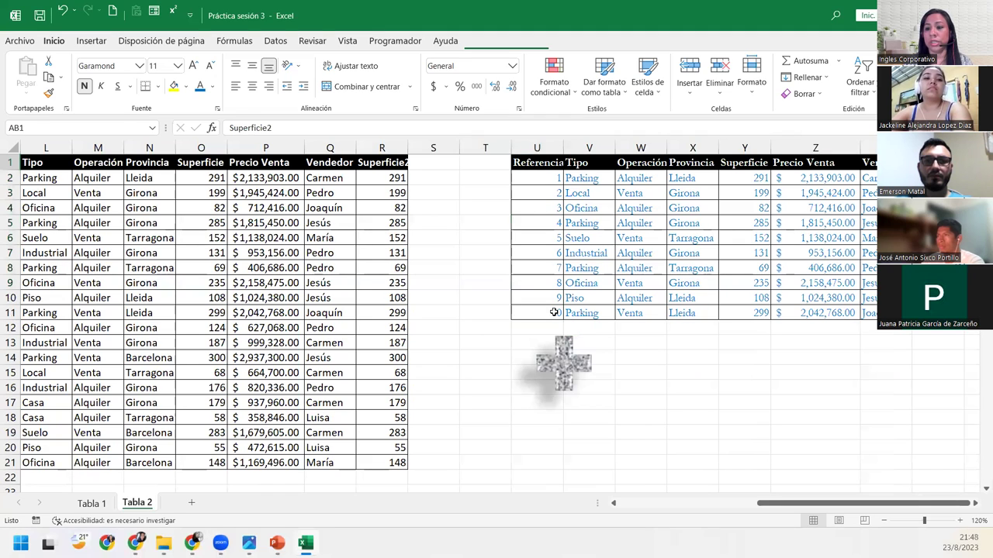
pyautogui.press('Left')
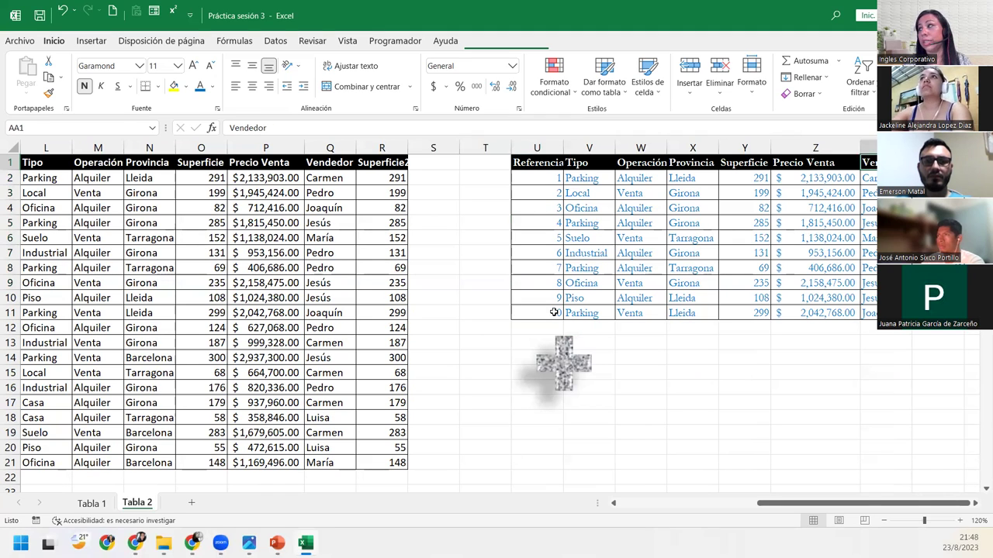
pyautogui.hotkey('ctrl', 'shift', 'Down')
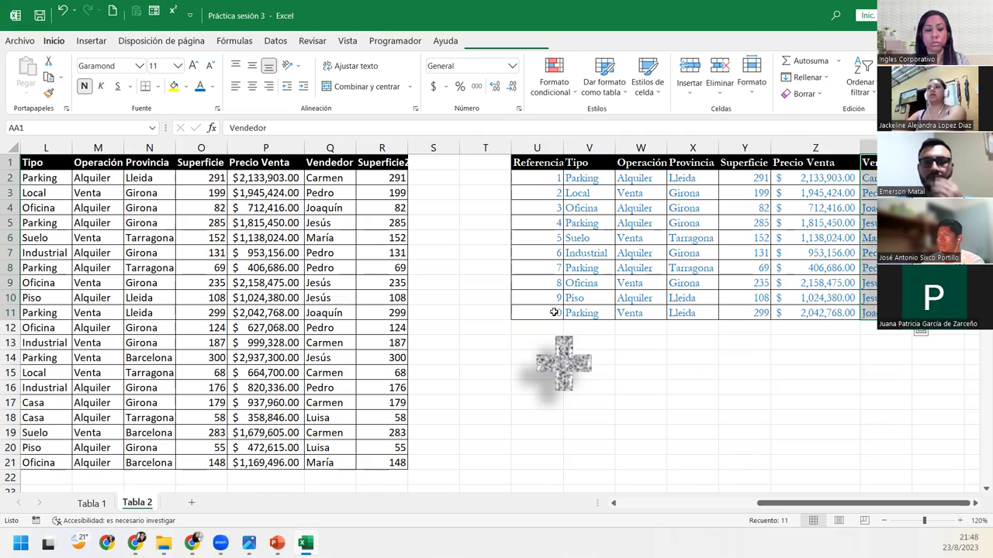
pyautogui.hotkey('shift', 'Left')
pyautogui.hotkey('shift', 'Left')
pyautogui.hotkey('shift', 'Left')
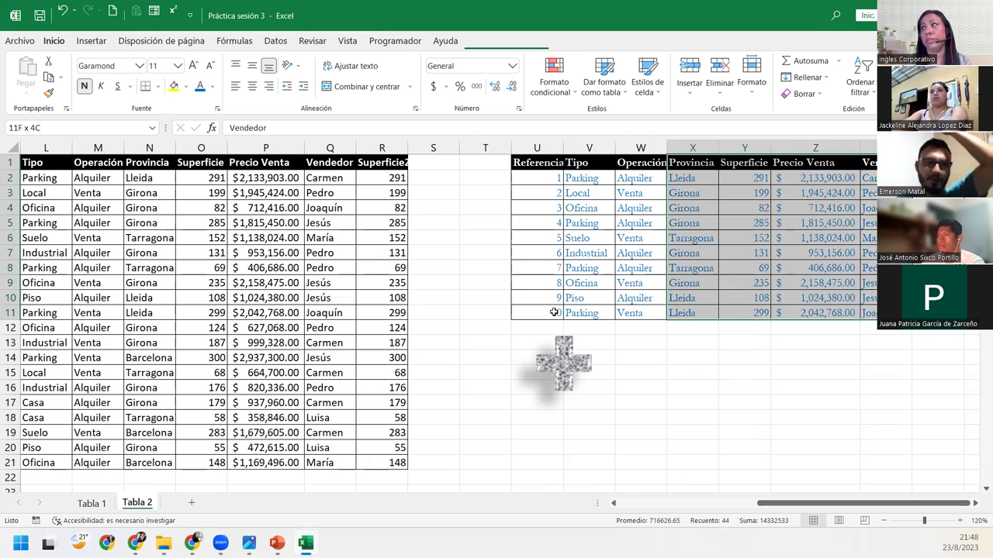
pyautogui.moveTo(554, 311); pyautogui.dragTo(554, 312)
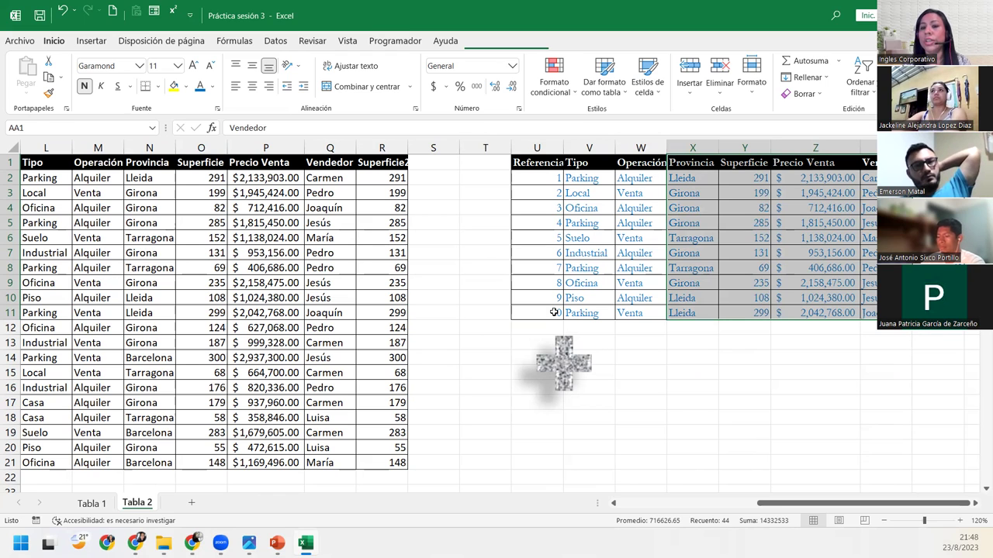
pyautogui.click(594, 207)
# Step: Select the Referencia, Provincia and Vendedor columns together with Ctrl-drag
pyautogui.moveTo(549, 163); pyautogui.dragTo(548, 315)
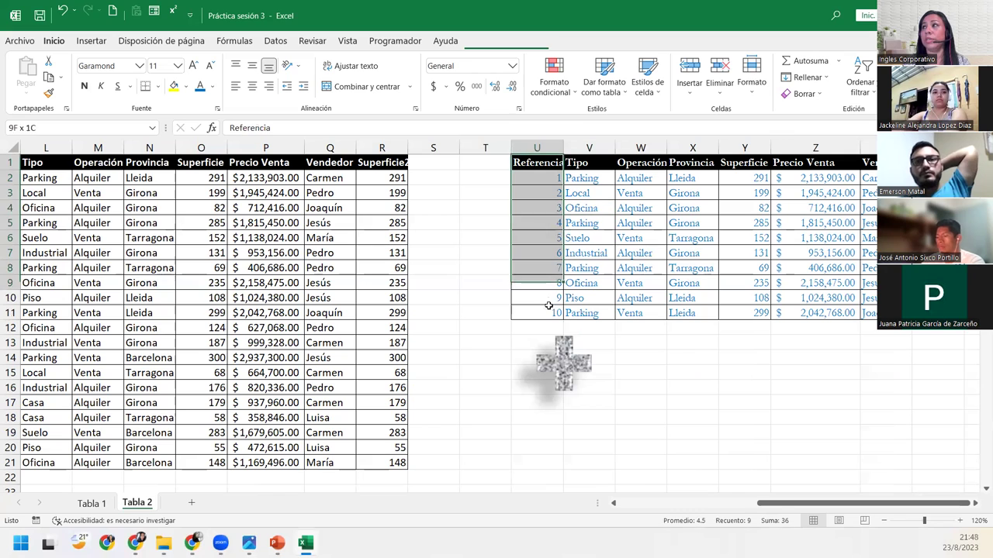
pyautogui.moveTo(682, 159); pyautogui.dragTo(689, 309)
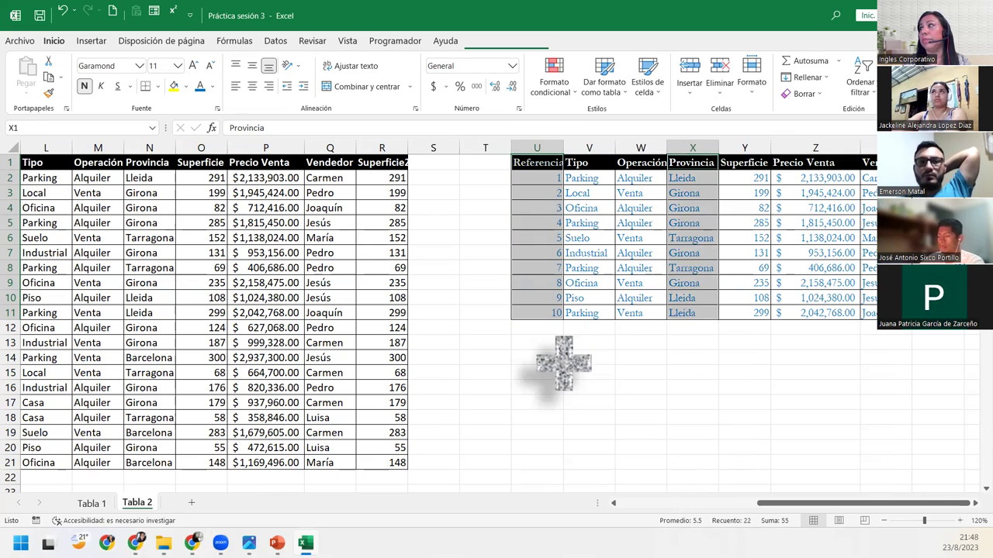
pyautogui.moveTo(868, 162); pyautogui.dragTo(869, 313)
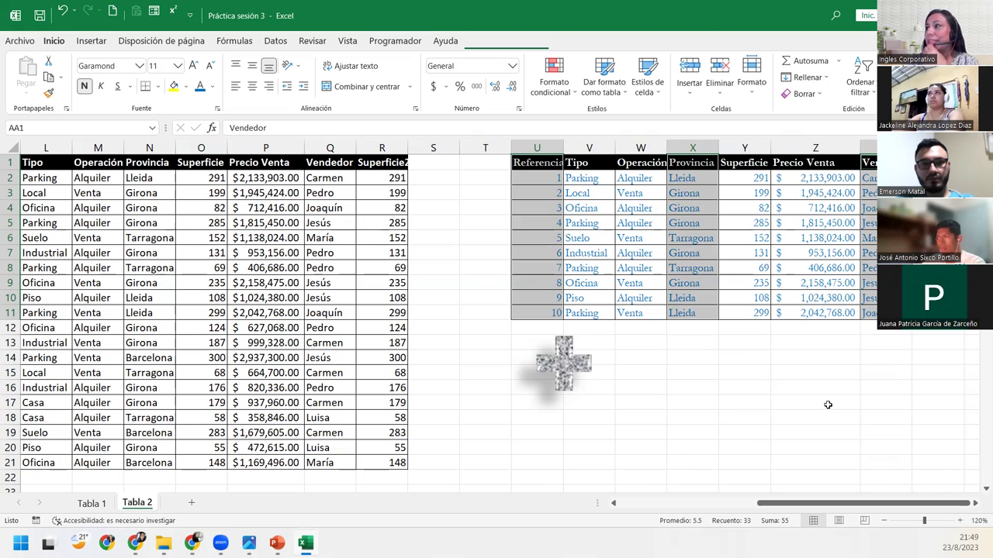
# Step: Move the plus shape up beside the top of the property table
pyautogui.click(582, 431)
pyautogui.moveTo(588, 350)
pyautogui.mouseDown()
pyautogui.moveTo(487, 282)
pyautogui.moveTo(473, 200)
pyautogui.mouseUp()
pyautogui.click(541, 439)
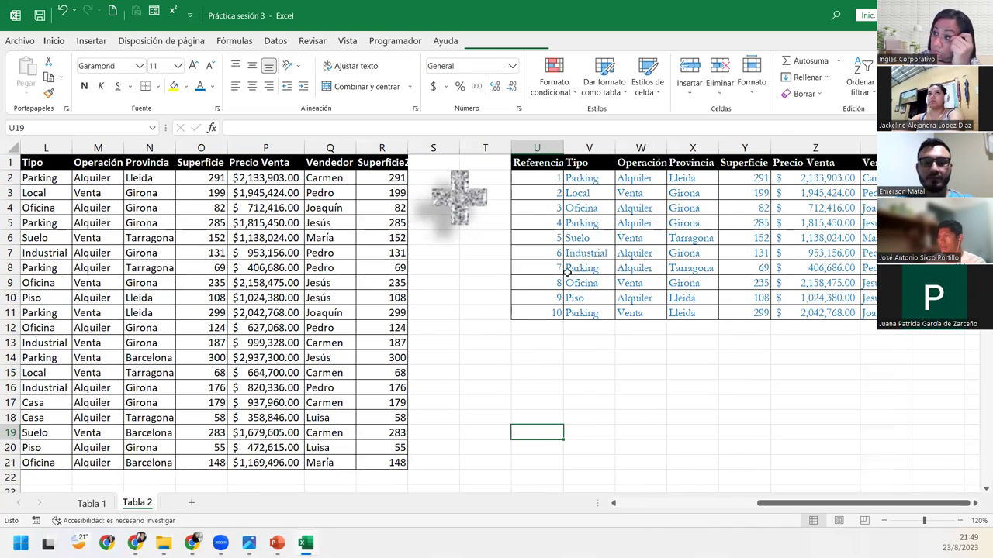
# Step: Select Referencia U1:U11 and add Provincia X1:X11 with a Ctrl-drag
pyautogui.moveTo(812, 504); pyautogui.dragTo(837, 515)
pyautogui.click(976, 503)
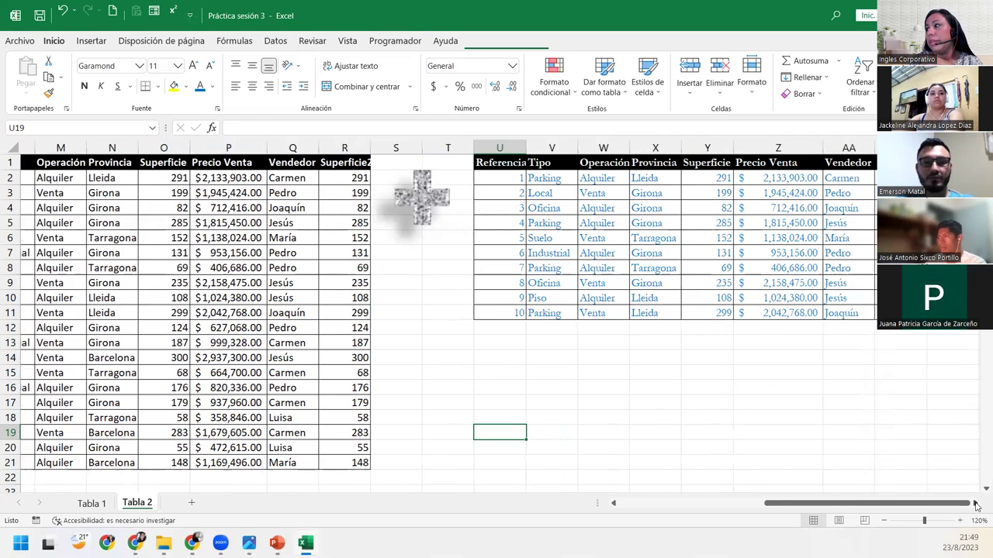
pyautogui.click(975, 503)
pyautogui.click(976, 504)
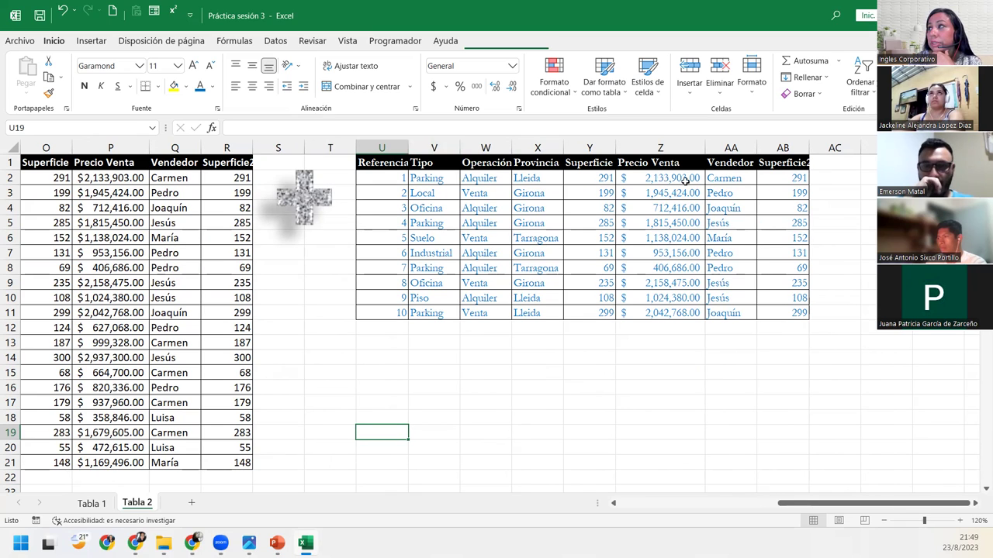
pyautogui.click(359, 163)
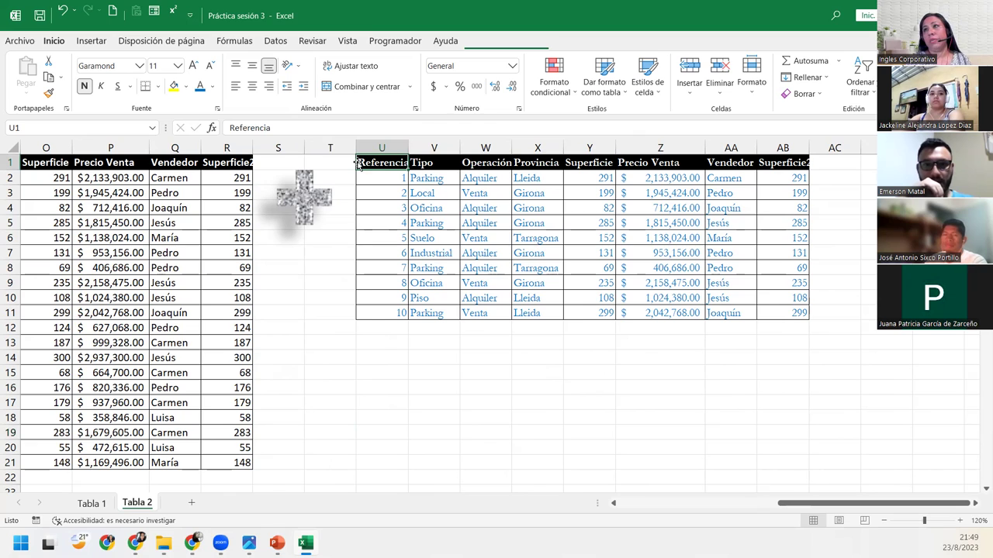
pyautogui.moveTo(358, 163); pyautogui.dragTo(385, 319)
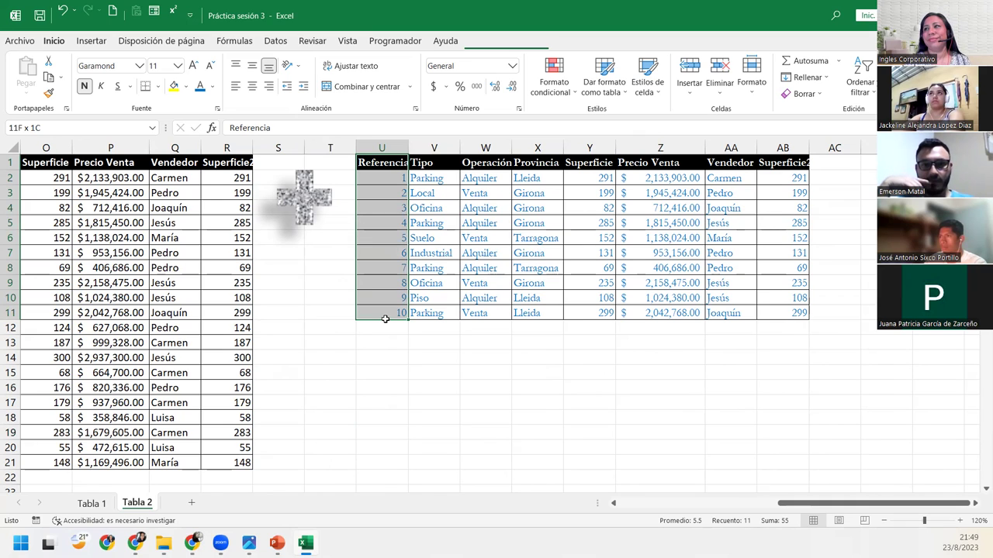
pyautogui.moveTo(385, 319); pyautogui.dragTo(386, 322)
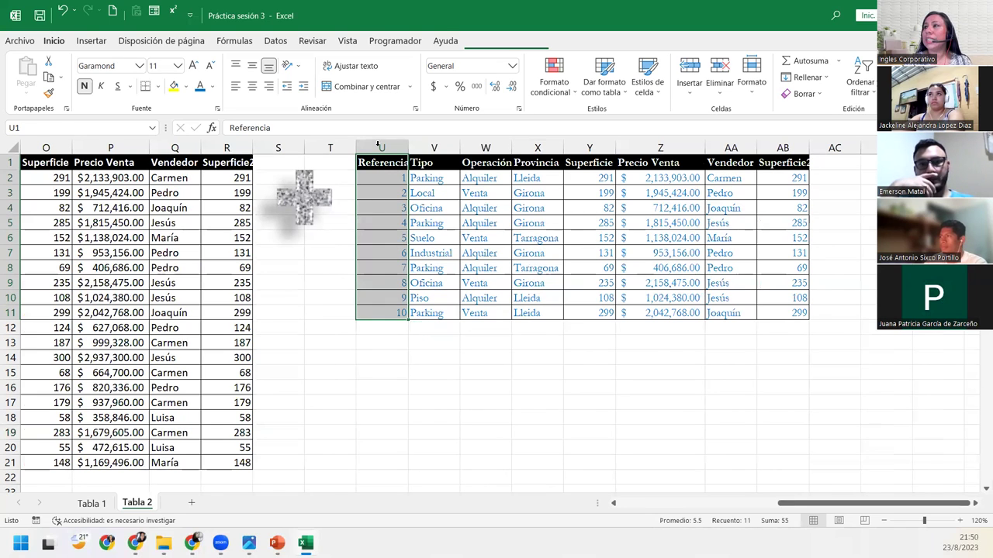
pyautogui.press('Escape')
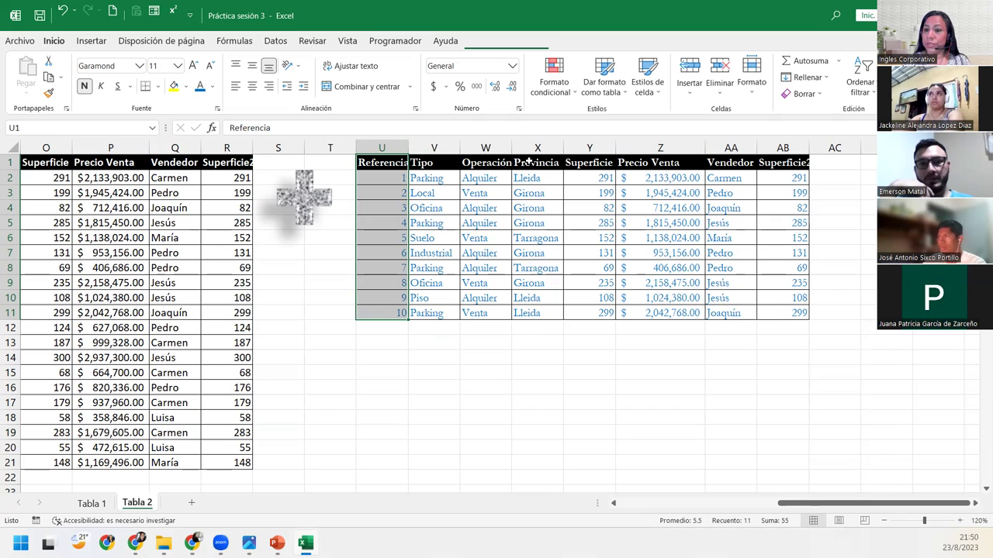
pyautogui.moveTo(528, 160); pyautogui.dragTo(528, 311)
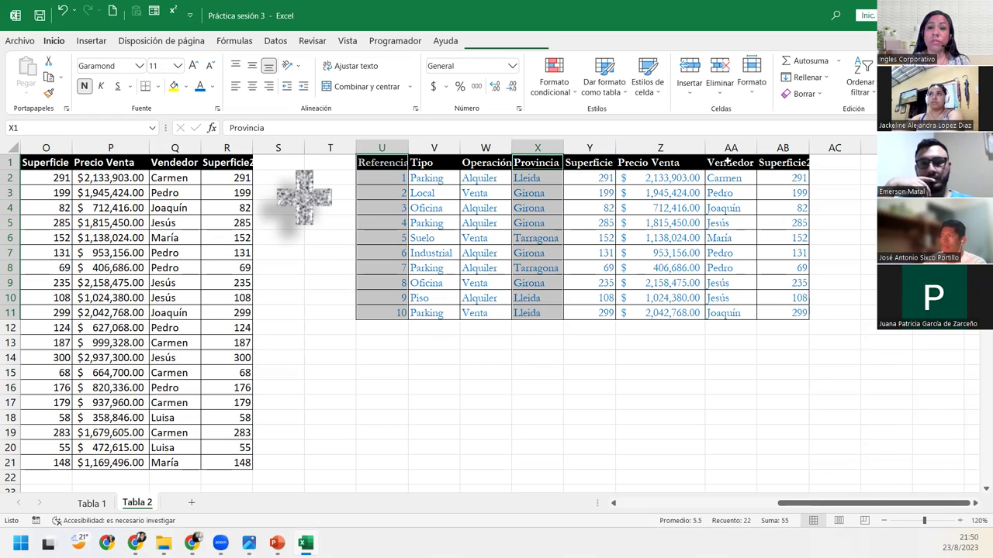
# Step: Ctrl-drag to add the Vendedor column and remove Provincia X1:X11 from the selection
pyautogui.moveTo(727, 162); pyautogui.dragTo(742, 312)
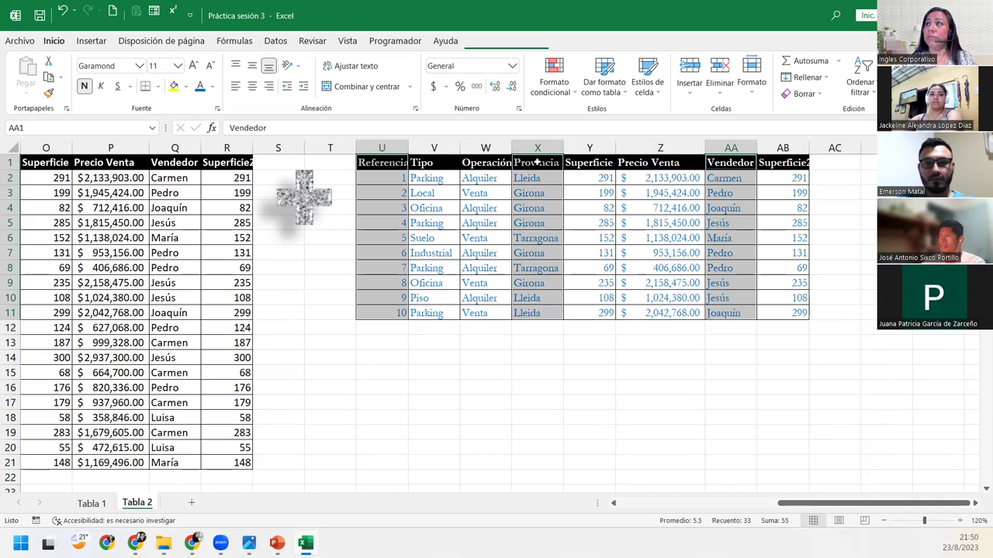
pyautogui.keyDown('ctrl'); pyautogui.moveTo(536, 162); pyautogui.dragTo(541, 313); pyautogui.keyUp('ctrl')
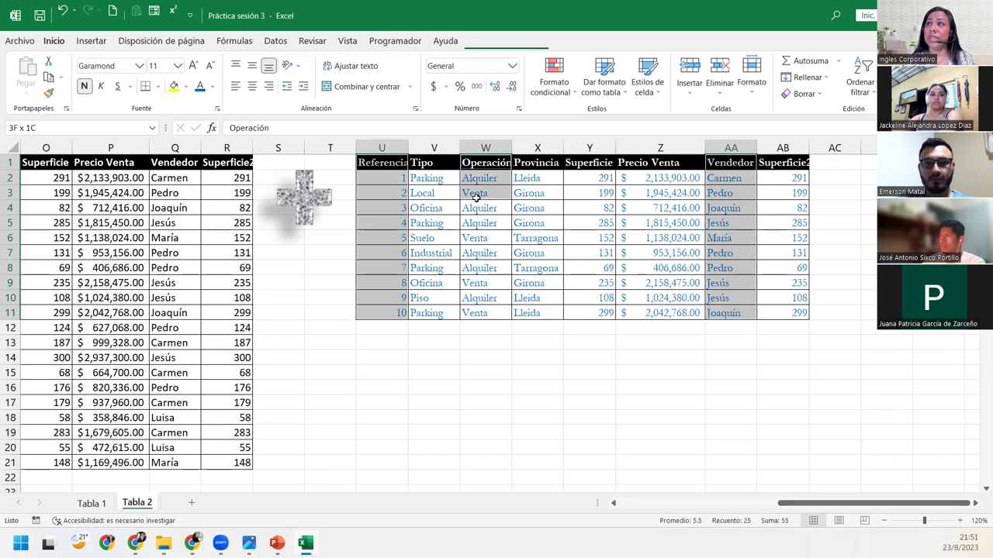
pyautogui.keyDown('ctrl'); pyautogui.moveTo(477, 162); pyautogui.dragTo(475, 313); pyautogui.keyUp('ctrl')
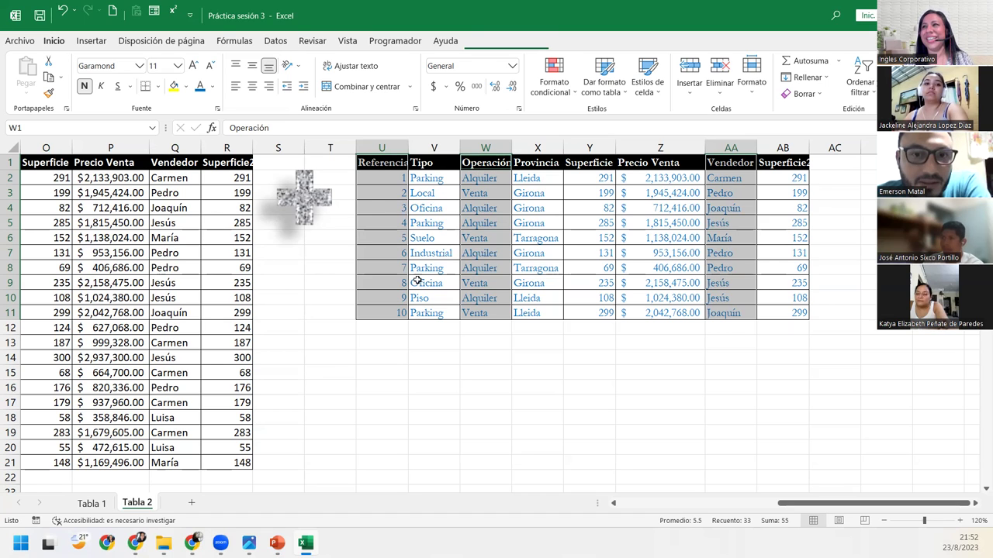
pyautogui.moveTo(394, 168); pyautogui.dragTo(402, 313)
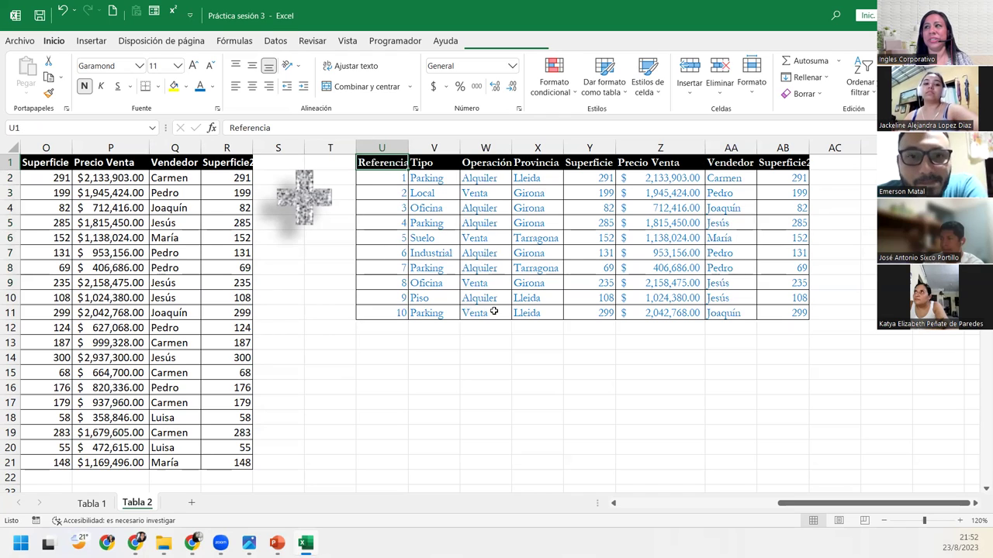
pyautogui.click(472, 292)
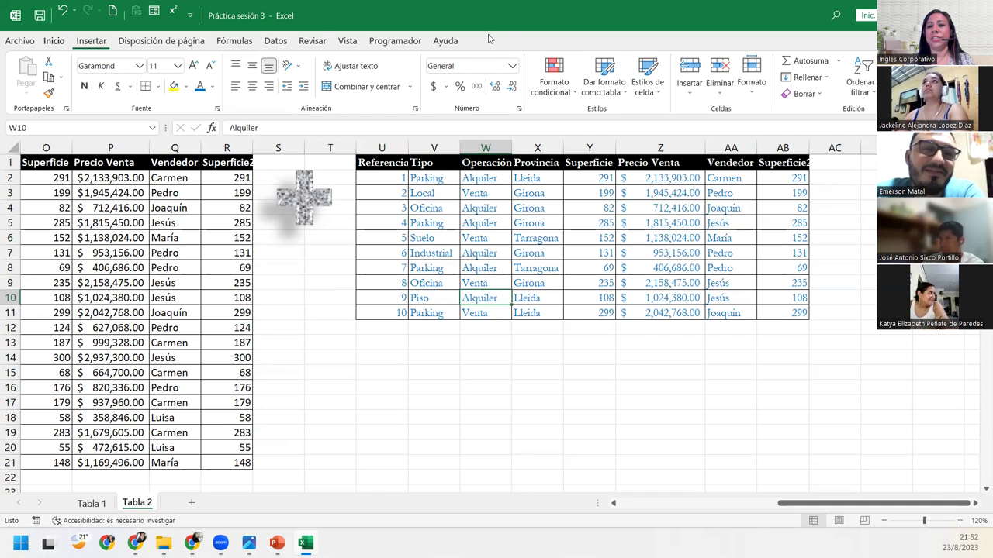
pyautogui.click(384, 168)
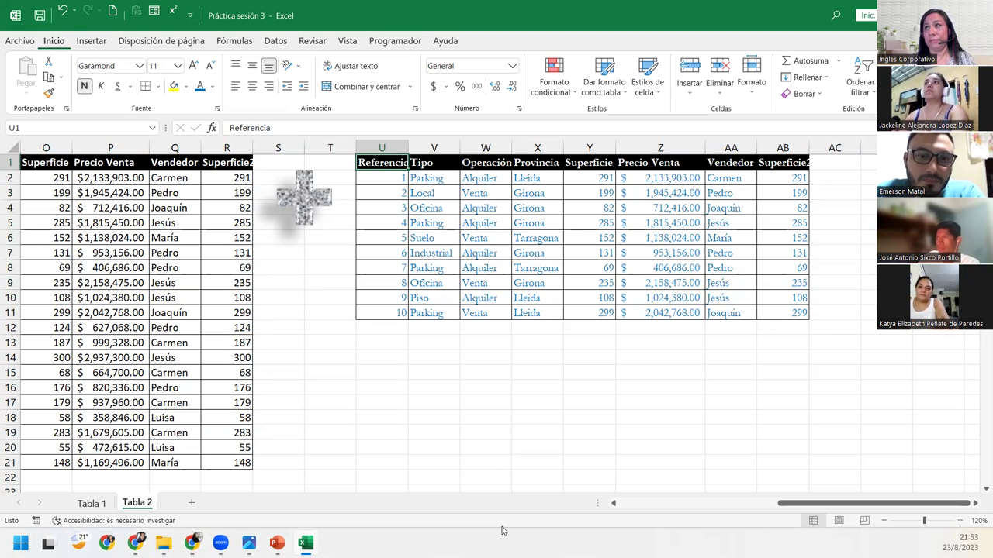
pyautogui.hotkey('shift', 'Down')
pyautogui.hotkey('shift', 'Down')
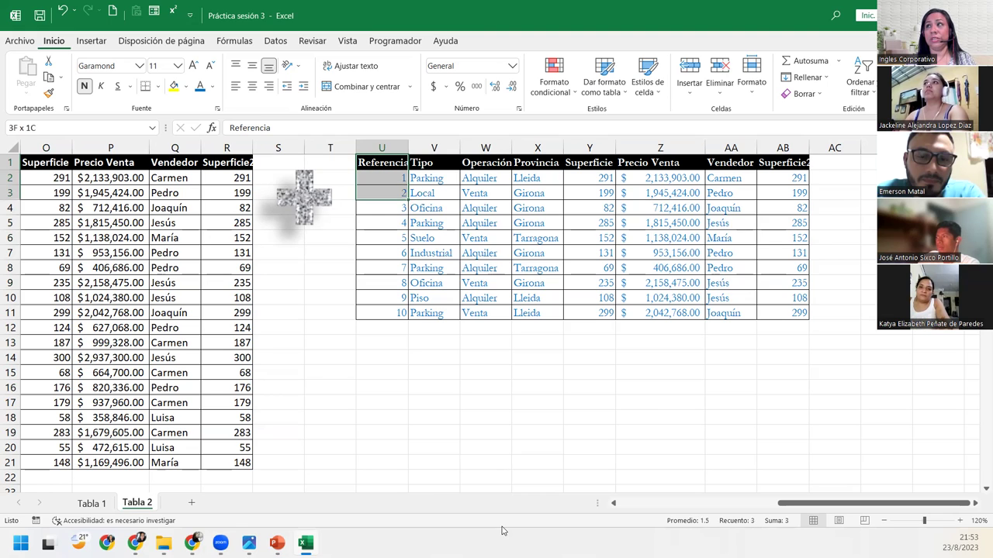
pyautogui.hotkey('shift', 'Down')
pyautogui.hotkey('shift', 'Down')
pyautogui.hotkey('shift', 'Down')
pyautogui.hotkey('shift', 'Down')
pyautogui.hotkey('shift', 'Down')
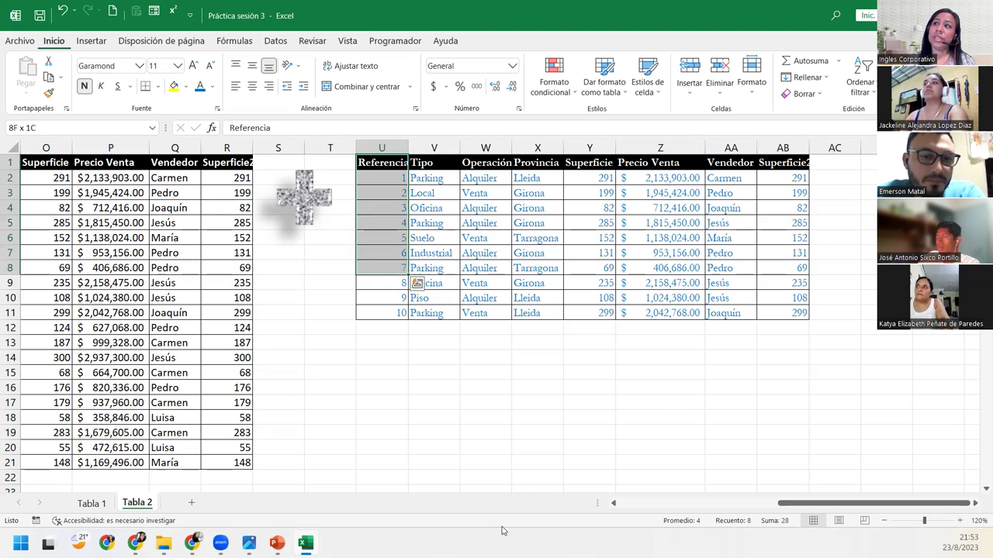
pyautogui.hotkey('shift', 'Down')
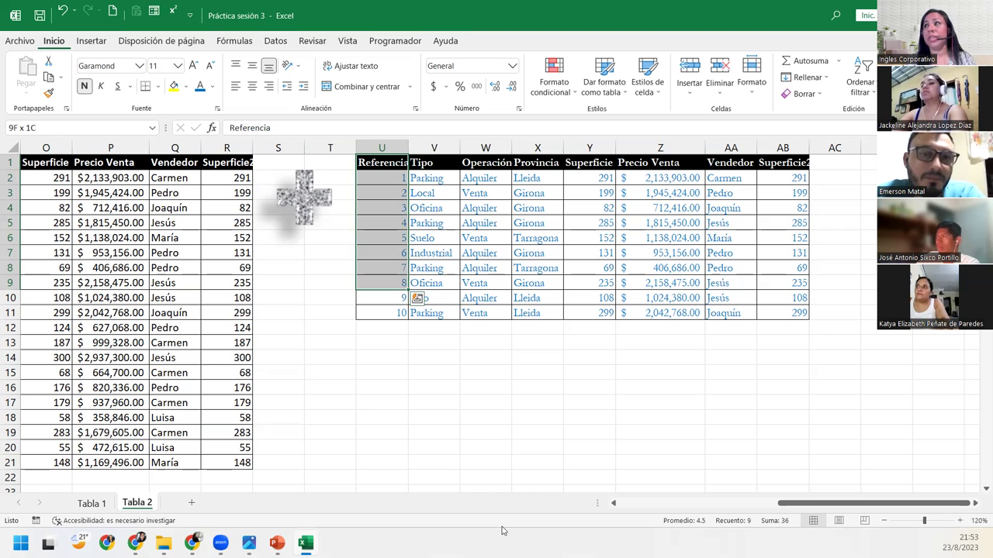
pyautogui.hotkey('shift', 'Right')
pyautogui.hotkey('shift', 'Right')
pyautogui.hotkey('shift', 'Right')
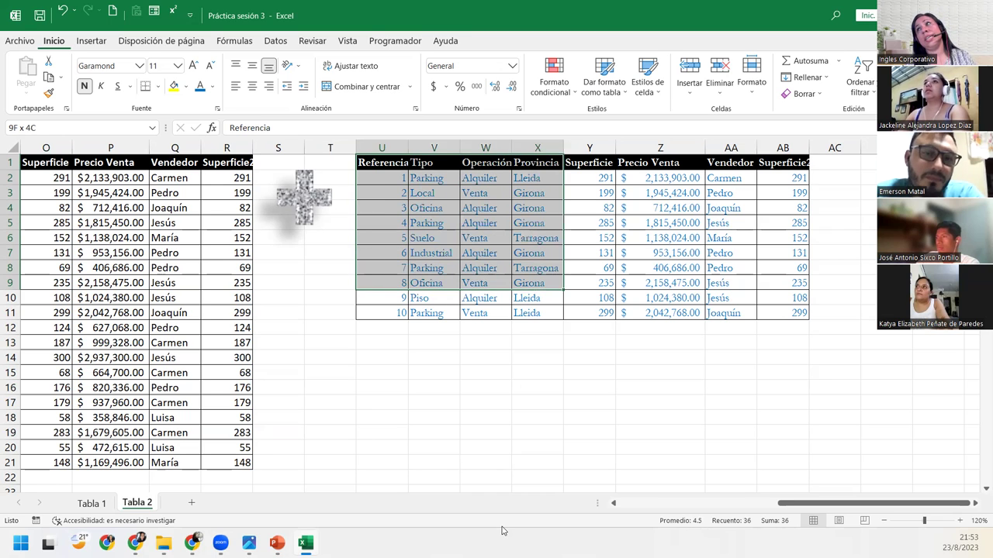
pyautogui.hotkey('shift', 'Right')
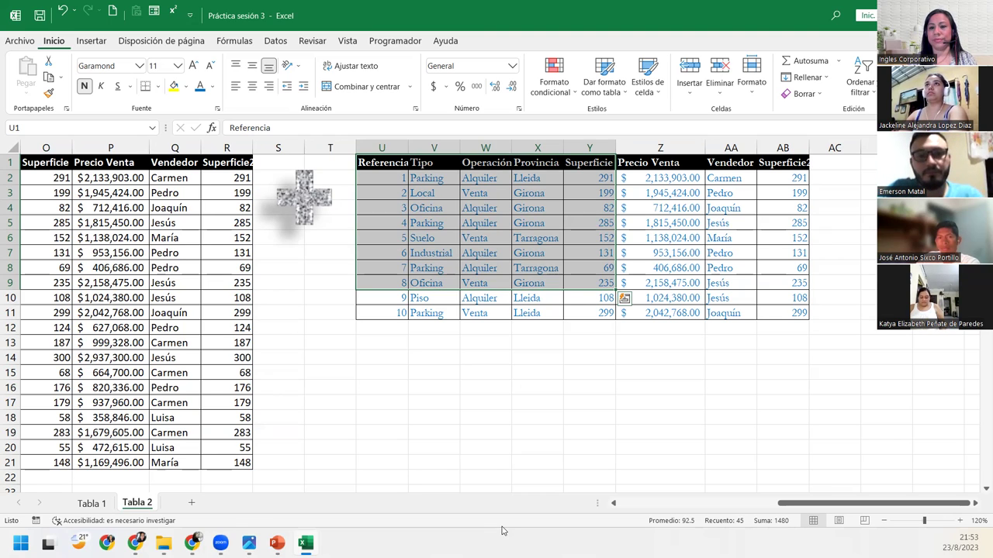
pyautogui.press('Left')
pyautogui.press('Right')
pyautogui.hotkey('shift', 'Down')
pyautogui.hotkey('shift', 'Down')
pyautogui.hotkey('shift', 'Down')
pyautogui.hotkey('shift', 'Down')
pyautogui.hotkey('shift', 'Down')
pyautogui.hotkey('ctrl', 'shift', 'Right')
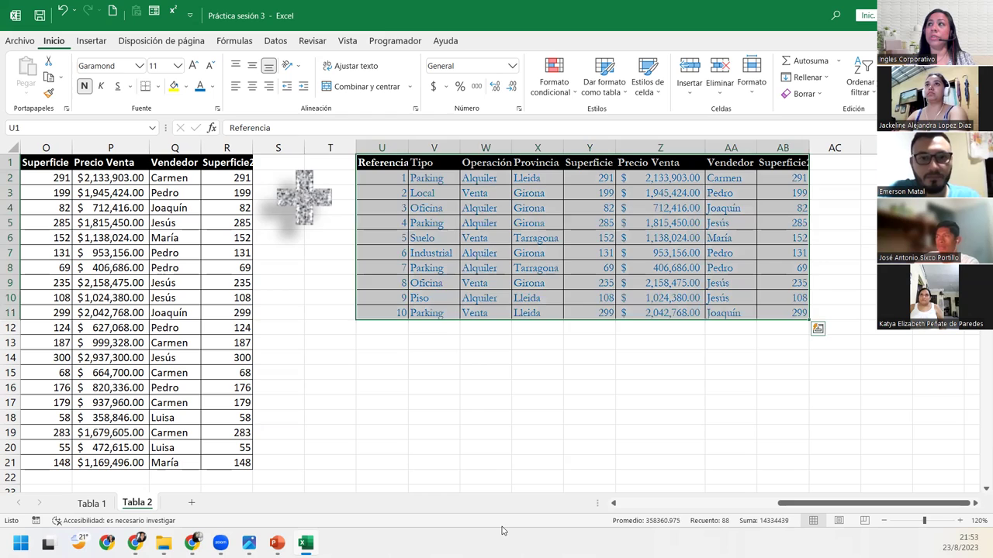
pyautogui.press('Left')
pyautogui.press('Right')
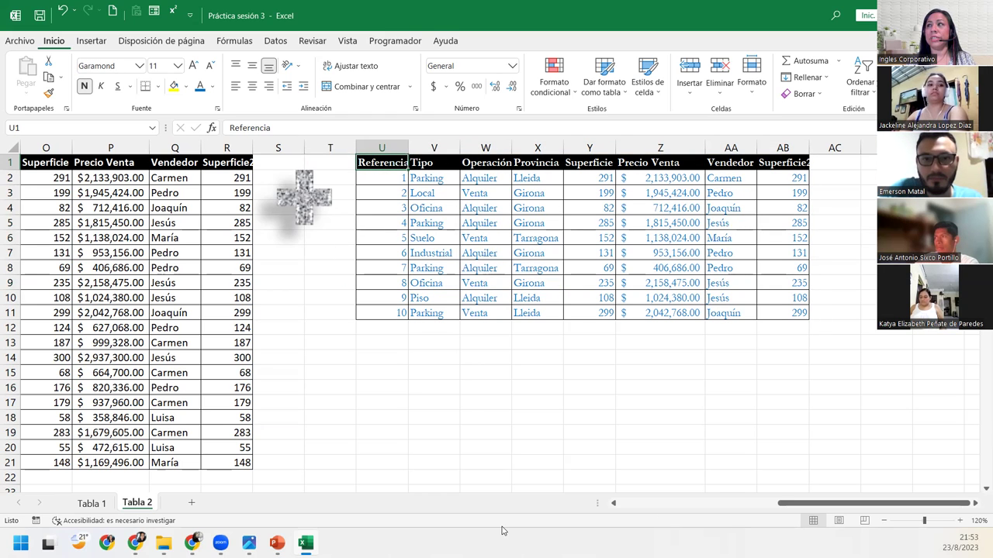
pyautogui.hotkey('ctrl', 'shift', 'Down')
pyautogui.hotkey('ctrl', 'shift', 'Right')
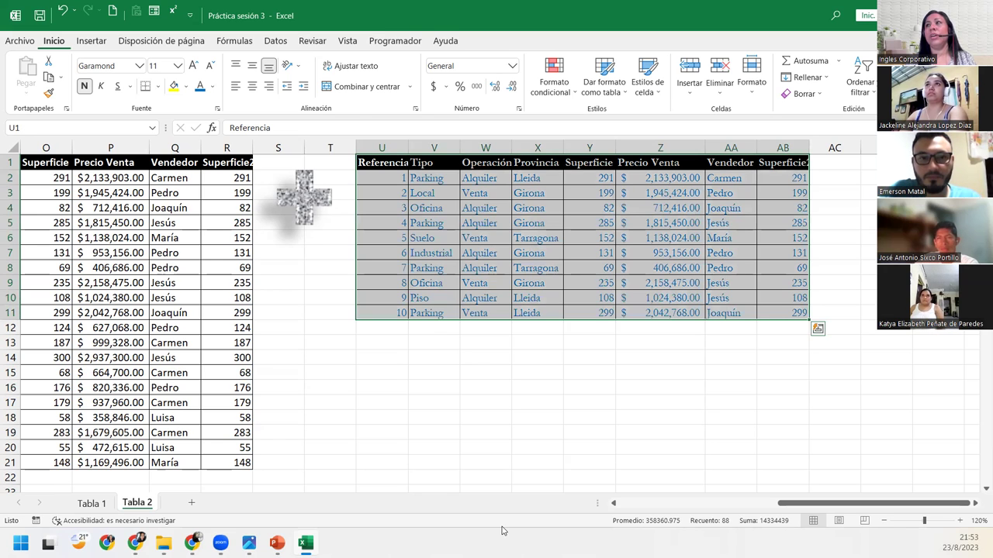
pyautogui.hotkey('shift', 'BackSpace')
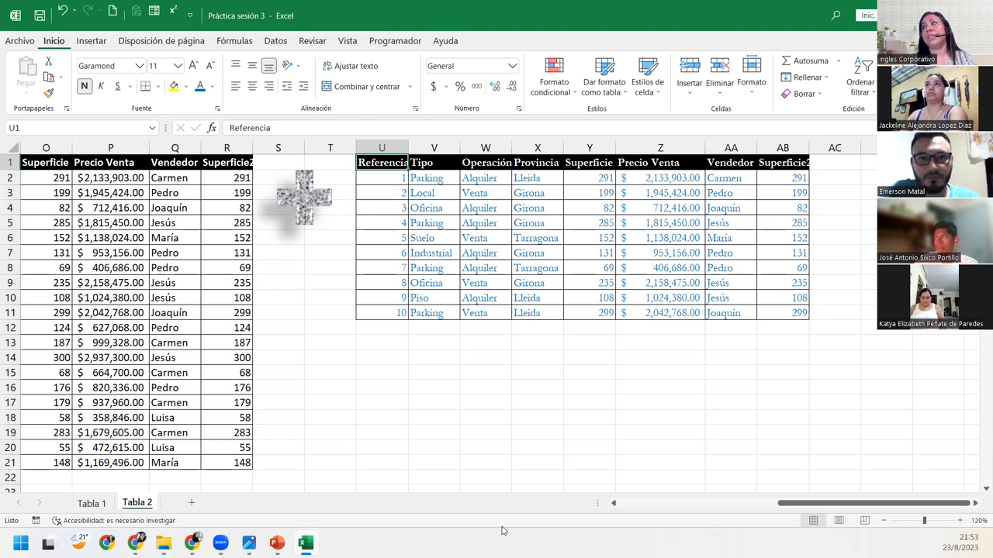
pyautogui.hotkey('ctrl', 'shift', 'Right')
pyautogui.hotkey('ctrl', 'shift', 'Down')
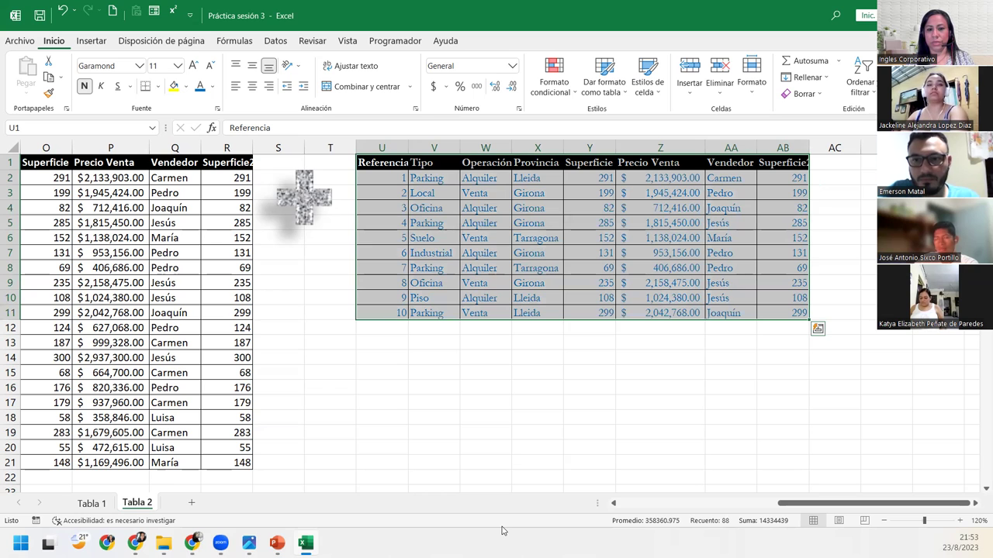
pyautogui.press('Up')
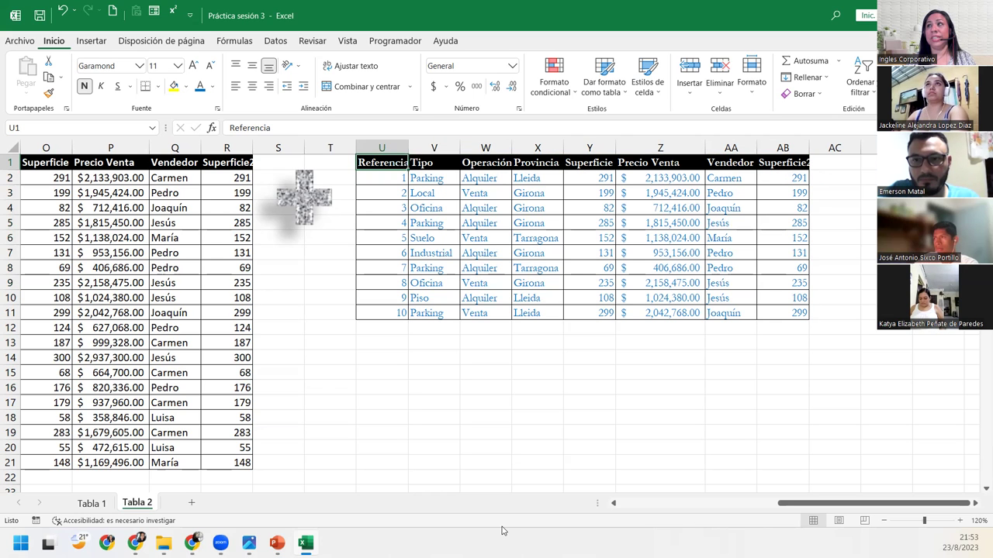
pyautogui.hotkey('ctrl', 'Home')
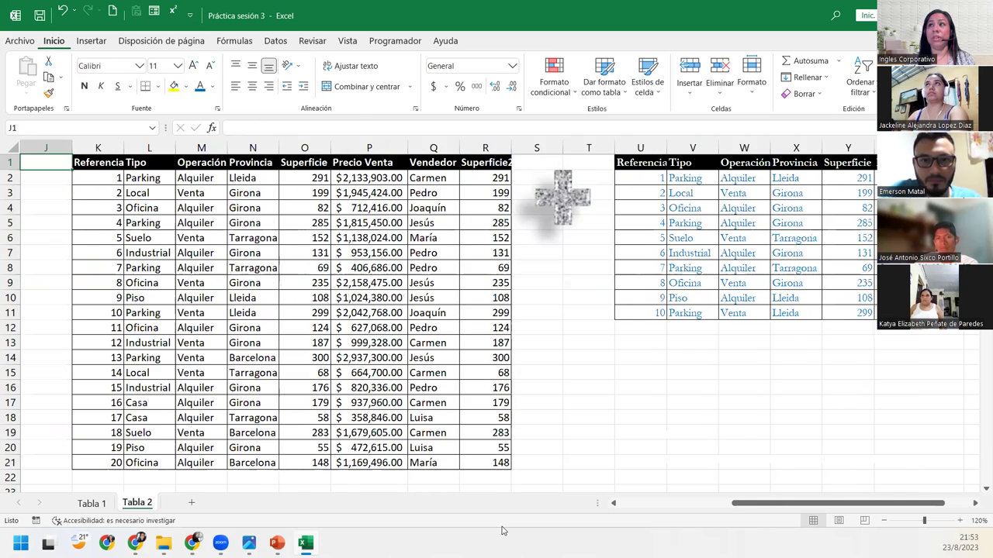
pyautogui.press('Right')
pyautogui.press('Right')
pyautogui.press('Right')
pyautogui.press('Right')
pyautogui.press('Right')
pyautogui.press('Right')
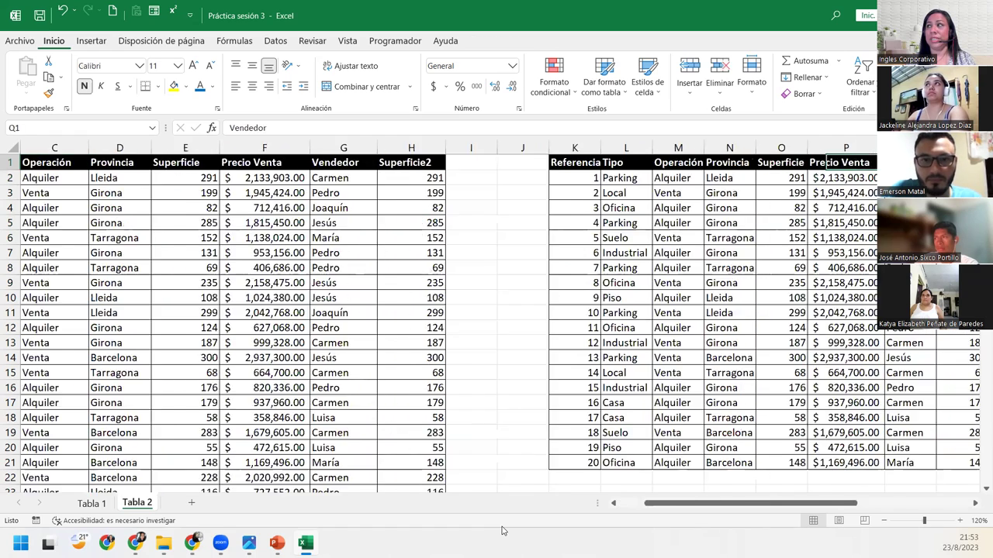
pyautogui.press('Right')
pyautogui.press('Right')
pyautogui.press('Right')
pyautogui.press('Right')
pyautogui.press('Down')
pyautogui.press('Down')
pyautogui.press('Down')
pyautogui.press('Down')
pyautogui.press('Down')
pyautogui.press('Down')
pyautogui.press('Down')
pyautogui.press('Down')
pyautogui.press('Down')
pyautogui.press('Down')
pyautogui.press('Up')
pyautogui.press('Up')
pyautogui.press('Up')
pyautogui.press('Right')
pyautogui.press('Right')
pyautogui.press('Right')
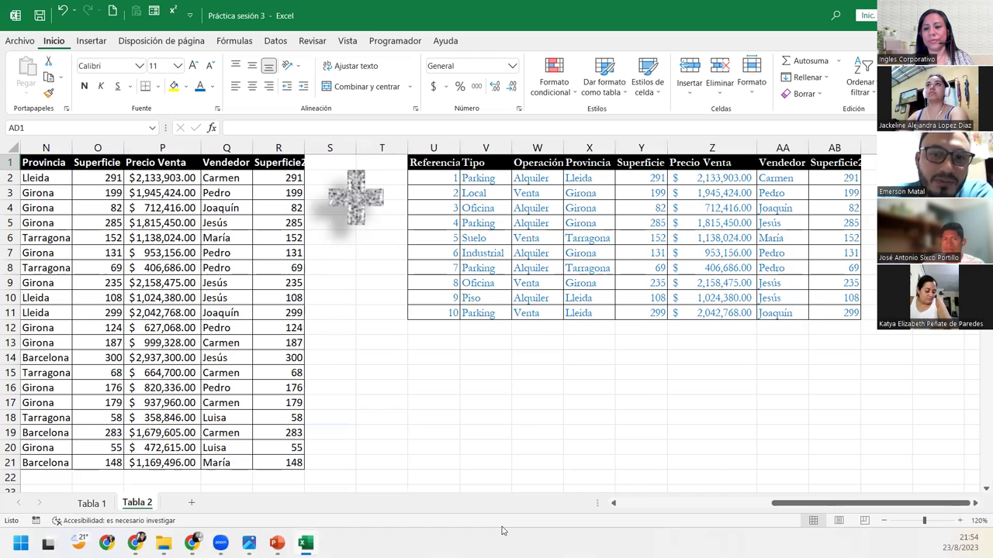
pyautogui.press('Left')
pyautogui.press('Left')
pyautogui.press('Left')
pyautogui.press('Left')
pyautogui.press('Left')
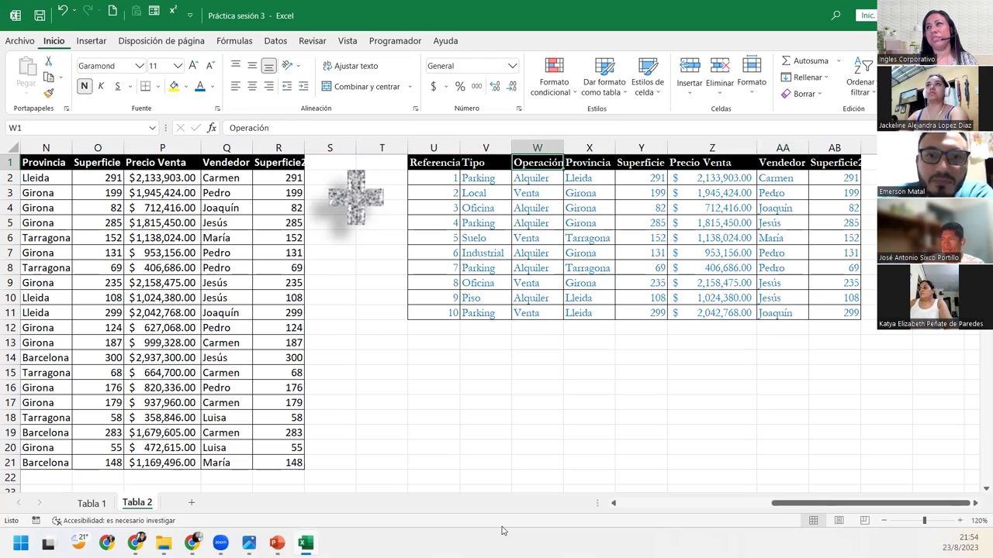
pyautogui.press('Down')
pyautogui.press('Left')
pyautogui.press('Left')
pyautogui.press('Down')
pyautogui.press('Down')
pyautogui.press('Down')
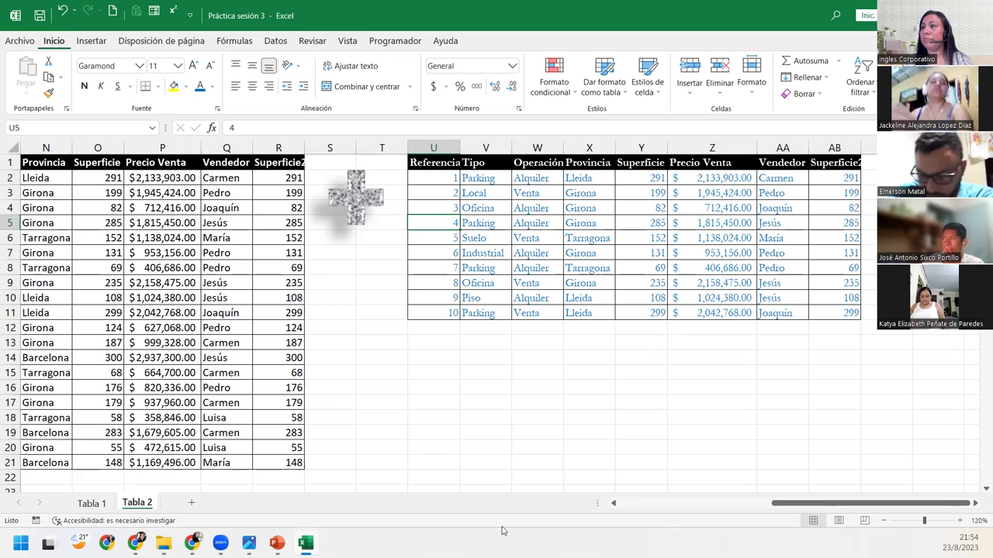
pyautogui.press('Up')
pyautogui.hotkey('ctrl', 'Up')
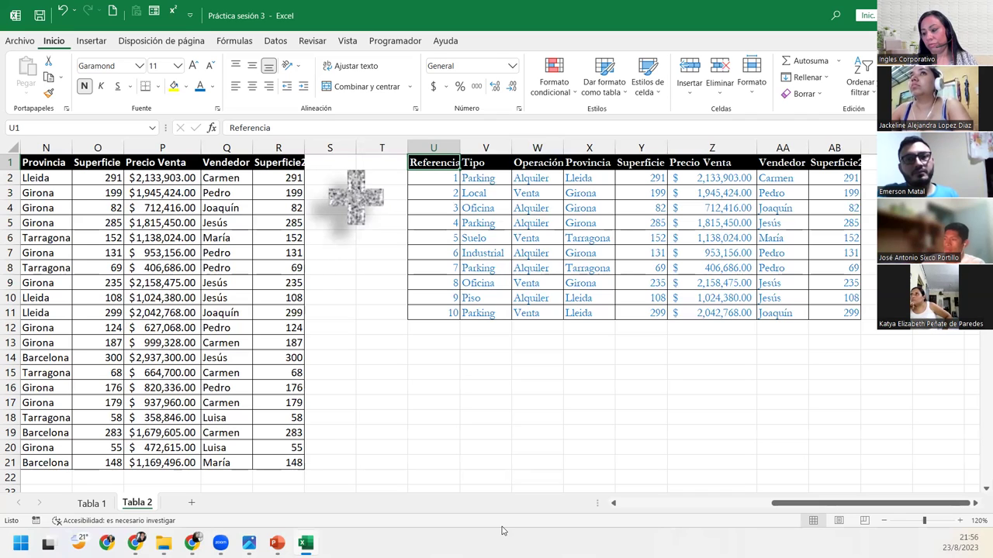
pyautogui.click(443, 297)
pyautogui.click(217, 179)
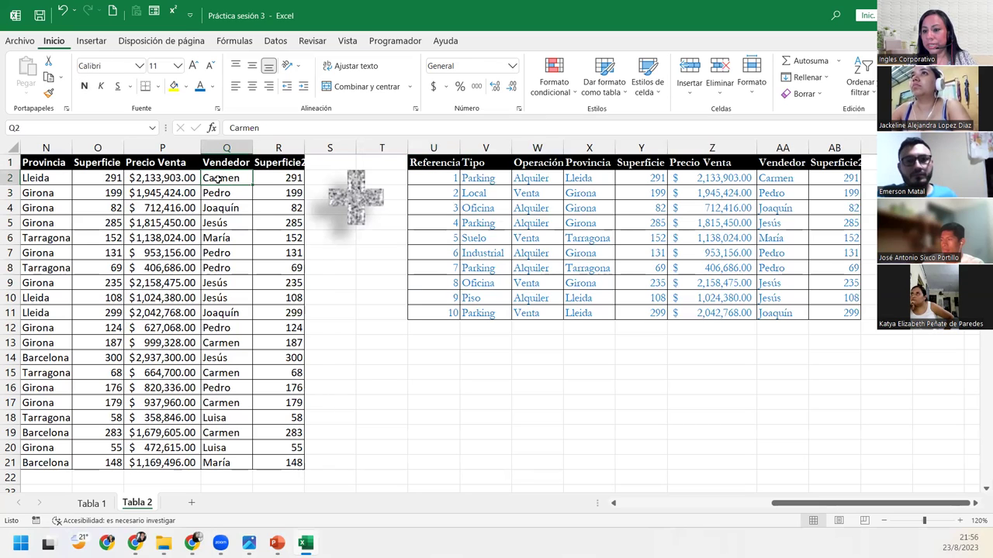
pyautogui.click(248, 278)
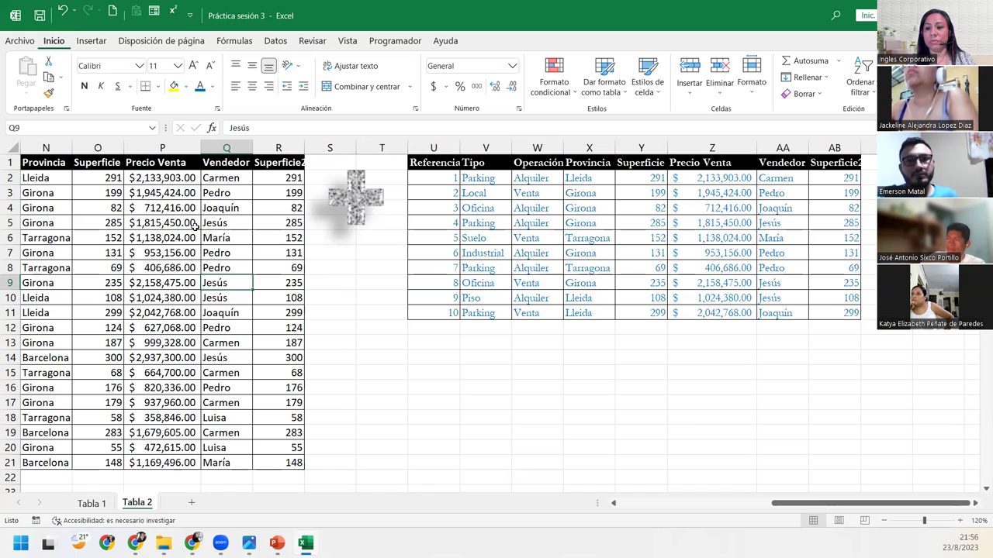
pyautogui.click(439, 356)
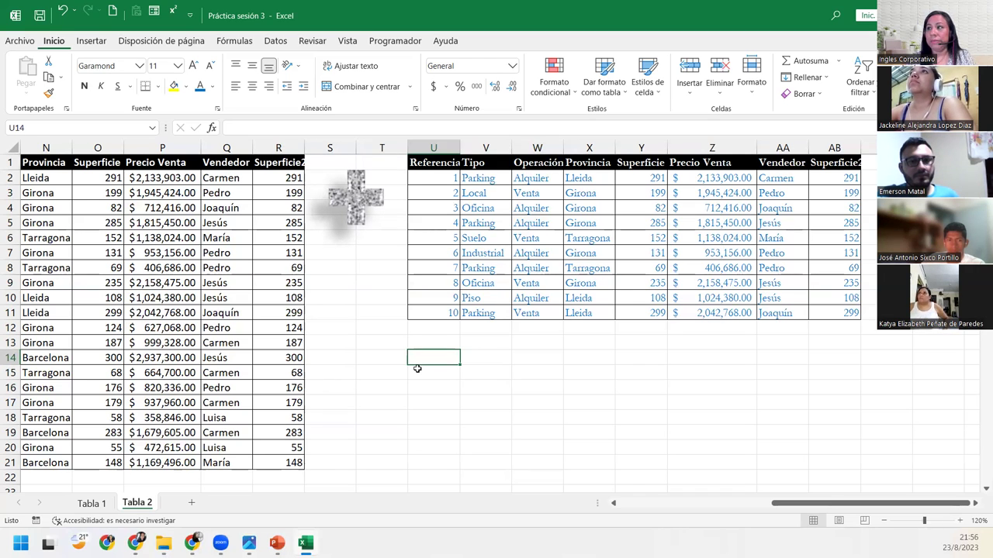
# Step: Enter Lunes, Martes and Miércoles in U14, V14 and W14
pyautogui.write('Lunes')
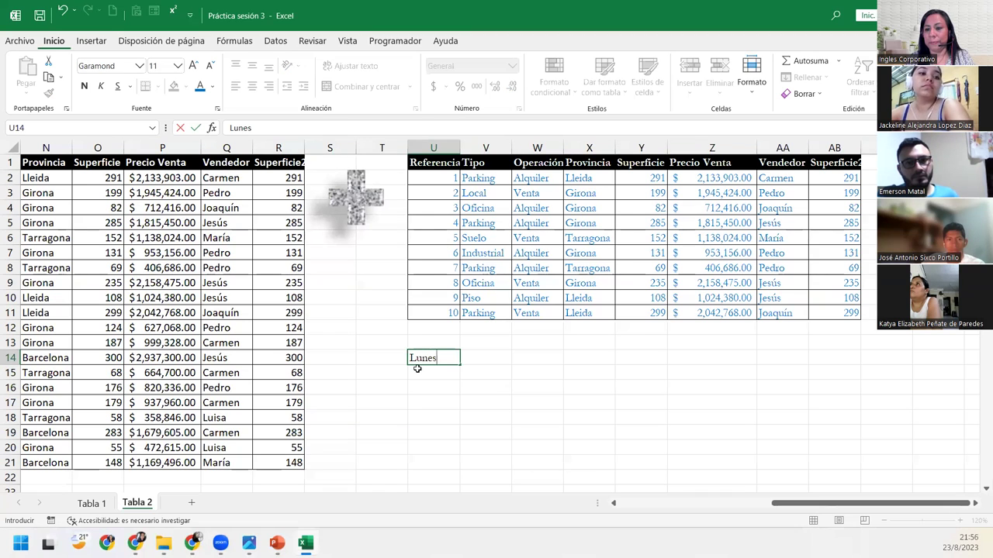
pyautogui.press('Return')
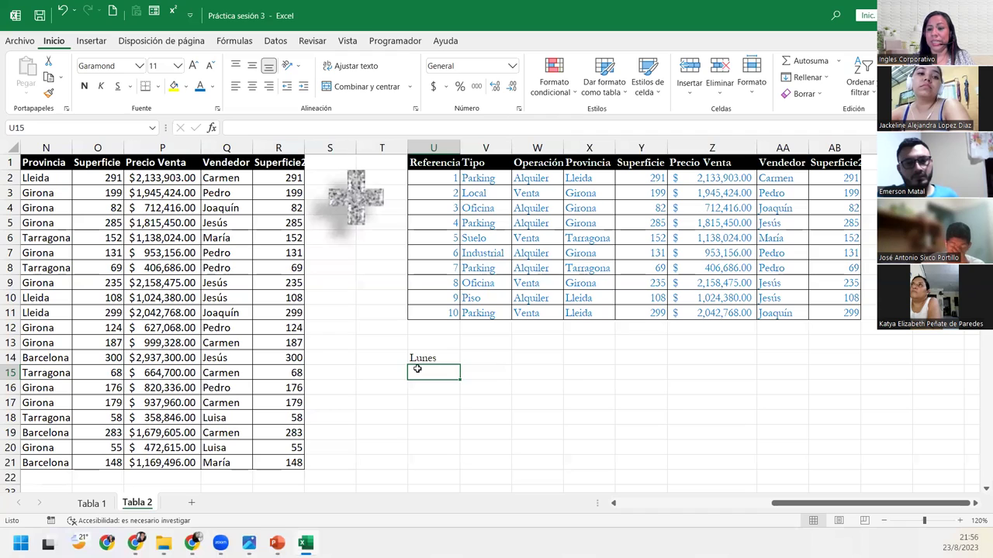
pyautogui.press('Up')
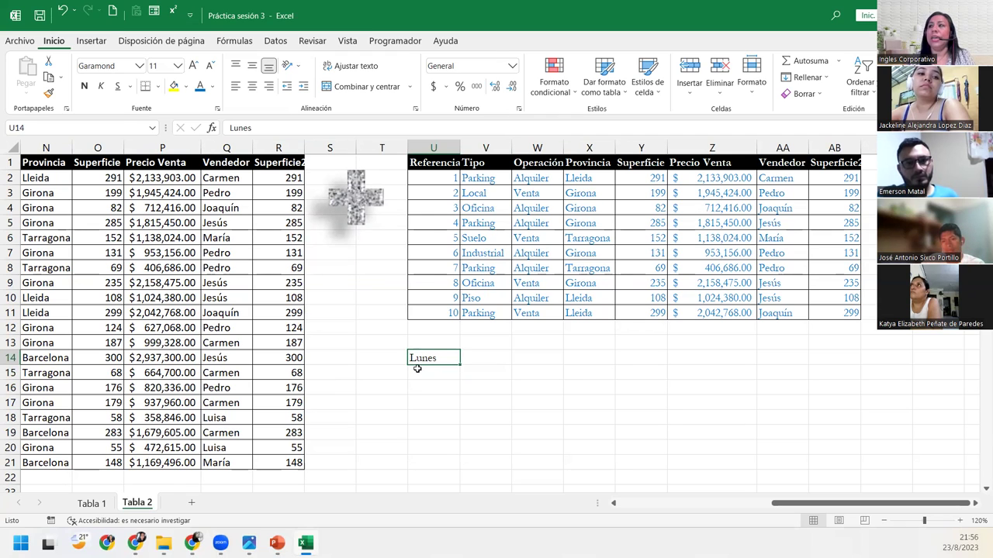
pyautogui.write('L')
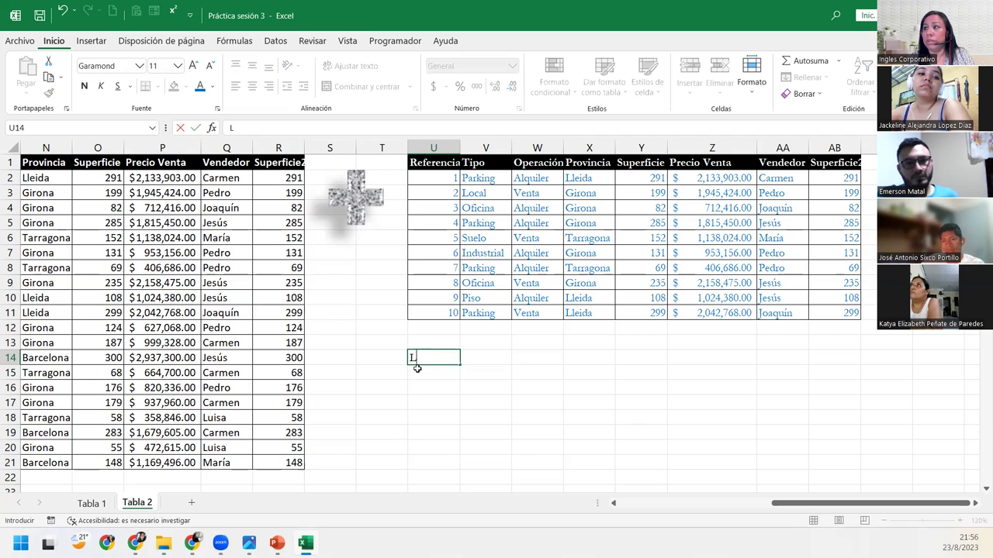
pyautogui.write('uunes')
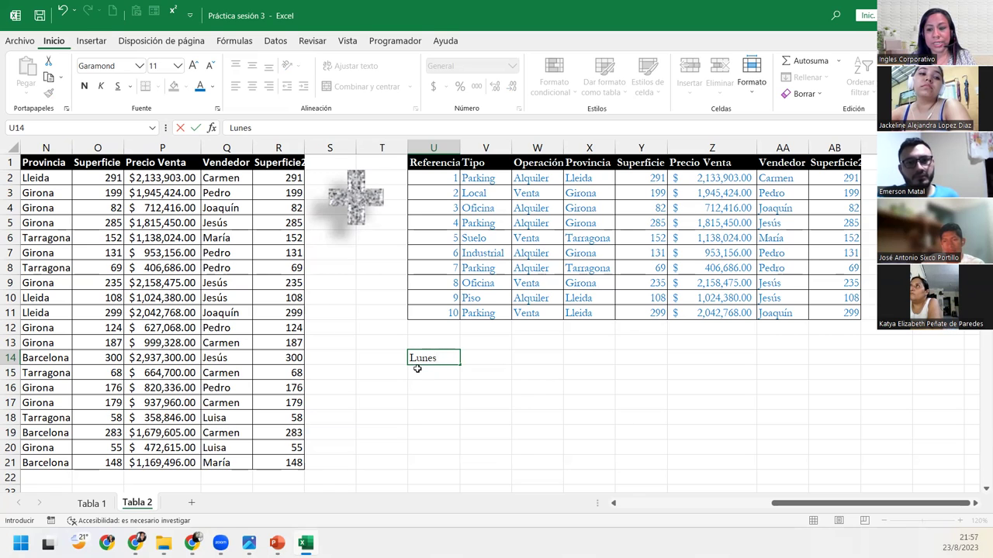
pyautogui.press('Tab')
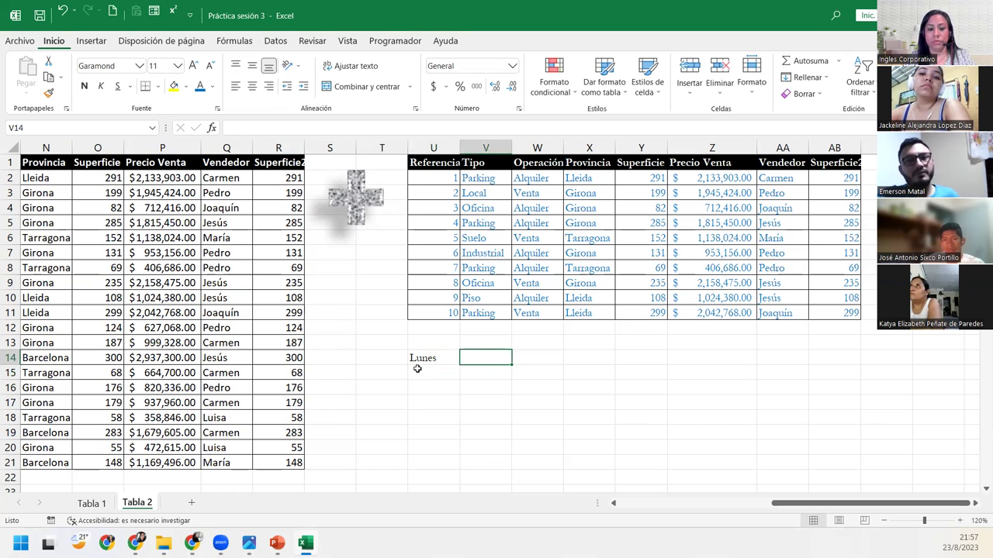
pyautogui.write('Martes')
pyautogui.press('Tab')
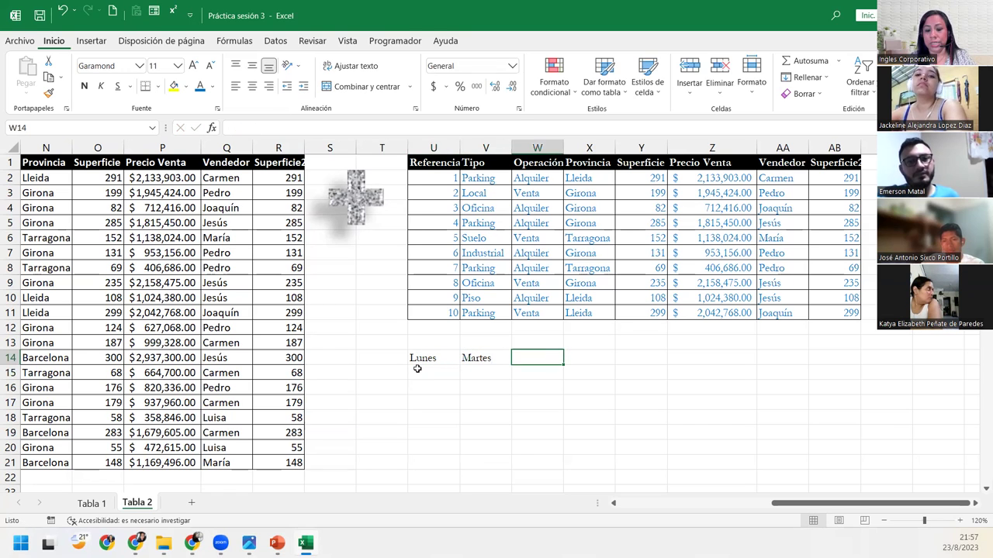
pyautogui.write('Miércole')
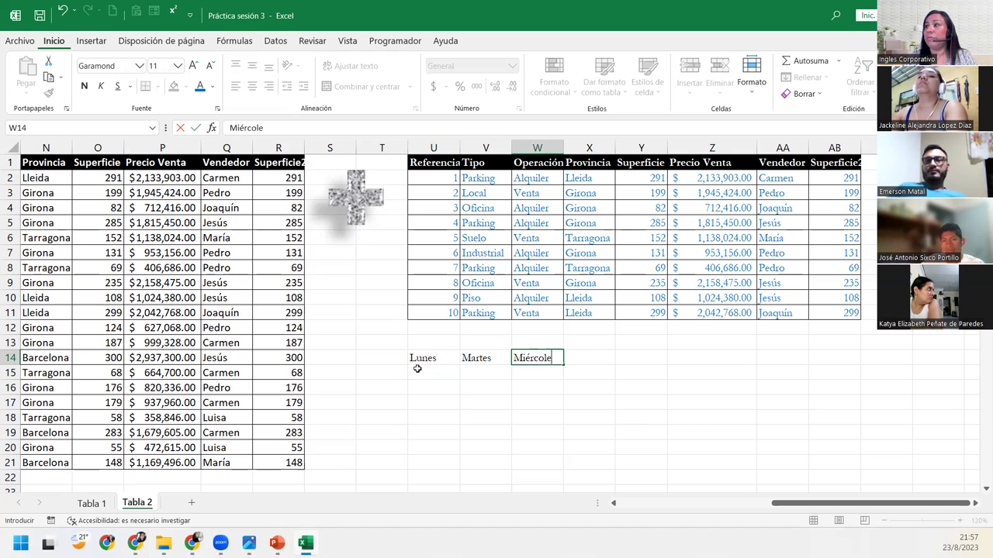
pyautogui.write('s')
pyautogui.press('Tab')
# Step: Enter Jueves, Viernes, Sábado and Domingo in X14 through AA14
pyautogui.write('Jueves')
pyautogui.press('Tab')
pyautogui.write('Viernes')
pyautogui.press('BackSpace')
pyautogui.press('BackSpace')
pyautogui.press('BackSpace')
pyautogui.press('BackSpace')
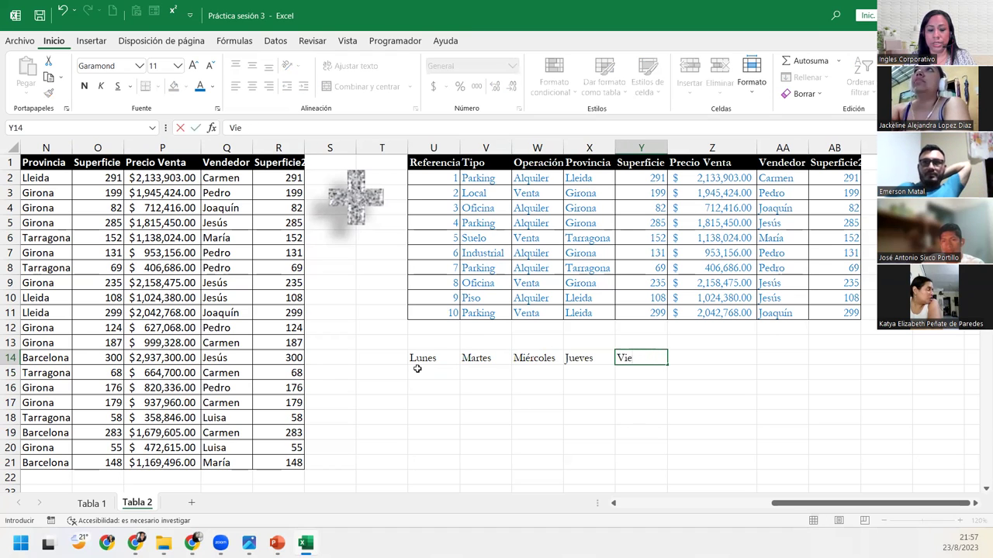
pyautogui.write('rnes')
pyautogui.press('Tab')
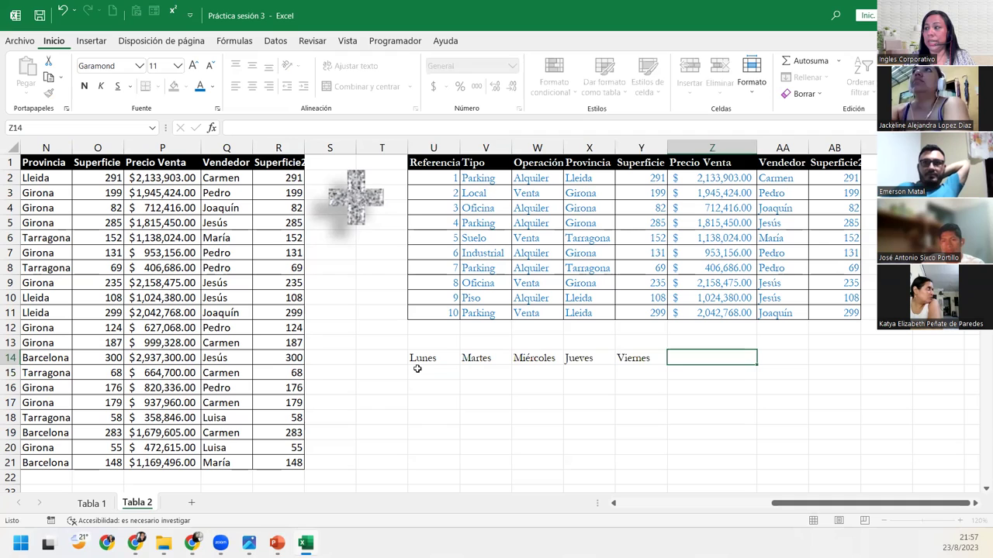
pyautogui.write('Sábado')
pyautogui.press('Tab')
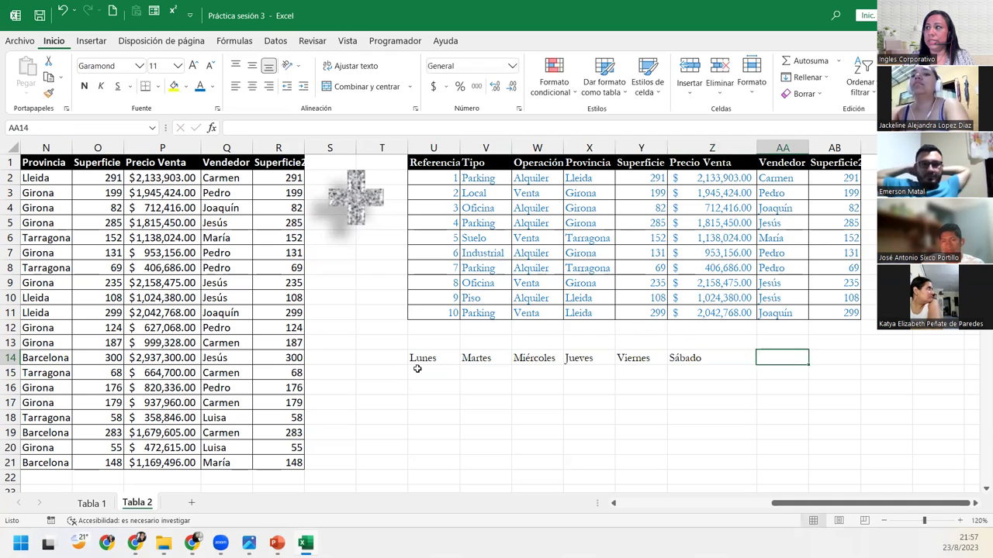
pyautogui.write('Domingo')
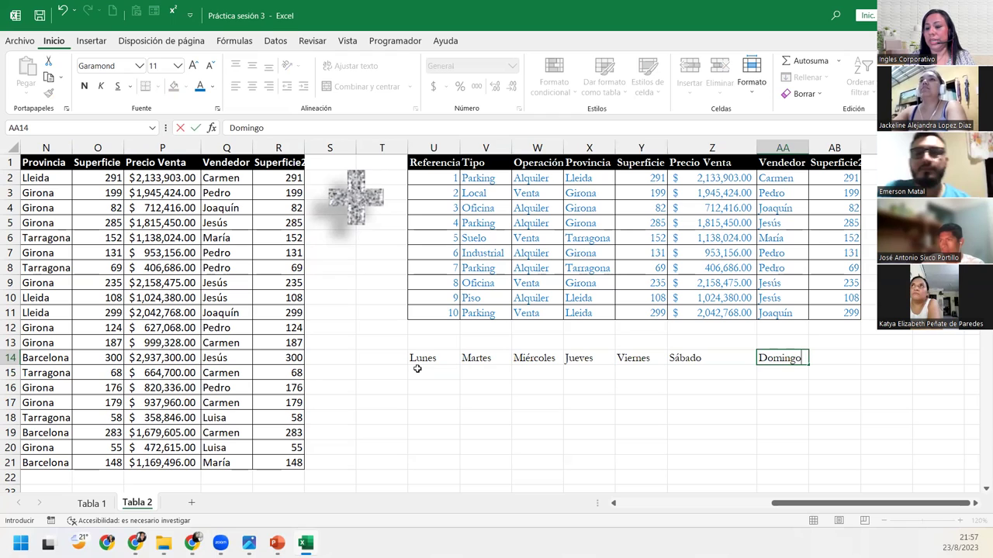
pyautogui.click(417, 369)
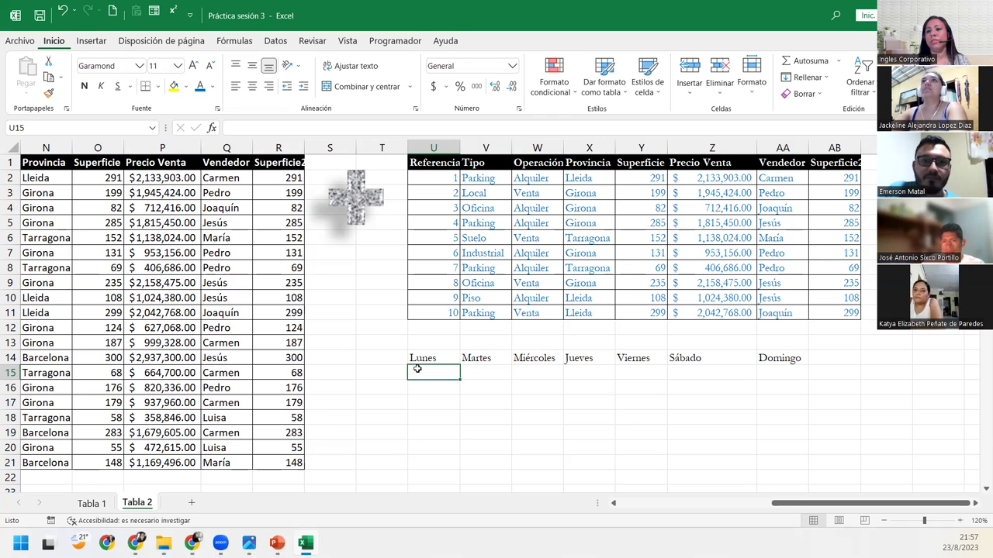
pyautogui.click(482, 356)
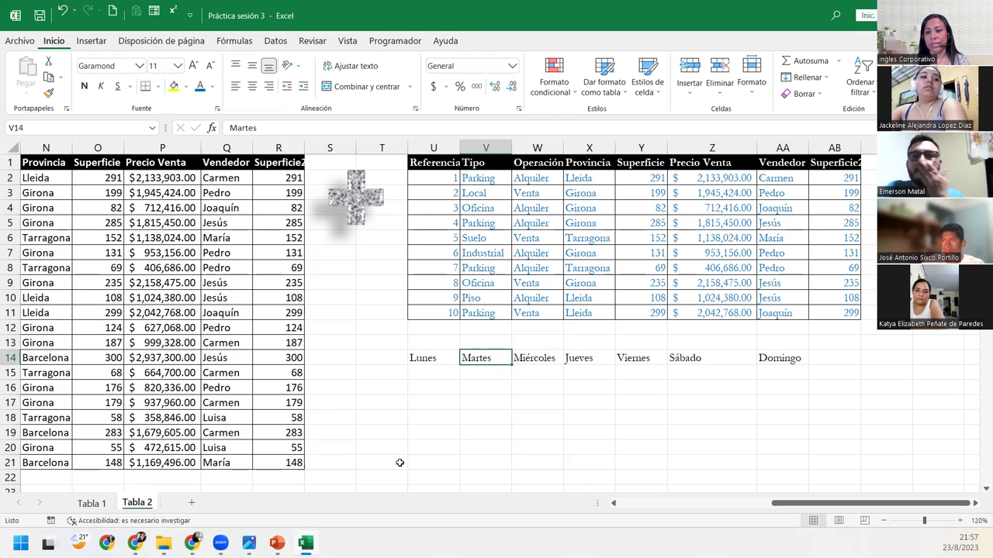
pyautogui.click(541, 354)
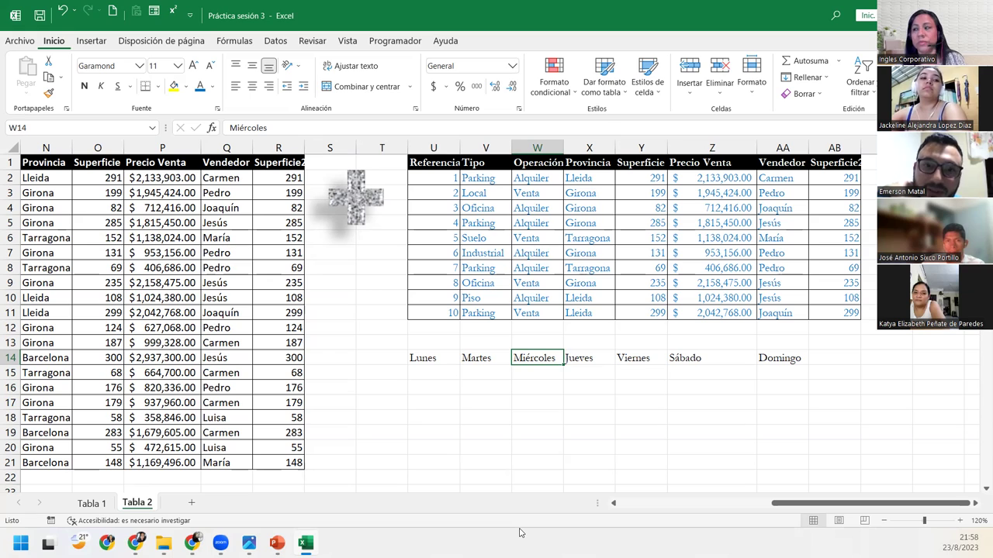
# Step: Type the date 23/08/2023 into U15 below Lunes and return to that cell
pyautogui.press('Down')
pyautogui.press('Left')
pyautogui.press('Left')
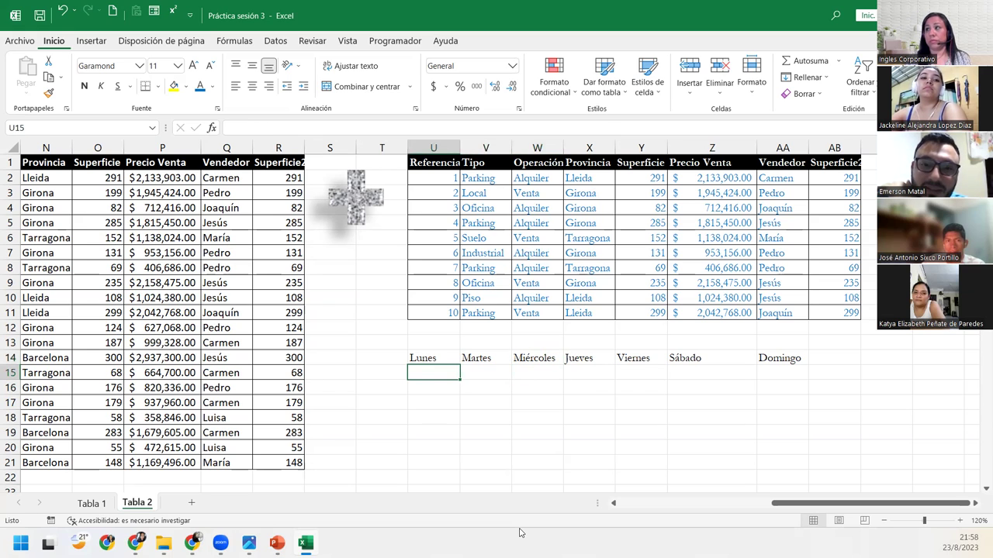
pyautogui.write('23')
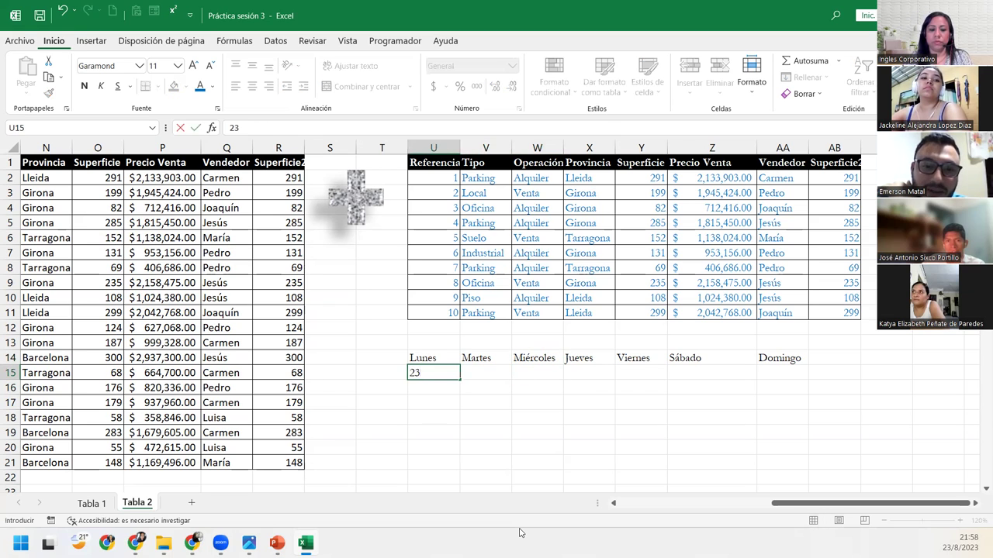
pyautogui.write('/04')
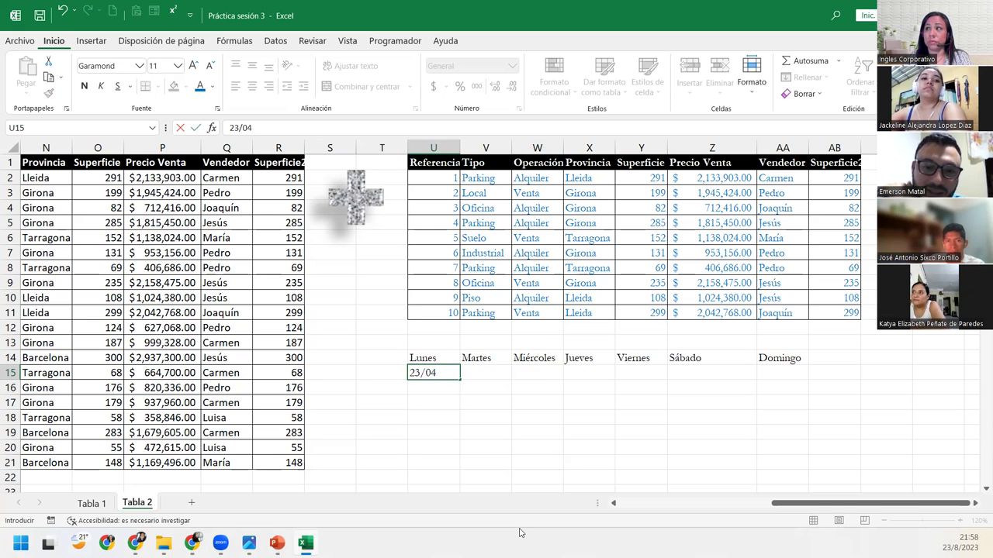
pyautogui.press('BackSpace')
pyautogui.write('8/')
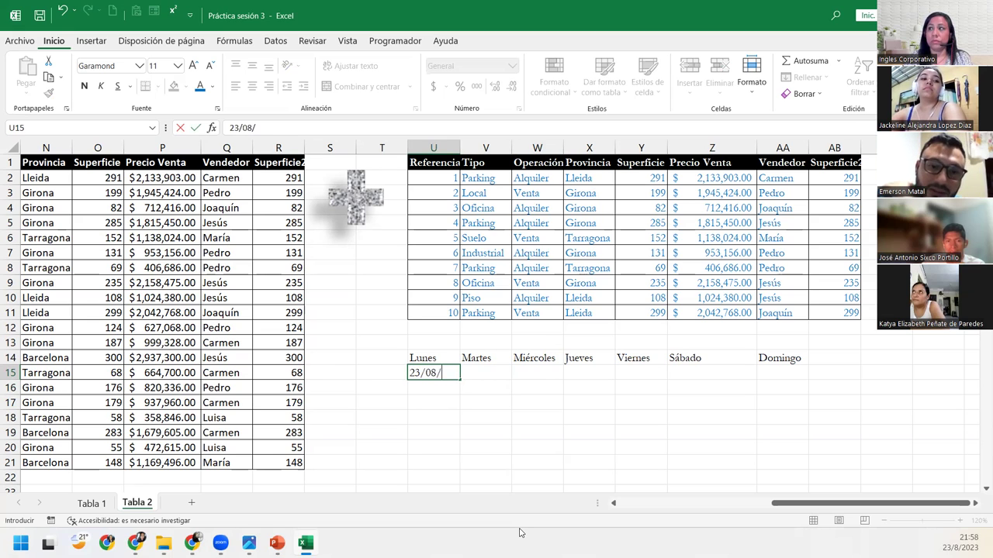
pyautogui.write('2023')
pyautogui.press('Return')
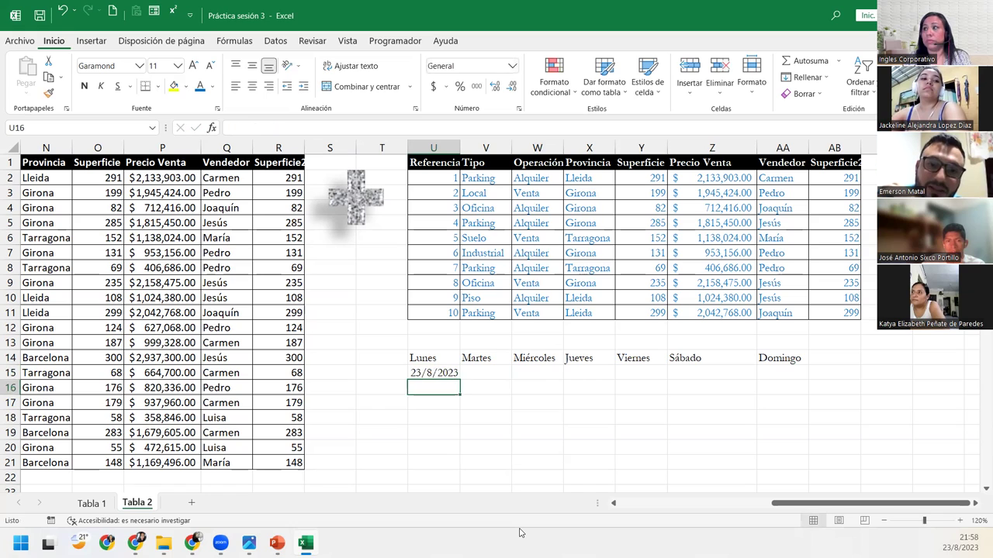
pyautogui.press('Up')
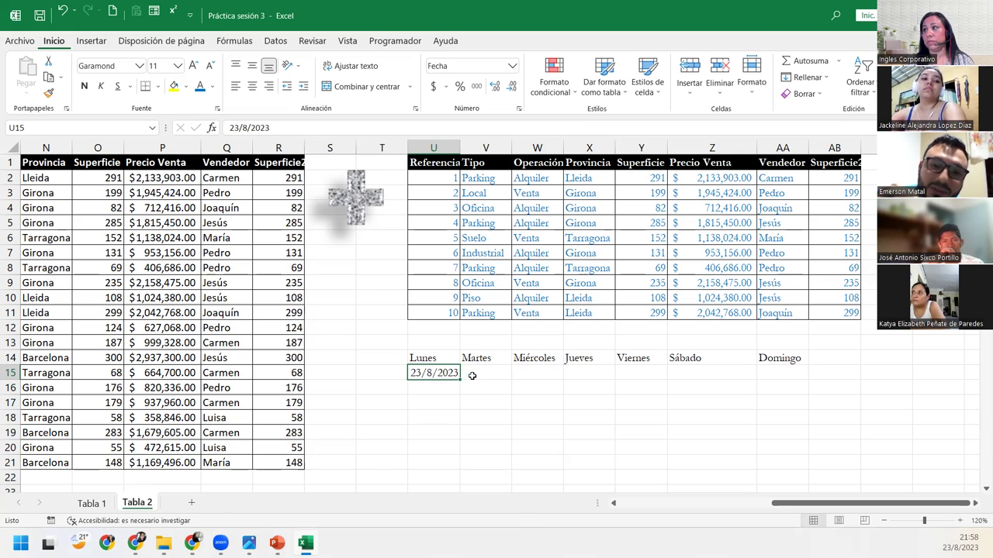
pyautogui.moveTo(459, 380); pyautogui.dragTo(422, 385)
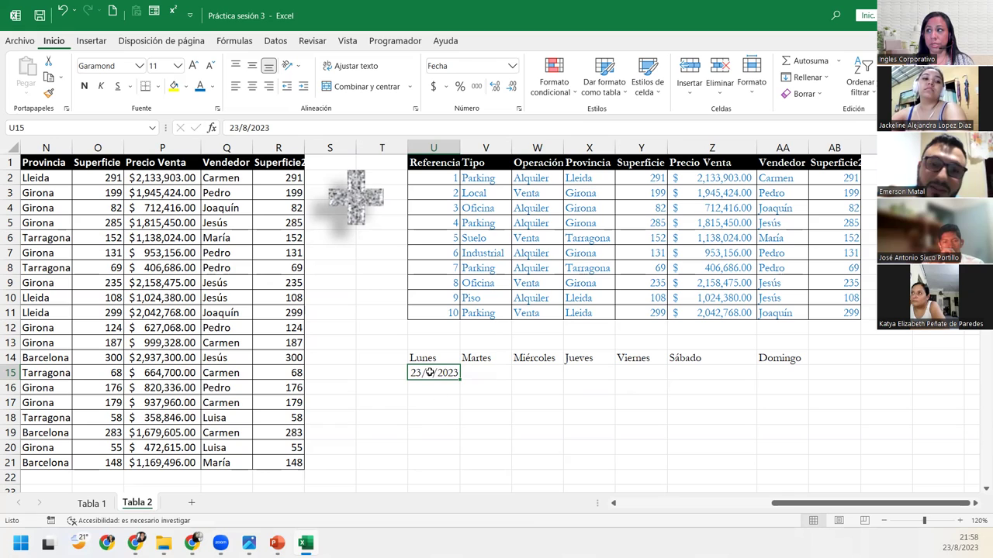
# Step: Paste U15's date into U16:U21, then undo the paste
pyautogui.hotkey('ctrl', 'c')
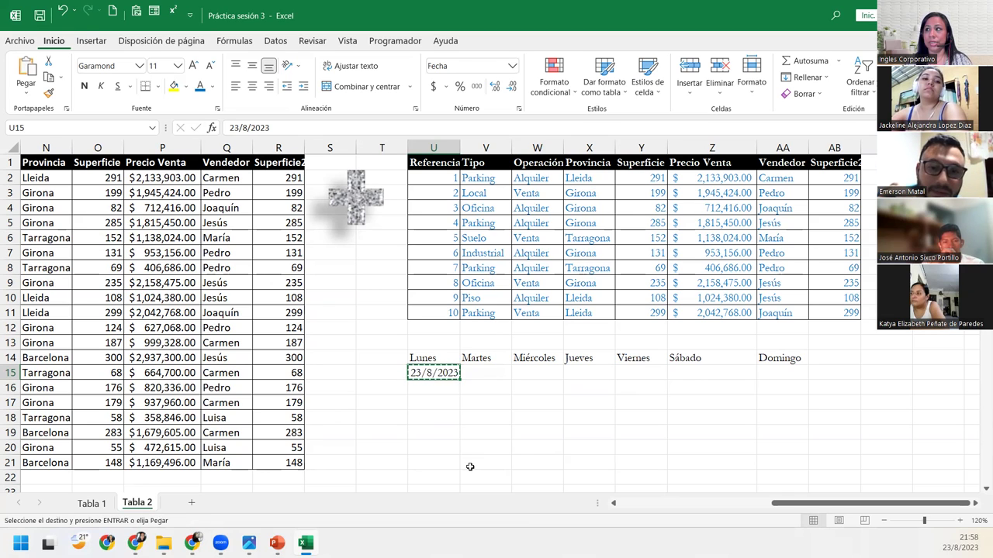
pyautogui.press('Right')
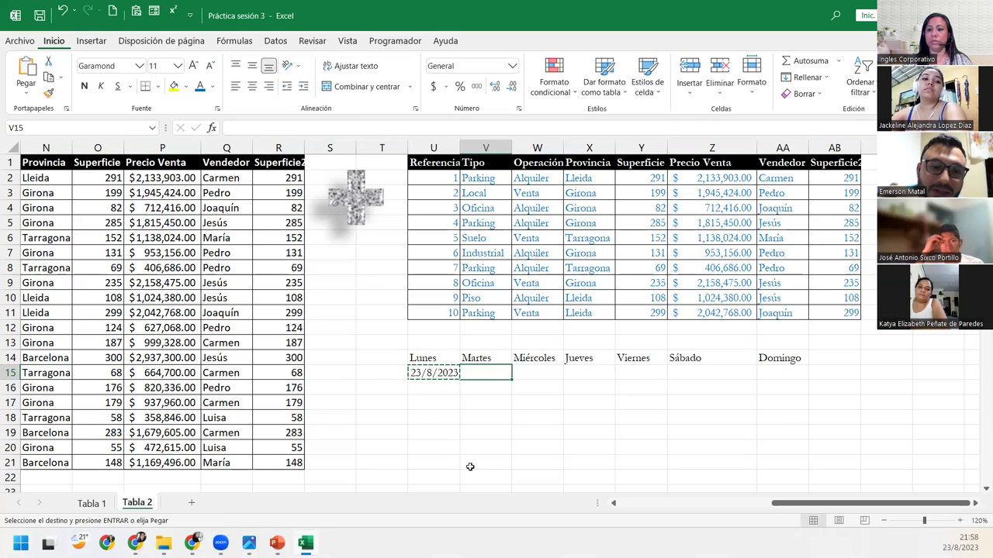
pyautogui.press('Left')
pyautogui.press('Down')
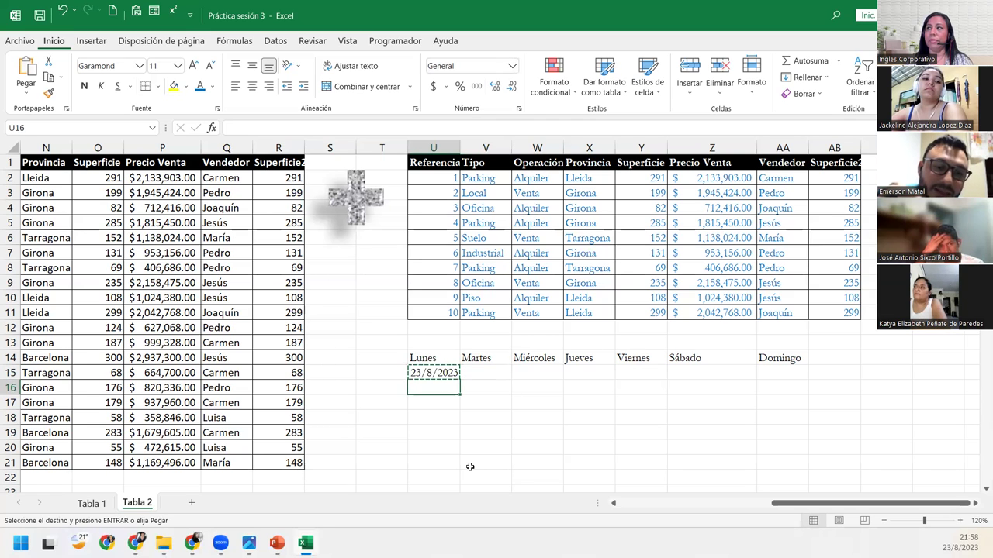
pyautogui.hotkey('shift', 'Down')
pyautogui.hotkey('shift', 'Down')
pyautogui.hotkey('shift', 'Down')
pyautogui.hotkey('shift', 'Down')
pyautogui.hotkey('shift', 'Down')
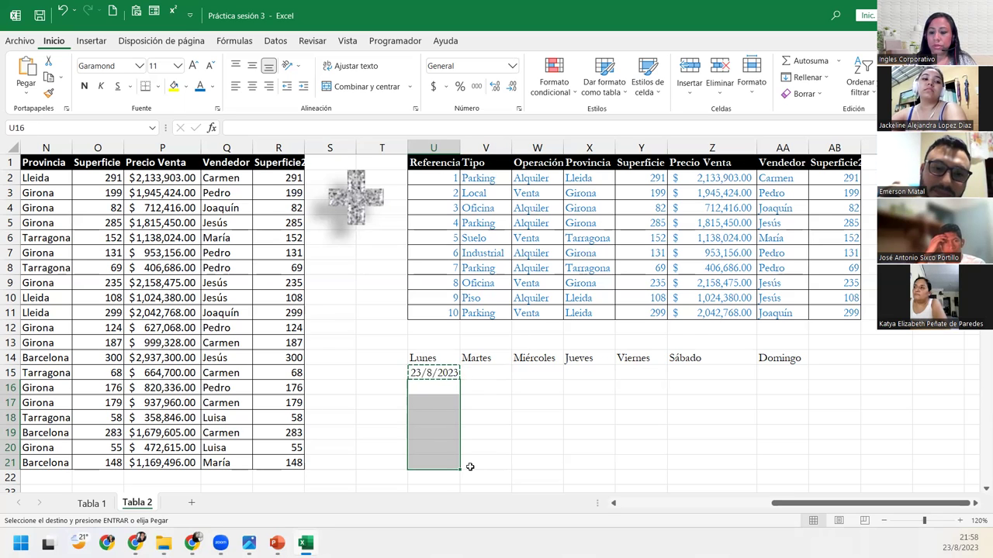
pyautogui.press('Return')
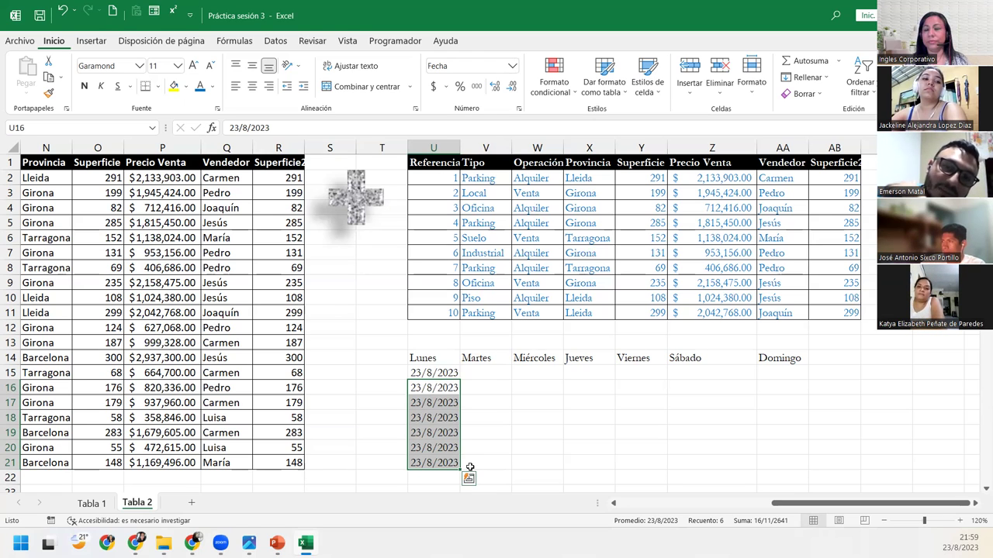
pyautogui.hotkey('ctrl', 'z')
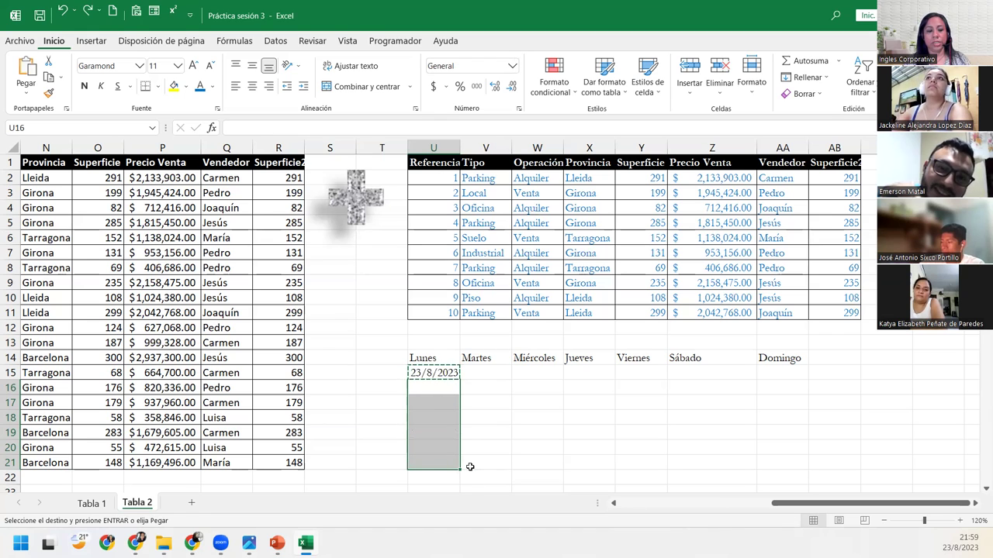
pyautogui.press('Escape')
pyautogui.press('Up')
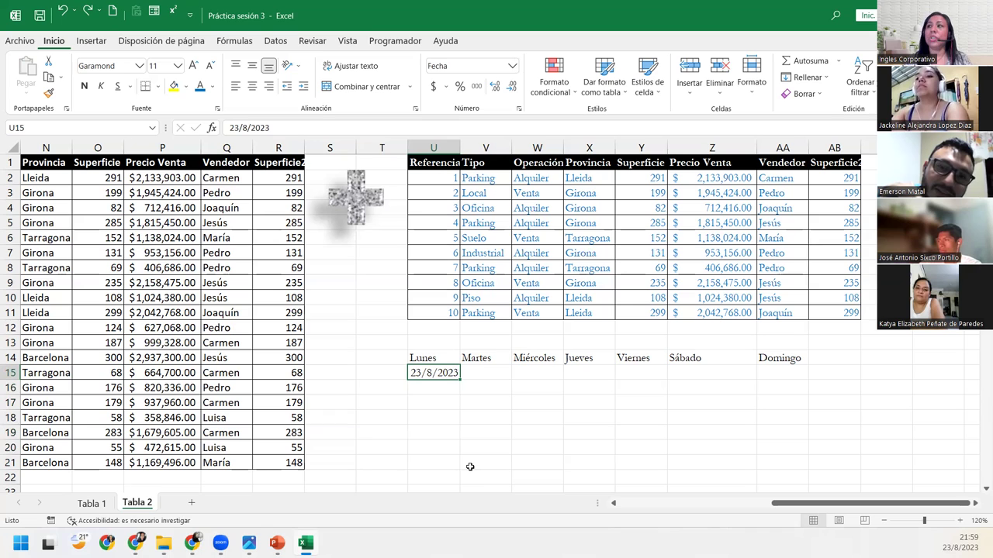
# Step: Copy U15 again and paste 23/8/2023 into U16:U21
pyautogui.hotkey('ctrl', 'c')
pyautogui.press('Down')
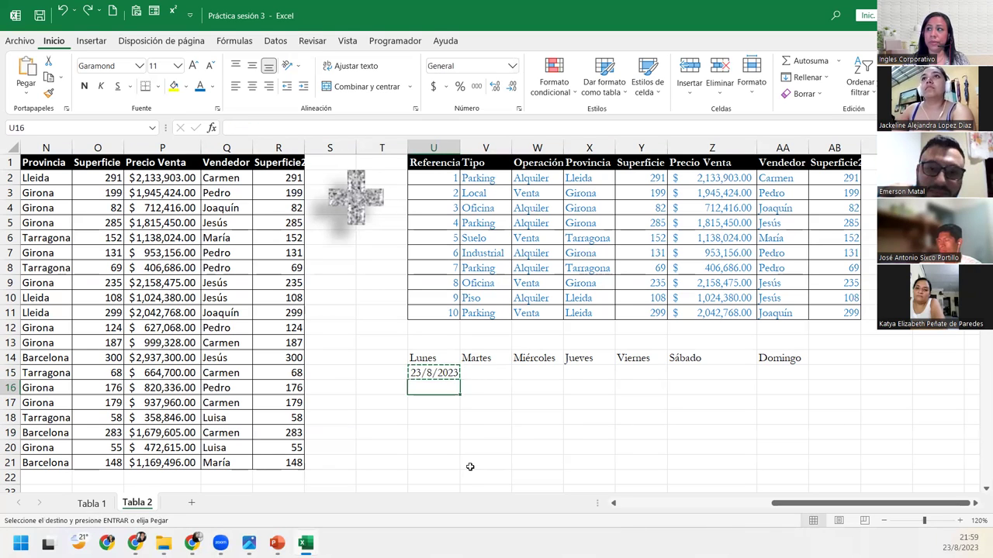
pyautogui.hotkey('shift', 'Down')
pyautogui.hotkey('shift', 'Down')
pyautogui.hotkey('shift', 'Down')
pyautogui.hotkey('shift', 'Down')
pyautogui.hotkey('shift', 'Down')
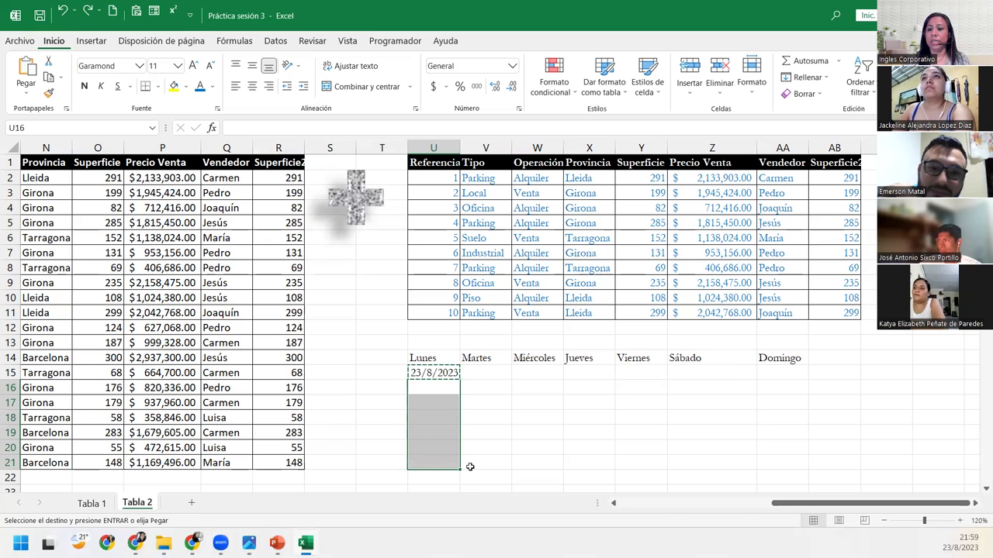
pyautogui.press('Return')
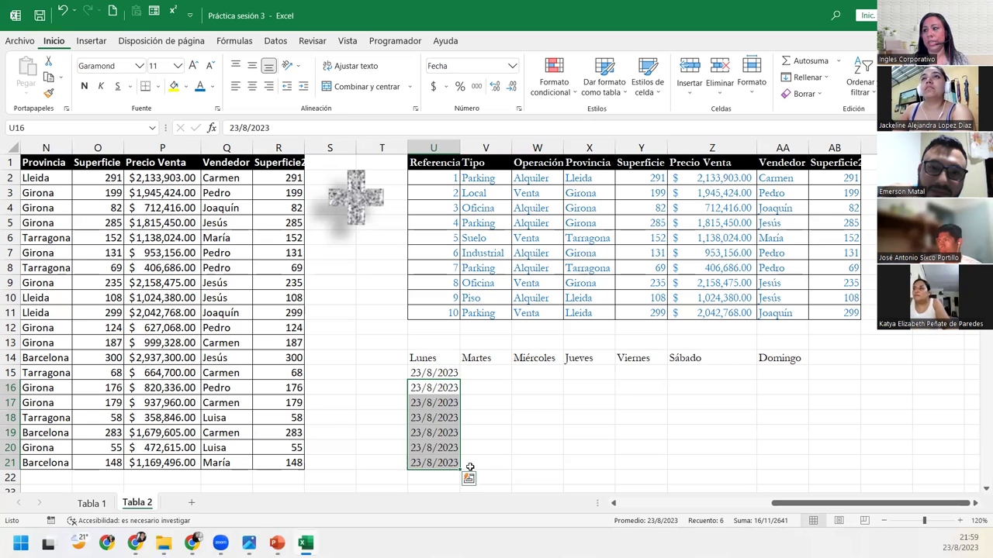
pyautogui.press('Up')
pyautogui.press('Right')
# Step: Copy the 23/8/2023 date from U15 and paste it across V15:AA15, Martes through Domingo
pyautogui.press('Left')
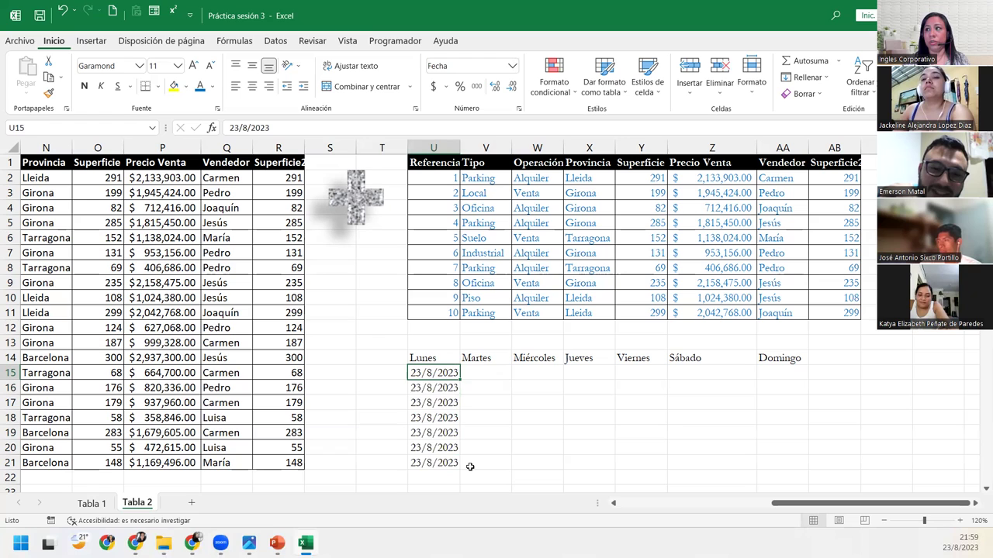
pyautogui.hotkey('ctrl', 'c')
pyautogui.press('Right')
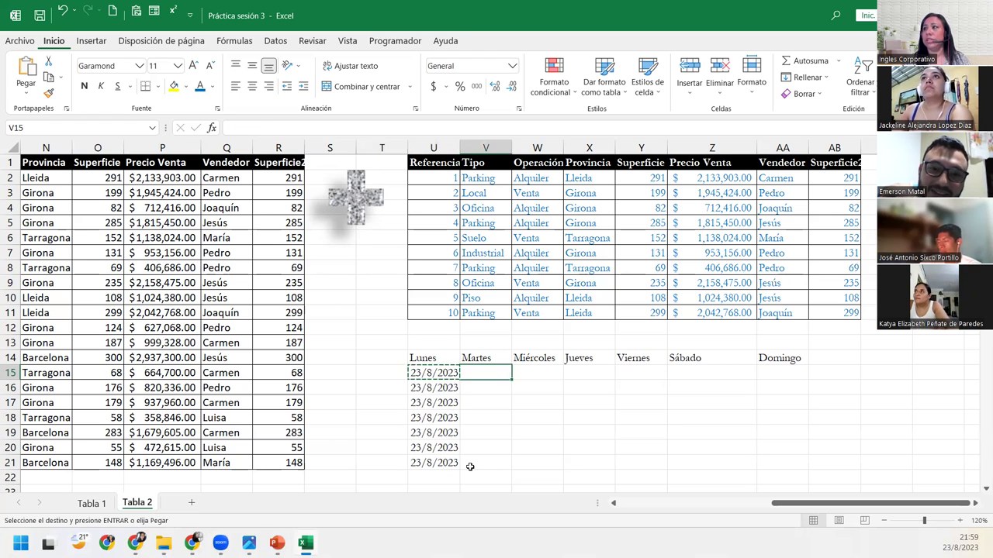
pyautogui.hotkey('shift', 'Right')
pyautogui.hotkey('shift', 'Right')
pyautogui.hotkey('shift', 'Right')
pyautogui.hotkey('shift', 'Right')
pyautogui.hotkey('shift', 'Right')
pyautogui.hotkey('shift', 'Right')
pyautogui.hotkey('shift', 'Left')
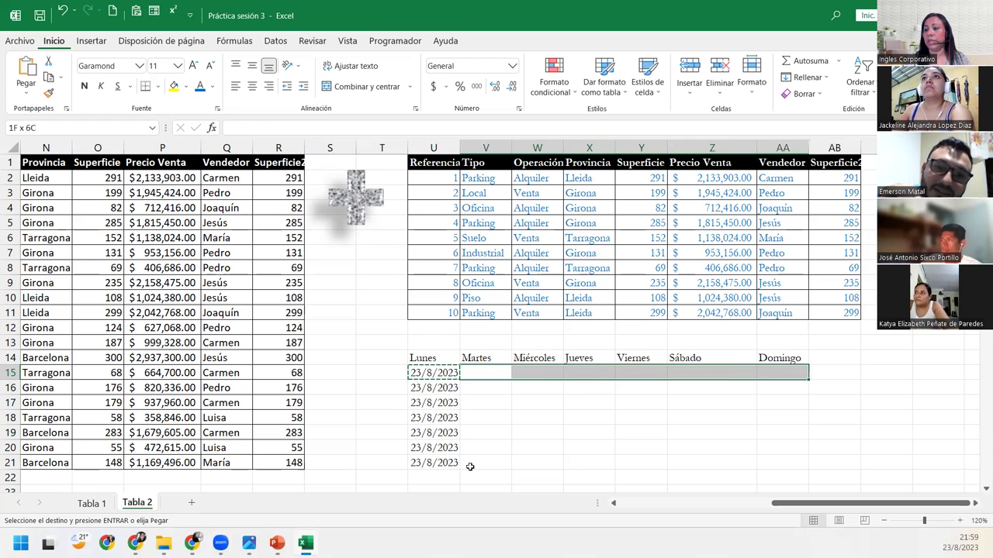
pyautogui.hotkey('ctrl', 'v')
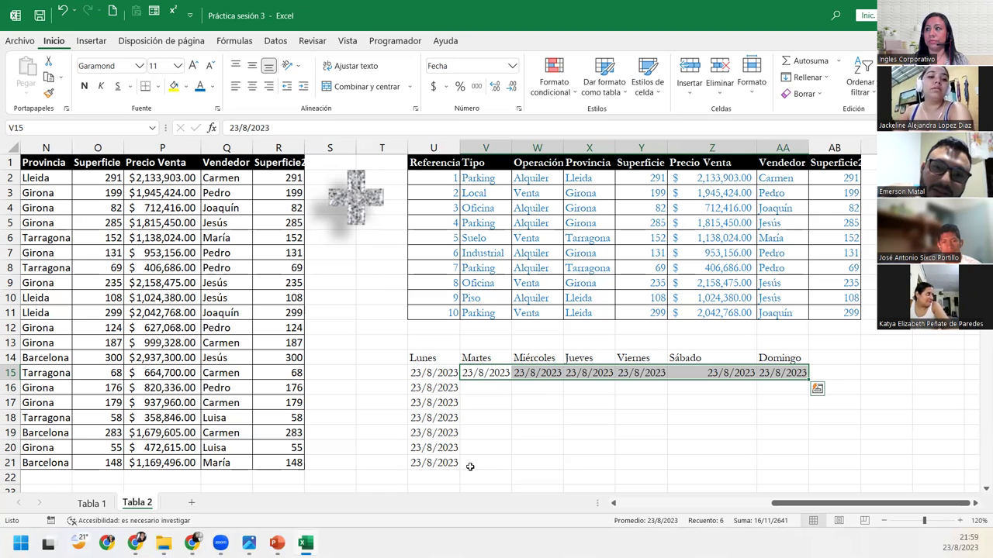
# Step: Move the active cell down the table to W21
pyautogui.press('Down')
pyautogui.press('Down')
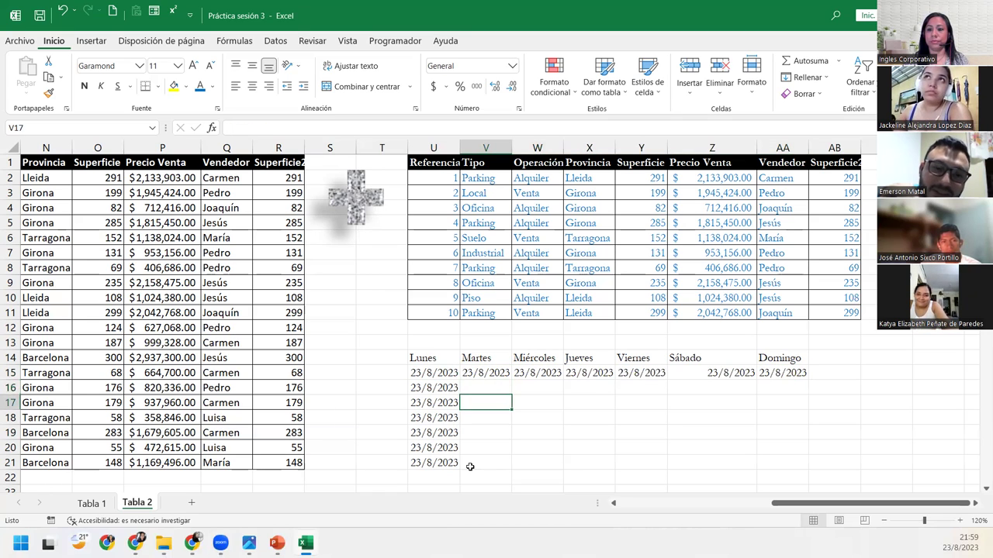
pyautogui.press('Down')
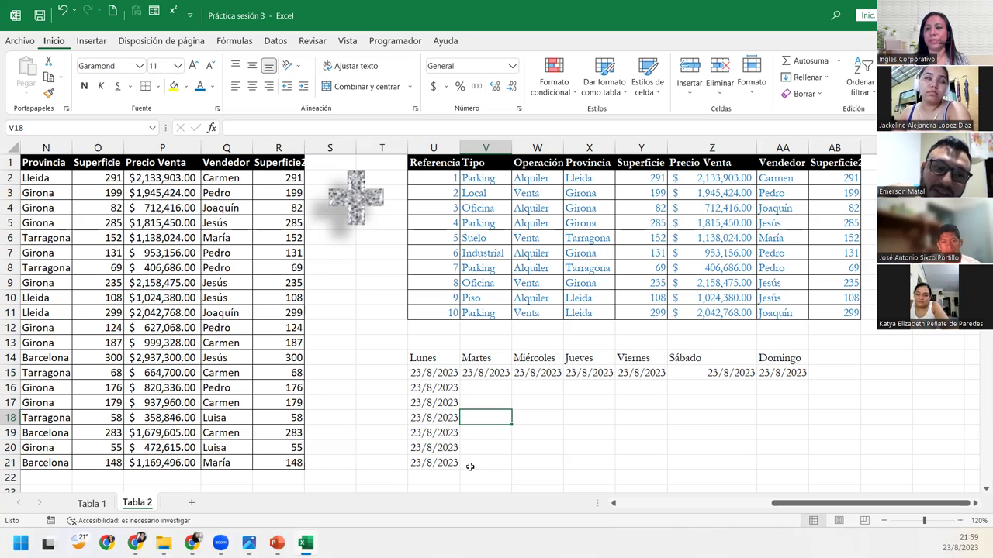
pyautogui.press('Right')
pyautogui.press('Down')
pyautogui.press('Down')
pyautogui.press('Down')
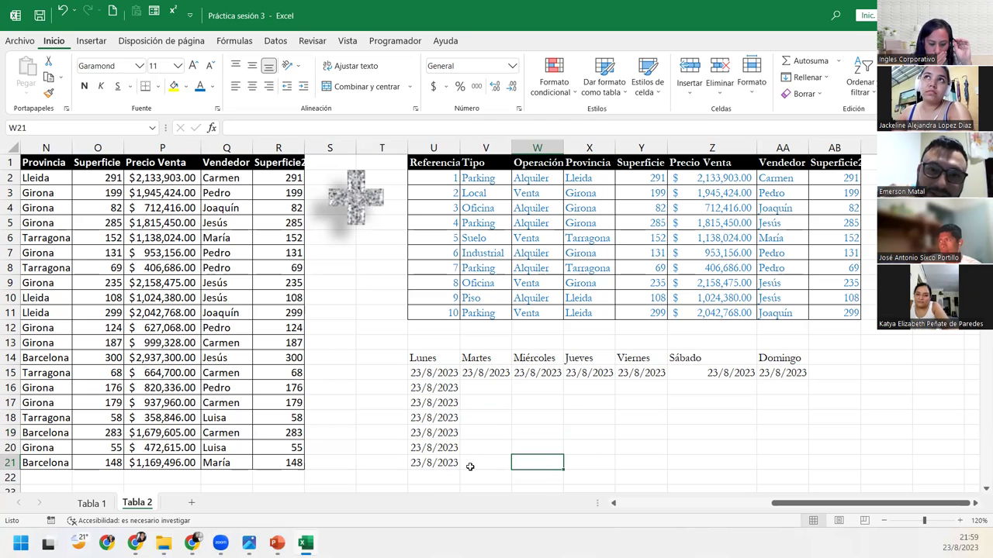
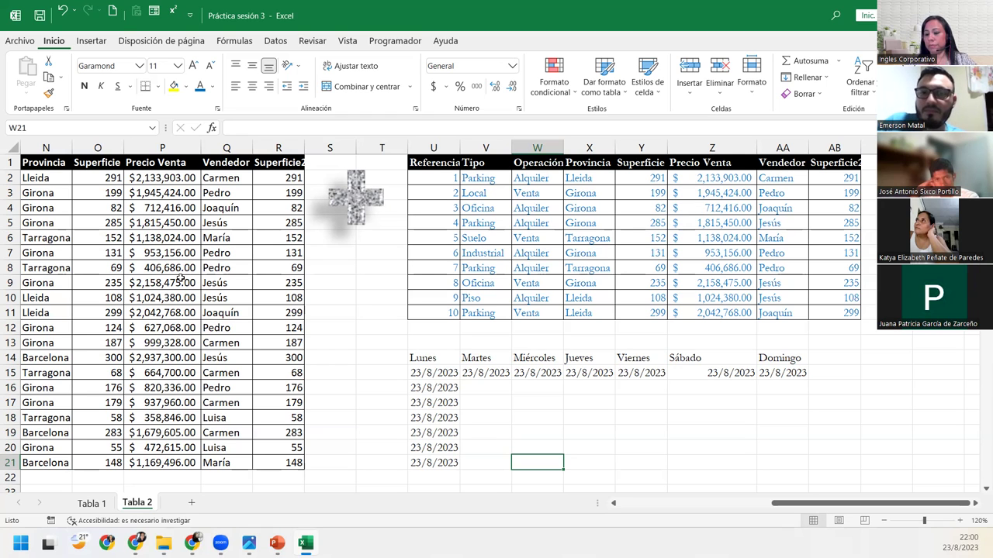
# Step: Enter the date 1/8/2023 in U23, undoing a trial fill along row 23
pyautogui.scroll(-1, 328, 370)
pyautogui.scroll(-2, 360, 360)
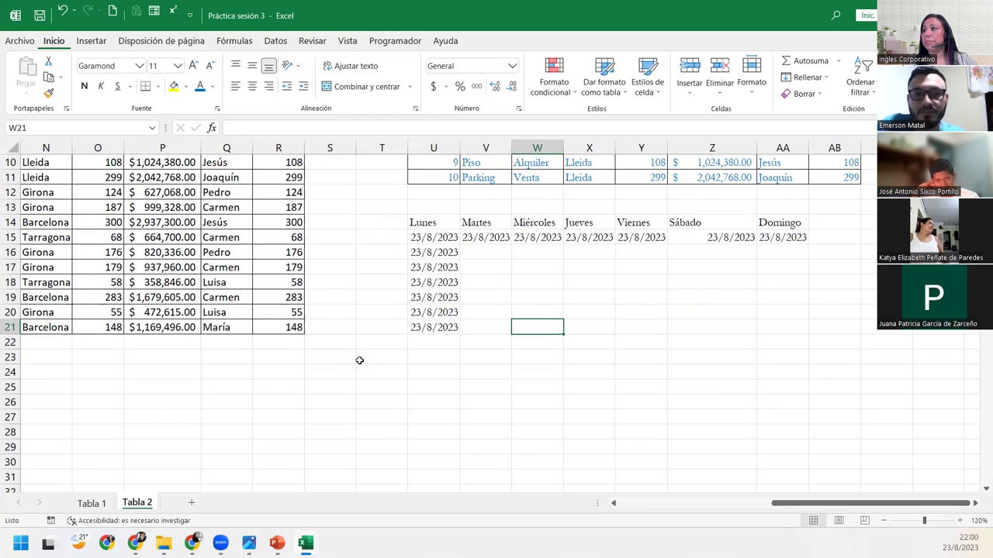
pyautogui.click(433, 355)
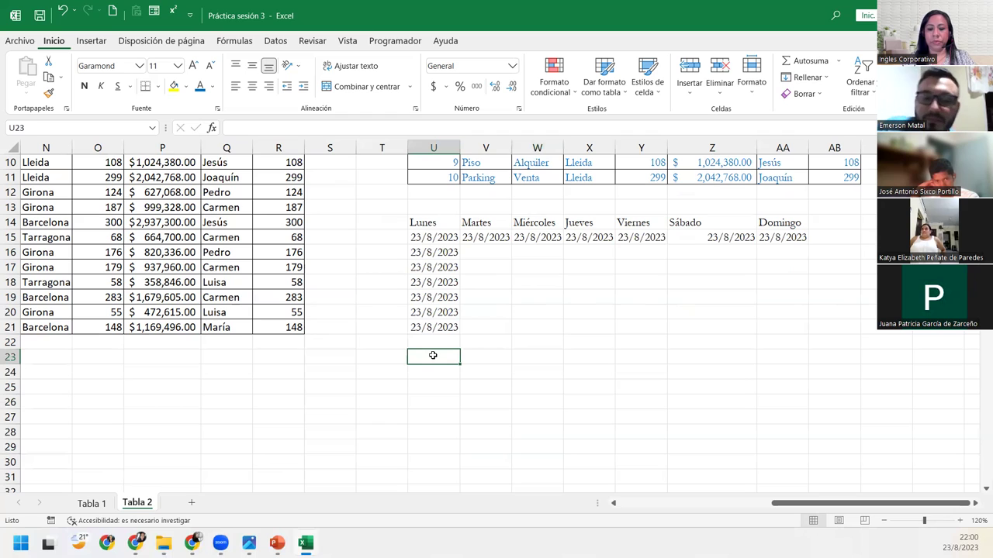
pyautogui.write('01')
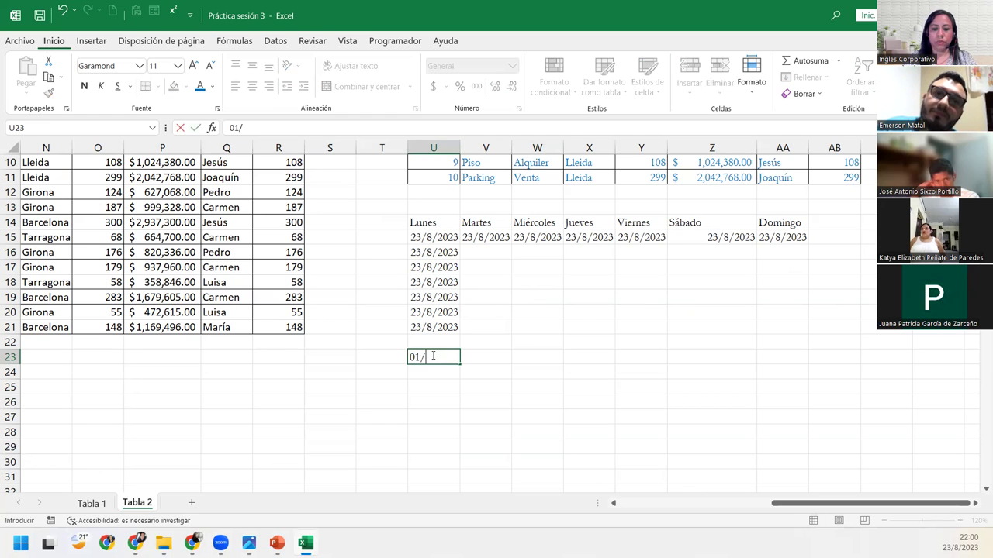
pyautogui.write('/20')
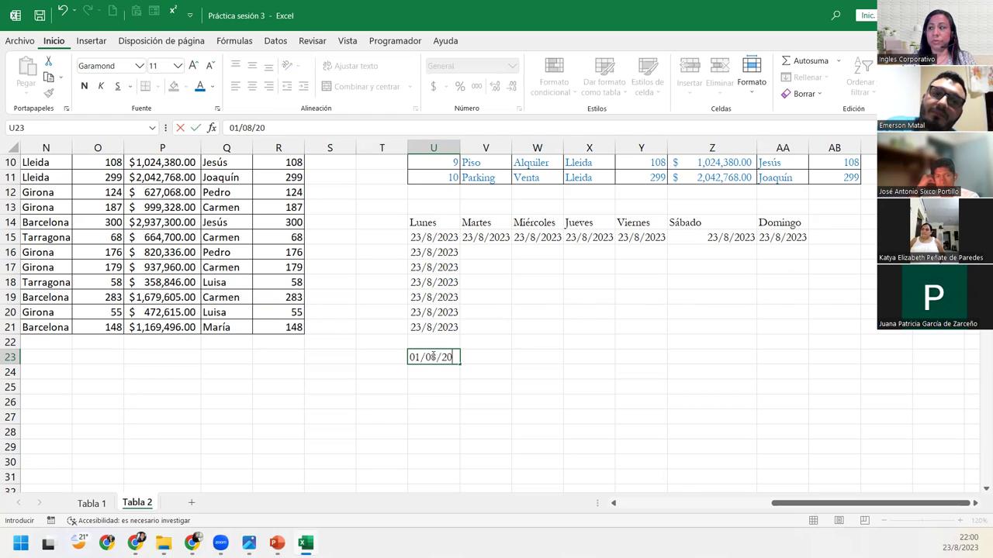
pyautogui.write('23')
pyautogui.press('Return')
pyautogui.click(433, 356)
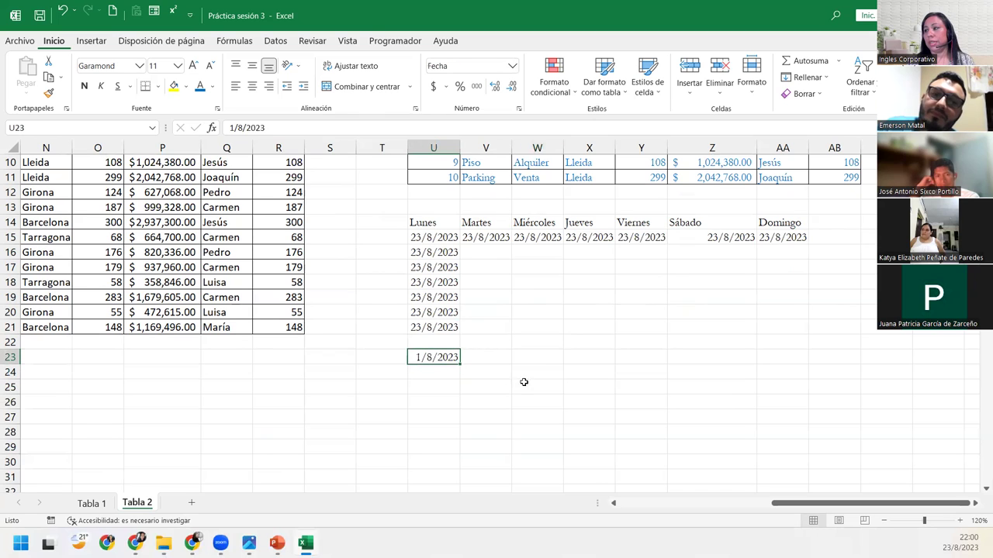
pyautogui.moveTo(460, 363)
pyautogui.mouseDown()
pyautogui.moveTo(497, 365)
pyautogui.moveTo(473, 357)
pyautogui.mouseUp()
pyautogui.hotkey('ctrl', 'z')
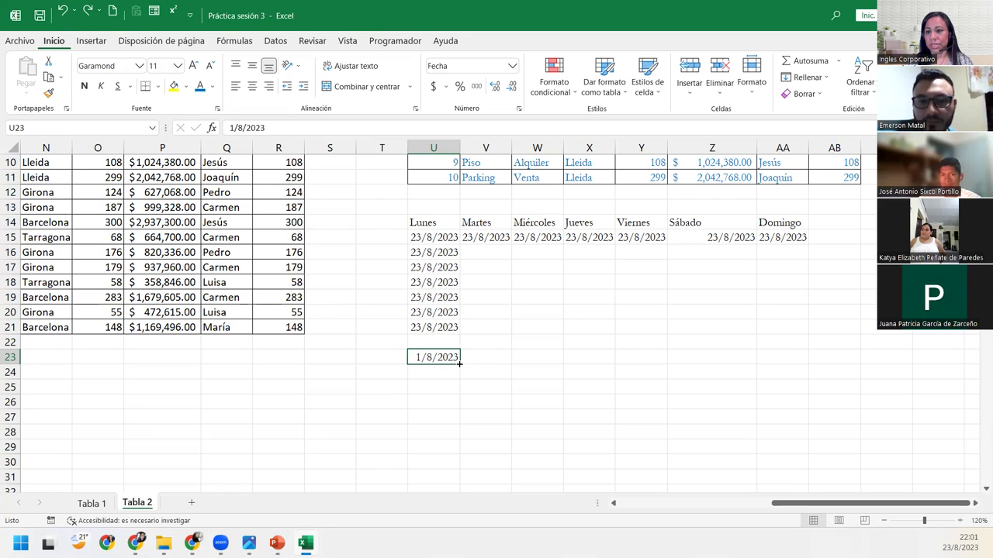
# Step: Fill U23:AD23 with consecutive days from 1/8/2023 to 10/8/2023 using Rellenar días
pyautogui.moveTo(459, 363); pyautogui.dragTo(942, 359)
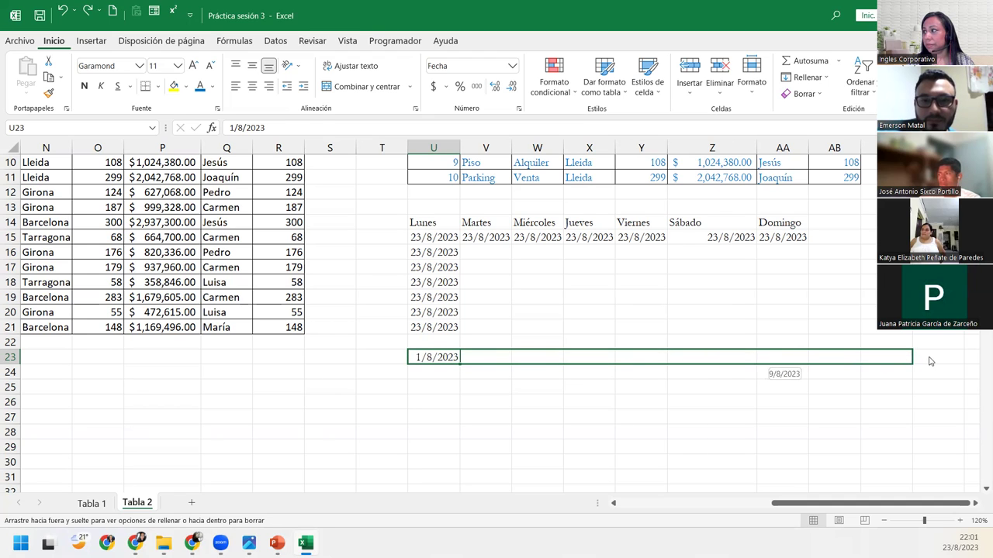
pyautogui.moveTo(941, 358); pyautogui.dragTo(942, 359)
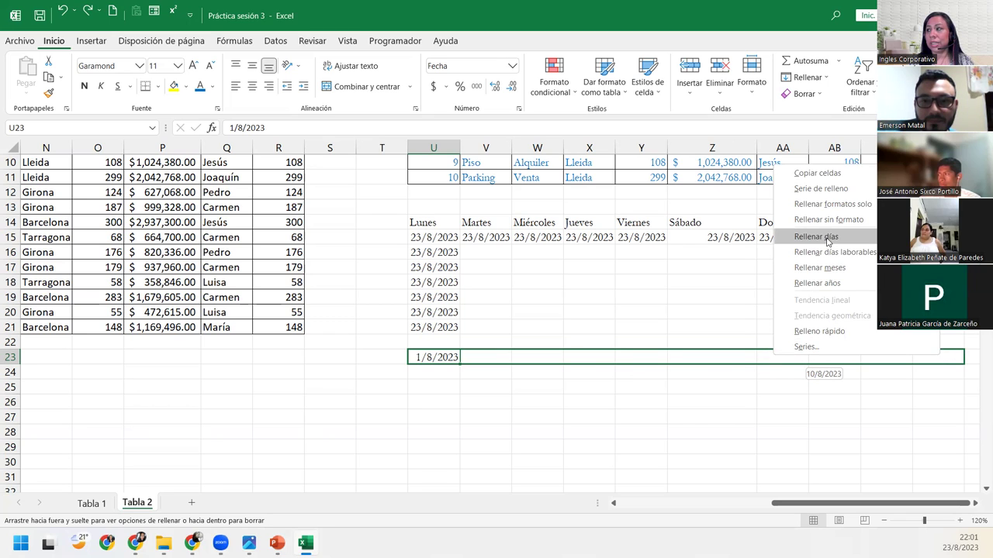
pyautogui.click(828, 241)
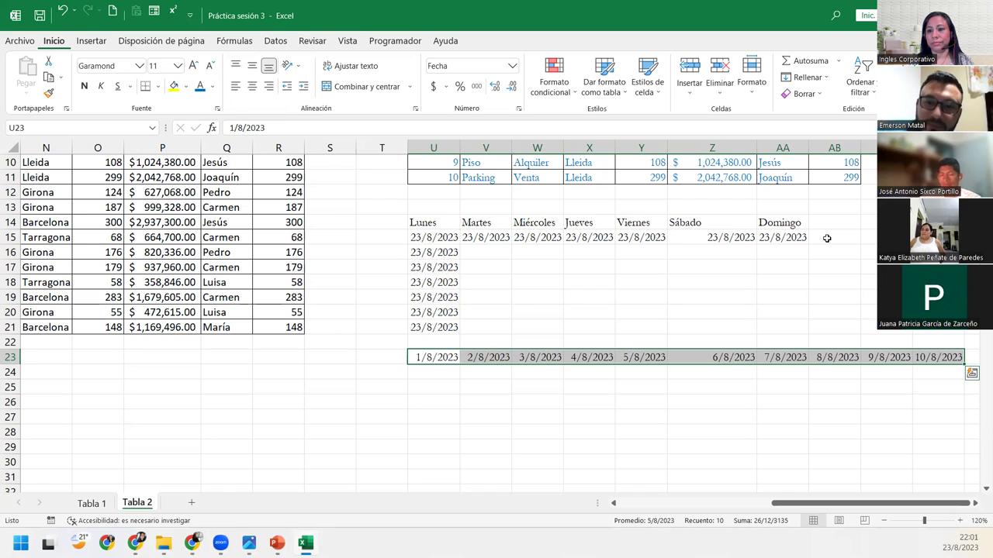
pyautogui.click(437, 359)
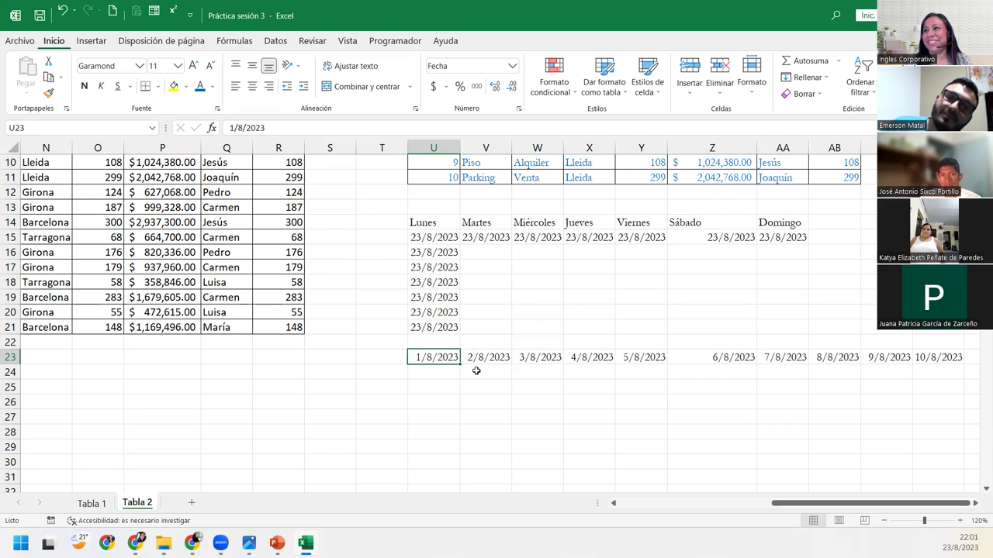
pyautogui.click(345, 369)
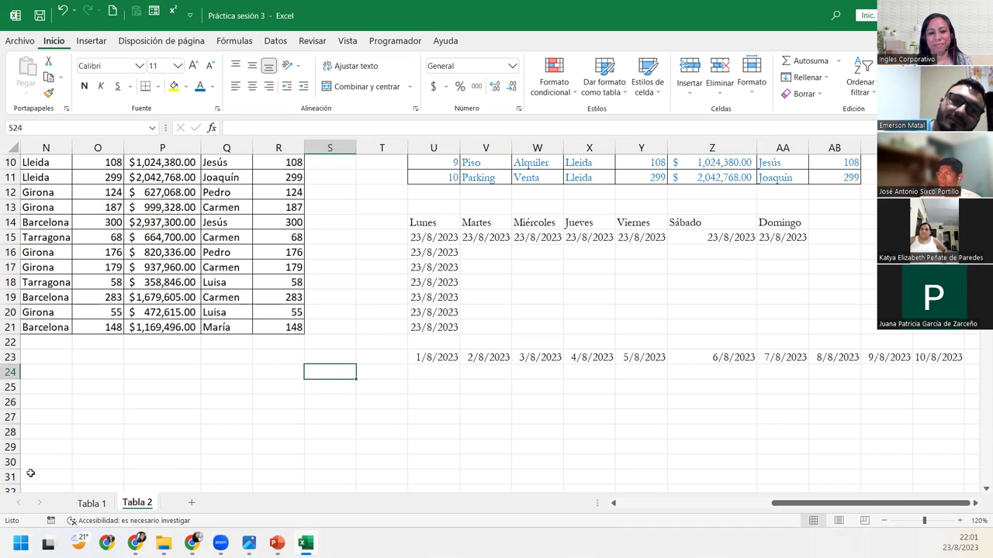
# Step: Advance the PowerPoint slideshow to the Cierre y conclusiones slide, then return to Excel
pyautogui.hotkey('alt', 'Tab')
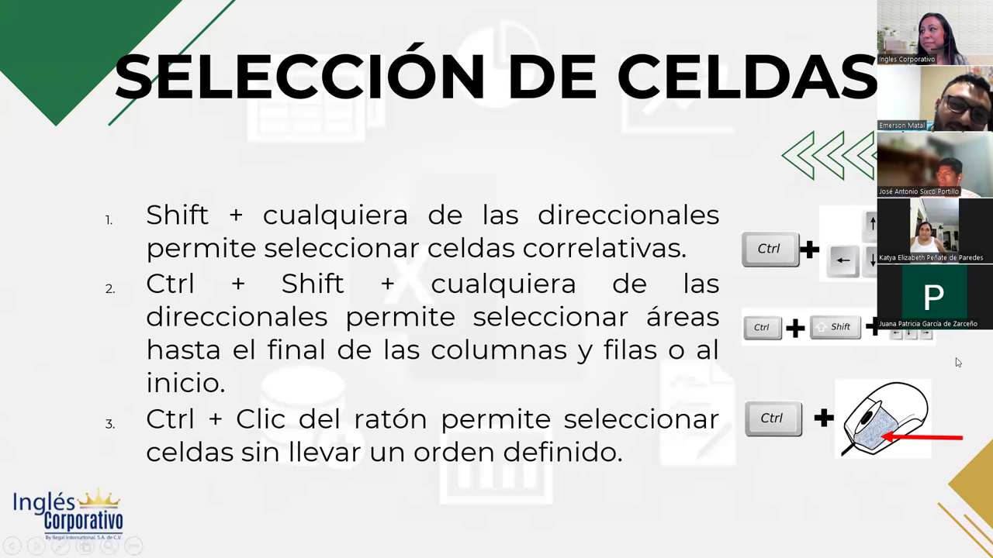
pyautogui.press('Right')
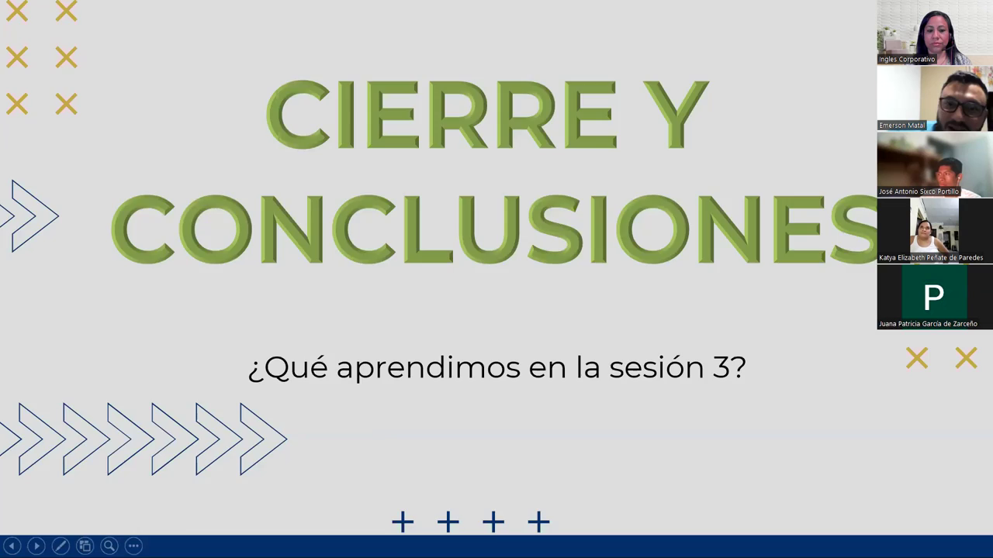
pyautogui.hotkey('alt', 'Tab')
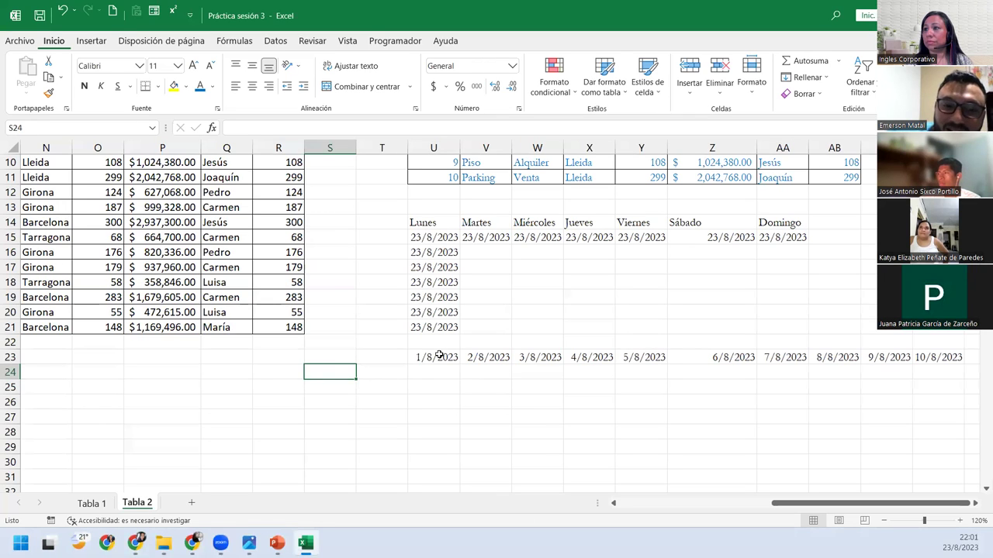
# Step: Select the whole Referencia table U1:AB11 on Tabla 2 and copy it
pyautogui.click(439, 354)
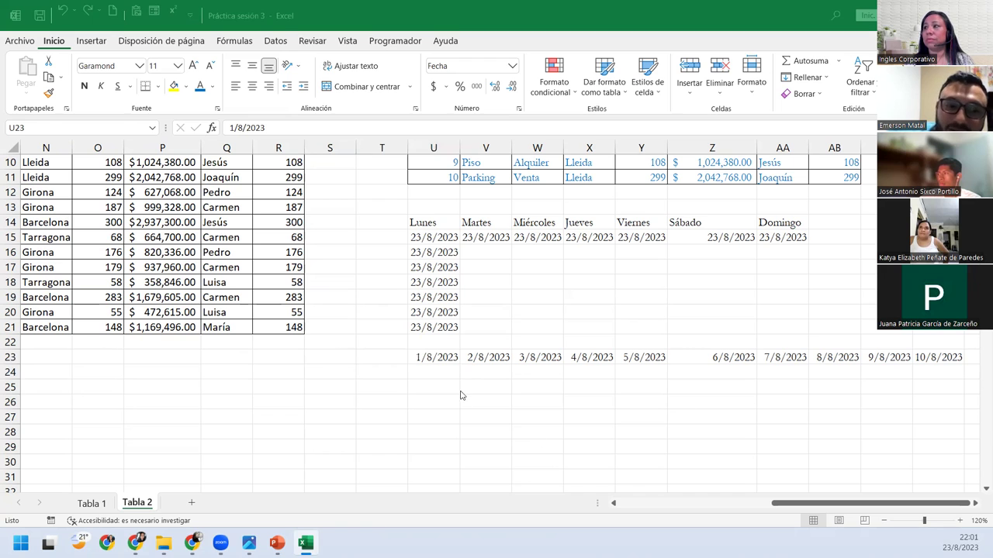
pyautogui.click(372, 384)
pyautogui.click(437, 380)
pyautogui.scroll(3, 430, 379)
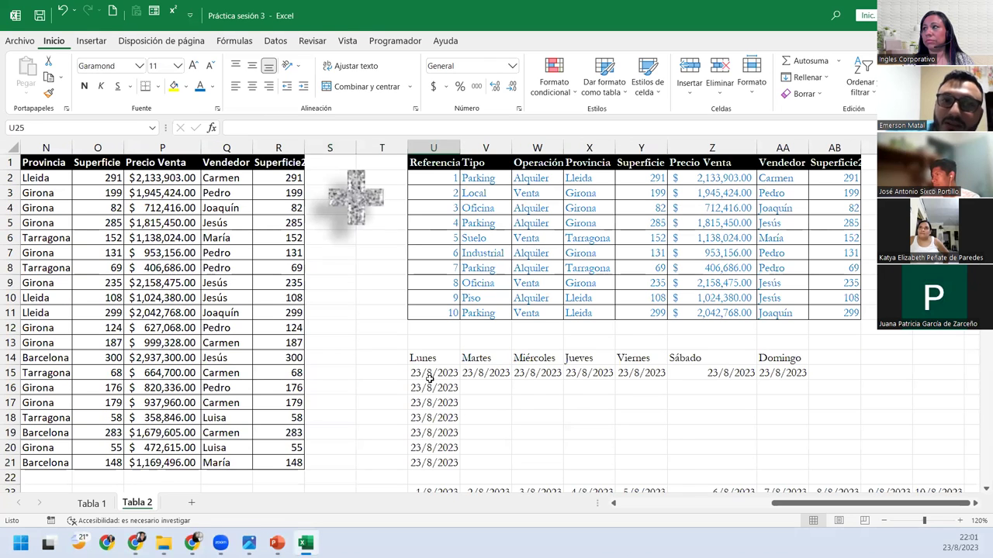
pyautogui.click(445, 164)
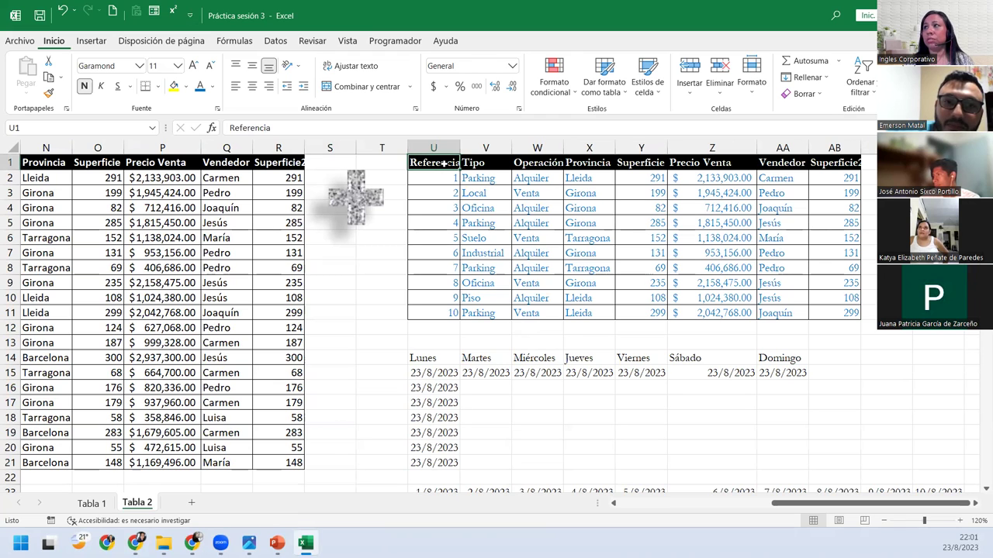
pyautogui.hotkey('ctrl', 'shift', 'Down')
pyautogui.hotkey('ctrl', 'shift', 'Right')
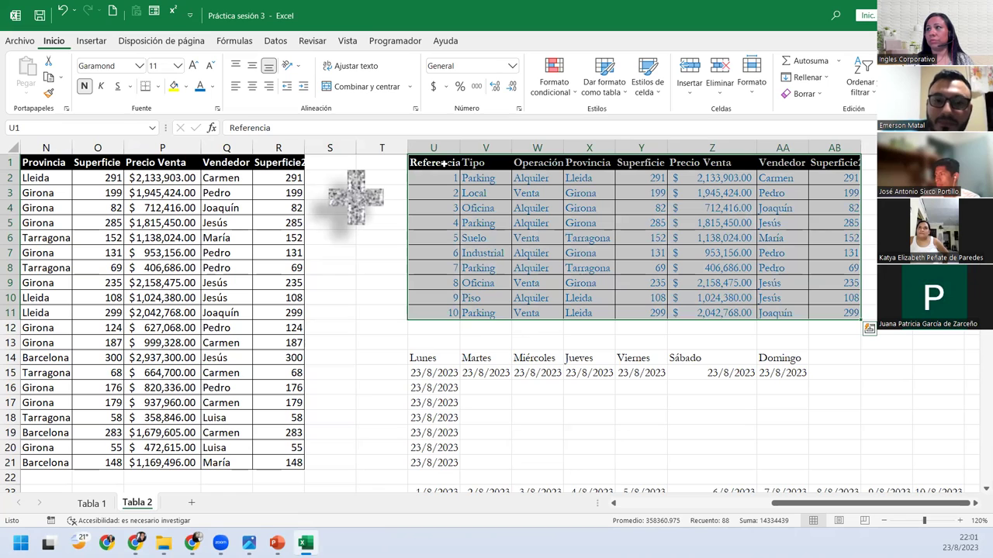
pyautogui.hotkey('ctrl', 'c')
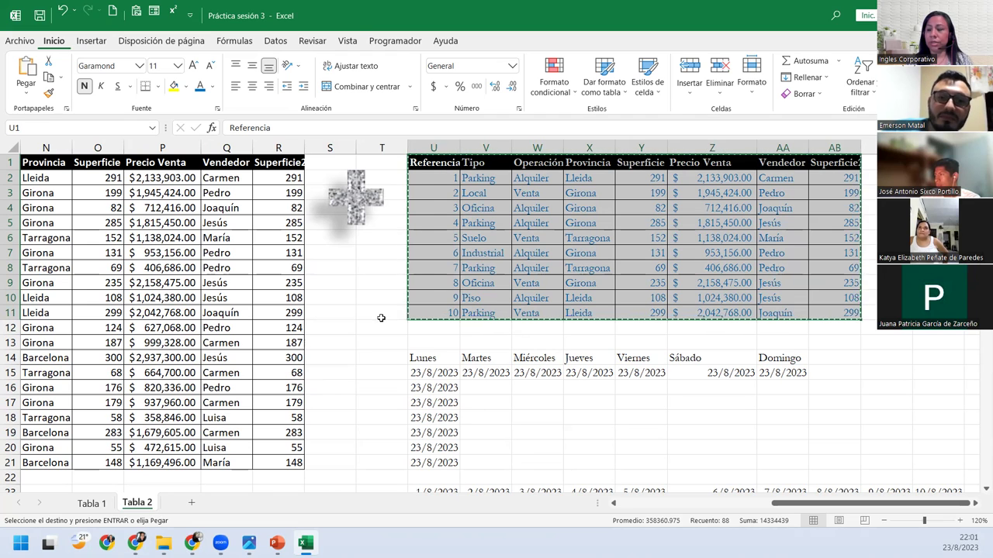
# Step: Paste the copied Referencia table into Tabla 1 at A16 and clear the paste selection
pyautogui.click(89, 504)
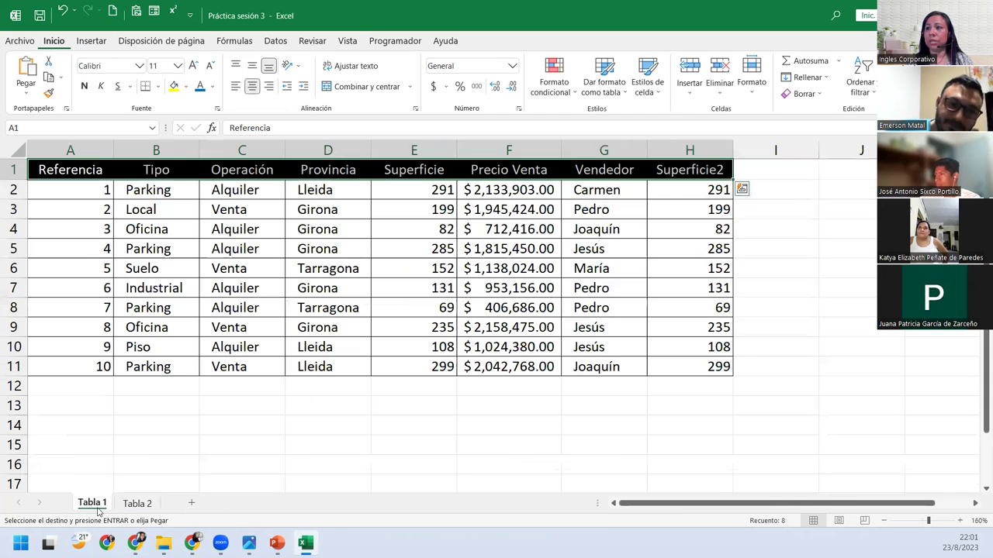
pyautogui.click(81, 461)
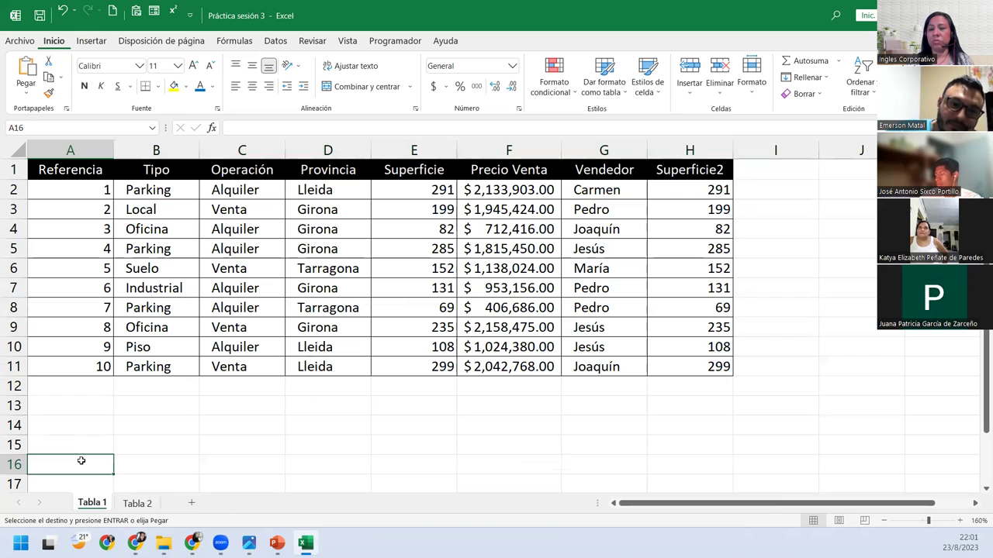
pyautogui.press('Return')
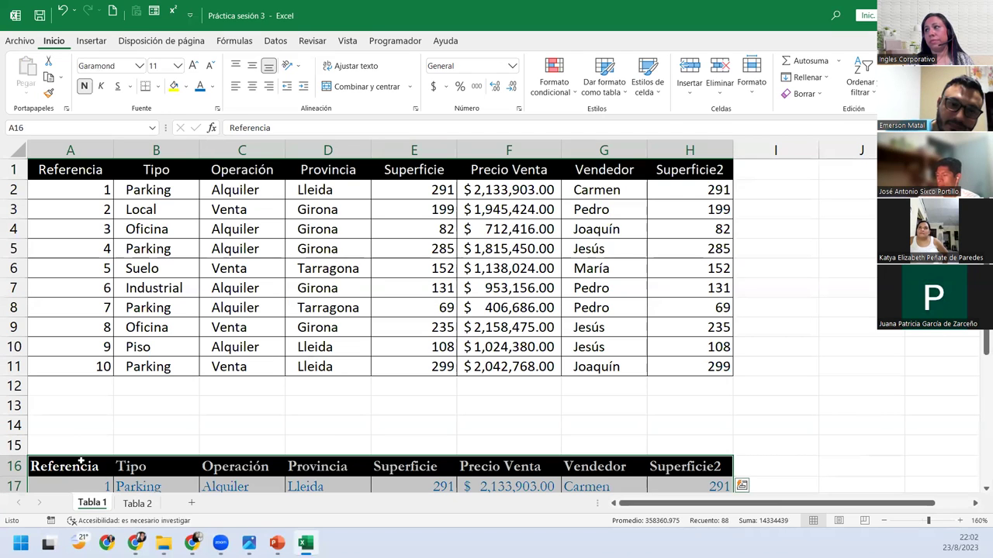
pyautogui.scroll(-1, 81, 463)
pyautogui.scroll(-2, 89, 458)
pyautogui.scroll(-1, 101, 449)
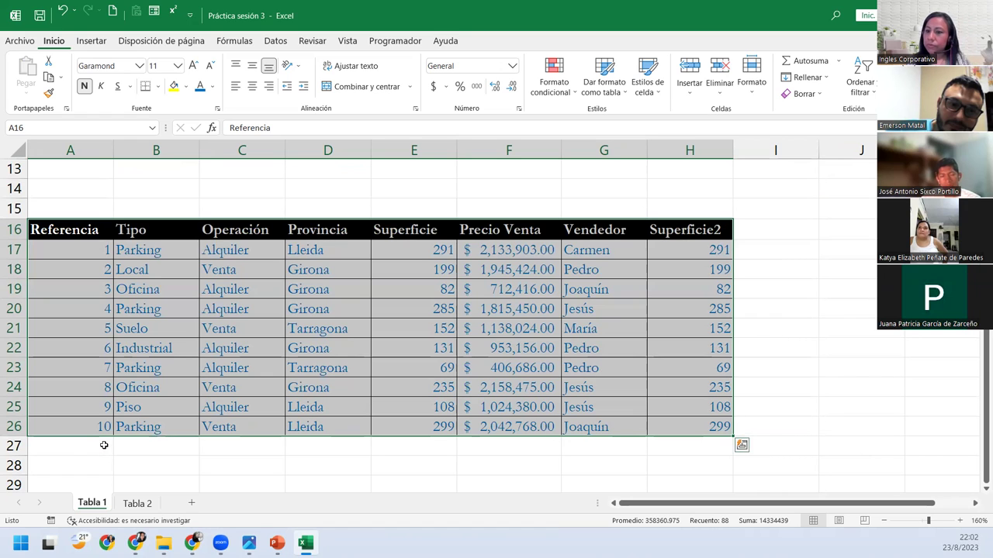
pyautogui.press('Escape')
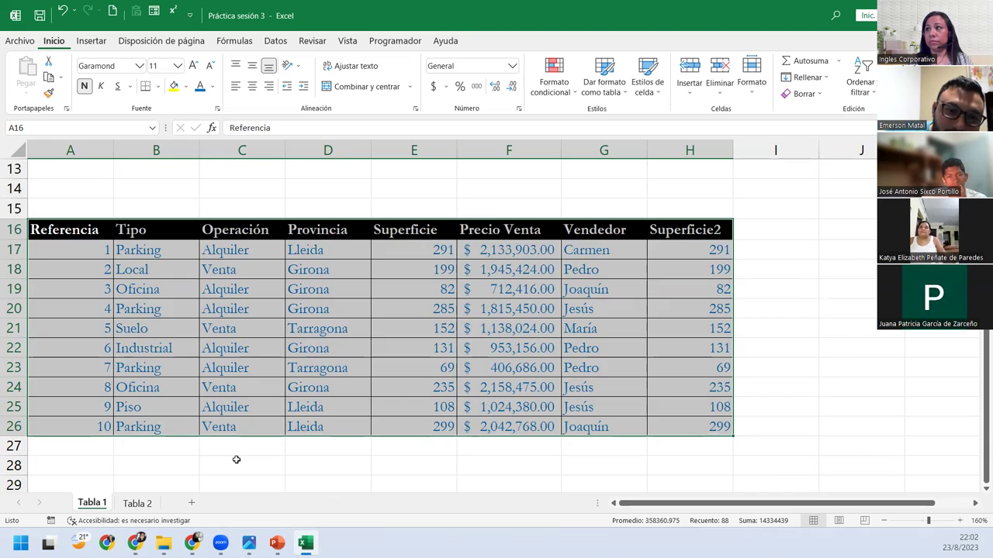
pyautogui.hotkey('ctrl', 'Right')
pyautogui.press('Left')
# Step: Label cell A29 'Total de la tabla 2' below the pasted table
pyautogui.scroll(4, 237, 460)
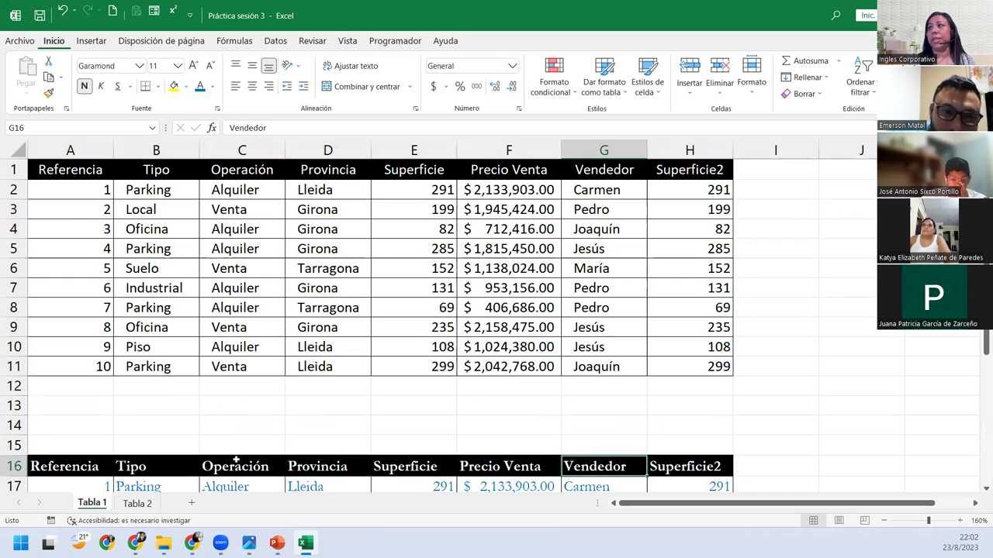
pyautogui.scroll(-3, 236, 448)
pyautogui.scroll(3, 236, 447)
pyautogui.scroll(-1, 237, 448)
pyautogui.scroll(1, 217, 430)
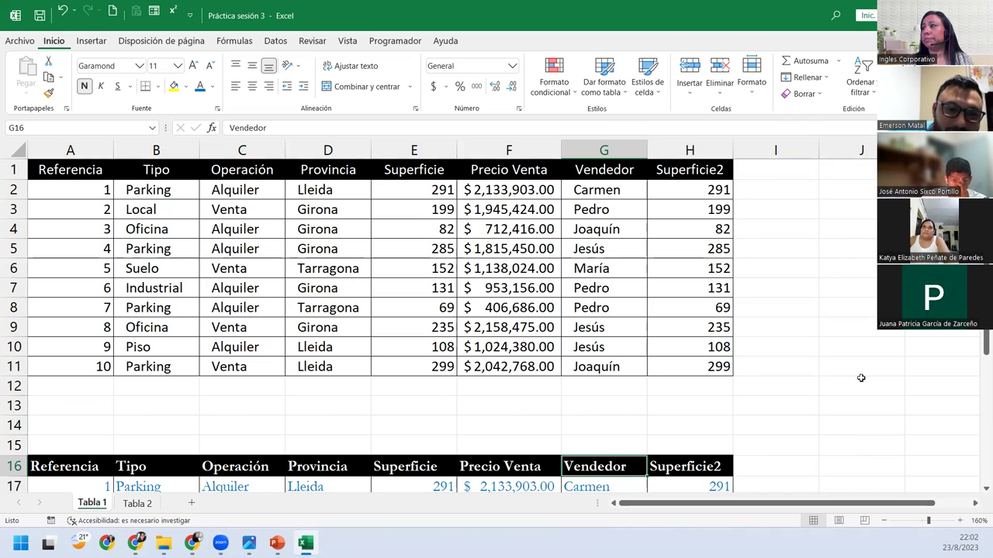
pyautogui.scroll(-3, 778, 445)
pyautogui.scroll(-2, 777, 435)
pyautogui.scroll(3, 776, 423)
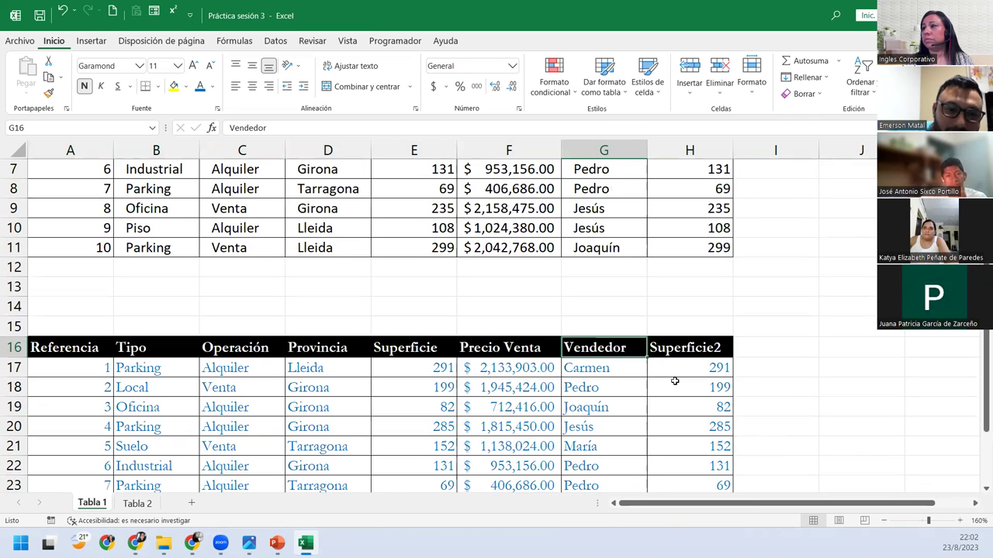
pyautogui.scroll(-2, 542, 372)
pyautogui.scroll(-5, 269, 356)
pyautogui.scroll(2, 213, 342)
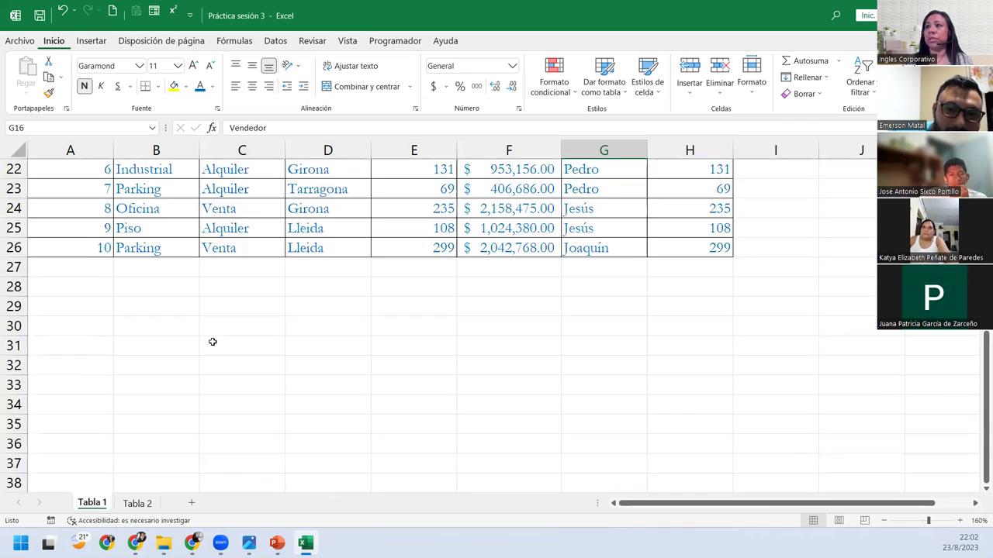
pyautogui.click(59, 305)
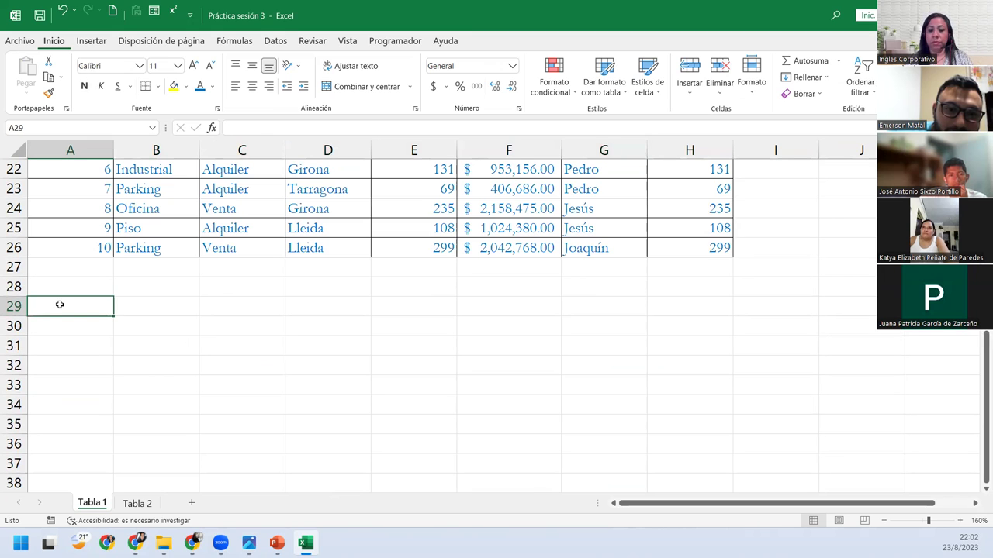
pyautogui.write('Total de la tabla 2')
pyautogui.press('Return')
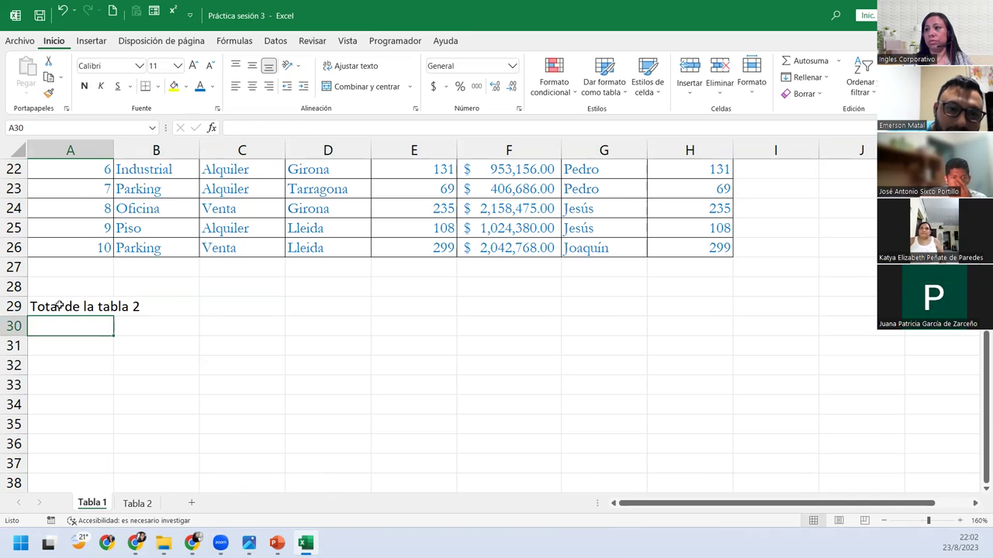
# Step: Sum the Superficie column in Tabla 2 cell O22 with =SUMA(O2:O21), giving 3429
pyautogui.click(134, 503)
pyautogui.click(189, 273)
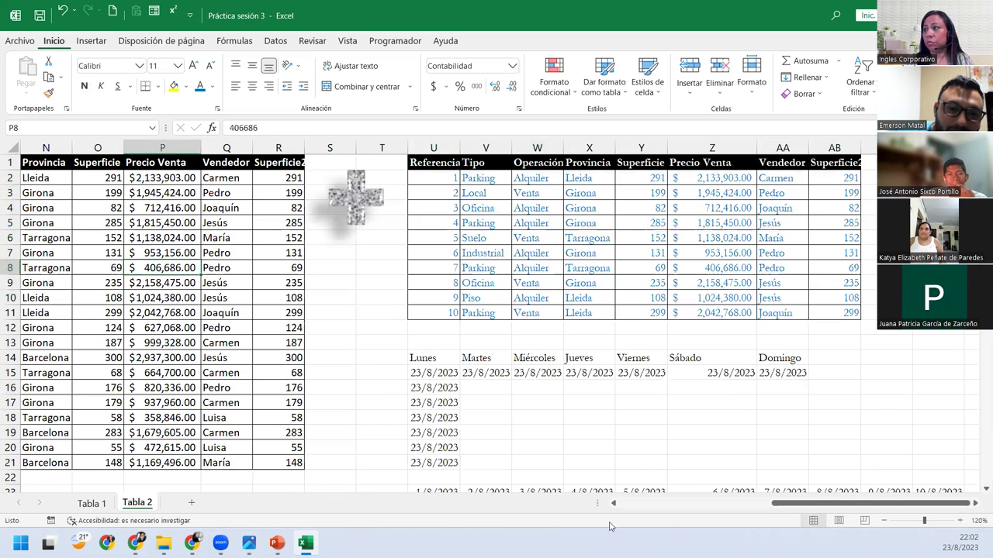
pyautogui.click(107, 479)
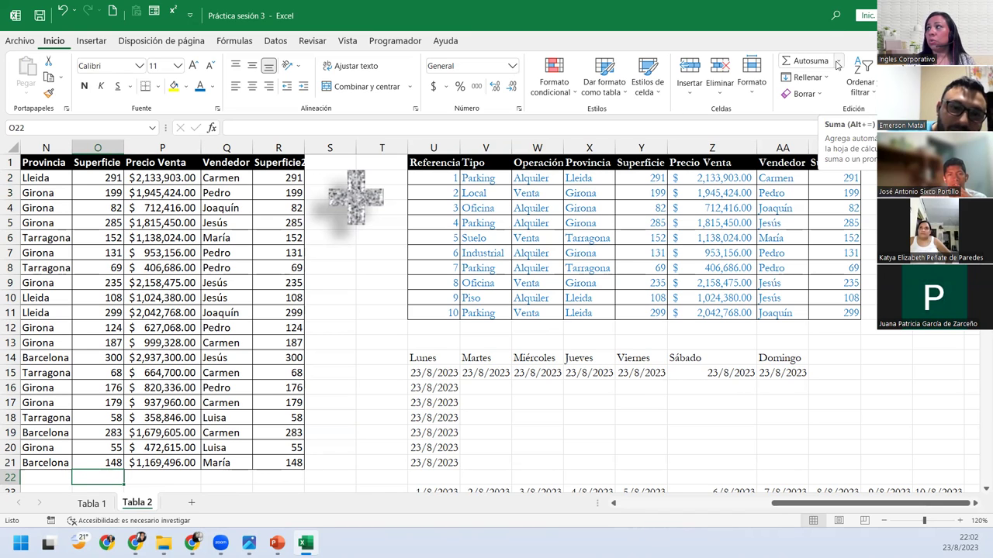
pyautogui.click(837, 64)
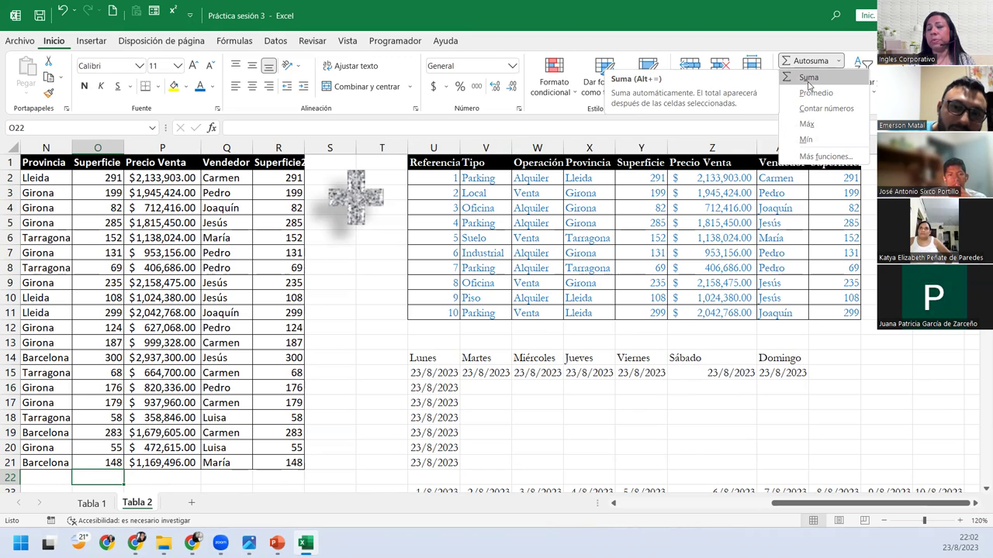
pyautogui.click(809, 78)
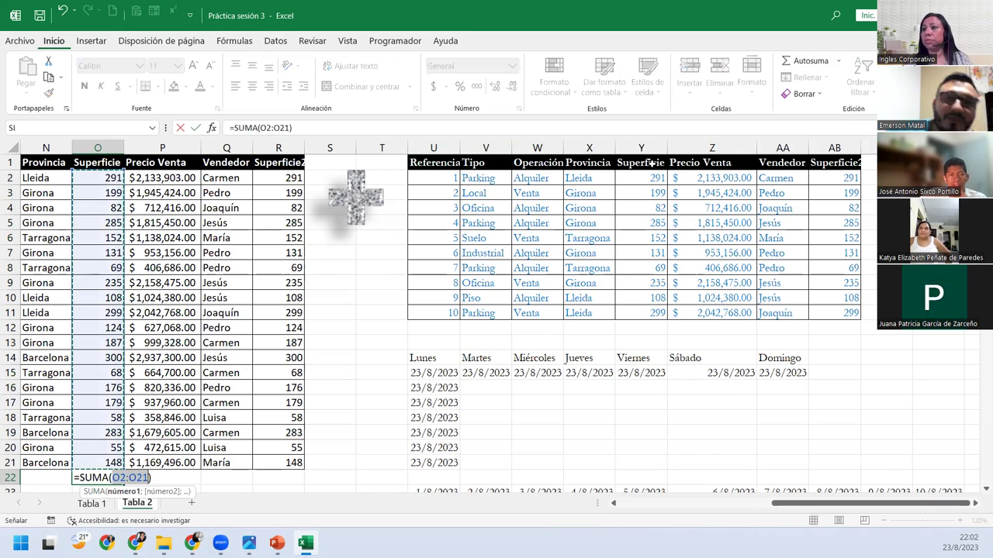
pyautogui.press('Return')
pyautogui.click(117, 462)
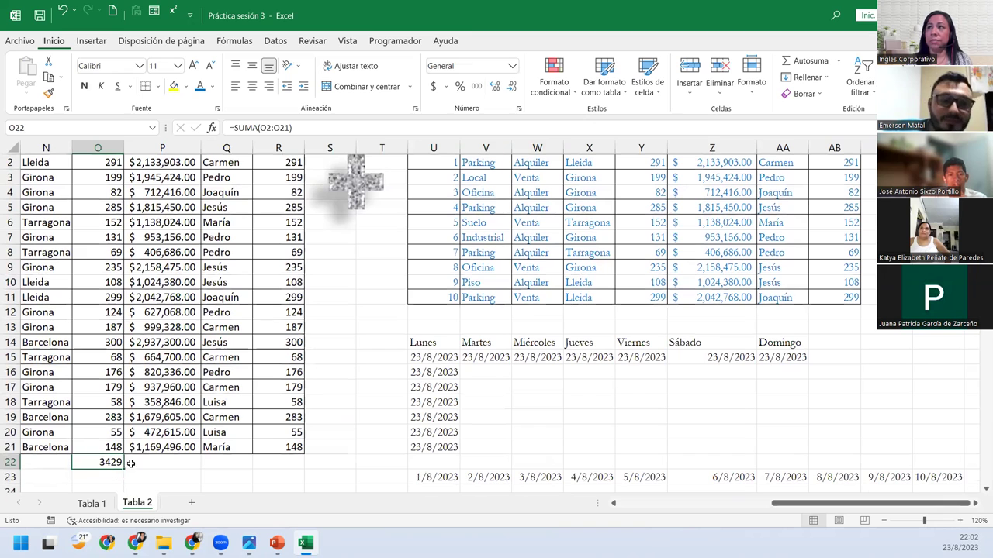
pyautogui.scroll(1, 142, 463)
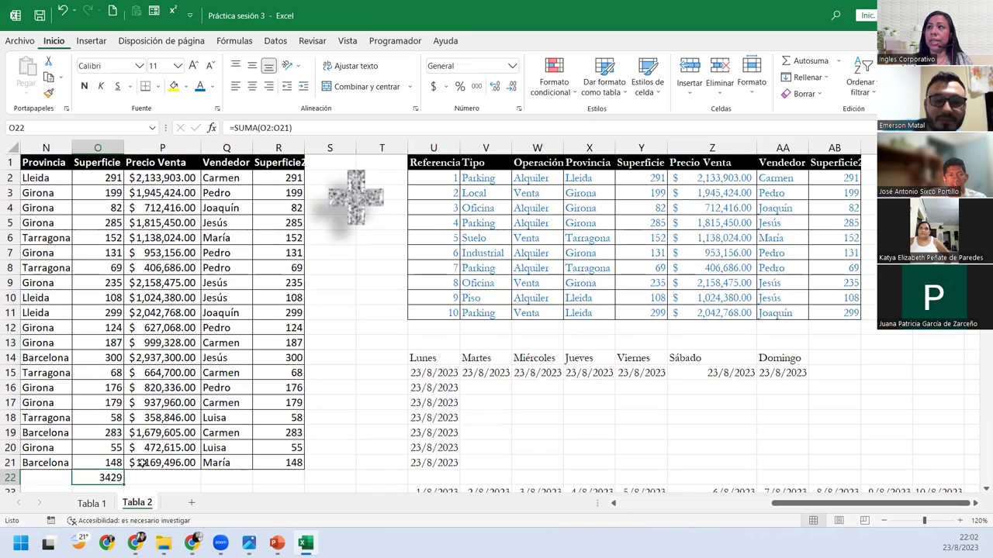
# Step: Link Tabla 1 cell A30 to the Tabla 2 total with ='Tabla 2'!O22, showing 3429
pyautogui.click(92, 503)
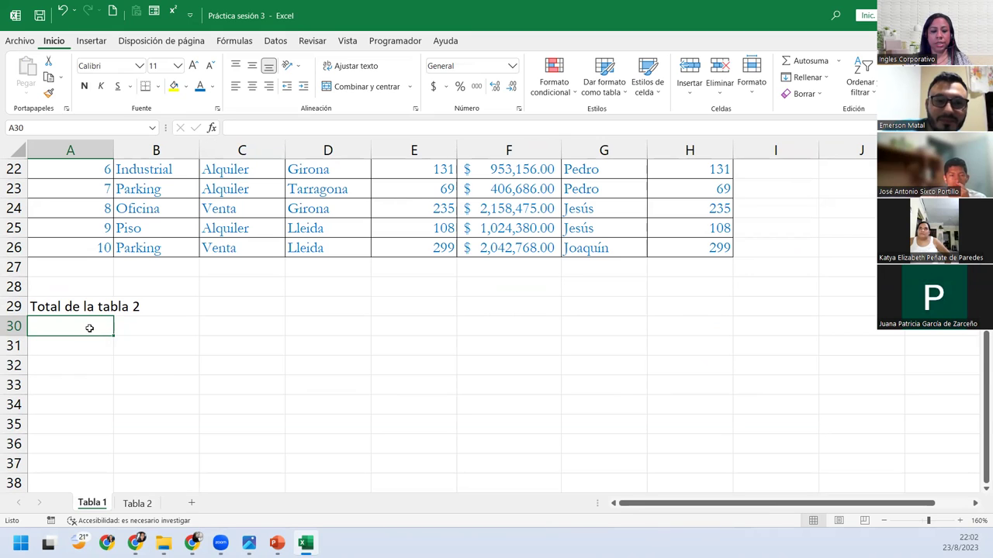
pyautogui.write('=')
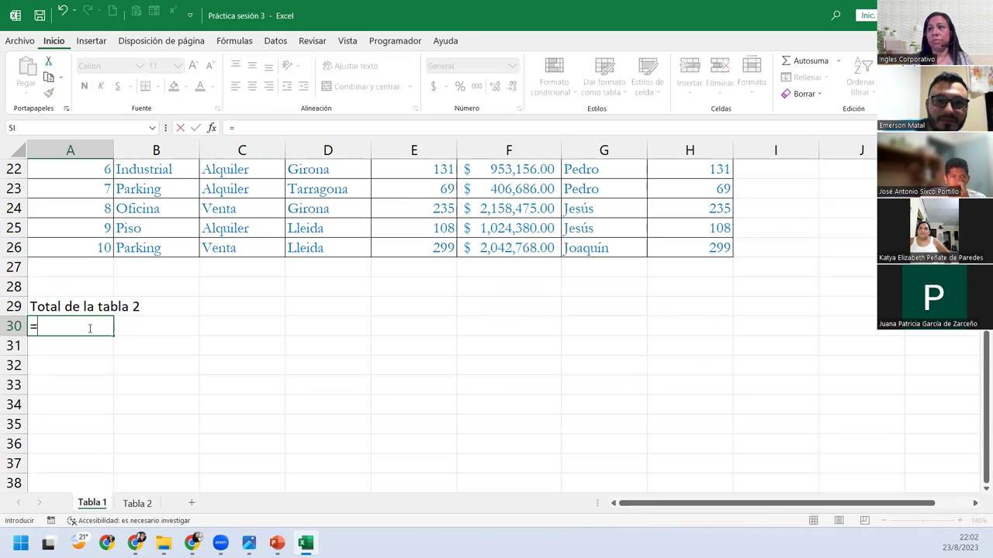
pyautogui.click(137, 504)
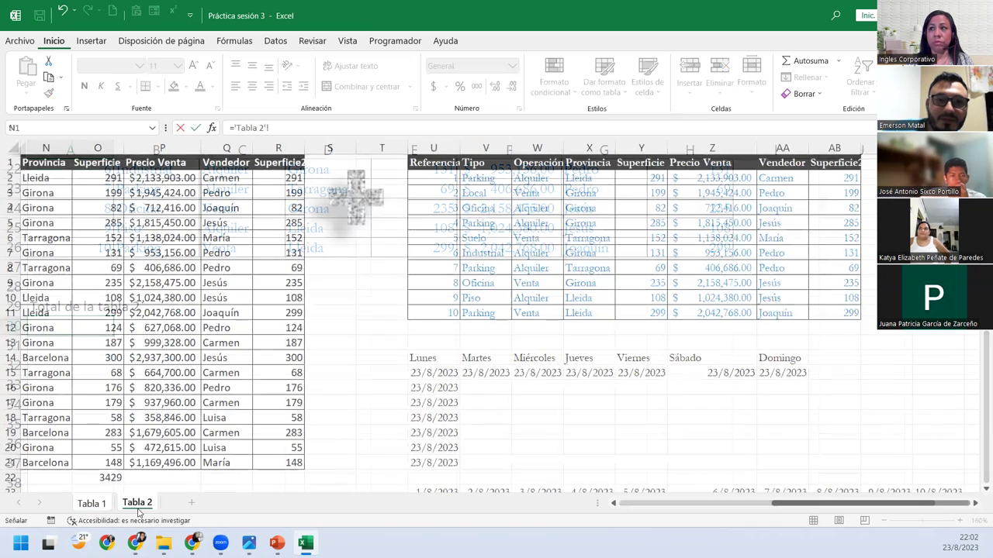
pyautogui.click(104, 478)
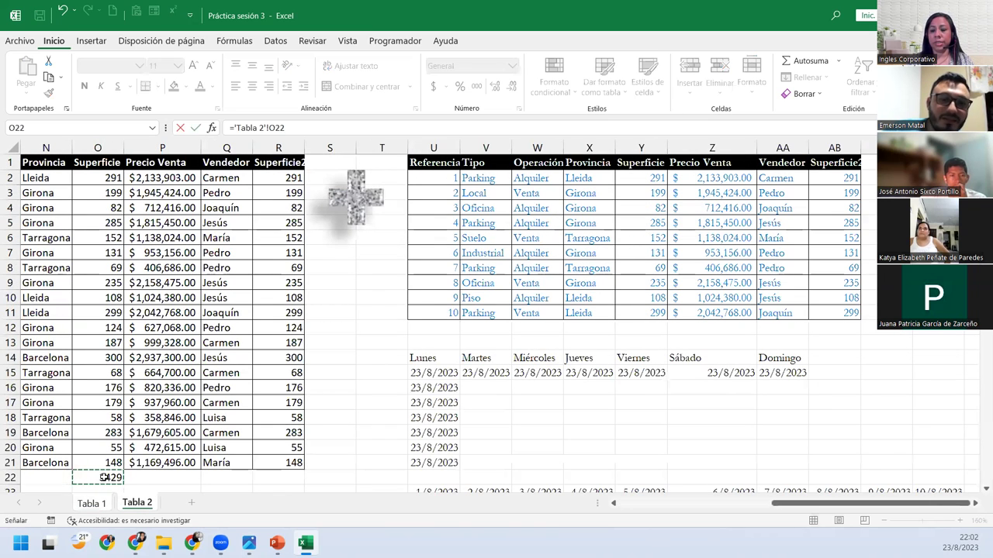
pyautogui.press('Return')
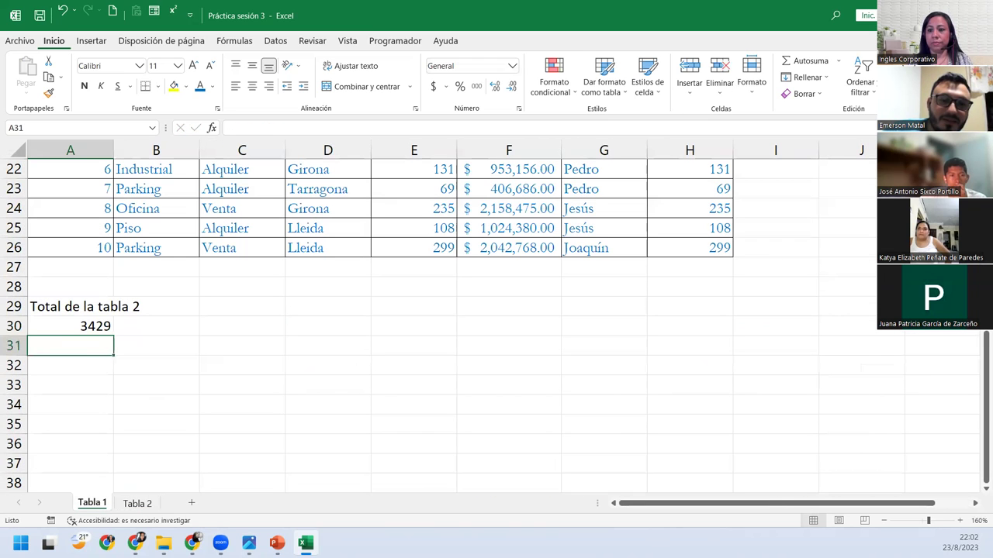
pyautogui.click(93, 324)
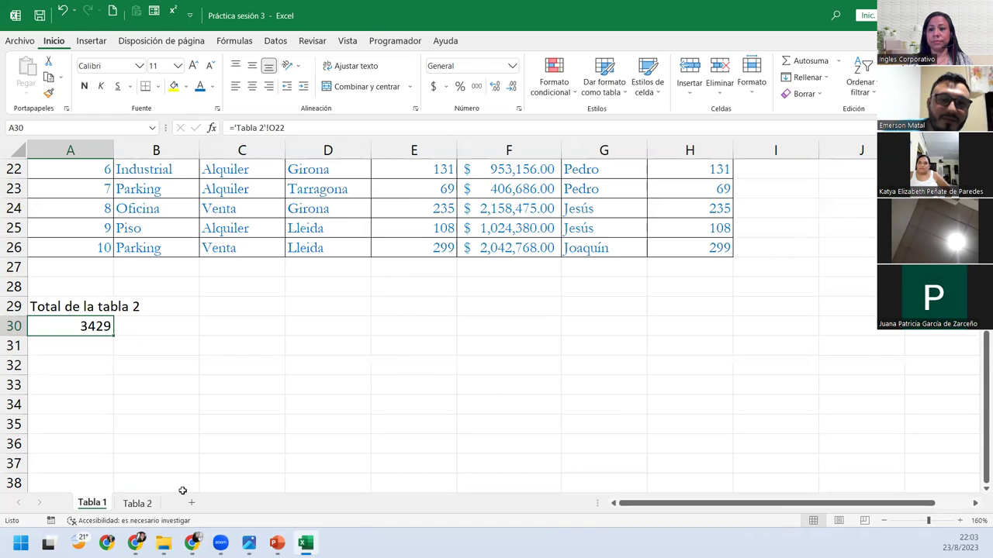
# Step: Change the Superficie value in Tabla 2 cell O15 to 500 and check the O22 total
pyautogui.click(134, 504)
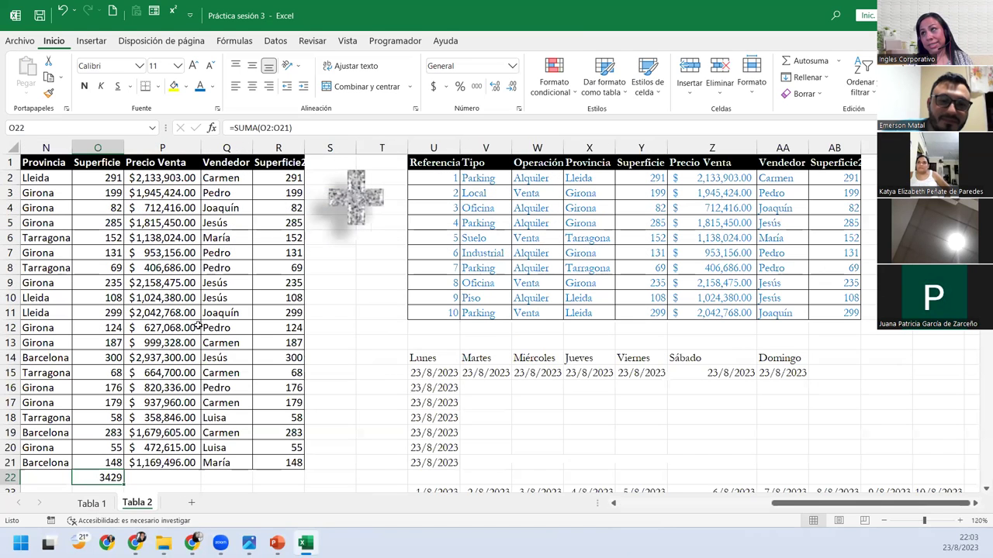
pyautogui.click(105, 372)
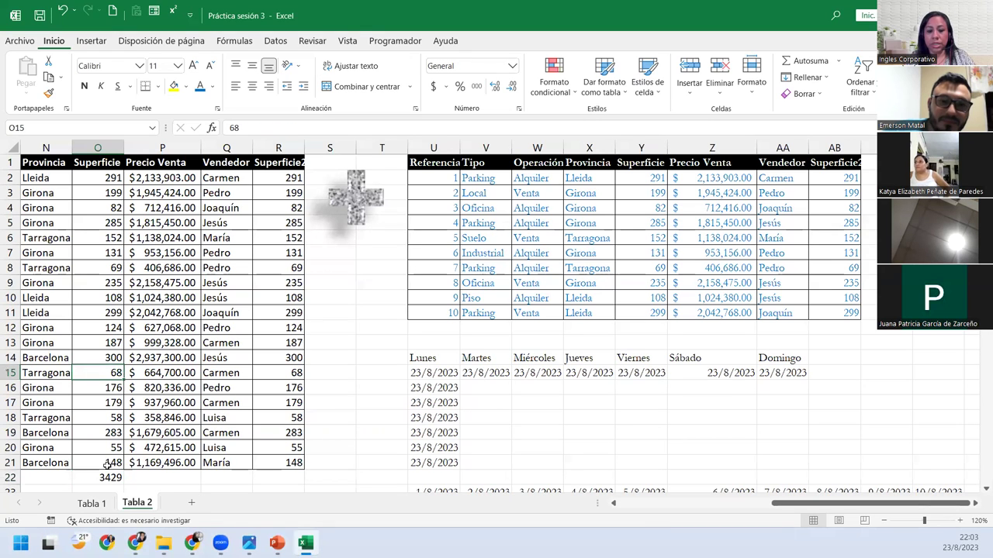
pyautogui.write('500')
pyautogui.press('Return')
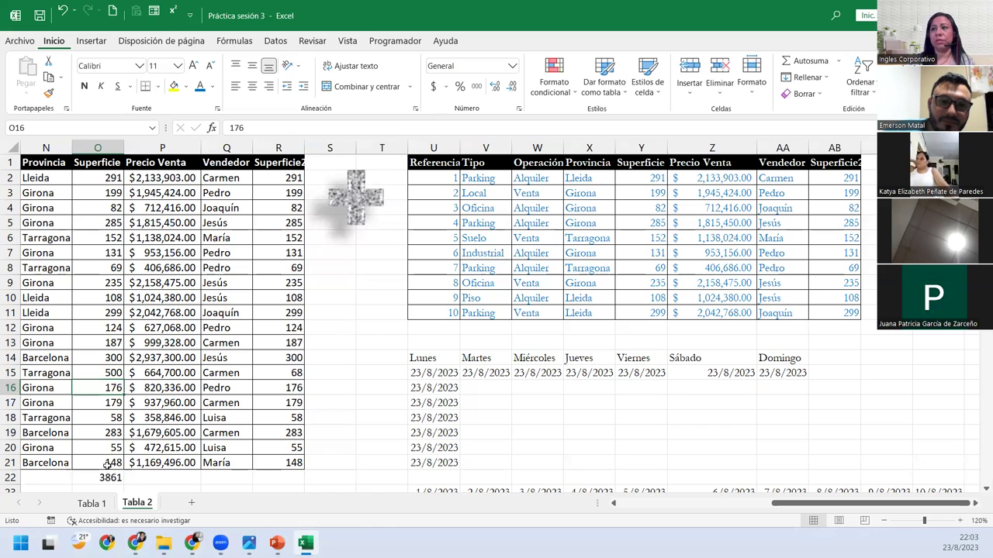
pyautogui.click(110, 477)
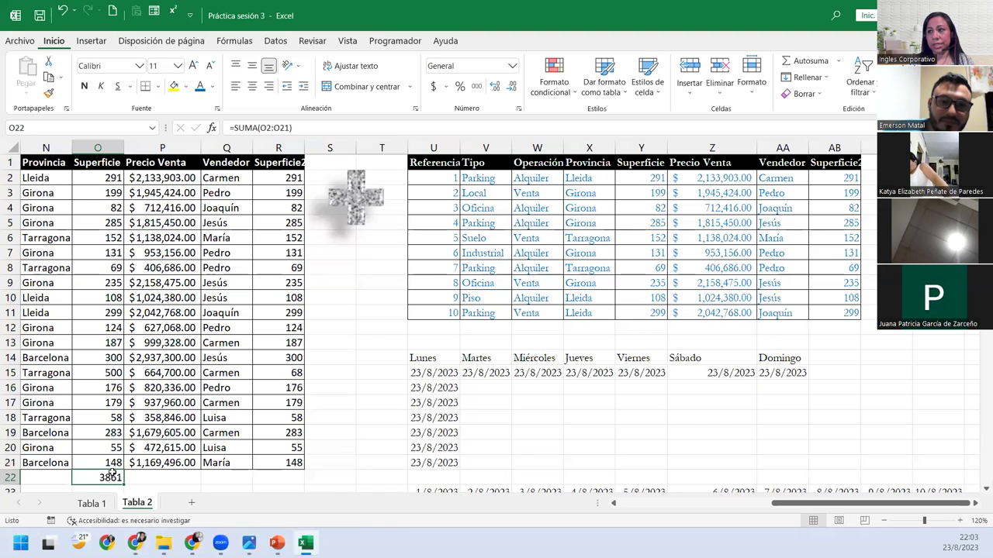
# Step: Glance at the open PowerPoint presentations and come back to the Excel workbook
pyautogui.click(90, 504)
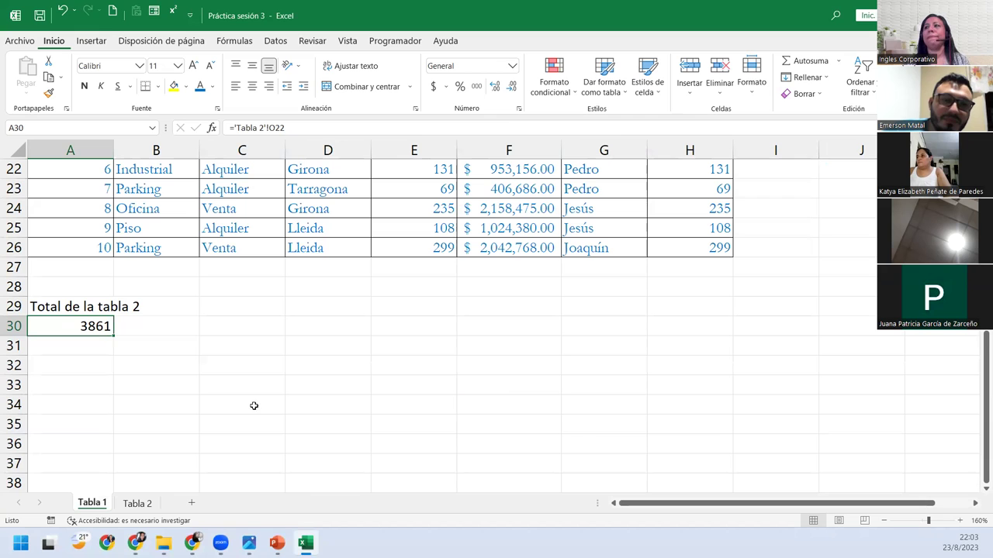
pyautogui.click(276, 543)
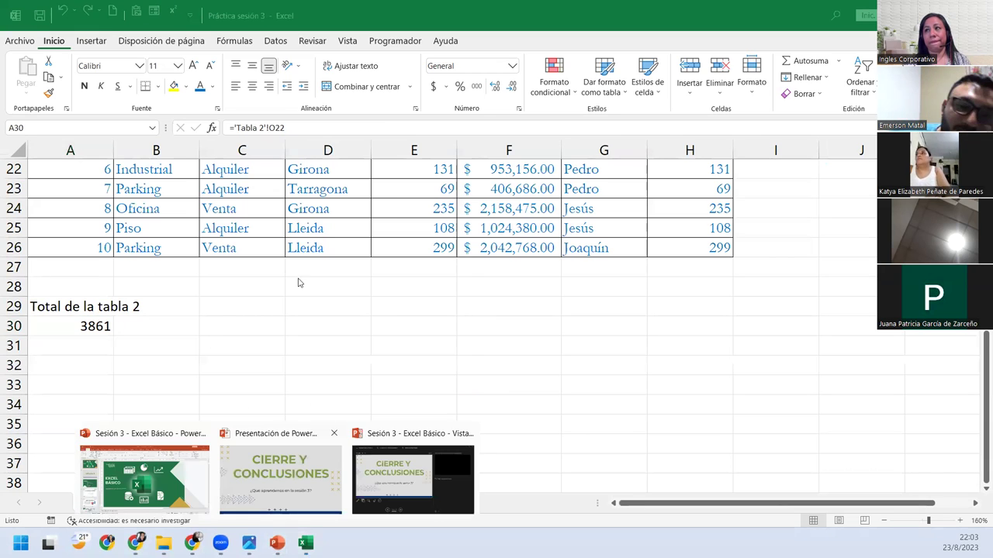
pyautogui.click(182, 329)
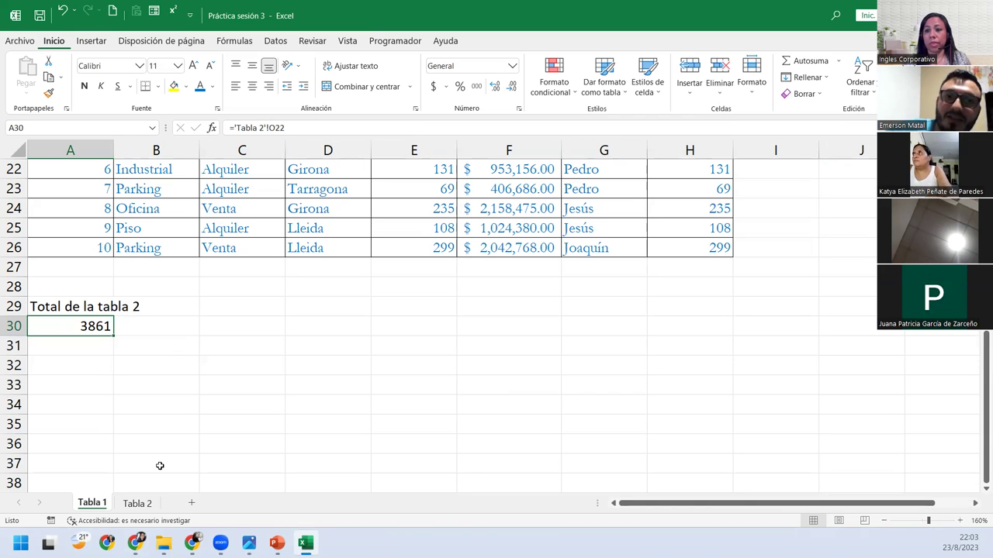
# Step: Recheck the O22 total formula on Tabla 2, then clear the linked total from Tabla 1 A30
pyautogui.click(126, 505)
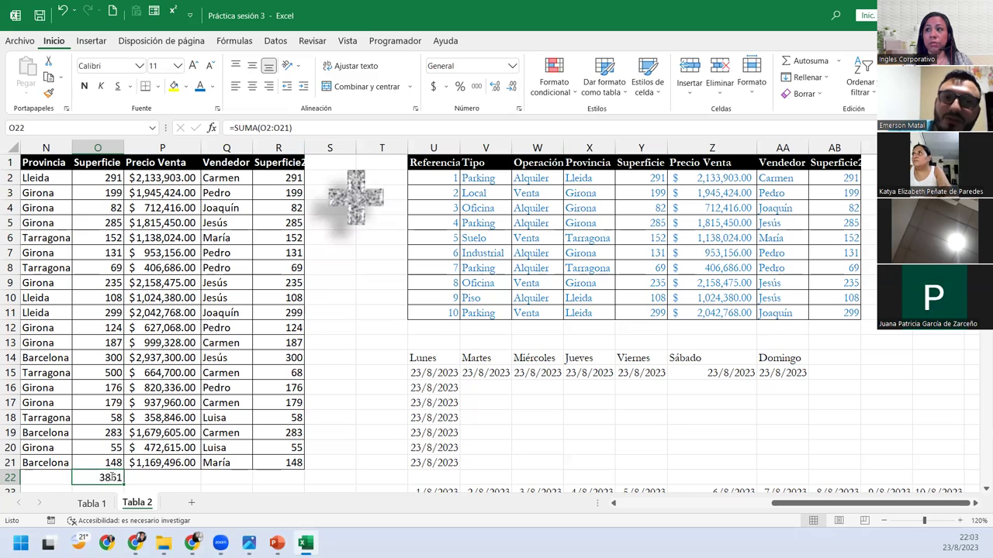
pyautogui.doubleClick(112, 478)
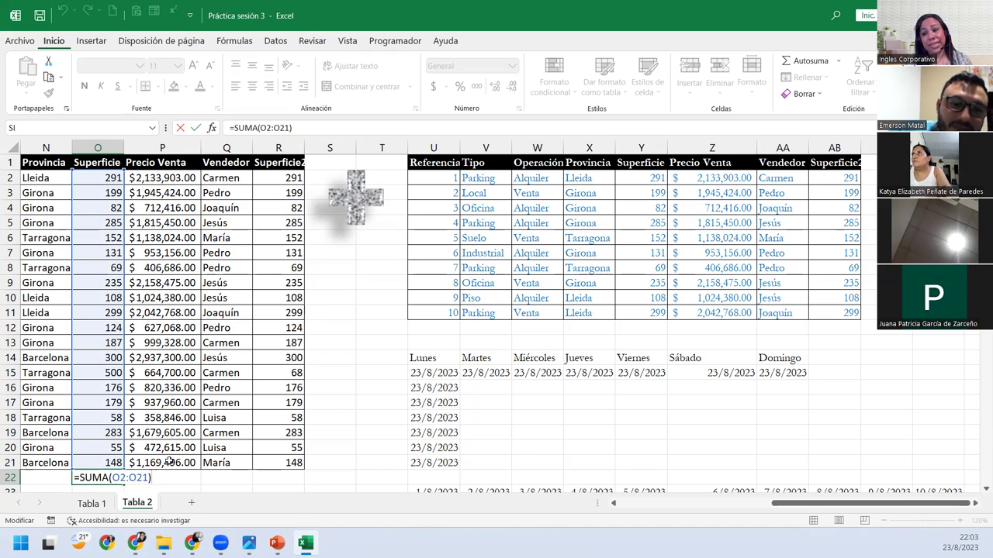
pyautogui.press('Return')
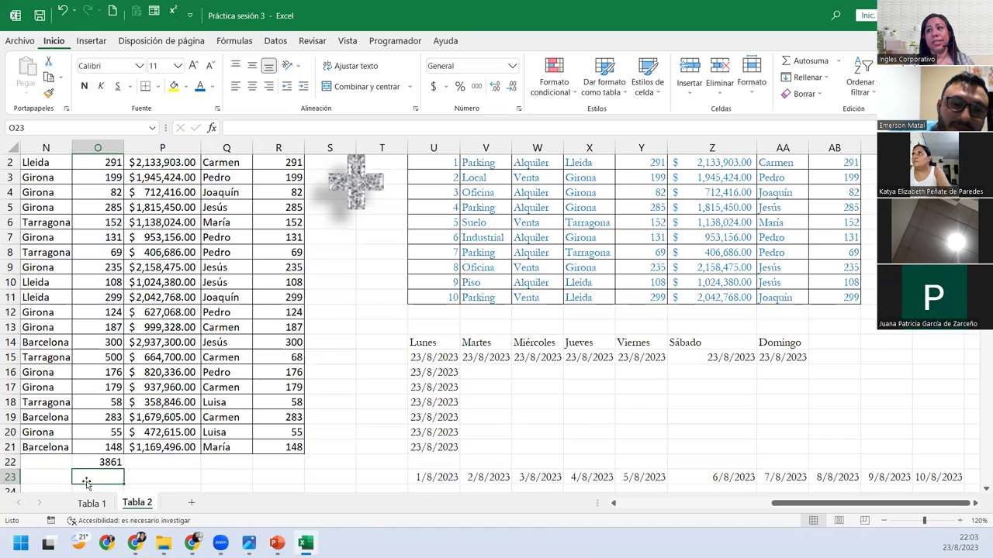
pyautogui.click(91, 461)
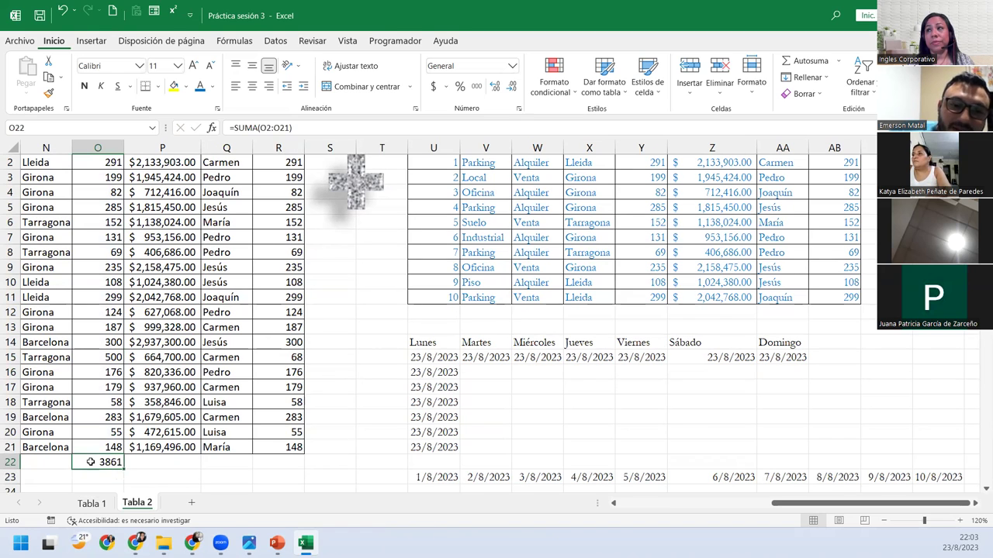
pyautogui.scroll(1, 104, 331)
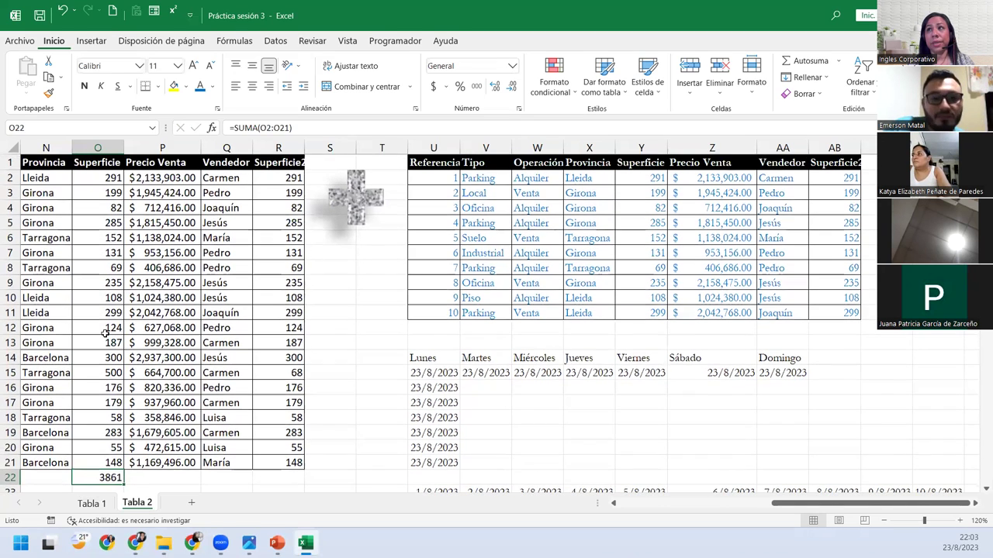
pyautogui.click(90, 503)
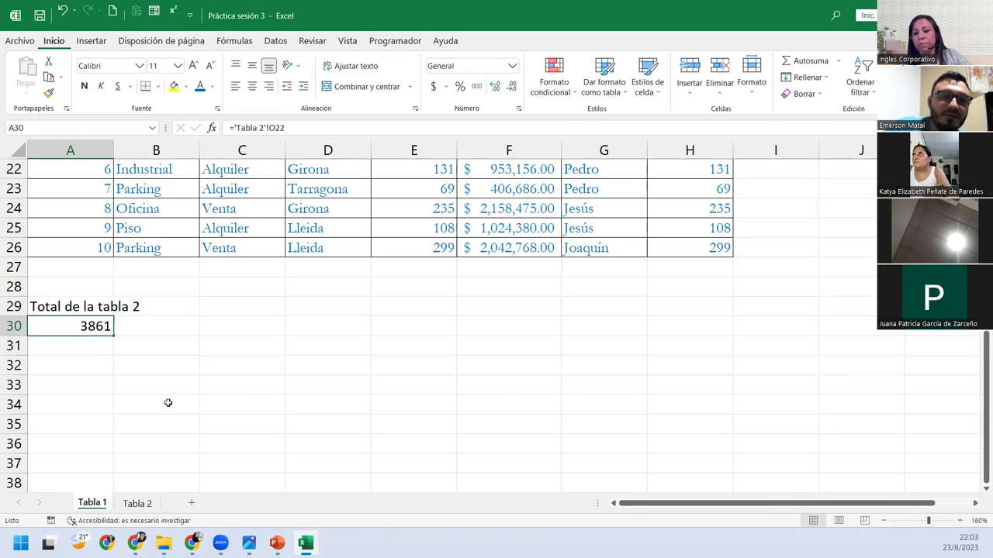
pyautogui.press('Delete')
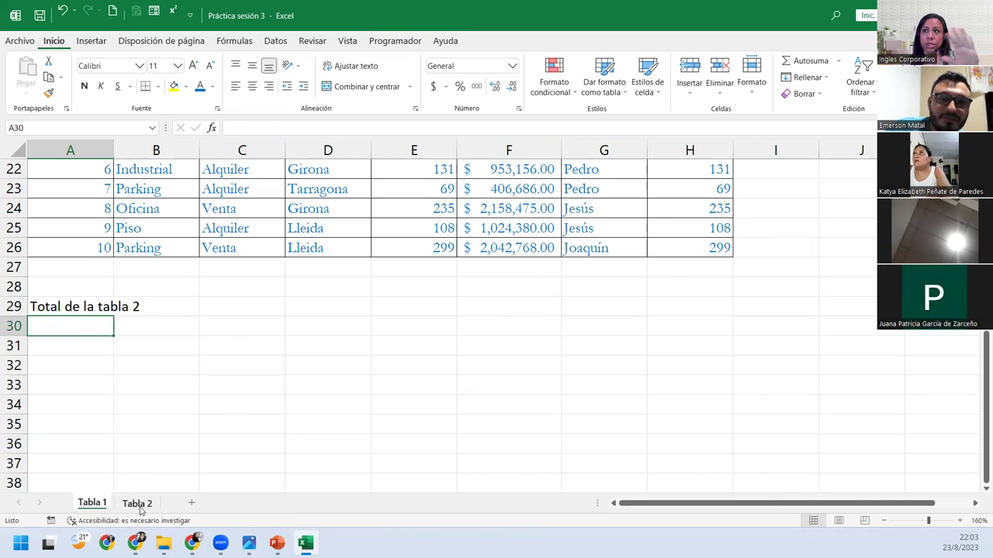
# Step: Copy the Tabla 2 total in O22 and paste it into Tabla 1 A30 as the value 3861
pyautogui.click(136, 503)
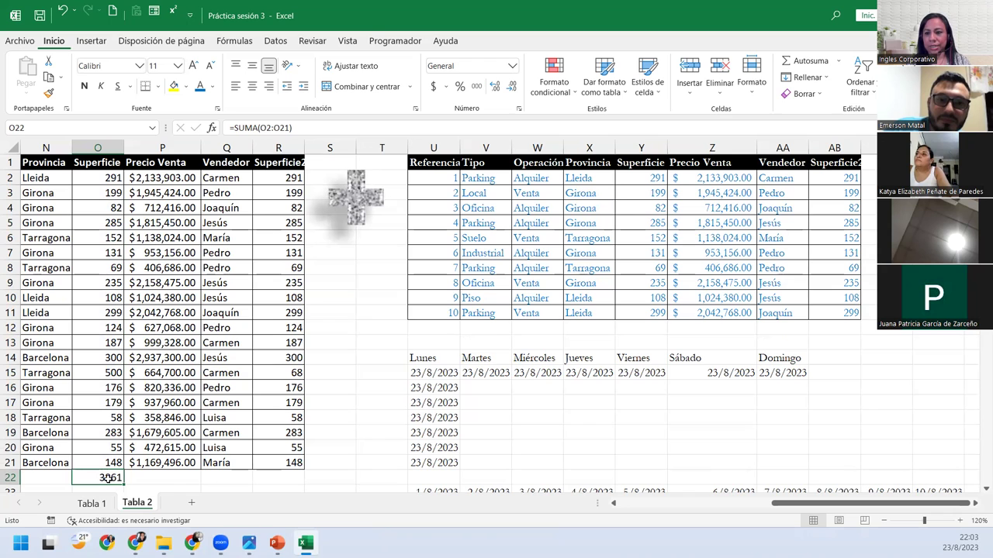
pyautogui.rightClick(109, 478)
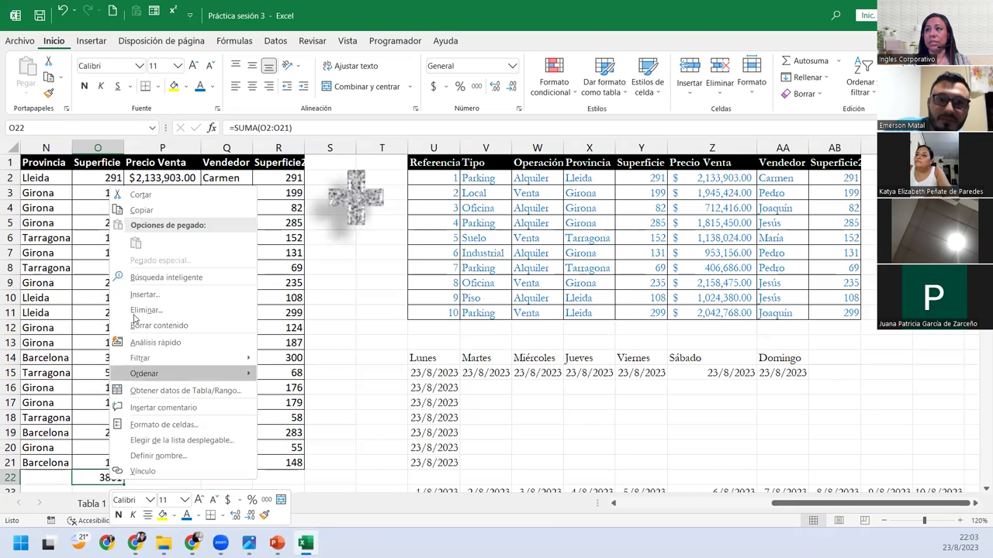
pyautogui.click(141, 212)
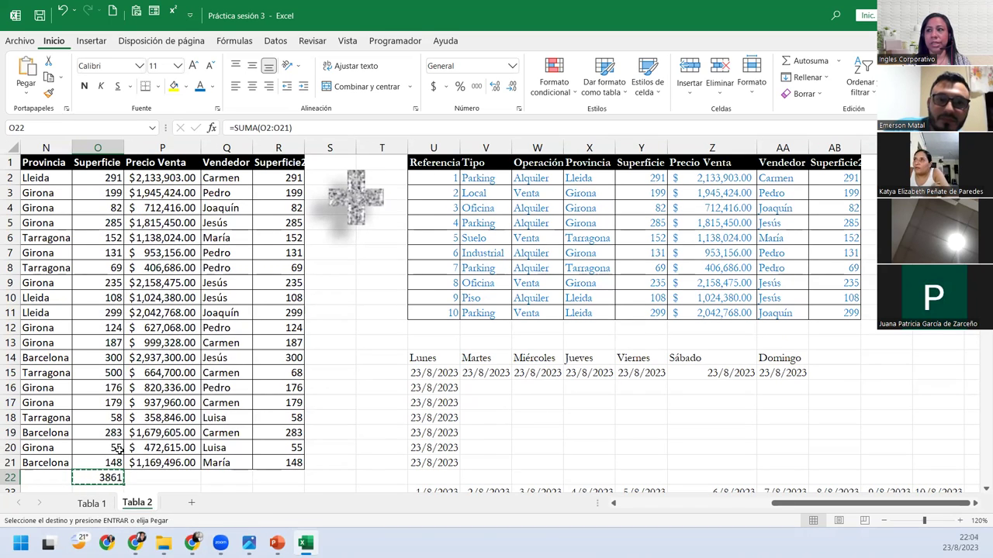
pyautogui.click(104, 504)
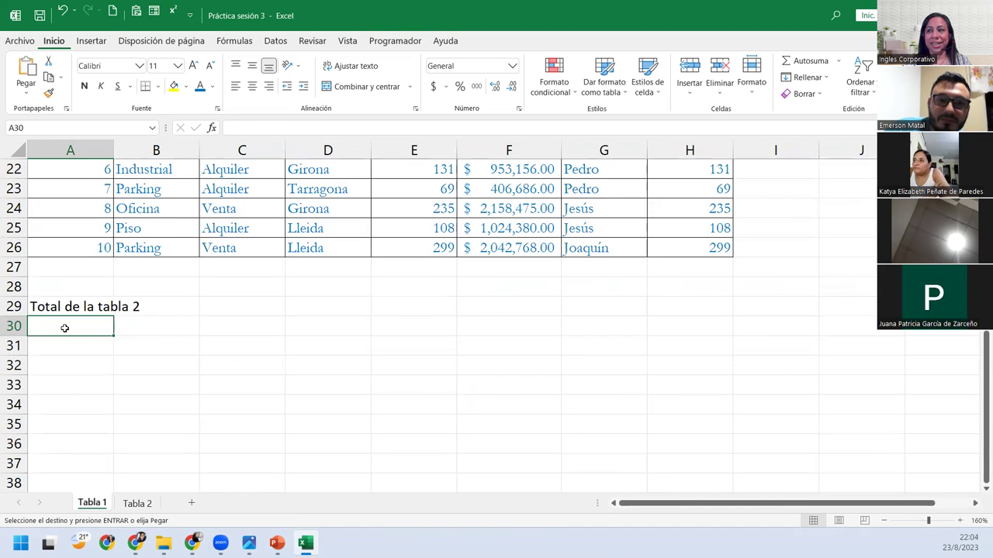
pyautogui.click(24, 96)
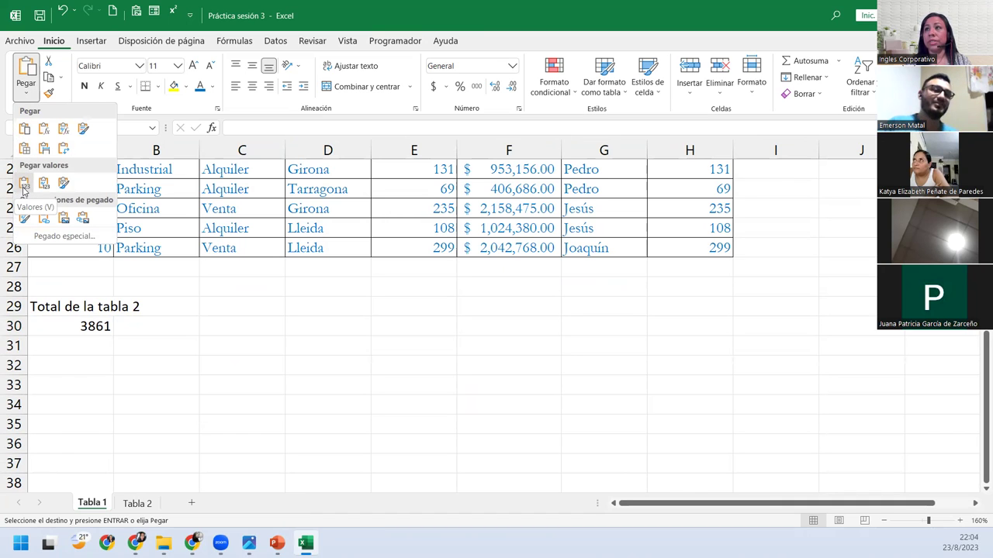
pyautogui.click(24, 186)
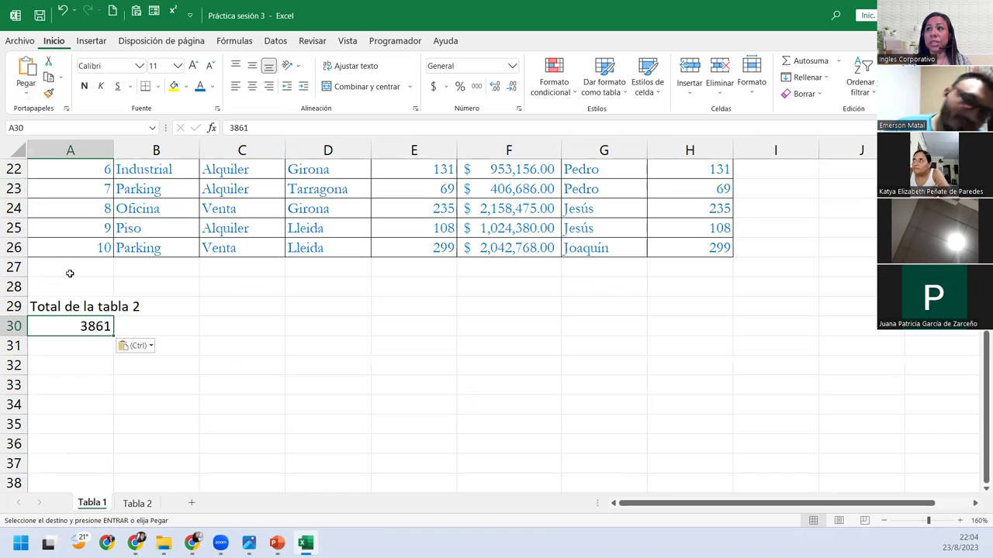
# Step: Confirm A30 holds the plain value 3861, then bring up the Cierre y conclusiones slide
pyautogui.doubleClick(80, 326)
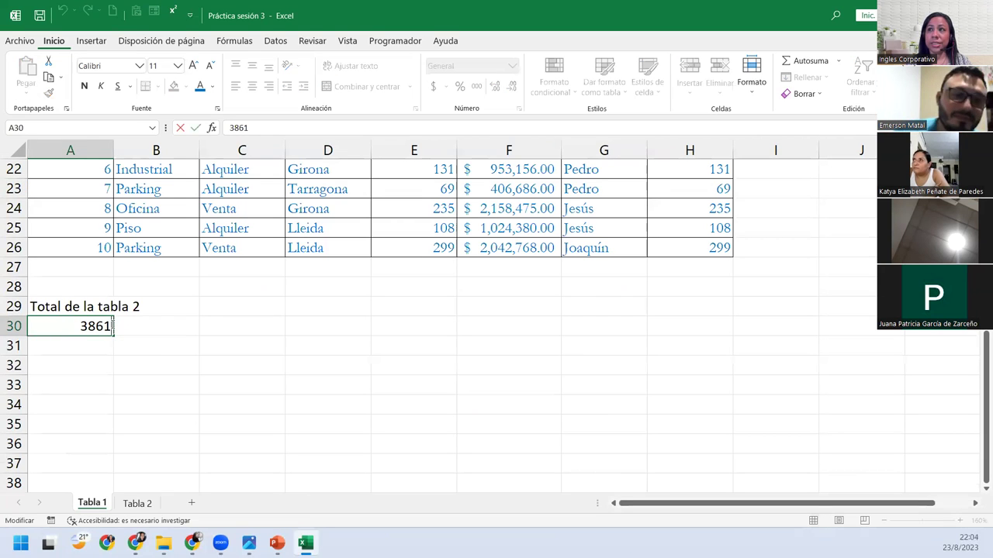
pyautogui.click(115, 370)
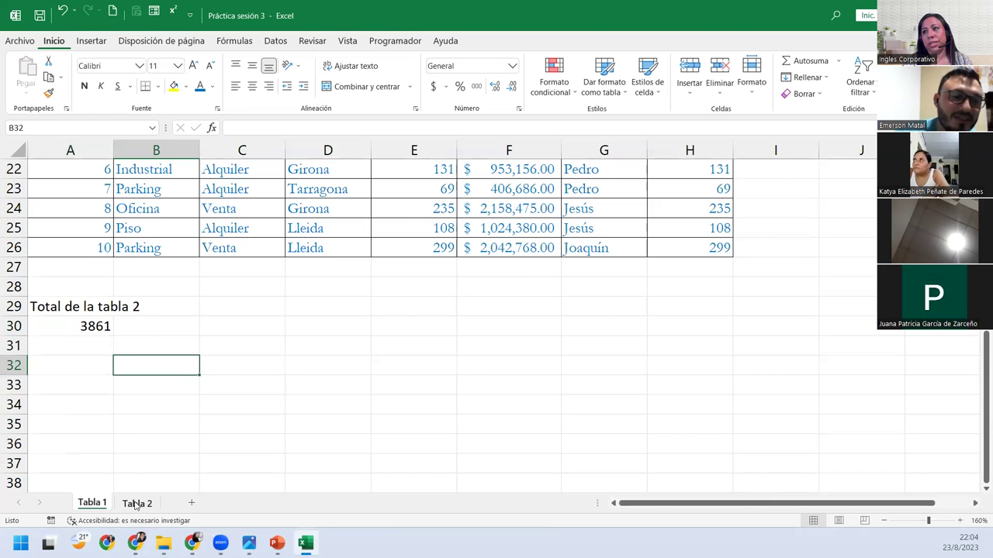
pyautogui.click(137, 504)
pyautogui.click(106, 505)
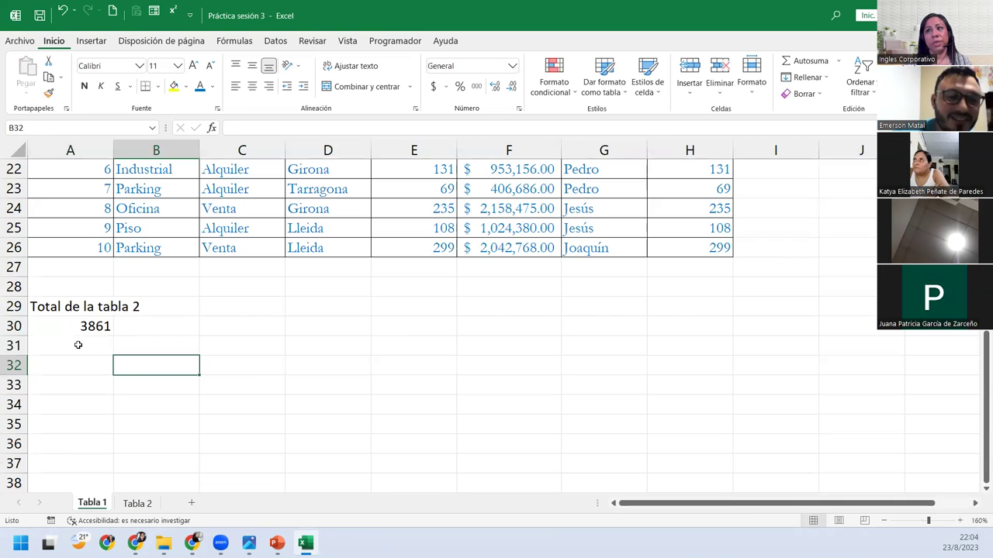
pyautogui.click(77, 330)
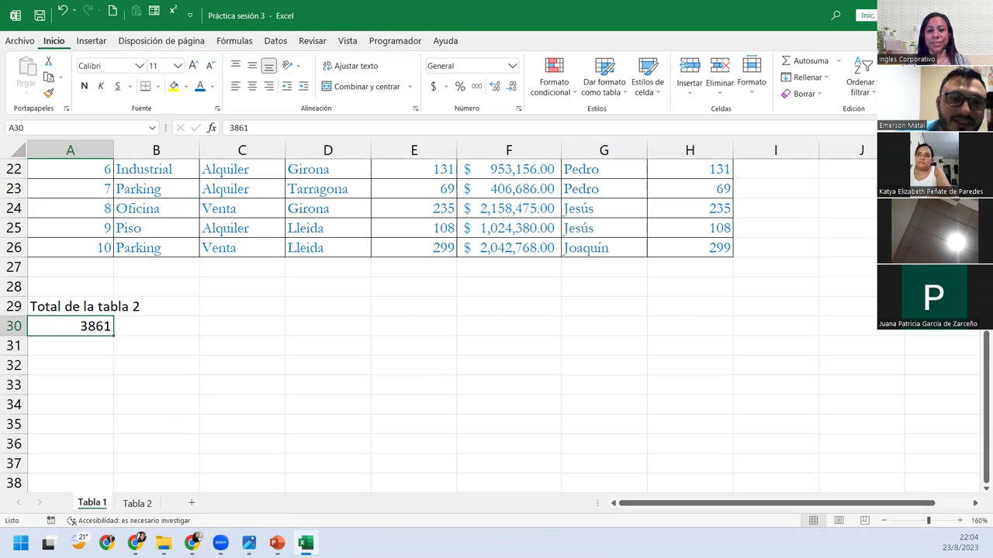
pyautogui.hotkey('alt', 'Tab')
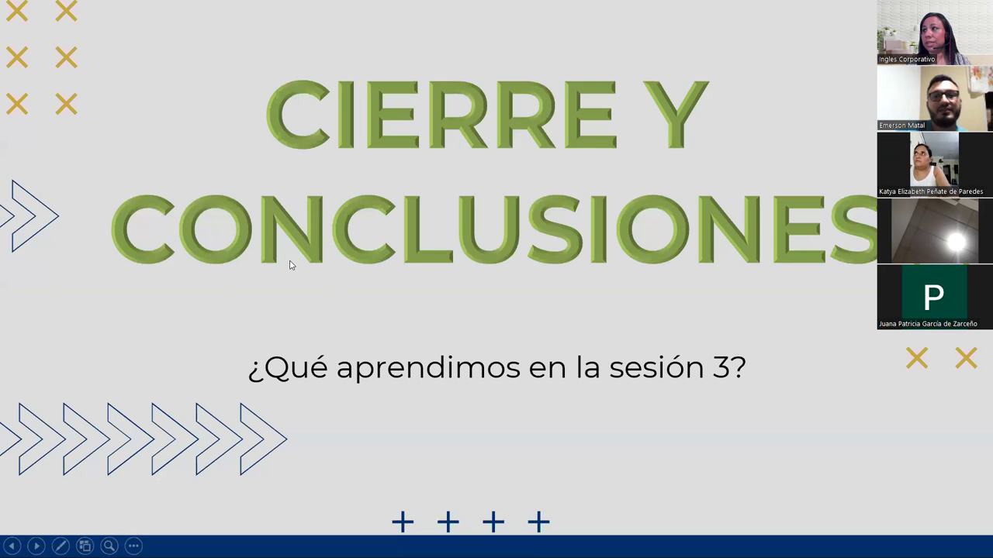